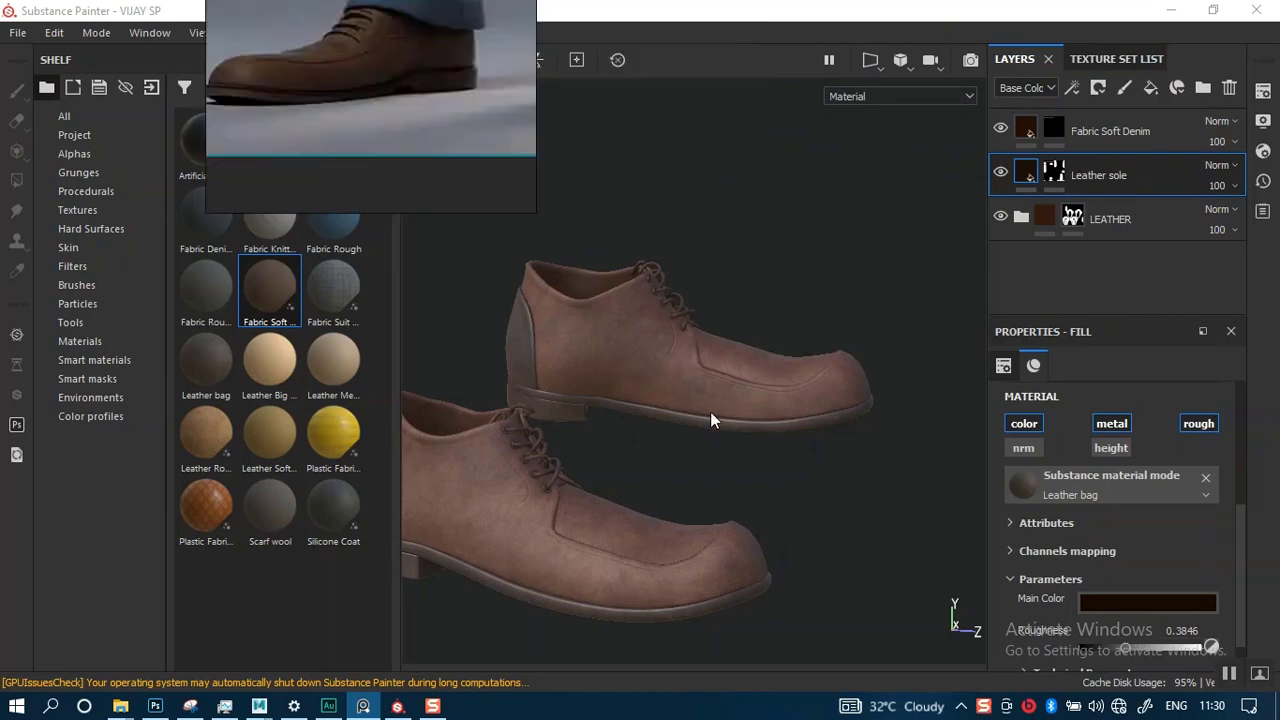
- Add a new fill layer at the top of the layer stack and name it STITCHES
scroll(718, 500, "up", 5)
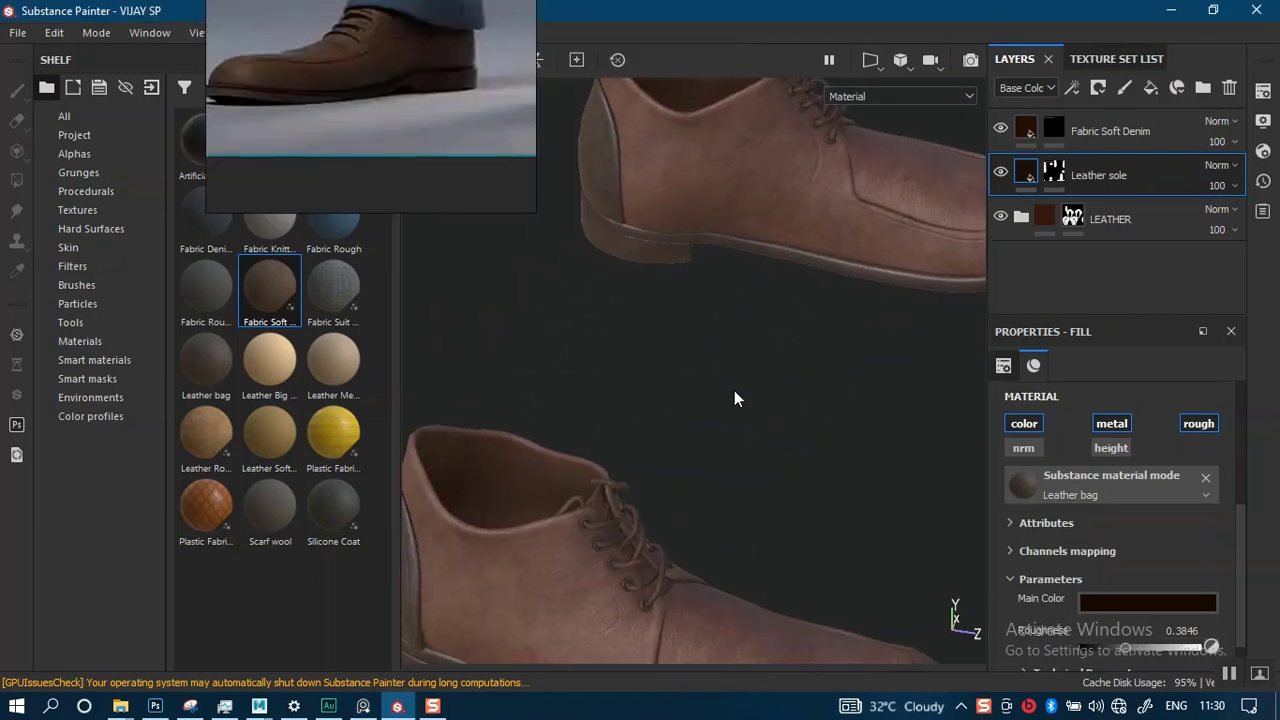
scroll(691, 518, "up", 2)
left_click_drag(691, 518, 654, 496, "alt")
middle_click_drag(654, 496, 440, 410, "alt")
scroll(563, 390, "up", 2)
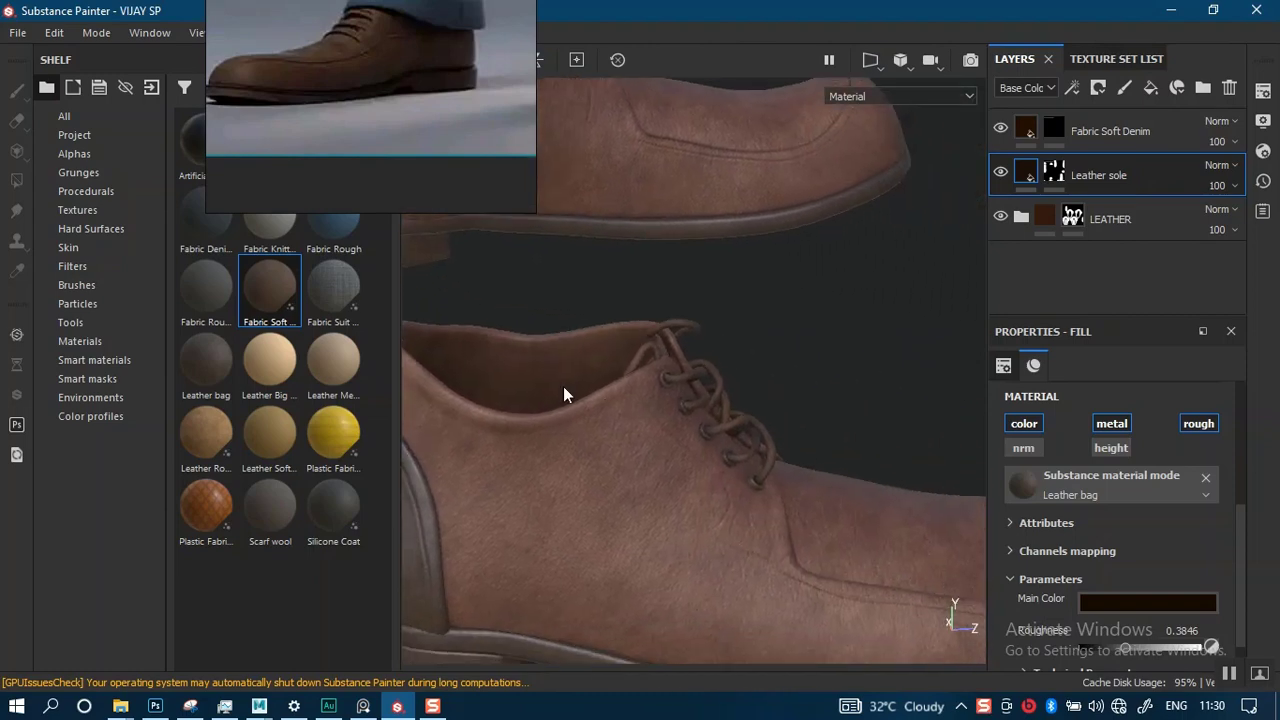
left_click_drag(563, 394, 932, 245, "alt")
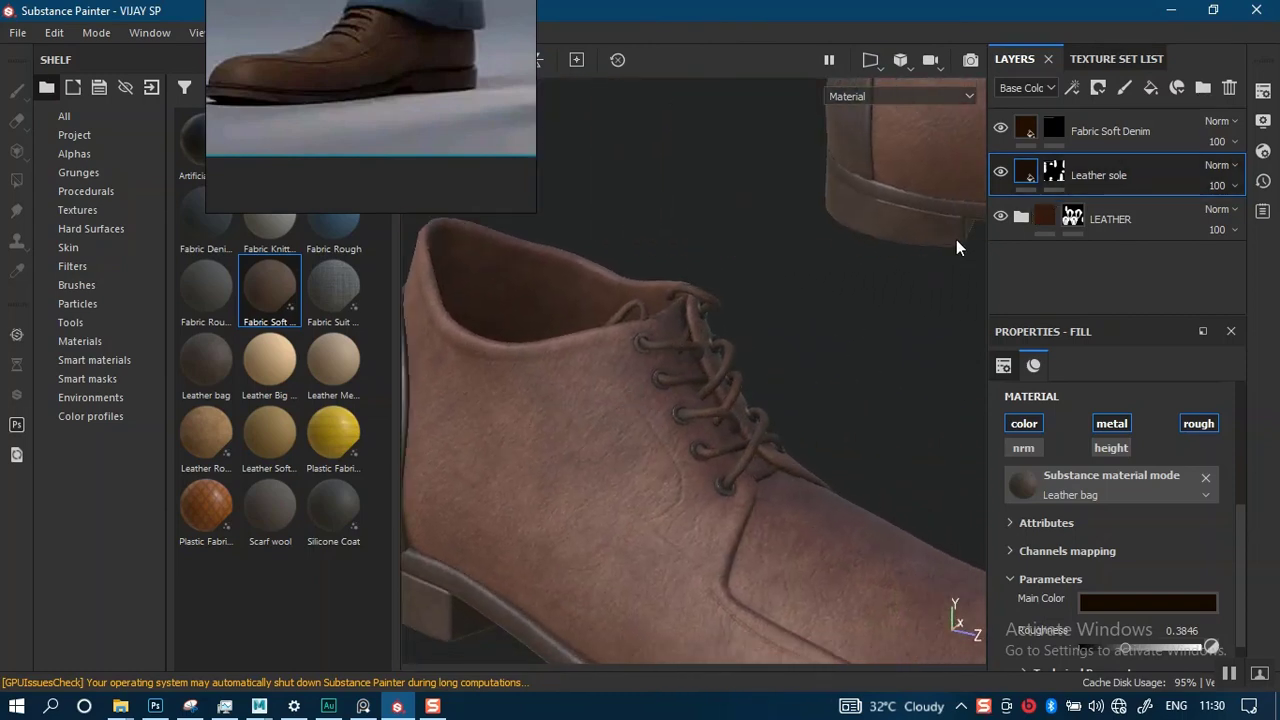
left_click(1058, 150)
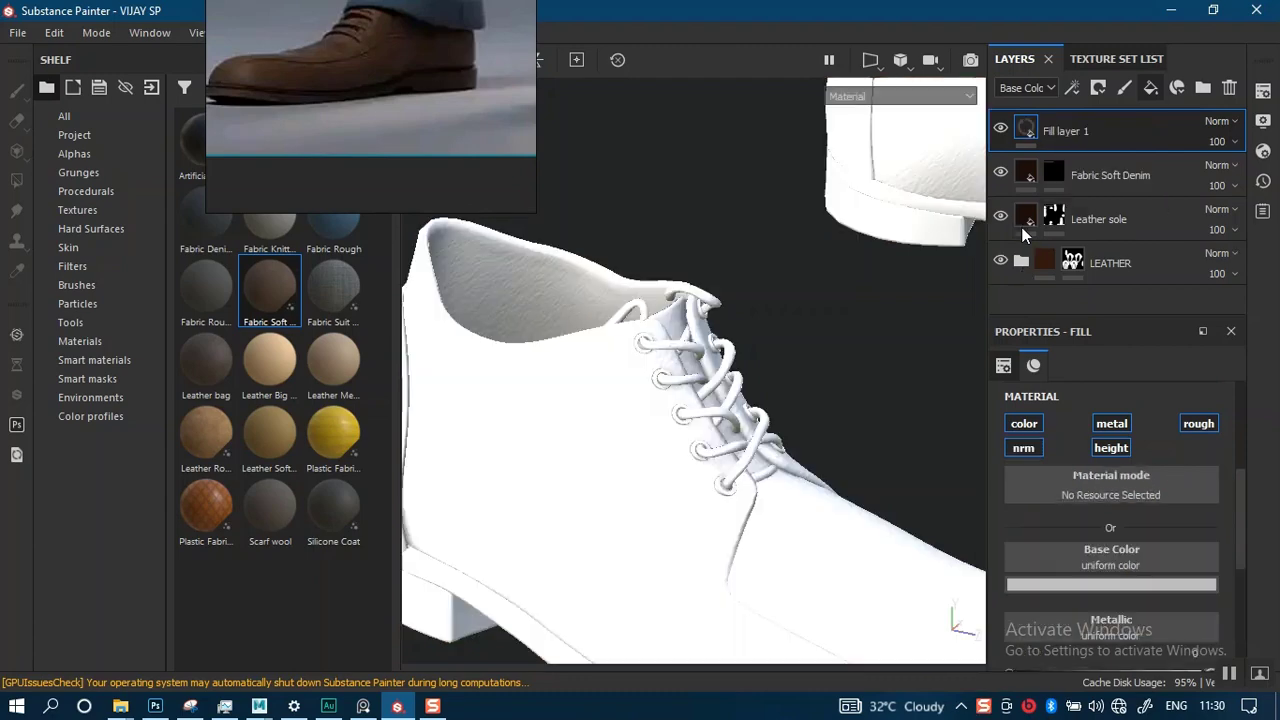
double_click(1077, 134)
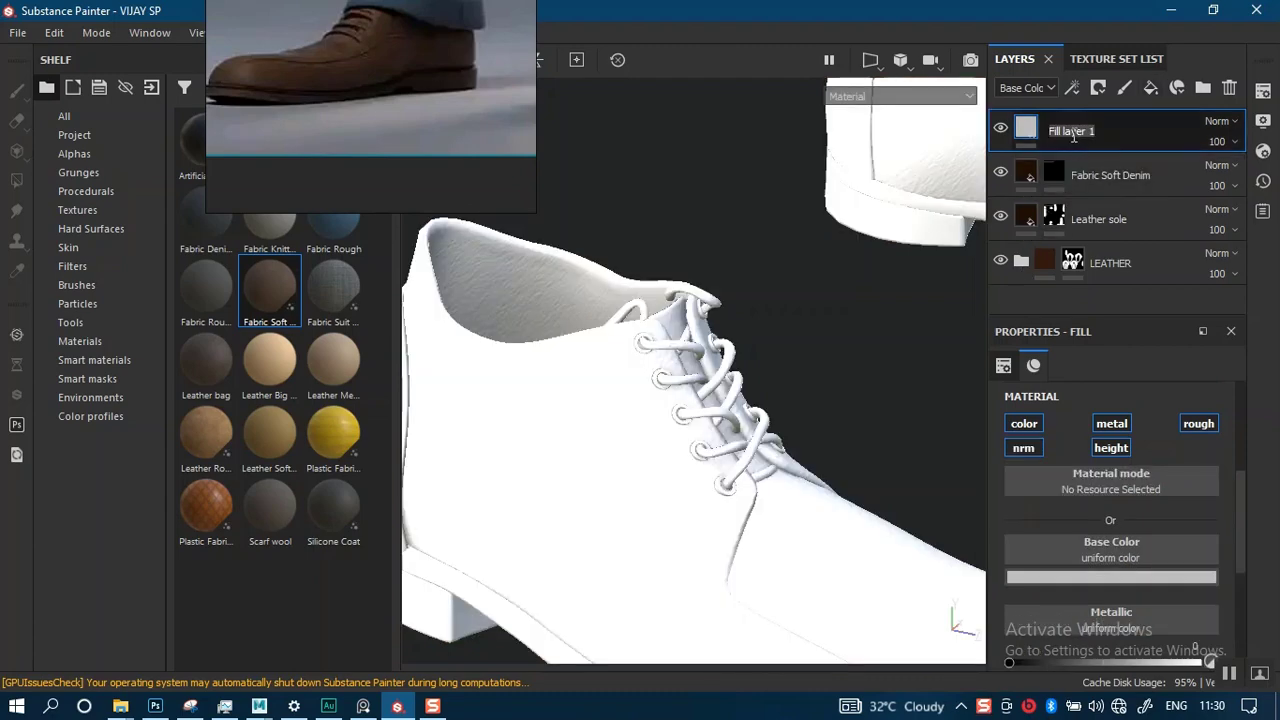
type("STITCHES")
key("Return")
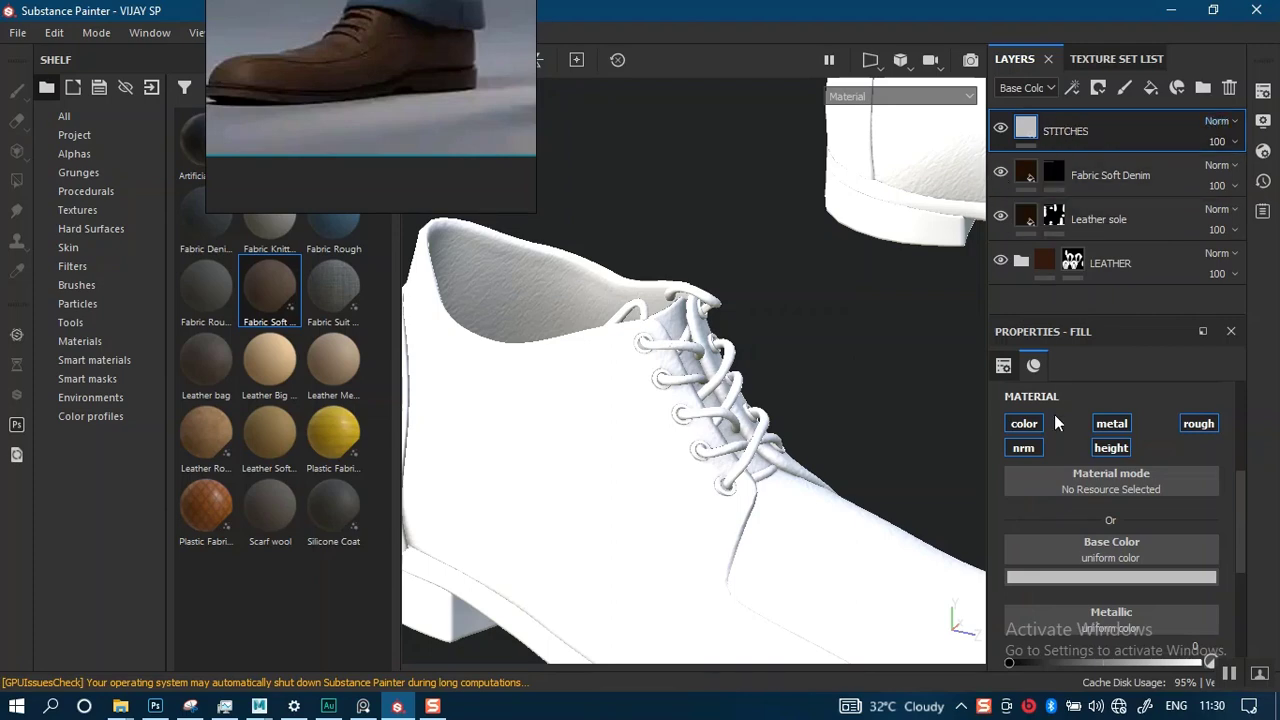
- Disable the metallic channel of the STITCHES fill and set its base color to a medium reddish brown
left_click(1025, 427)
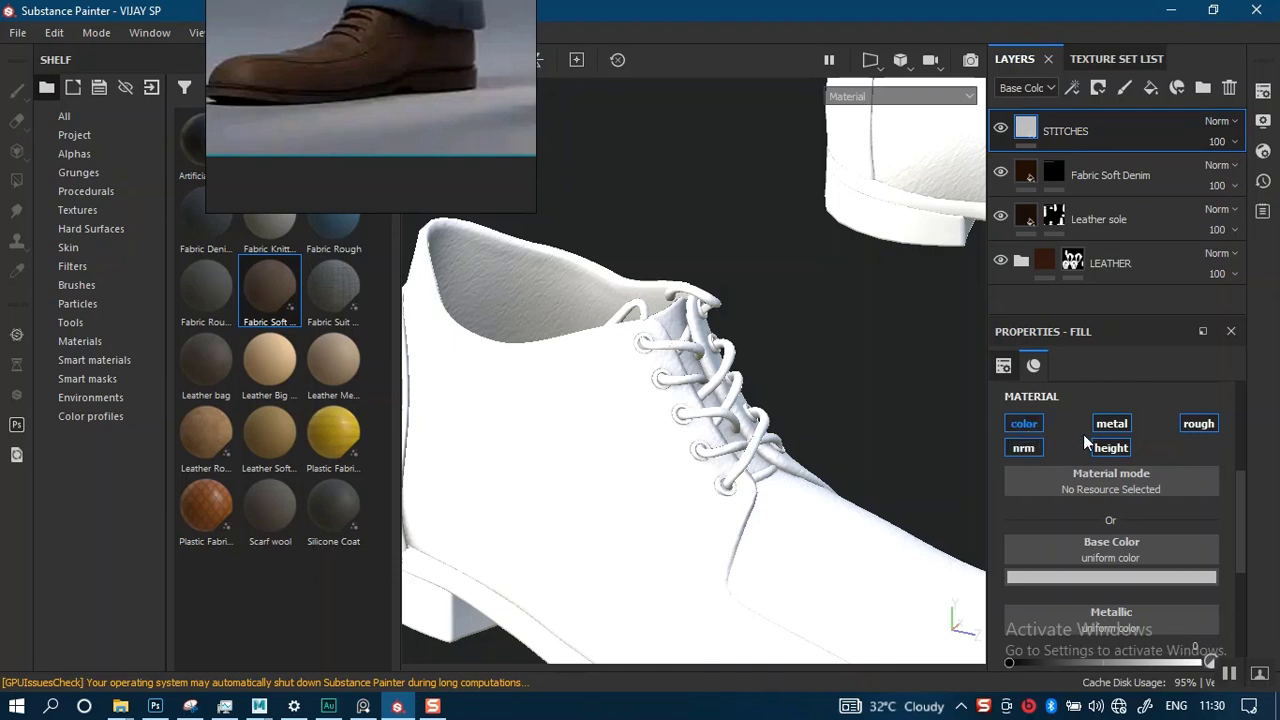
left_click(1192, 428)
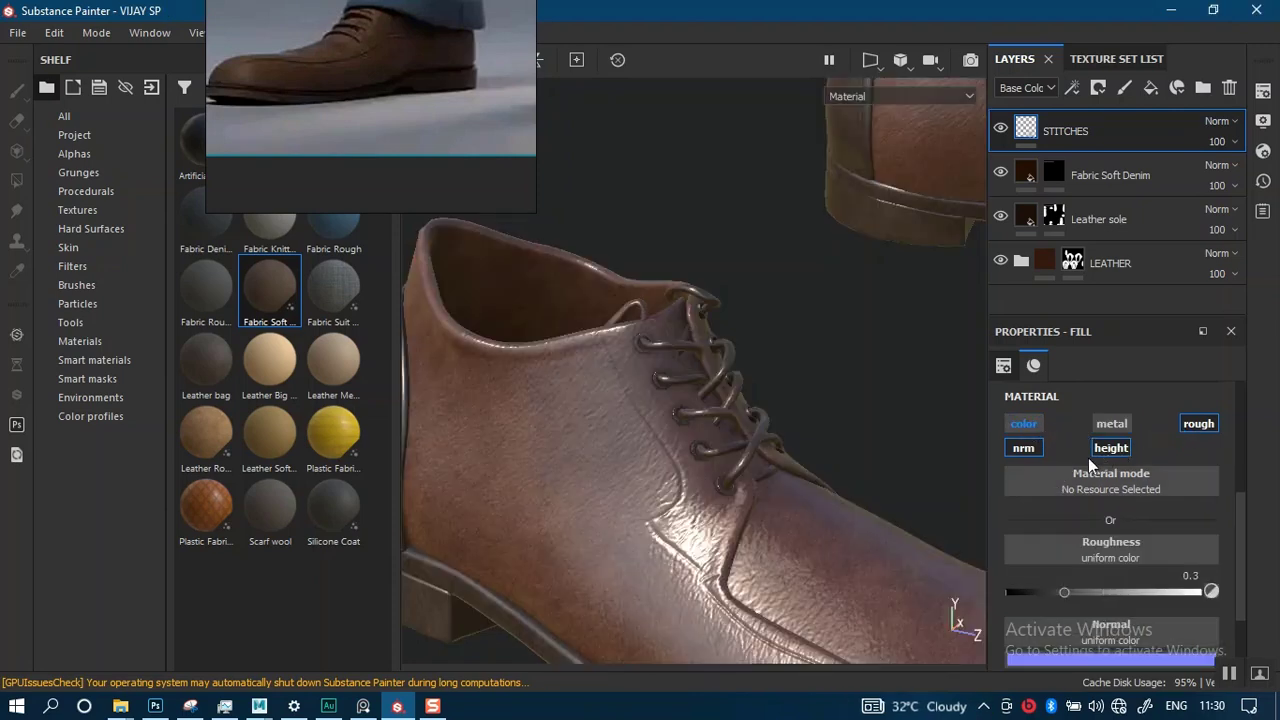
left_click(1020, 448)
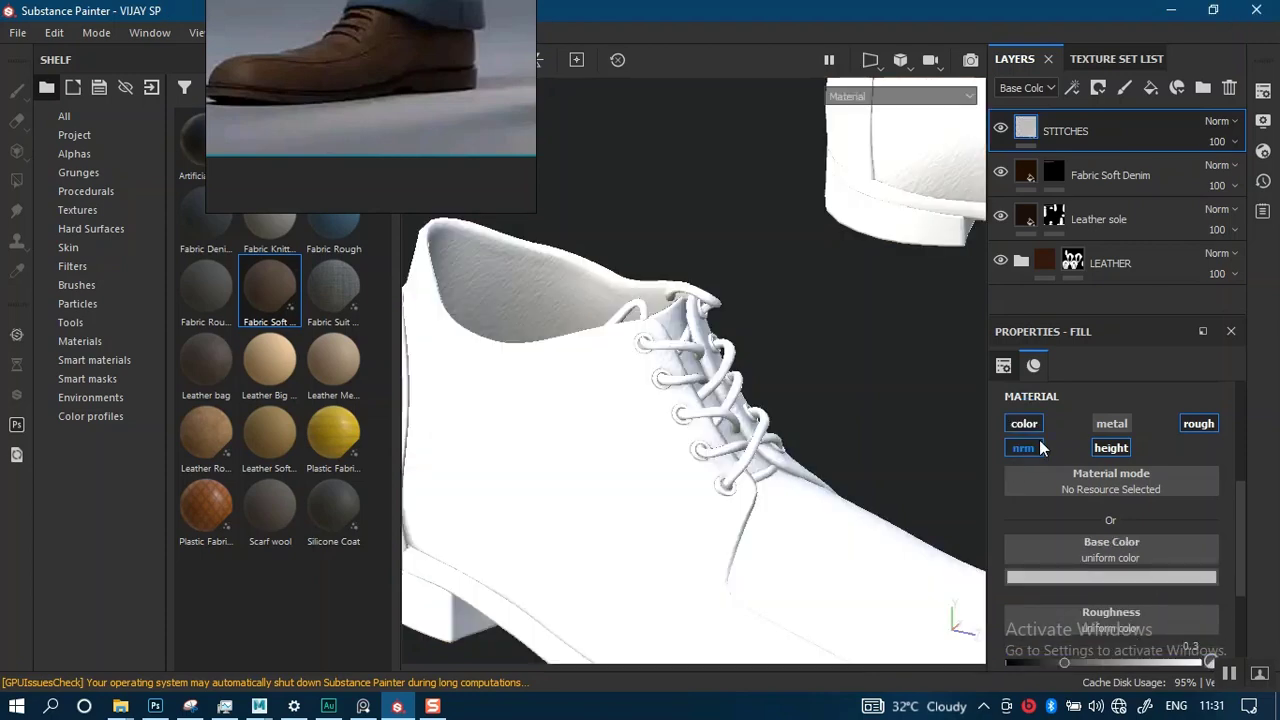
left_click(1056, 576)
left_click(1072, 262)
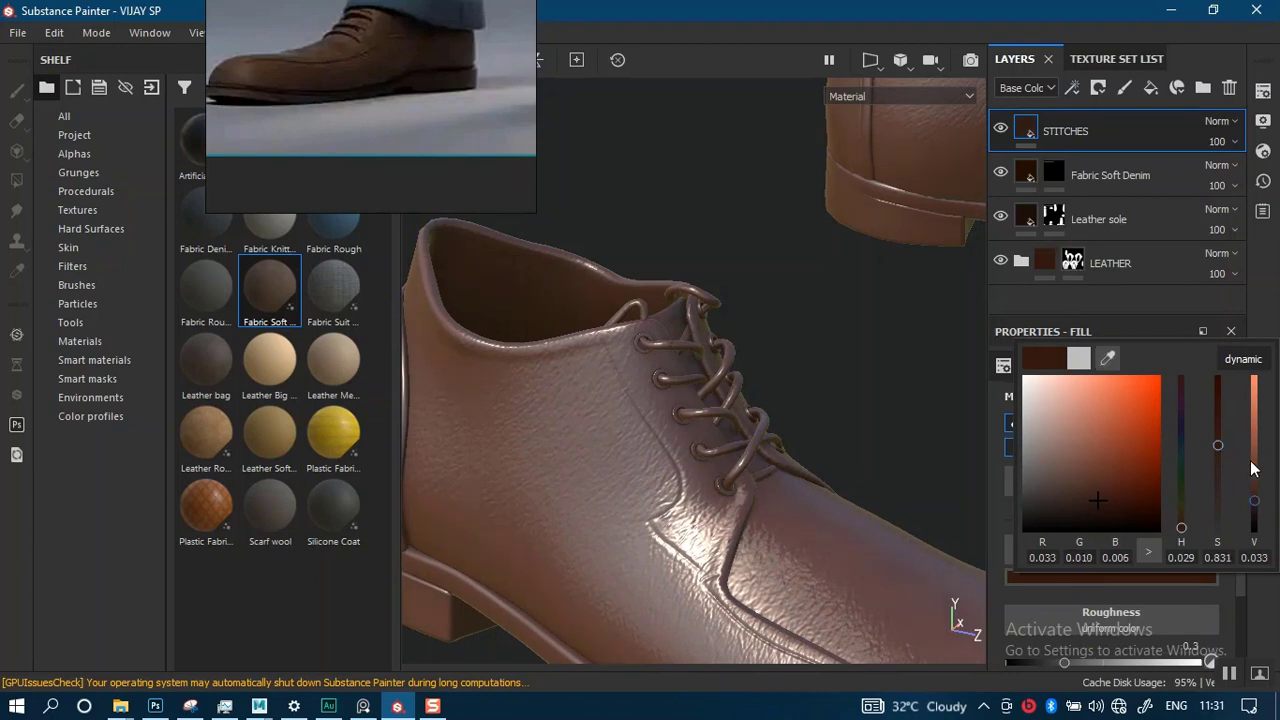
left_click_drag(1252, 468, 1257, 482)
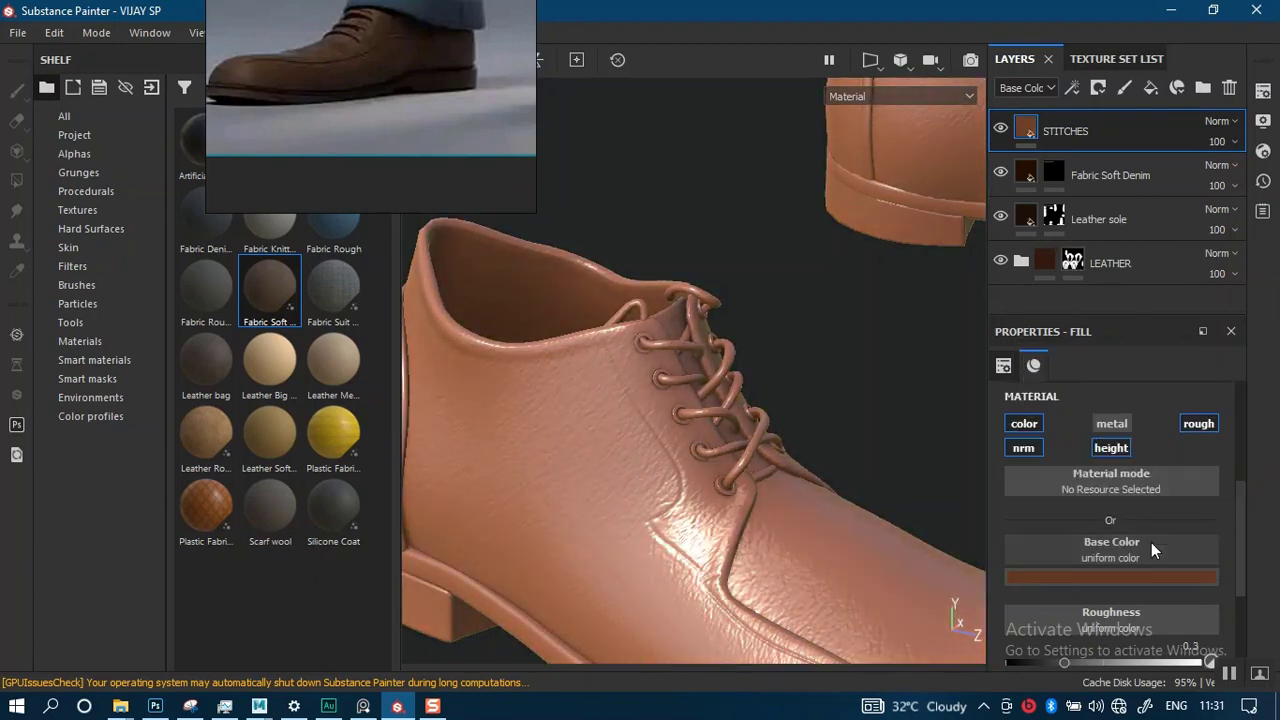
- Set the STITCHES fill's roughness to 0.4712 and add a black mask to the layer
scroll(1237, 566, "down", 1)
scroll(1237, 566, "down", 4)
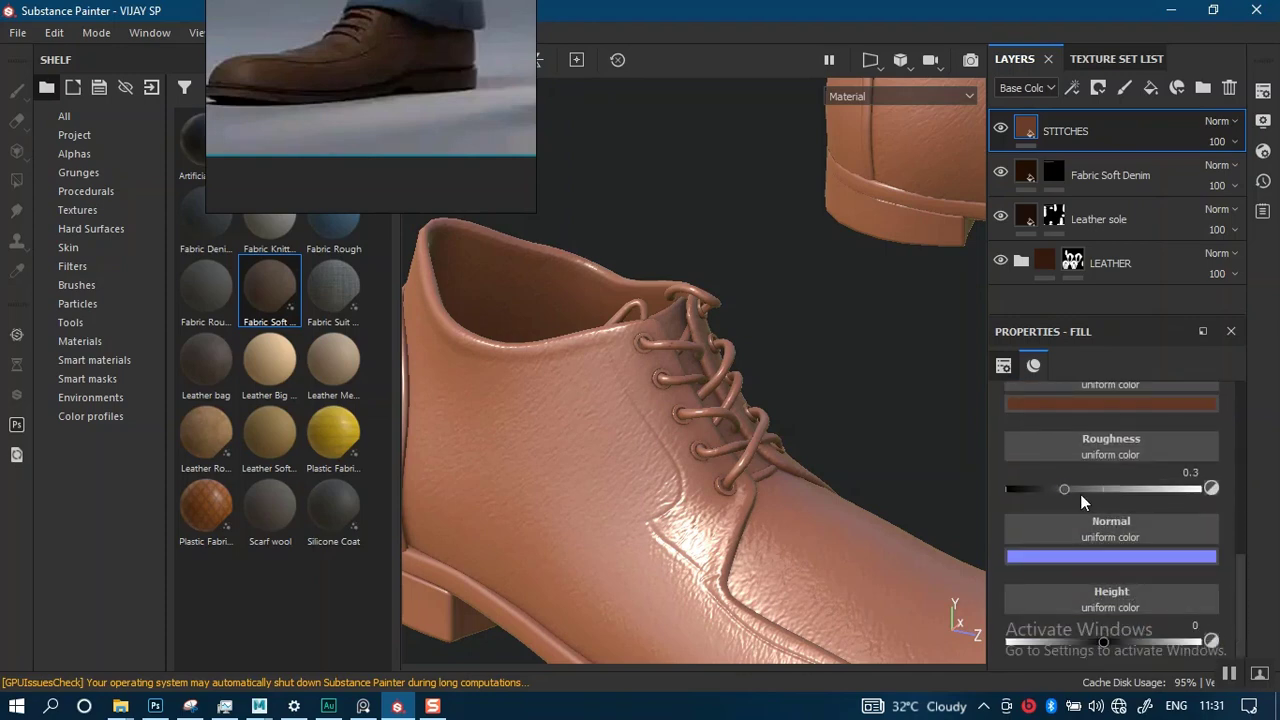
left_click_drag(1079, 484, 1097, 487)
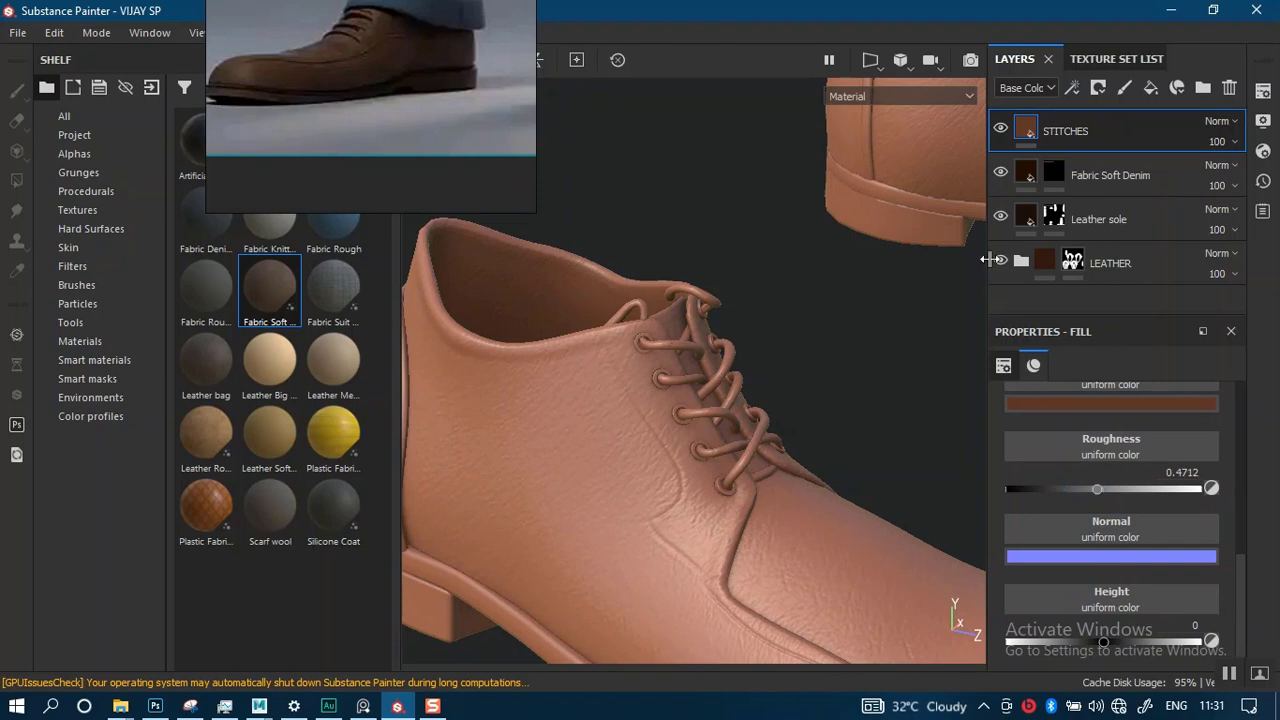
right_click(1027, 135)
left_click(948, 212)
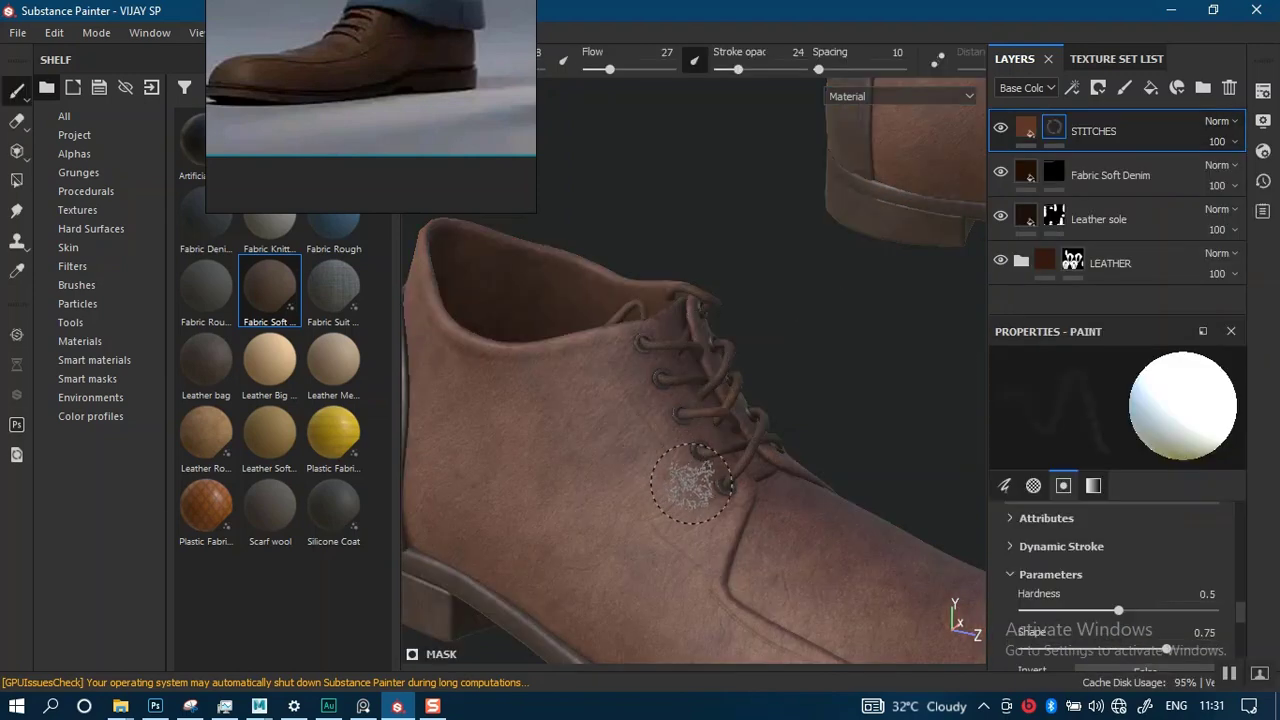
- Add another fill layer between STITCHES and Fabric Soft Denim, and leave only its roughness channel enabled
right_click_drag(697, 489, 690, 300, "alt")
left_click_drag(693, 405, 660, 440, "alt")
middle_click_drag(683, 468, 652, 356, "alt")
right_click_drag(680, 388, 734, 423, "alt")
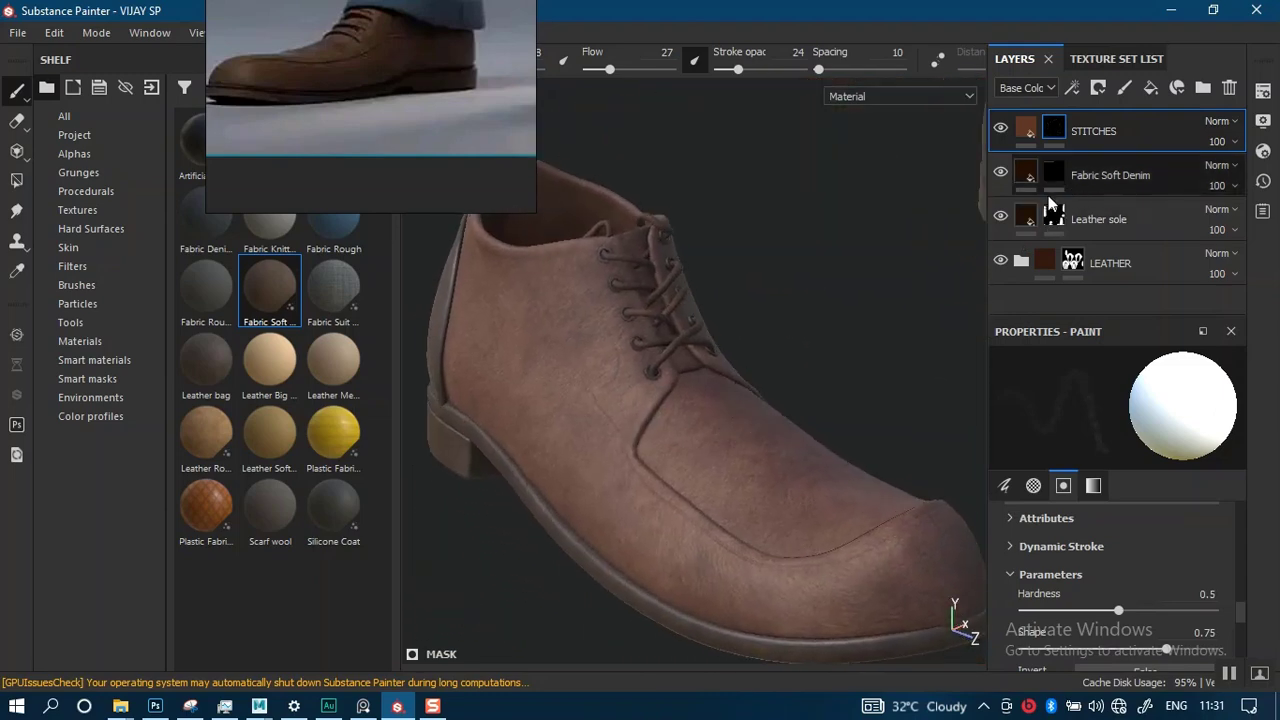
left_click_drag(740, 346, 805, 368, "alt")
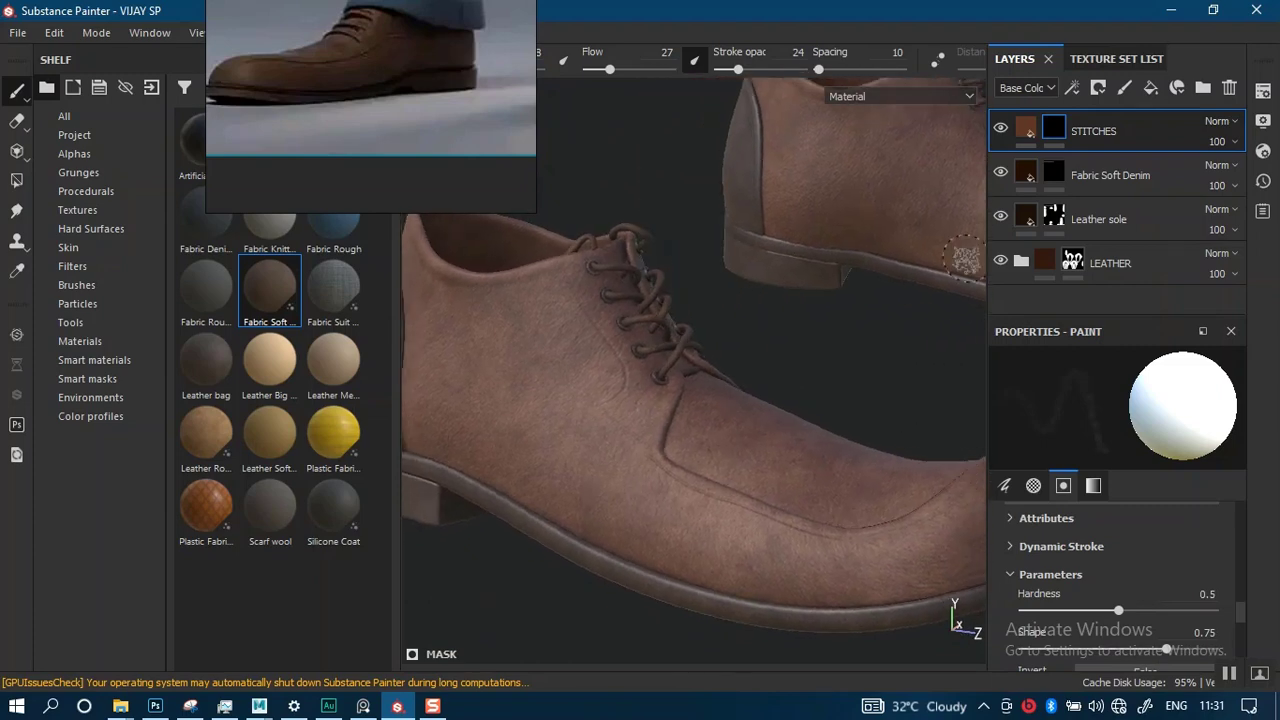
left_click(1085, 175)
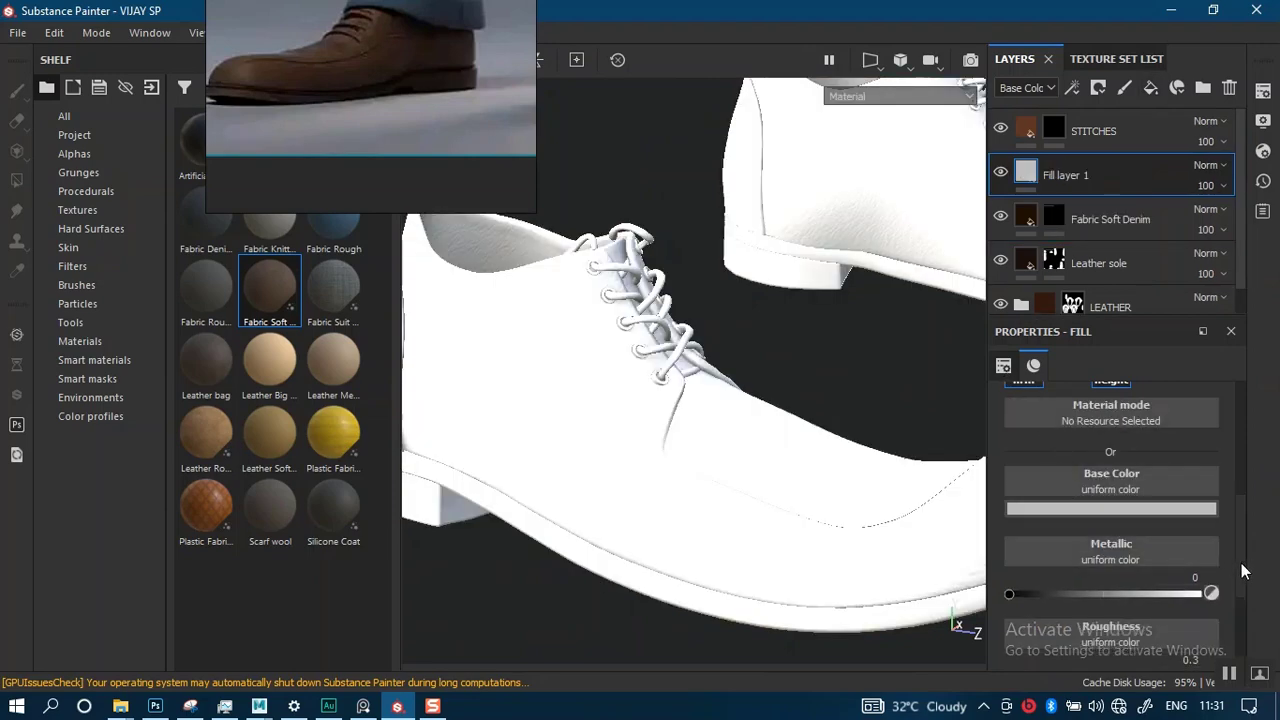
mouse_move(1241, 563)
left_mouse_down()
mouse_move(1236, 519)
mouse_move(1233, 541)
left_mouse_up()
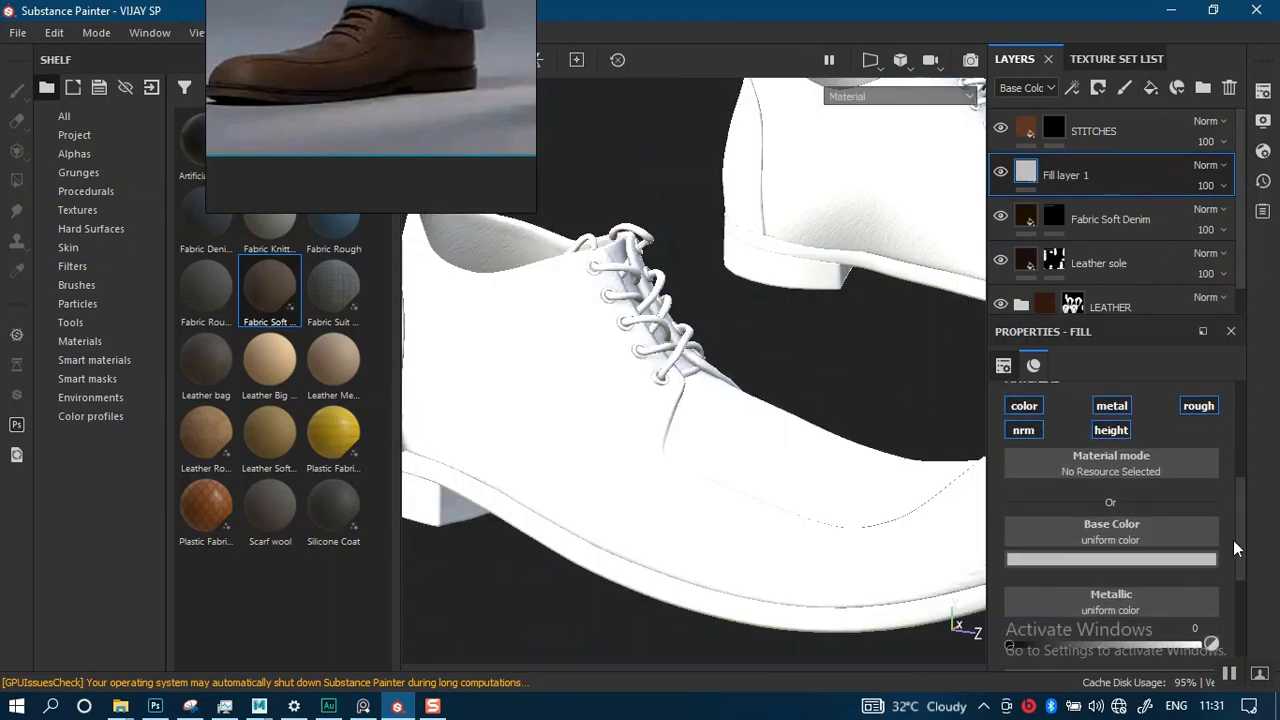
left_click(1023, 405)
left_click(1111, 405)
left_click(1106, 431)
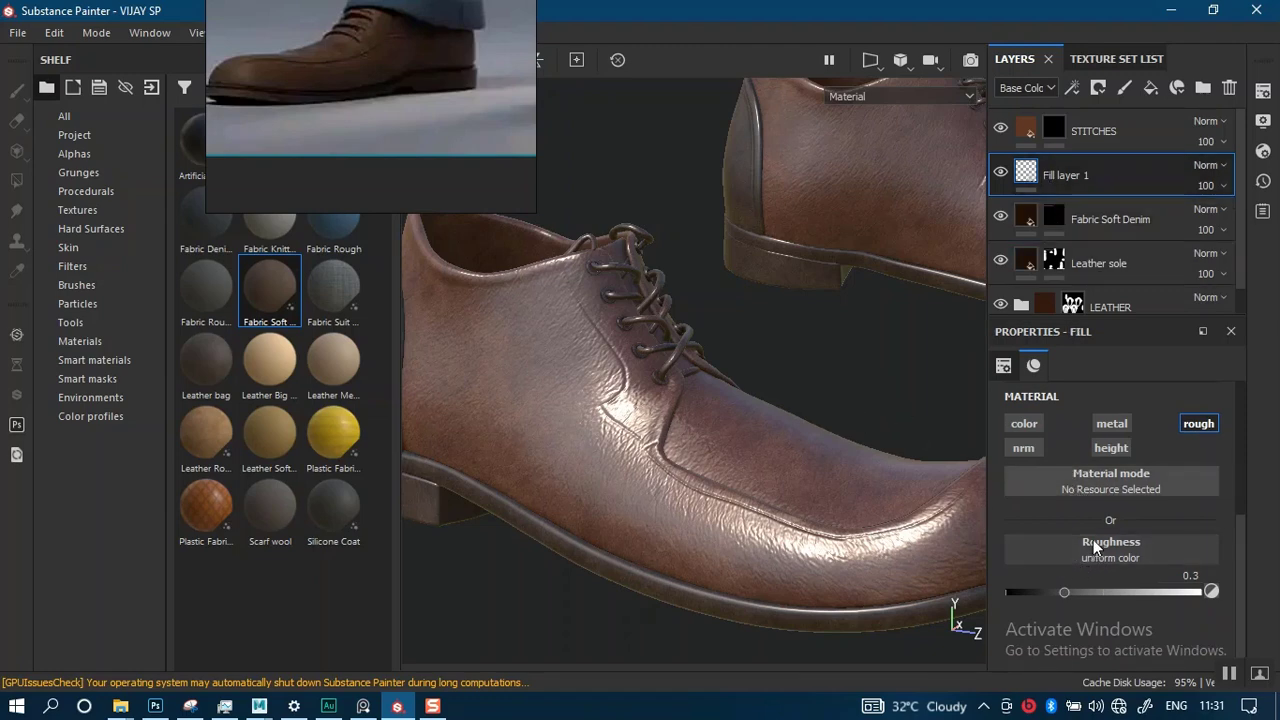
- Give the roughness-only fill layer a black mask and add a mask fill using the Clouds 2 procedural texture
right_click(1034, 187)
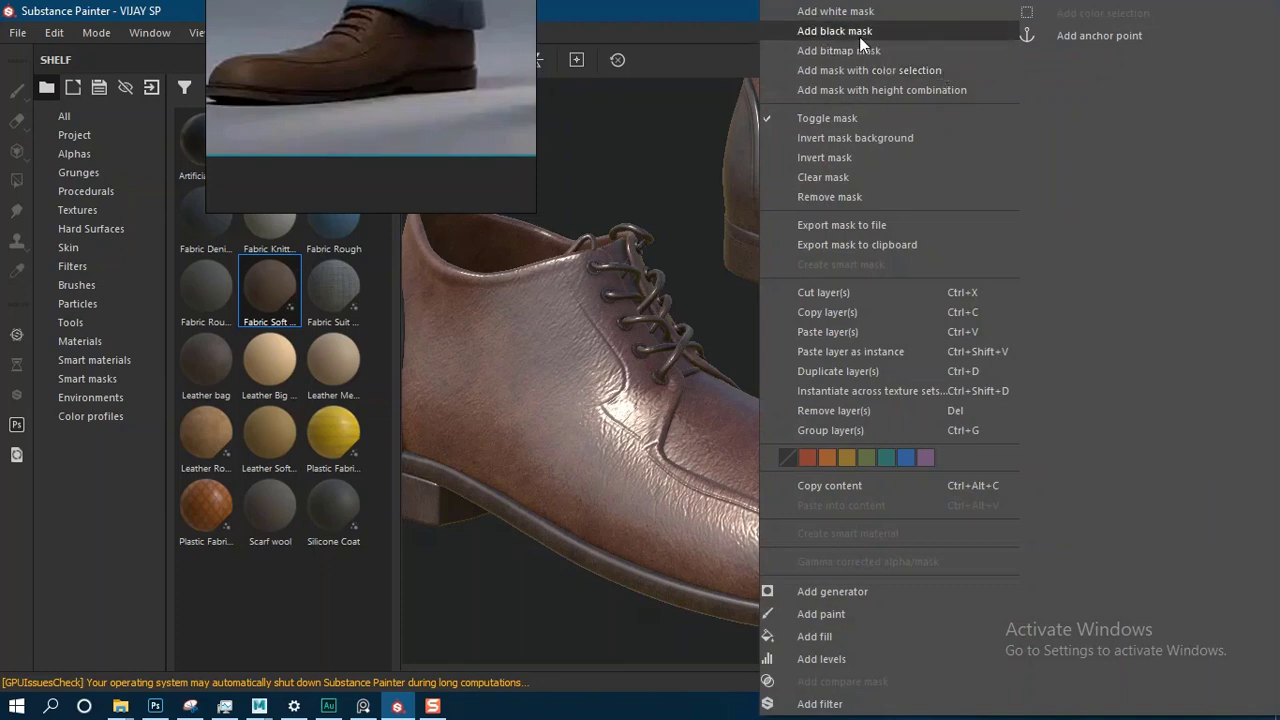
left_click(859, 33)
right_click(1049, 168)
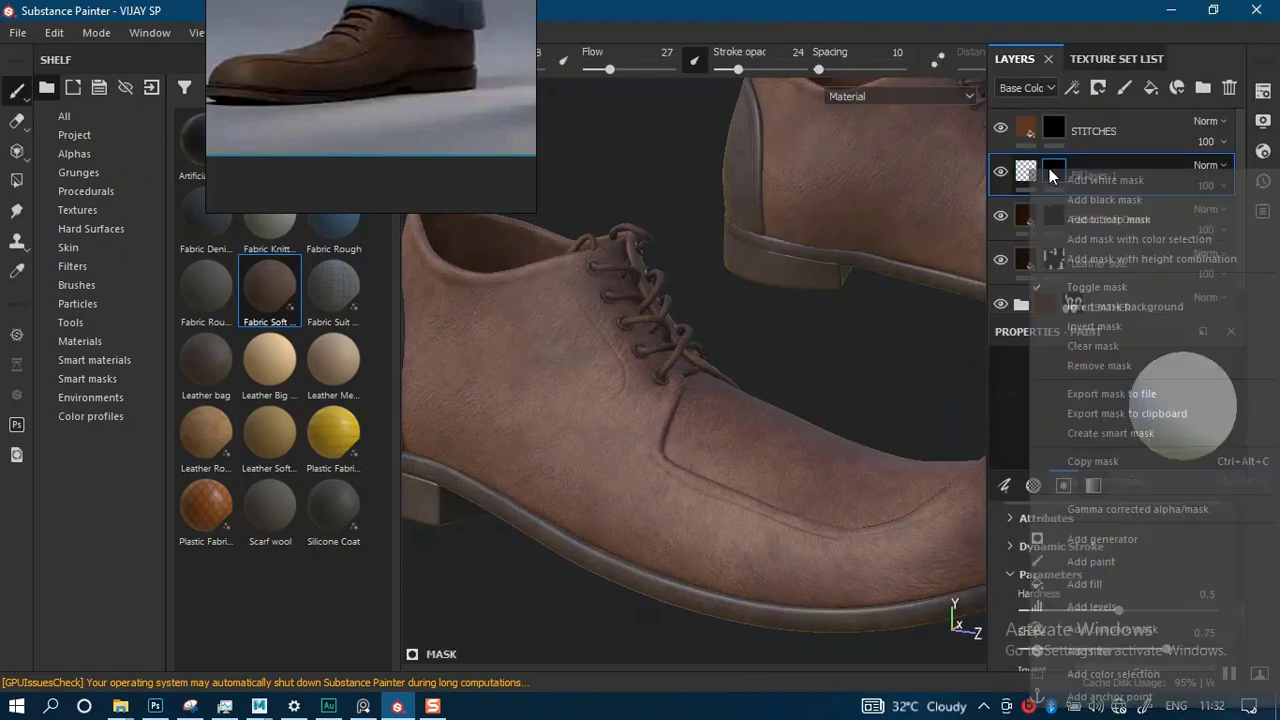
left_click(1092, 585)
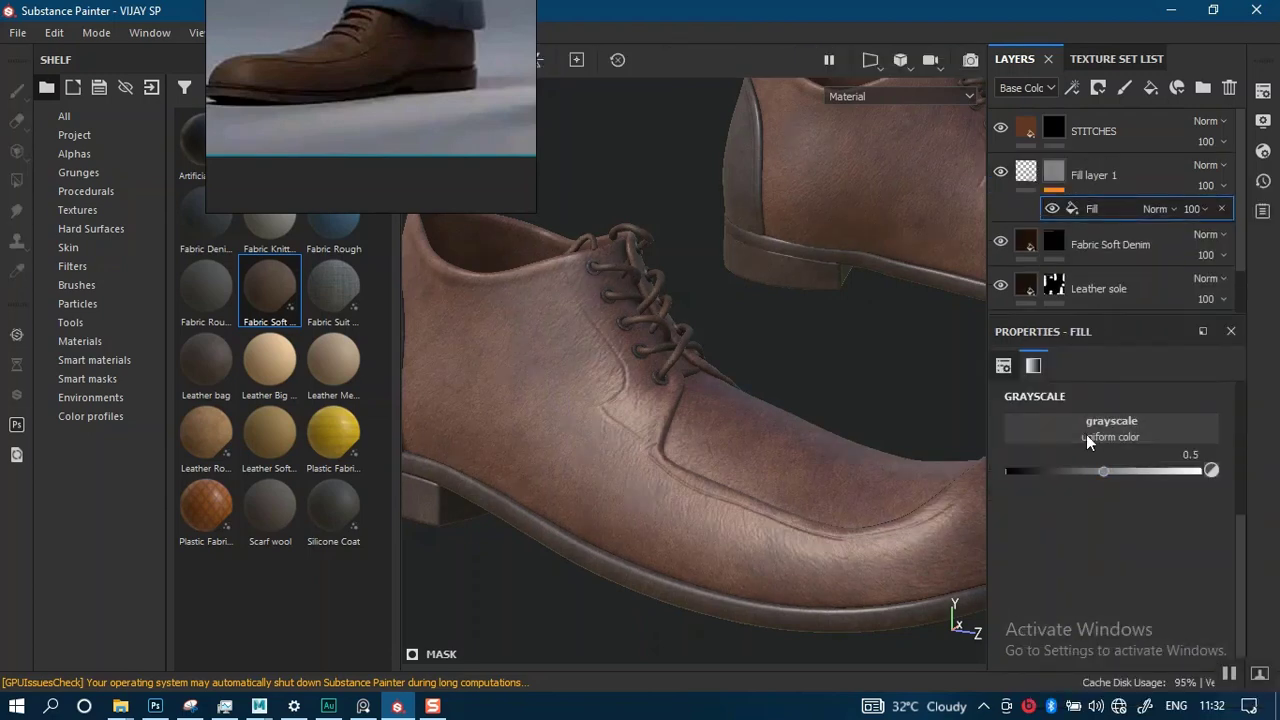
left_click(1086, 424)
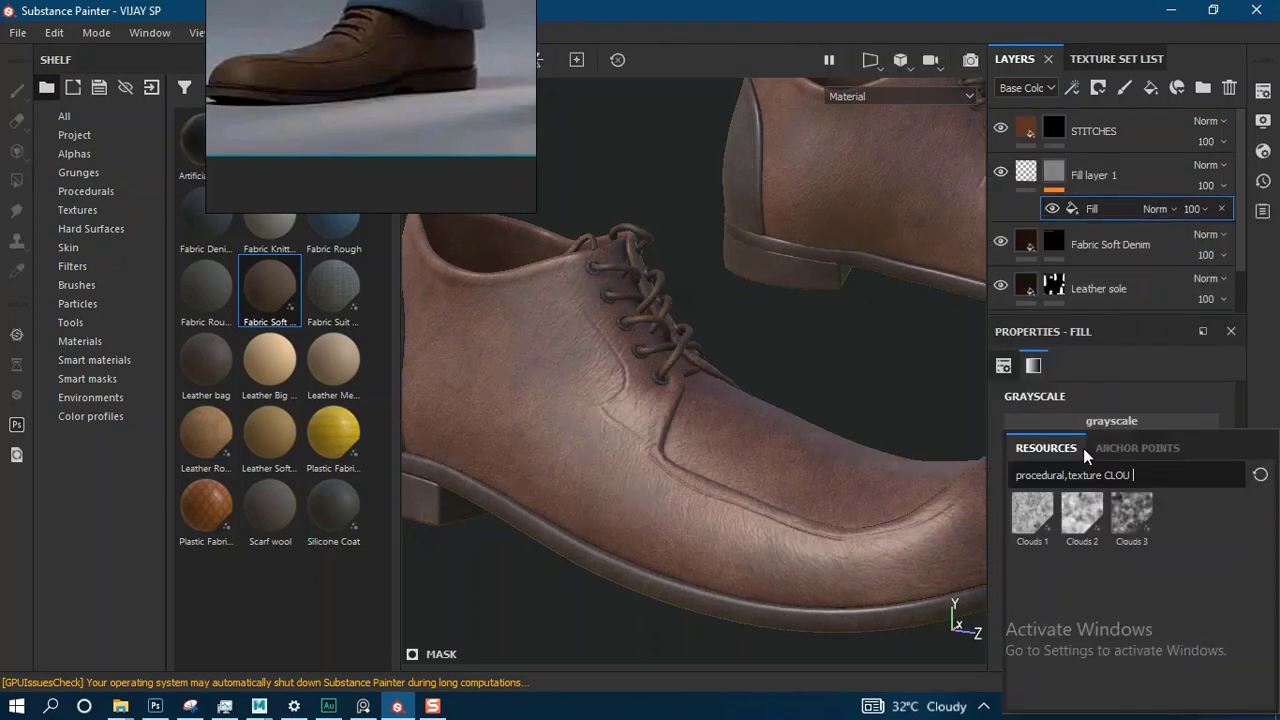
left_click(1083, 512)
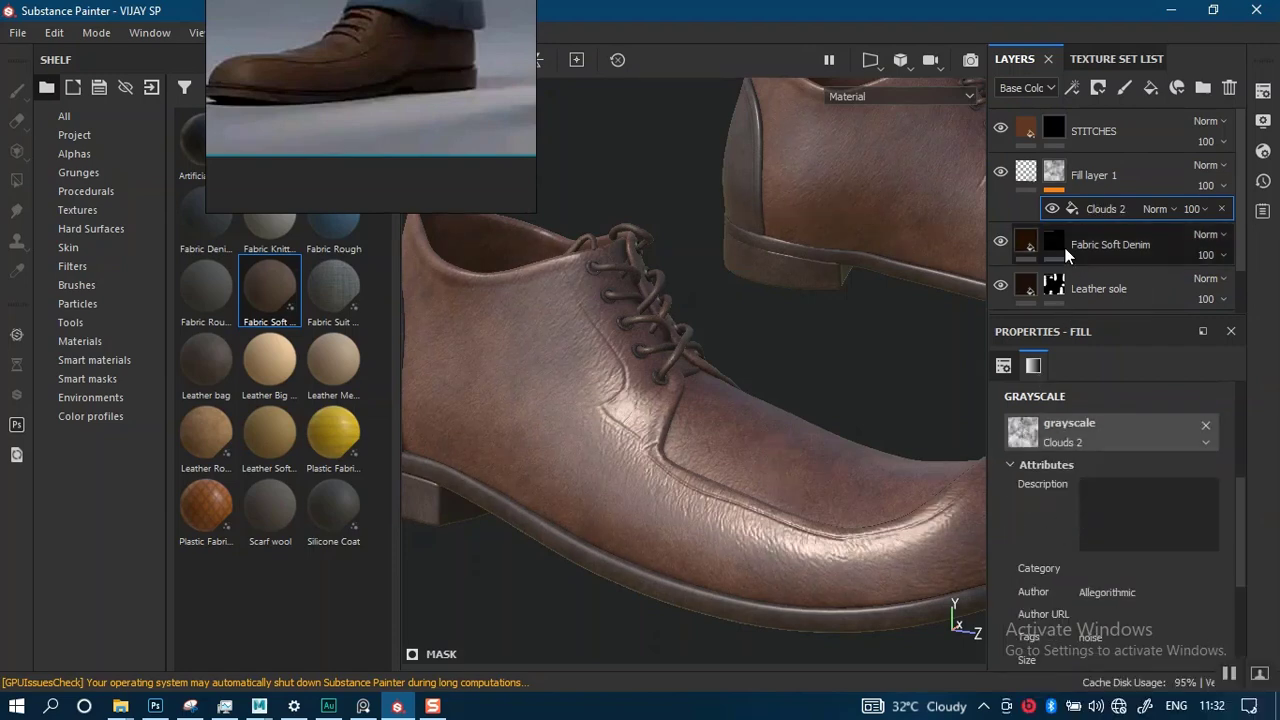
left_click(1011, 464)
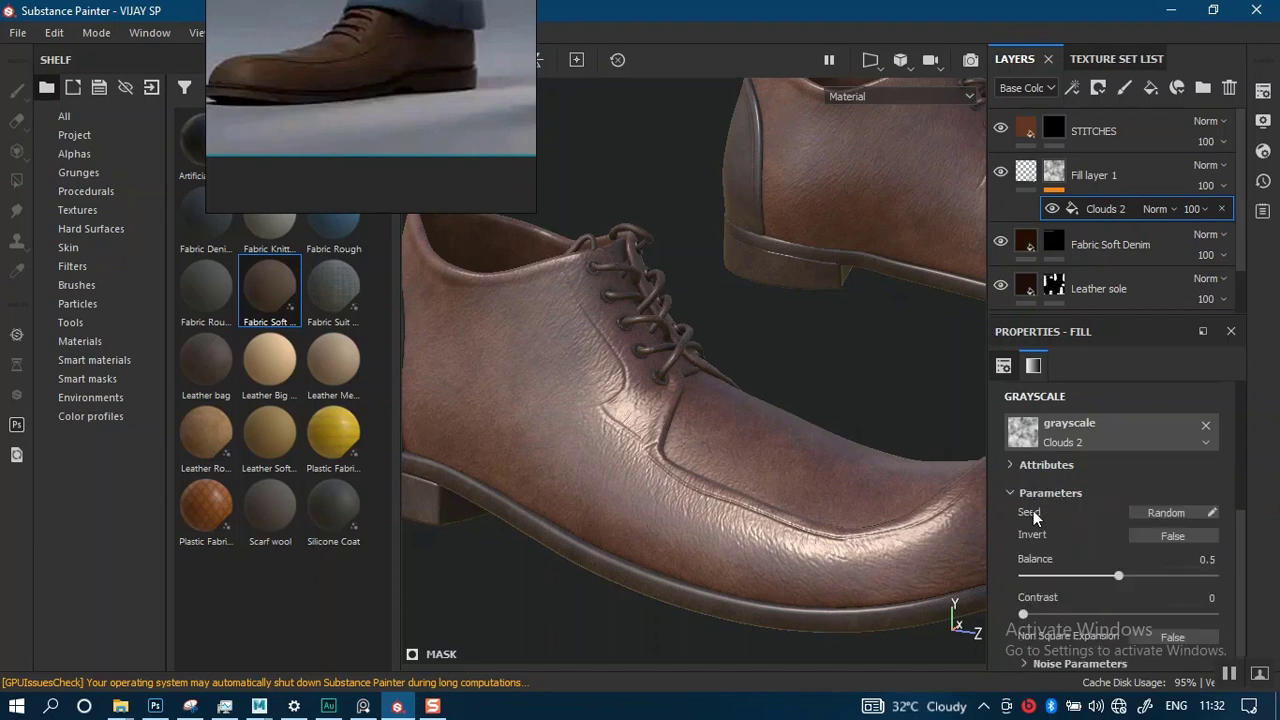
- Set the cloud-masked fill layer's roughness to 0.4375
left_click_drag(719, 460, 724, 503, "alt")
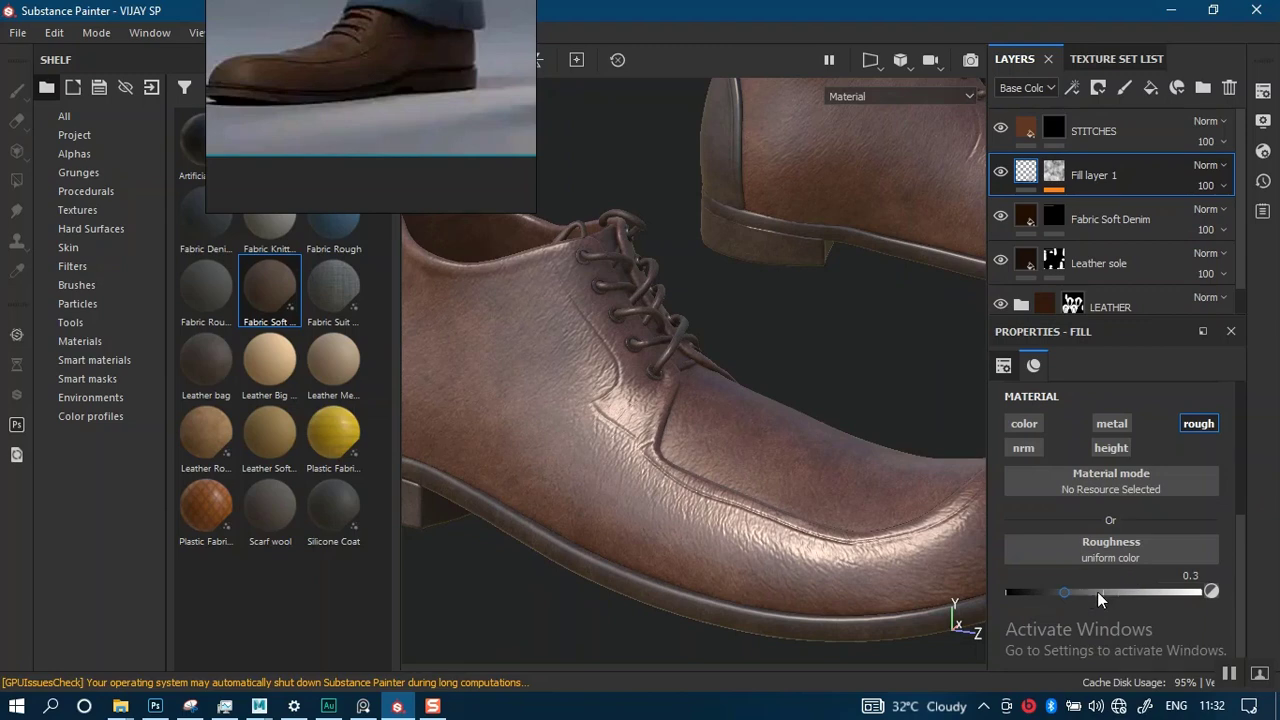
left_click_drag(1097, 591, 1091, 594)
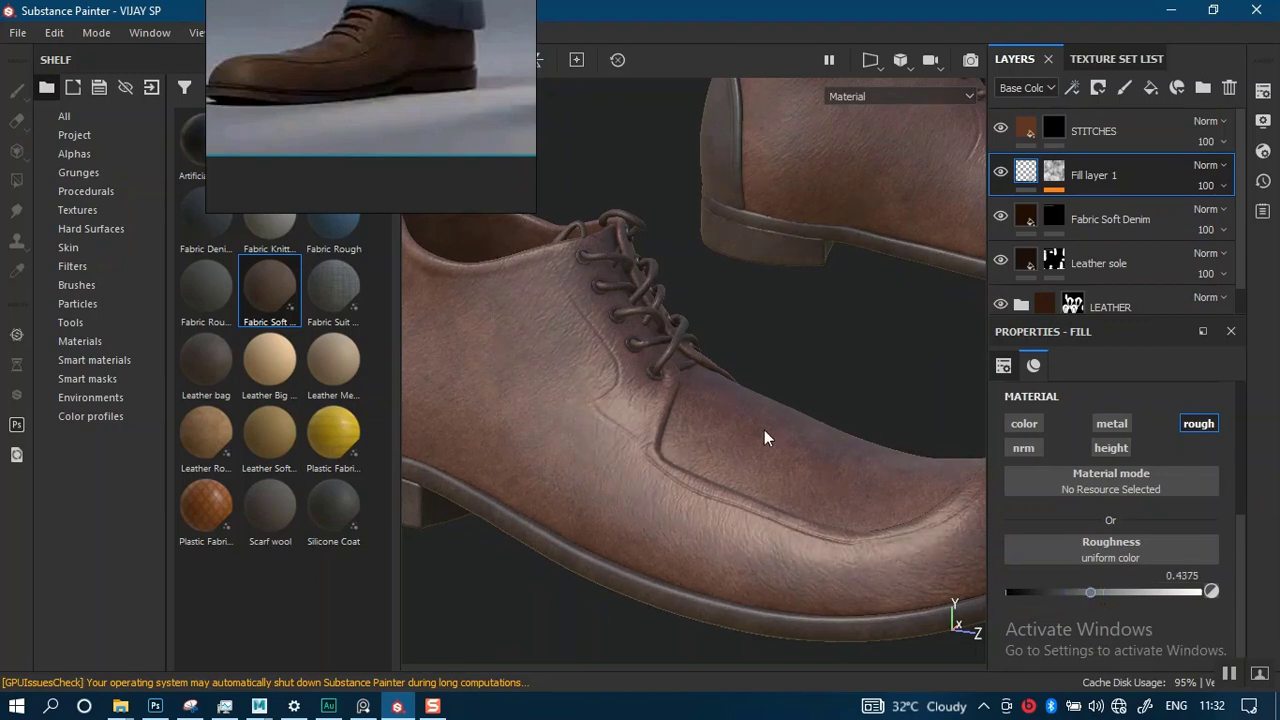
right_click_drag(764, 432, 690, 190, "alt")
left_click_drag(716, 330, 745, 366, "alt")
middle_click_drag(745, 366, 662, 362, "alt")
left_click_drag(662, 362, 728, 446, "alt")
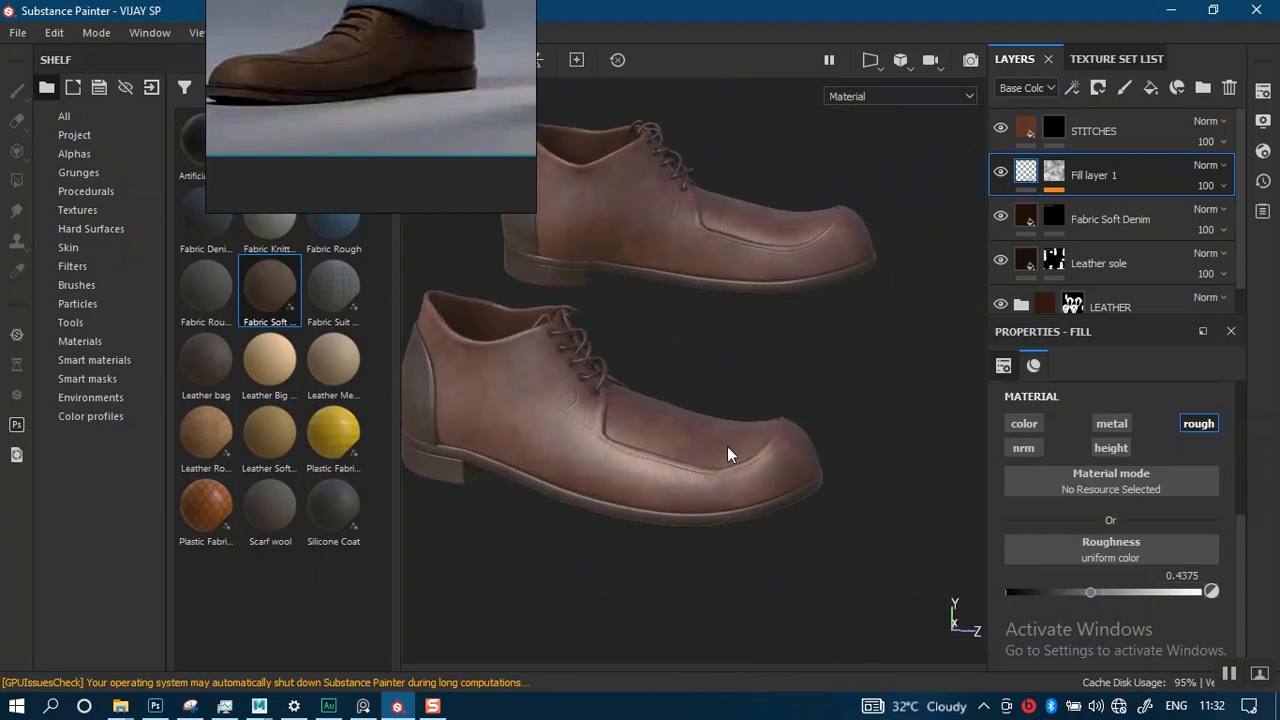
- Show the layer's mask on the shoes and set its Clouds 2 fill to tri-planar projection with a UV scale of 23.61
key("c")
scroll(730, 415, "up", 3)
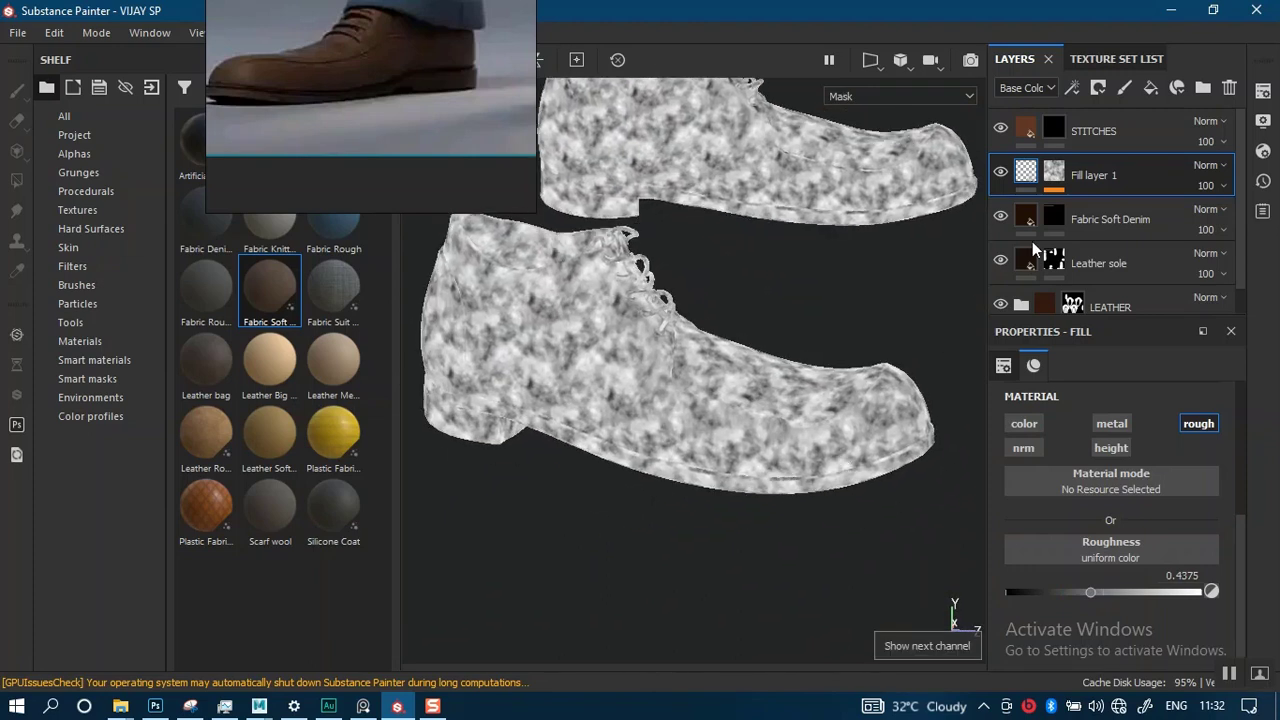
left_click(1052, 186)
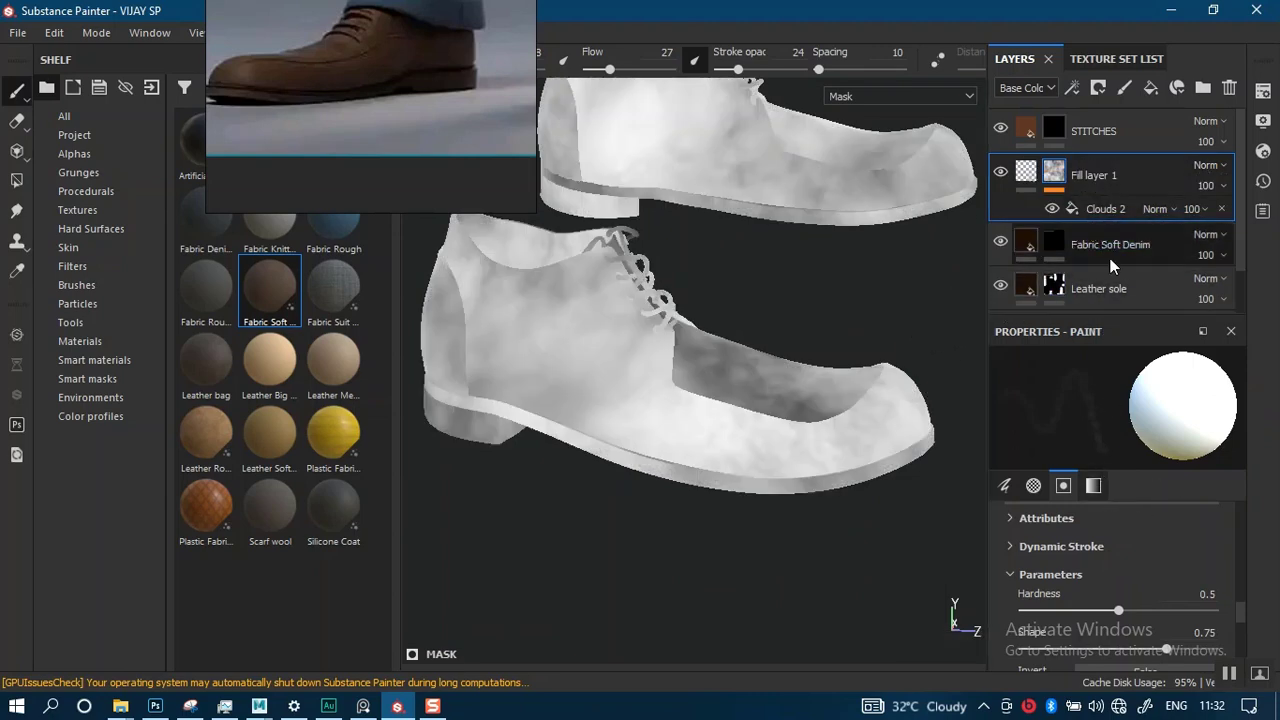
left_click_drag(1237, 628, 1237, 505)
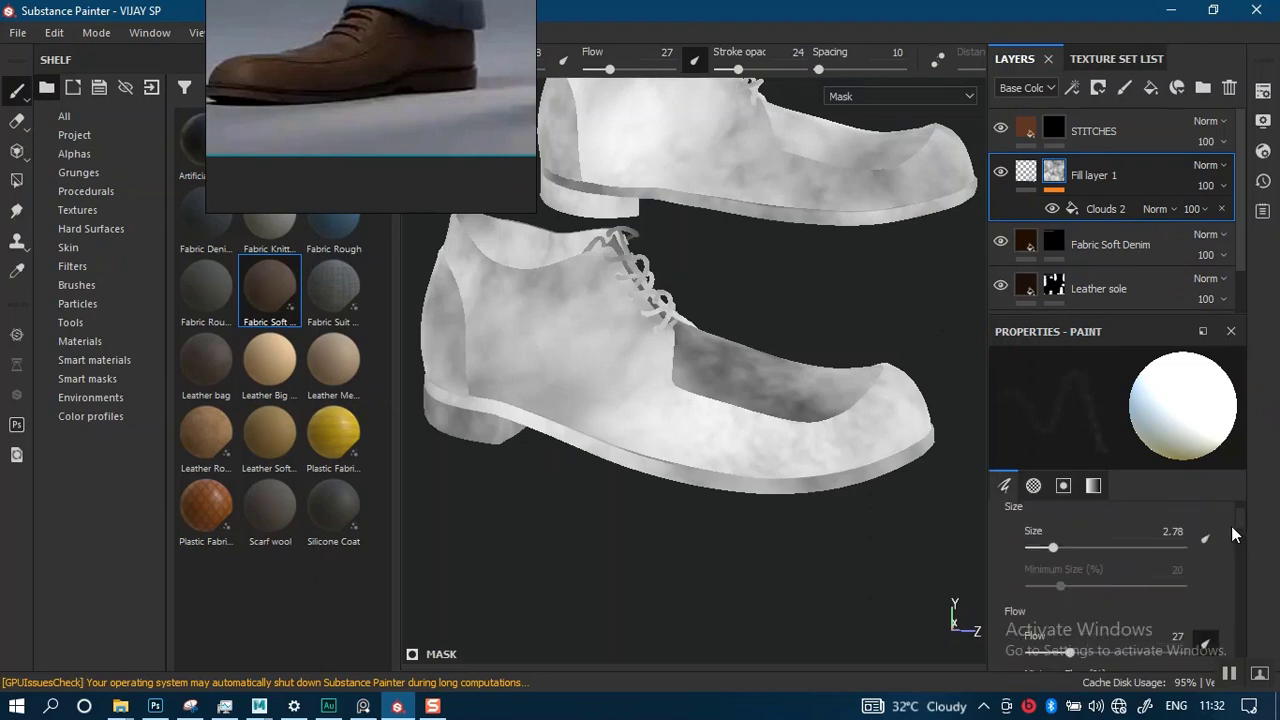
left_click(1112, 210)
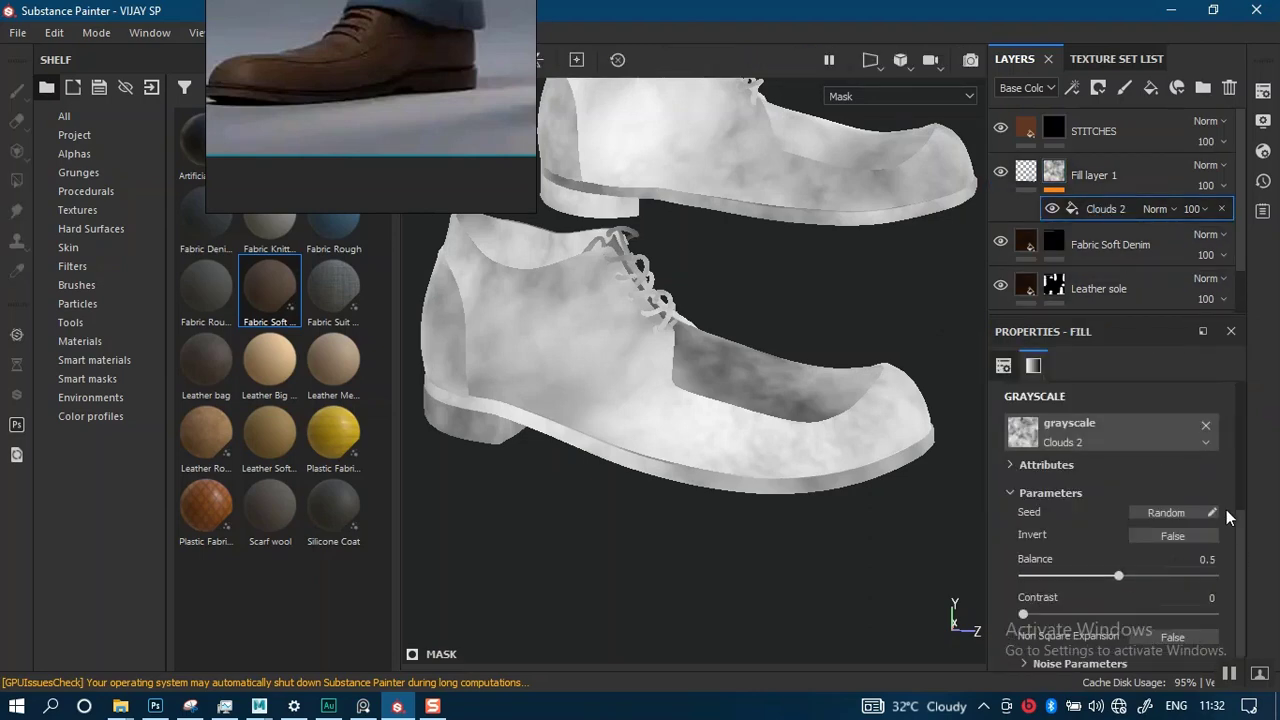
left_click_drag(1237, 537, 1230, 438)
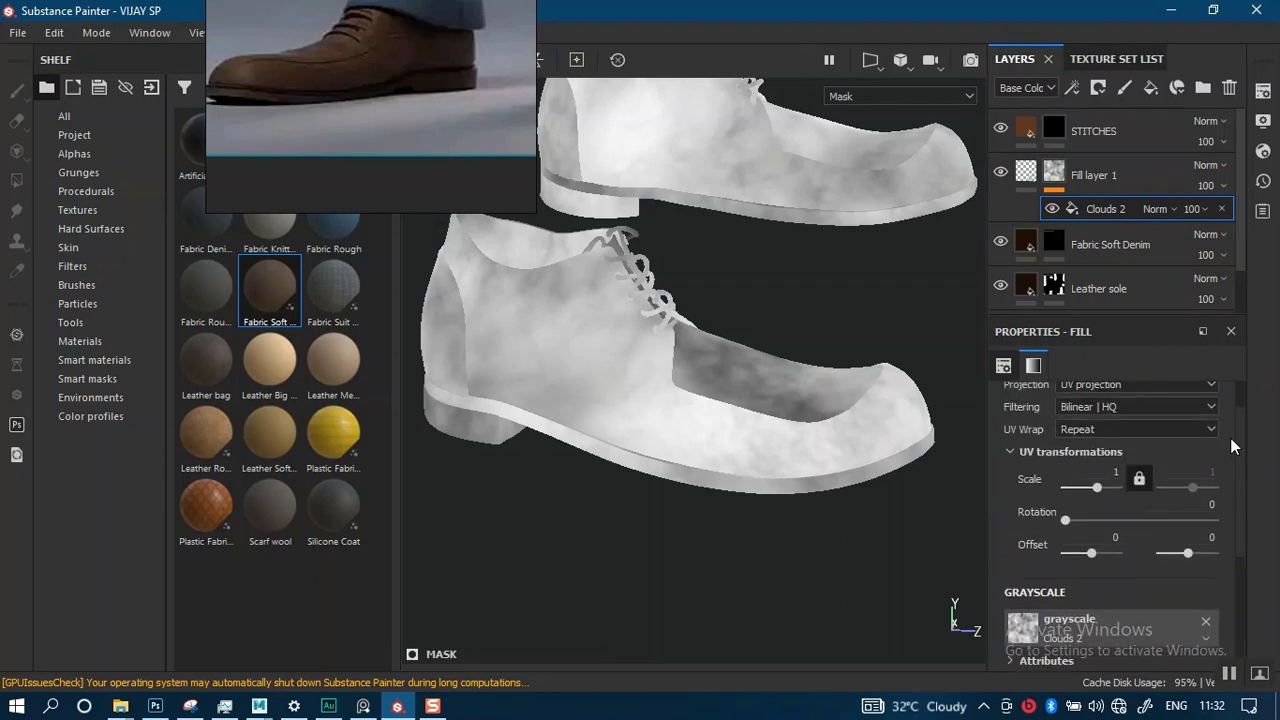
left_click(1138, 394)
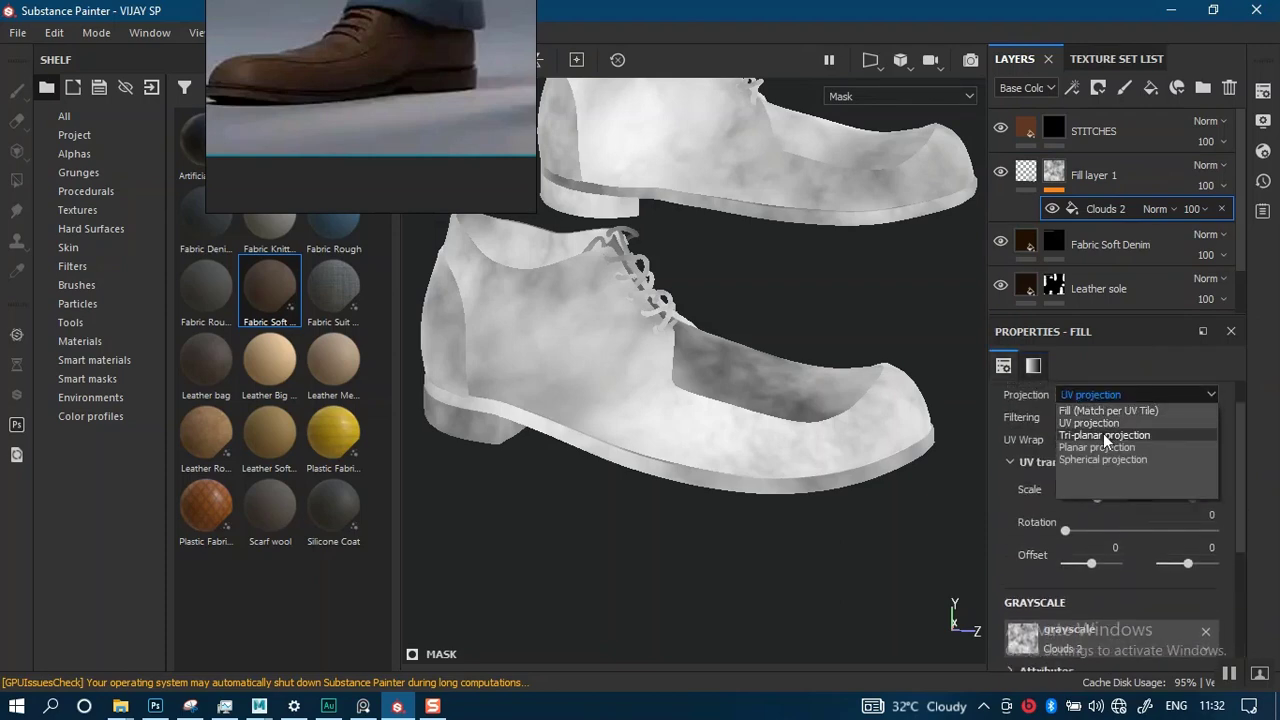
left_click(1104, 435)
left_click_drag(1102, 530, 1112, 529)
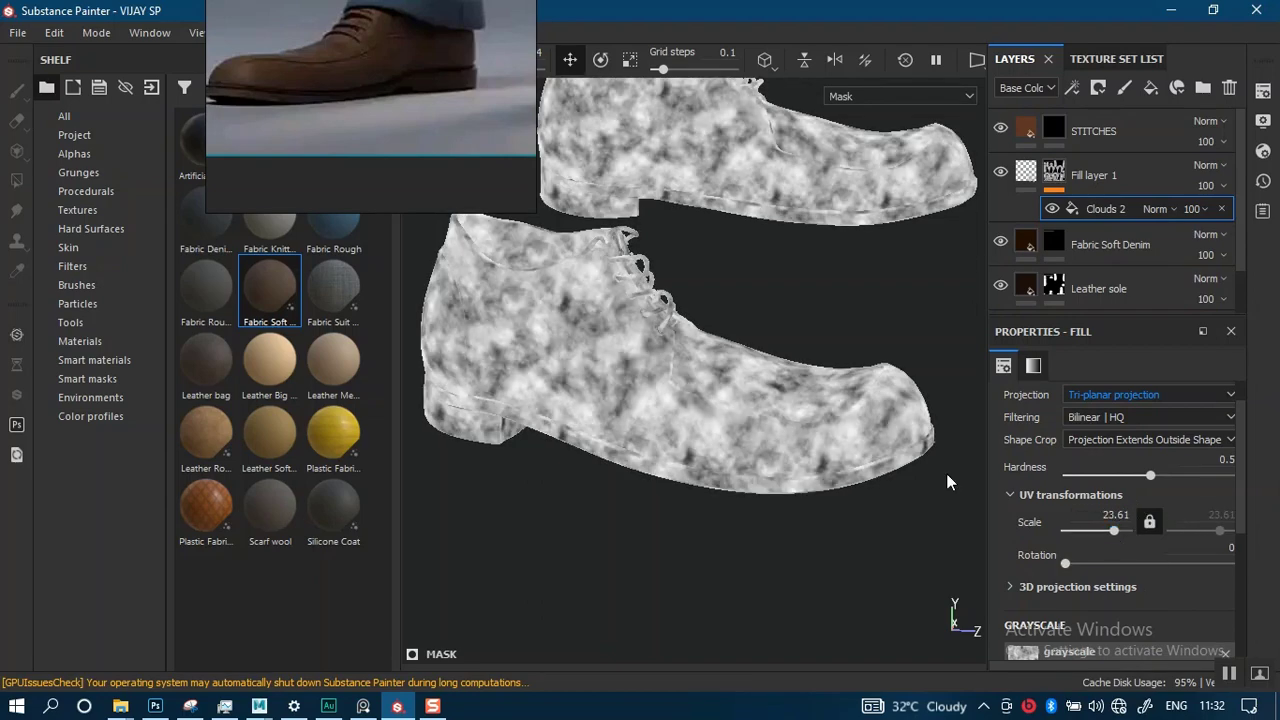
- Return to the material display and examine the roughness variation on the near shoe from a new angle and lighting direction
key("m")
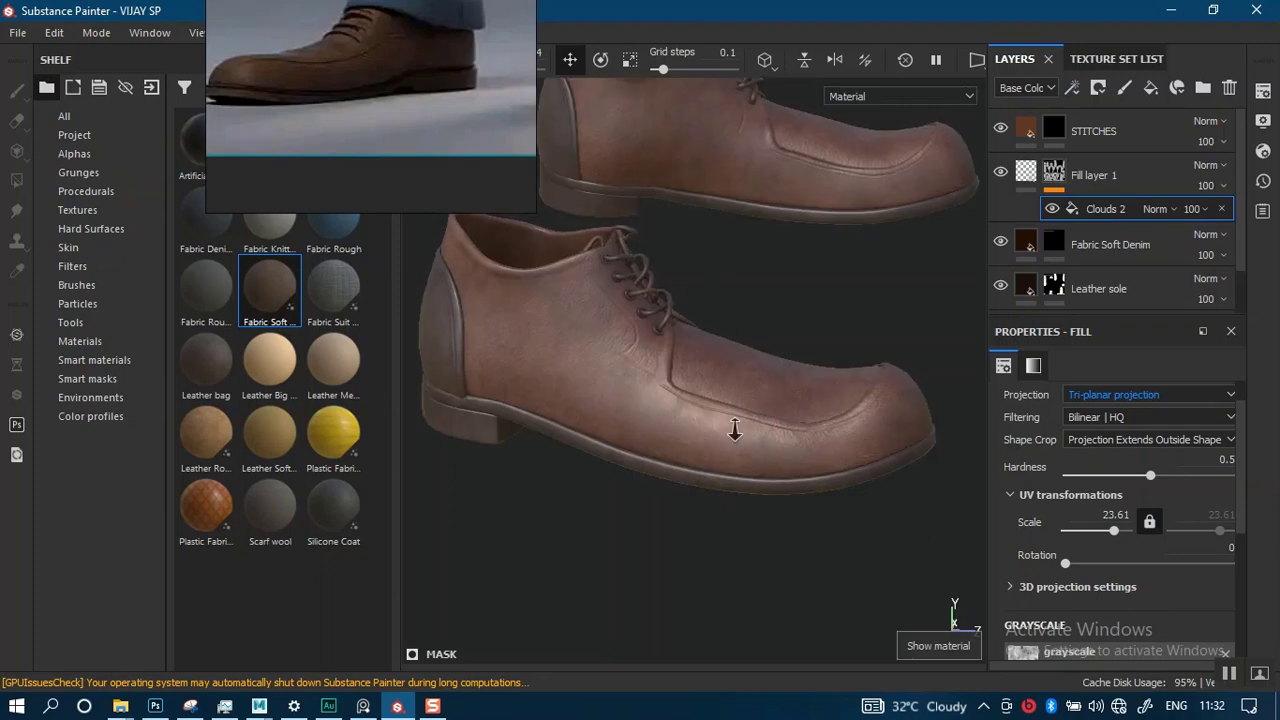
scroll(737, 434, "up", 2)
mouse_move(817, 398)
right_mouse_down("shift")
mouse_move(766, 411)
mouse_move(820, 417)
mouse_move(817, 401)
right_mouse_up("shift")
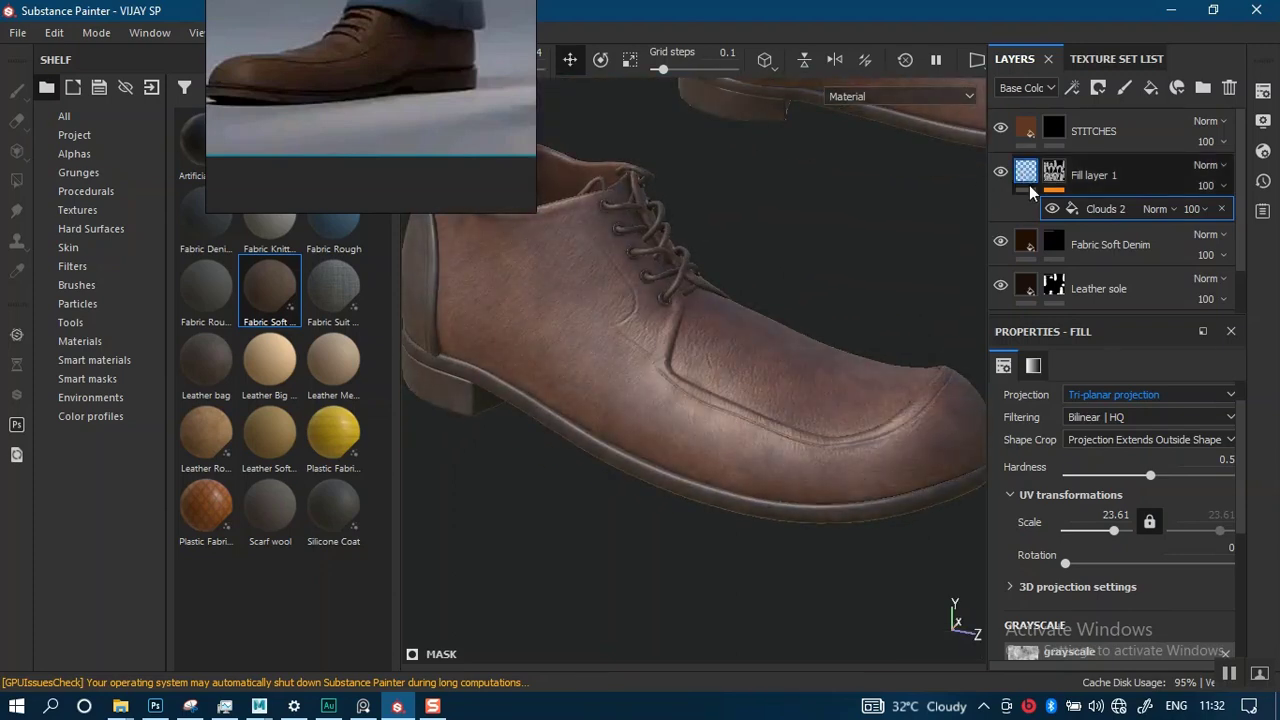
left_click_drag(1236, 527, 1246, 634)
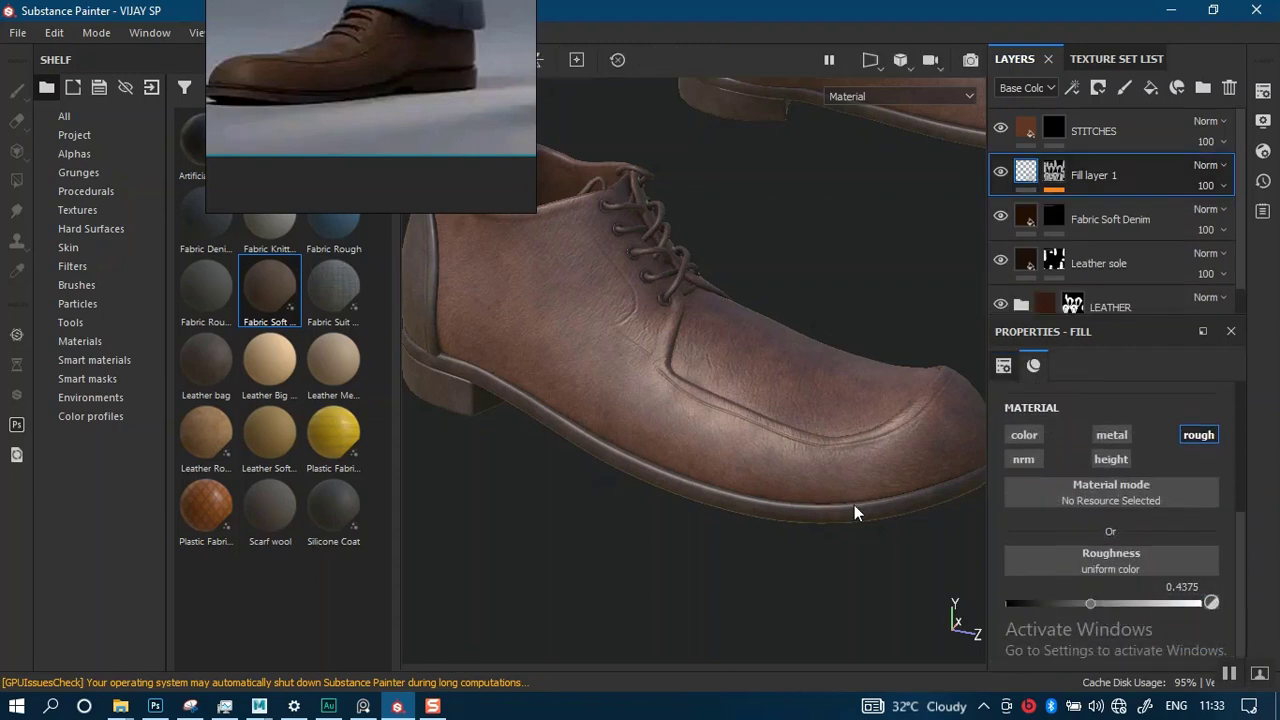
left_click_drag(846, 460, 893, 385, "alt")
right_click_drag(893, 385, 863, 380, "shift")
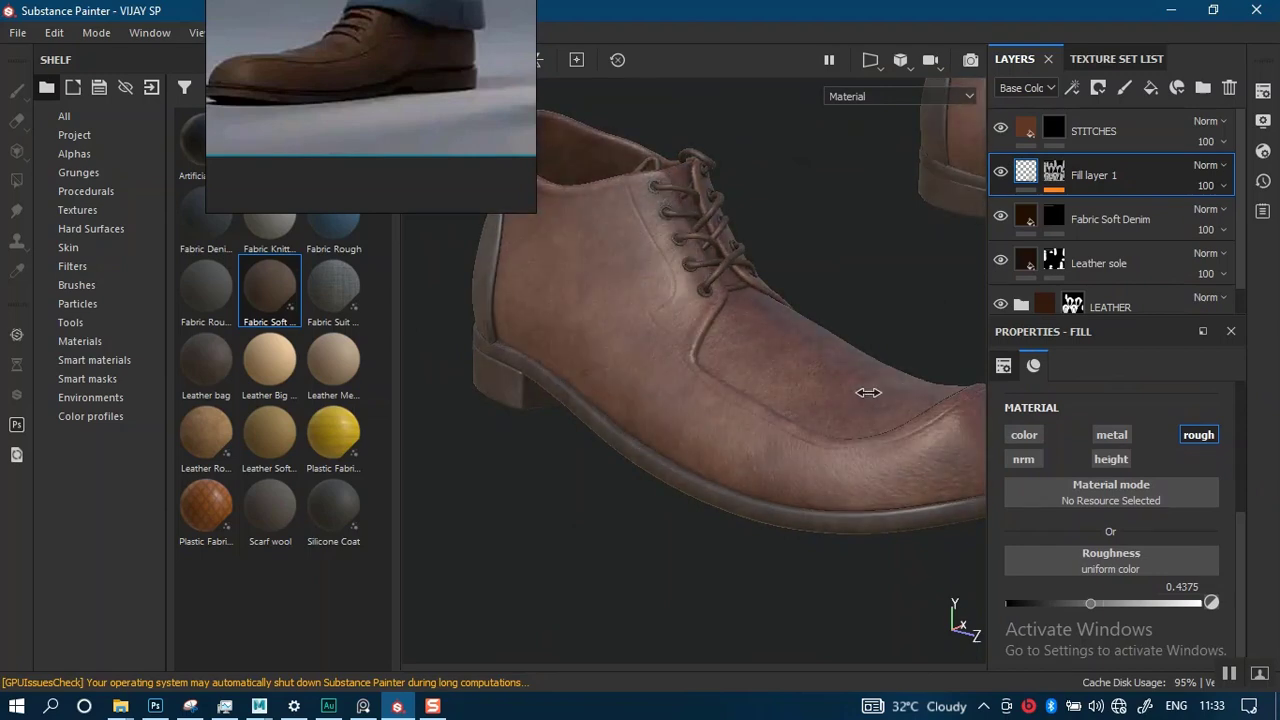
- Set the balance of the Clouds 2 mask fill on Fill layer 1 to 0.41
left_click(1054, 172)
left_click(1094, 214)
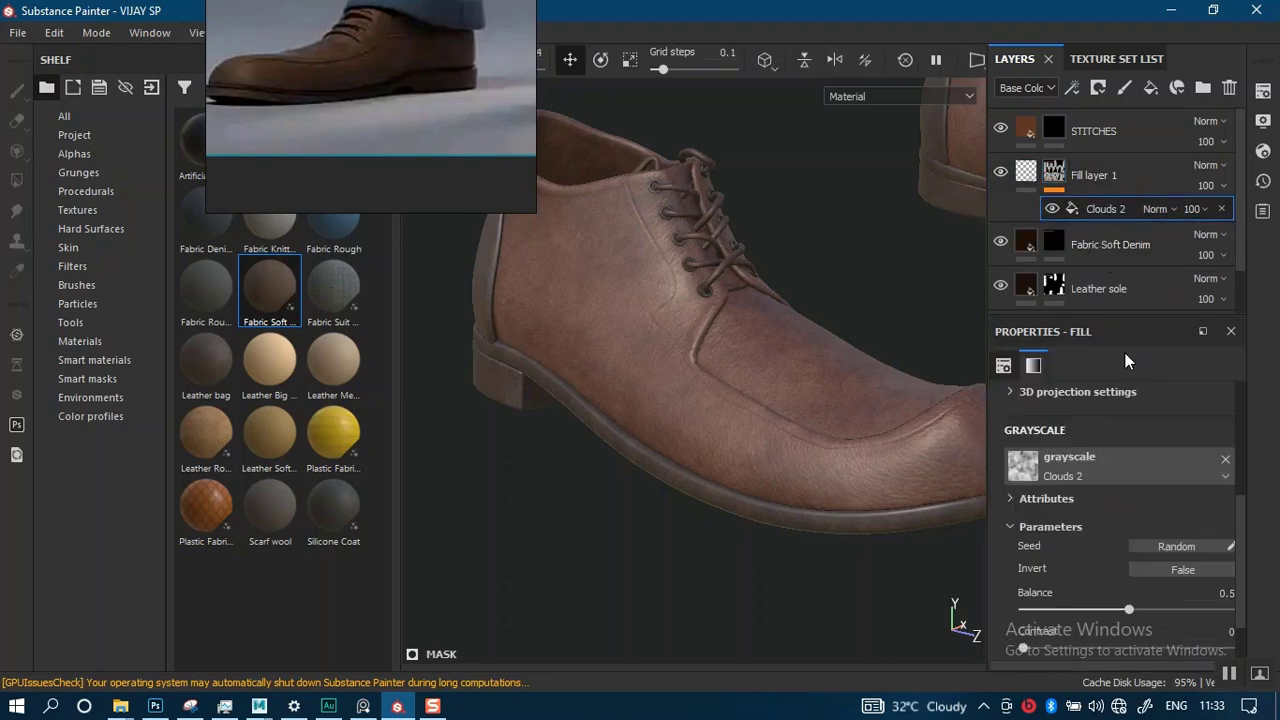
left_click_drag(1160, 616, 1180, 616)
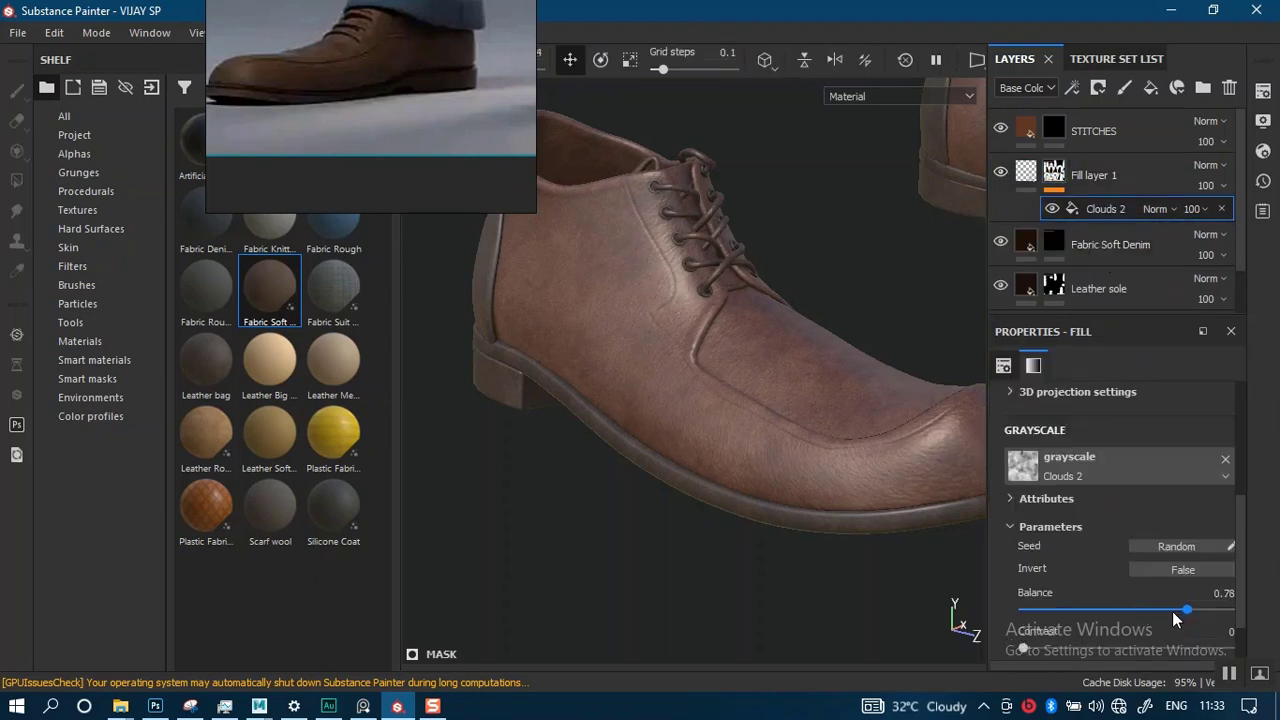
key("c")
left_click_drag(1161, 614, 1077, 611)
key("m")
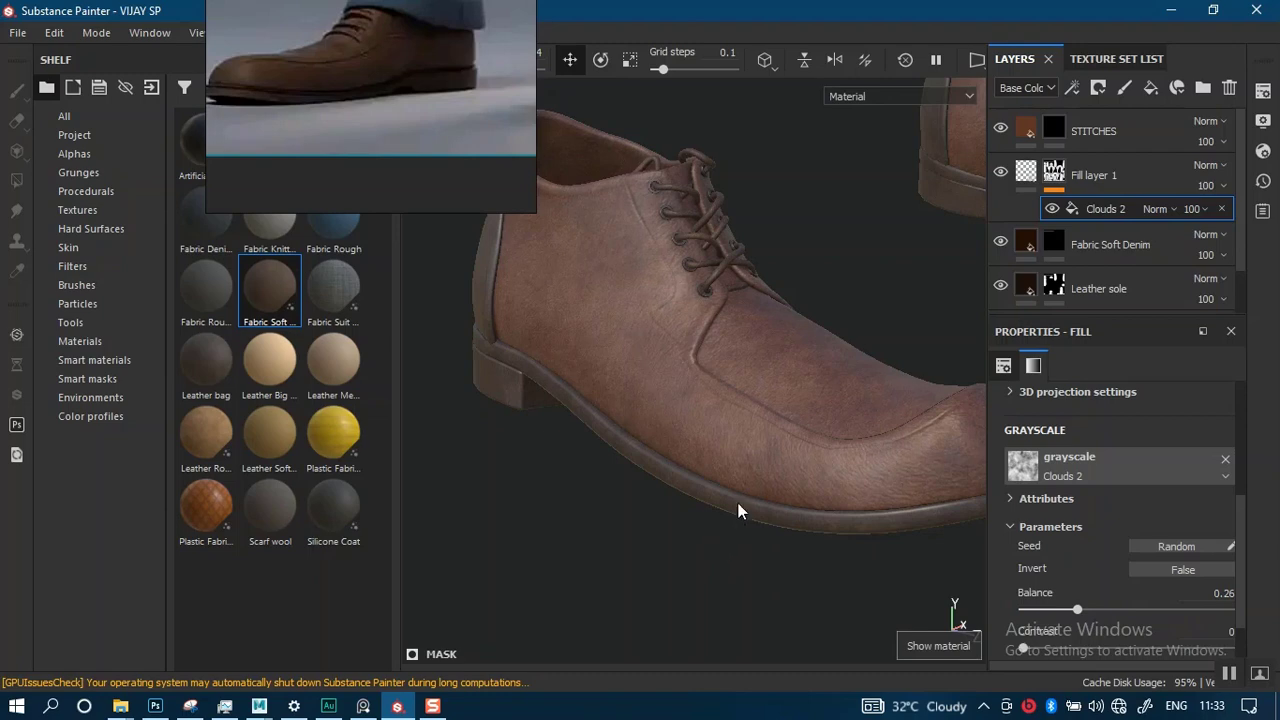
right_click_drag(790, 475, 760, 443, "shift")
left_click_drag(765, 455, 776, 431, "alt")
right_click_drag(814, 438, 820, 442, "shift")
left_click_drag(1078, 610, 1096, 614)
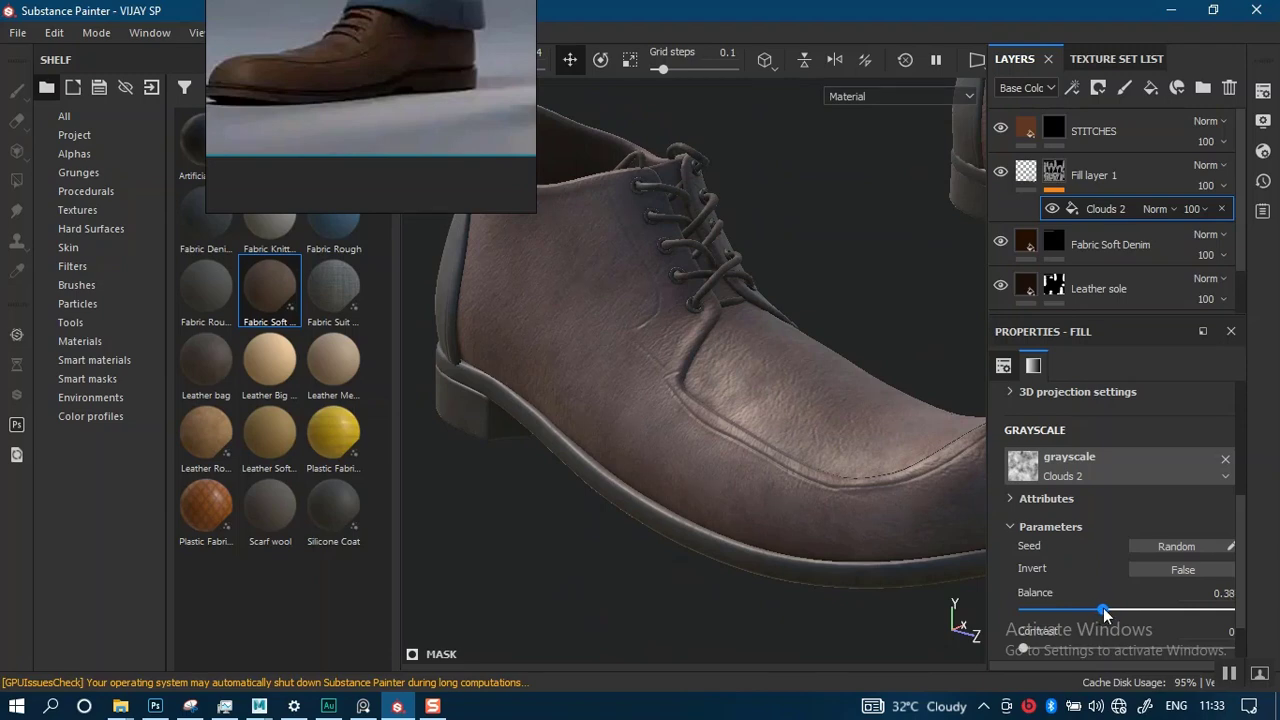
left_click_drag(1106, 610, 1110, 611)
- Examine both shoes from several angles and lighting directions to judge the cloud-masked roughness
right_click_drag(825, 518, 754, 230, "alt")
middle_click_drag(748, 290, 642, 271, "alt")
mouse_move(748, 328)
right_mouse_down("shift")
mouse_move(695, 352)
mouse_move(602, 364)
mouse_move(629, 362)
right_mouse_up("shift")
left_click_drag(763, 392, 732, 393, "alt")
middle_click_drag(686, 386, 717, 352, "alt")
left_click_drag(717, 356, 756, 428, "alt")
left_click_drag(764, 408, 740, 447, "alt")
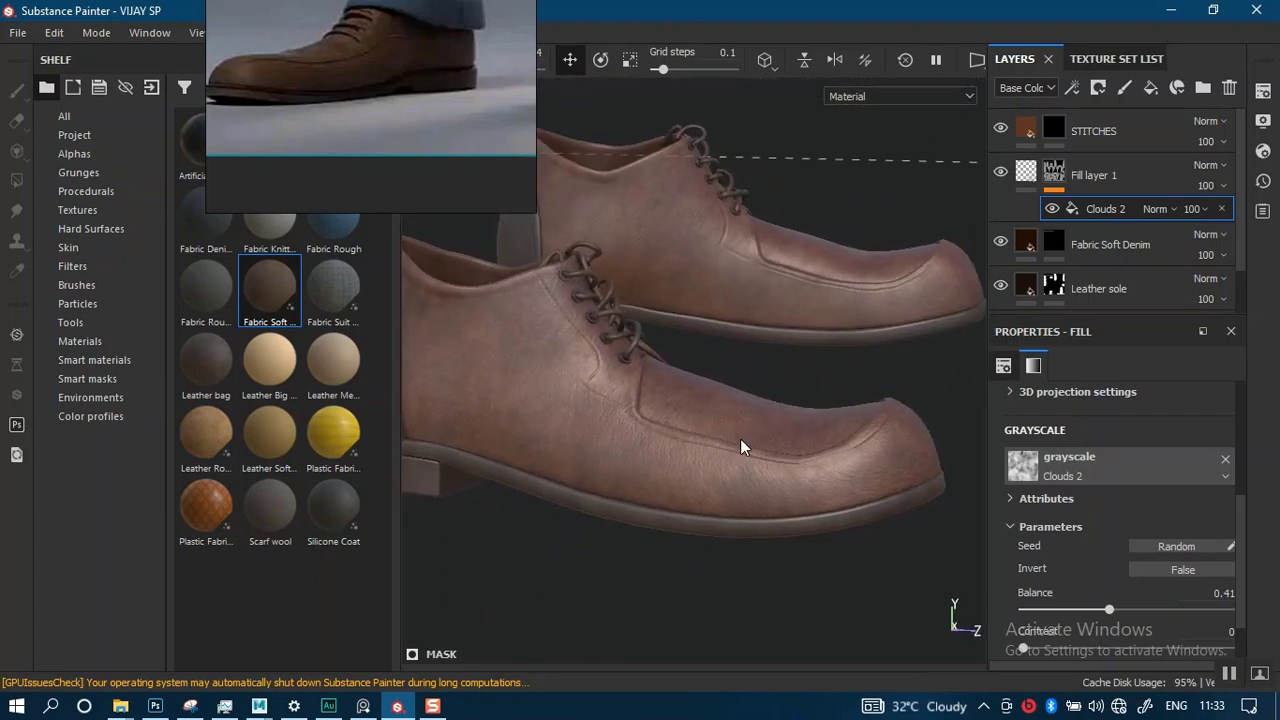
mouse_move(740, 441)
right_mouse_down("shift")
mouse_move(671, 437)
mouse_move(717, 429)
mouse_move(671, 450)
right_mouse_up("shift")
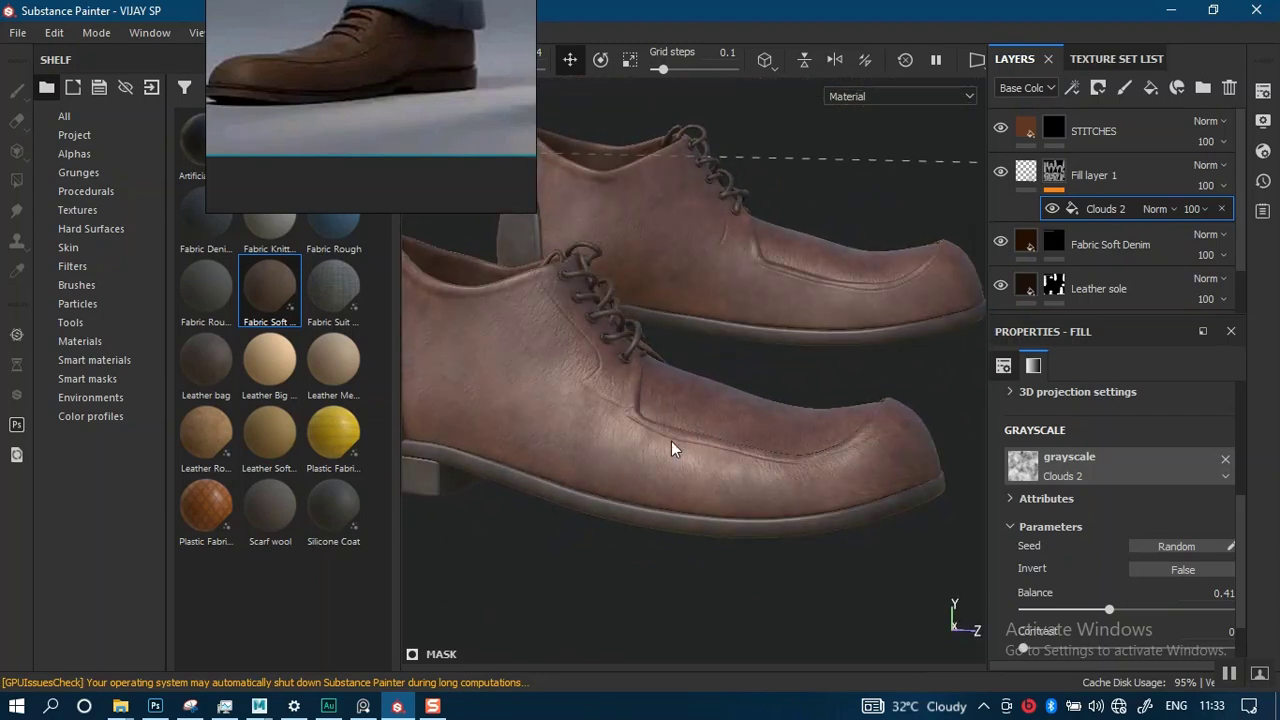
left_click_drag(653, 416, 720, 395, "alt")
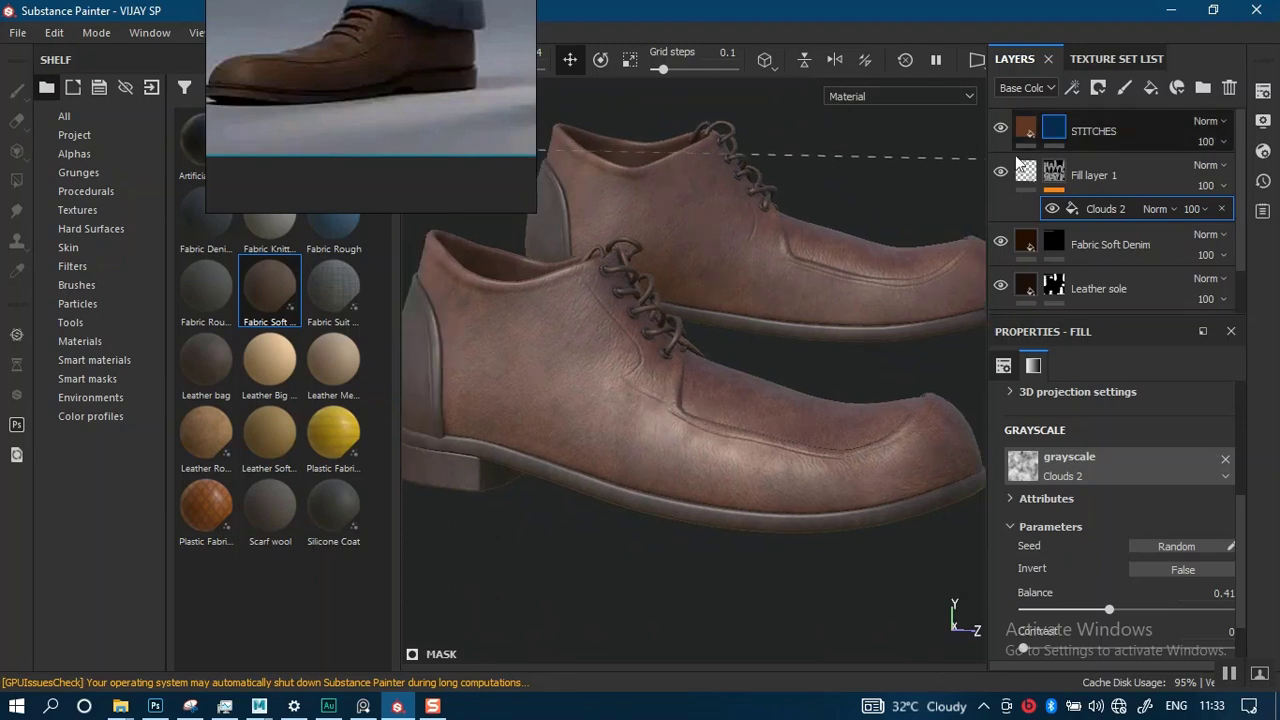
- Disable the normal channel of the STITCHES layer's fill and set its height to 1
left_click(1100, 131)
left_click_drag(330, 160, 612, 113)
left_click(1028, 127)
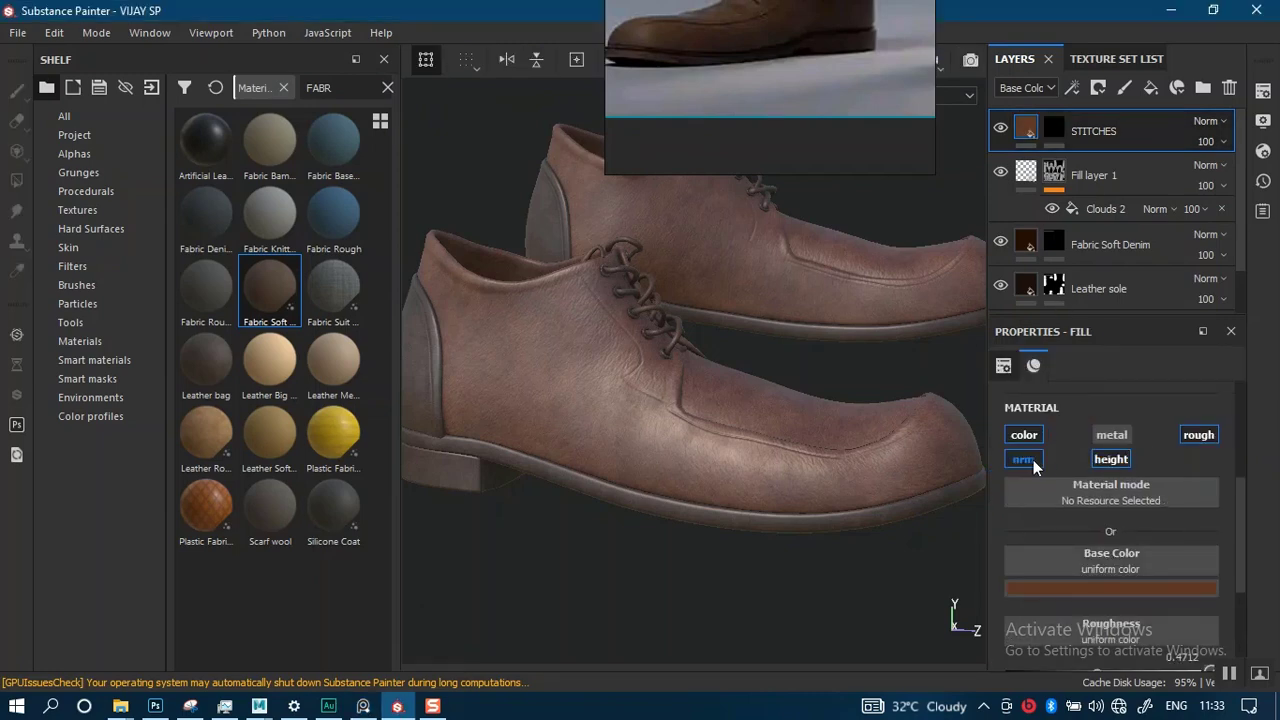
left_click_drag(1241, 579, 1226, 642)
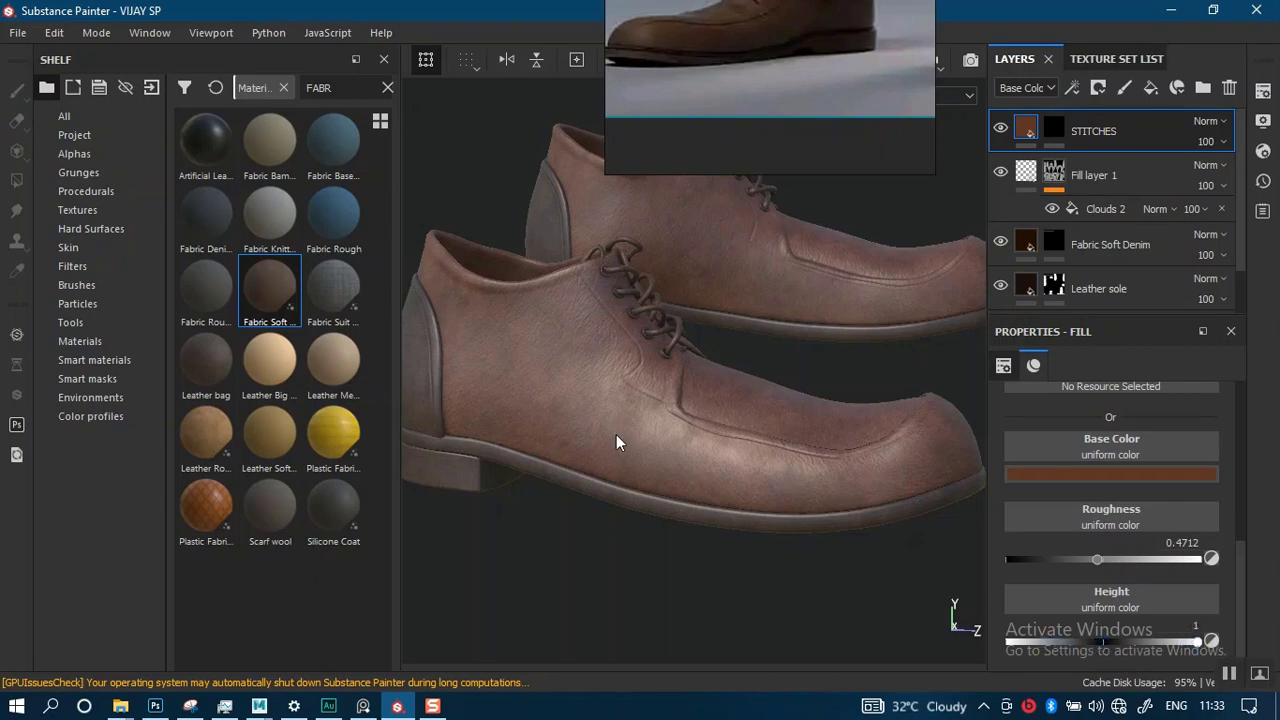
scroll(460, 470, "up", 3)
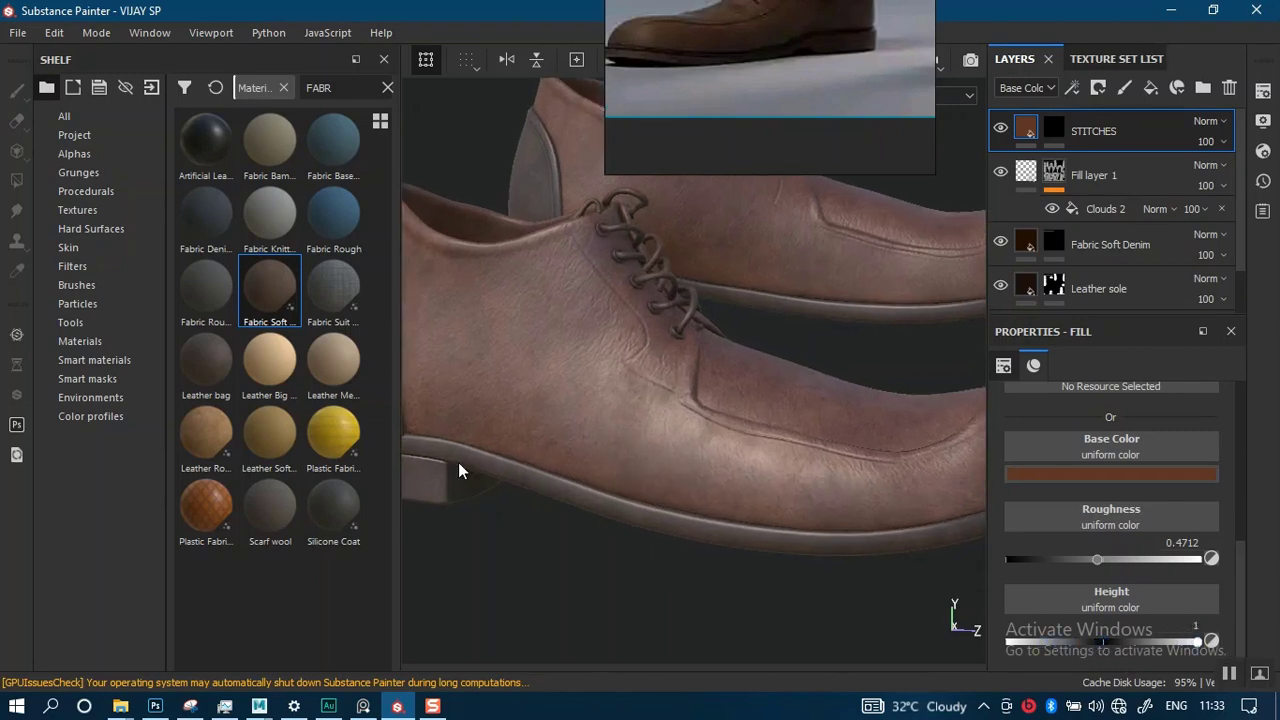
- Find the Stitches Small brush by searching the brushes for STIT, and make the STITCHES layer's mask the painting target
left_click(82, 287)
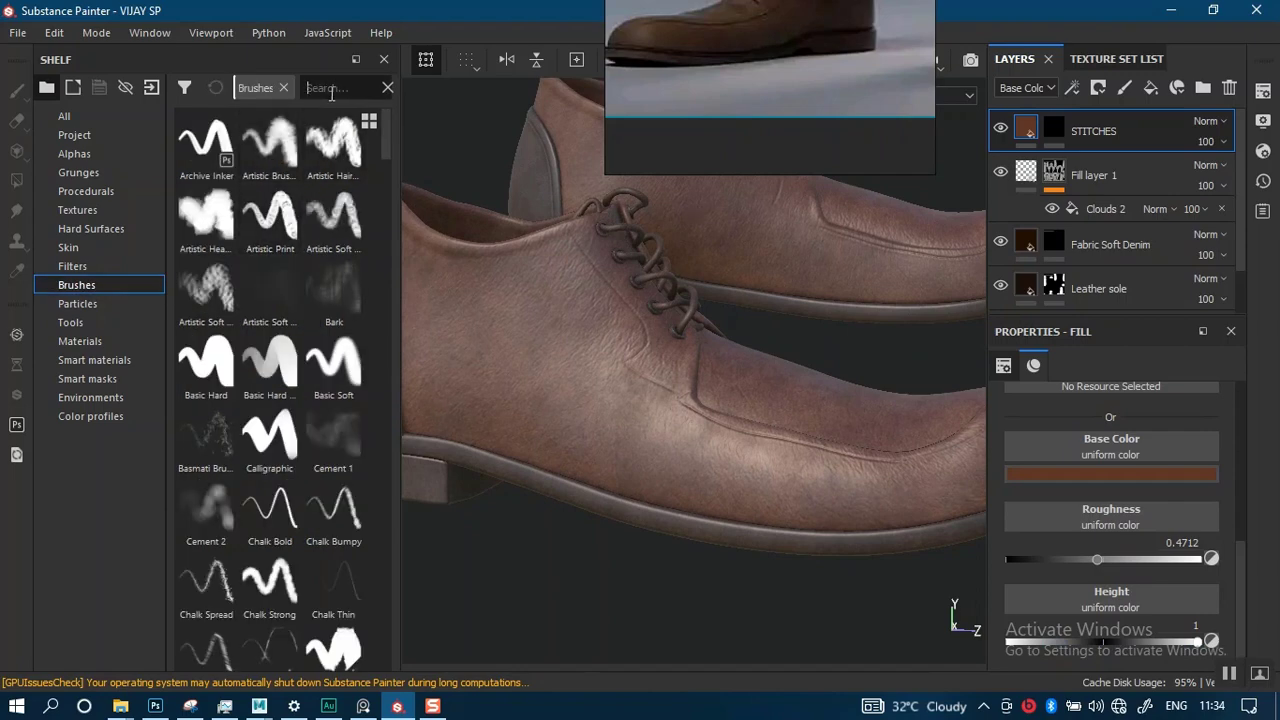
type("s")
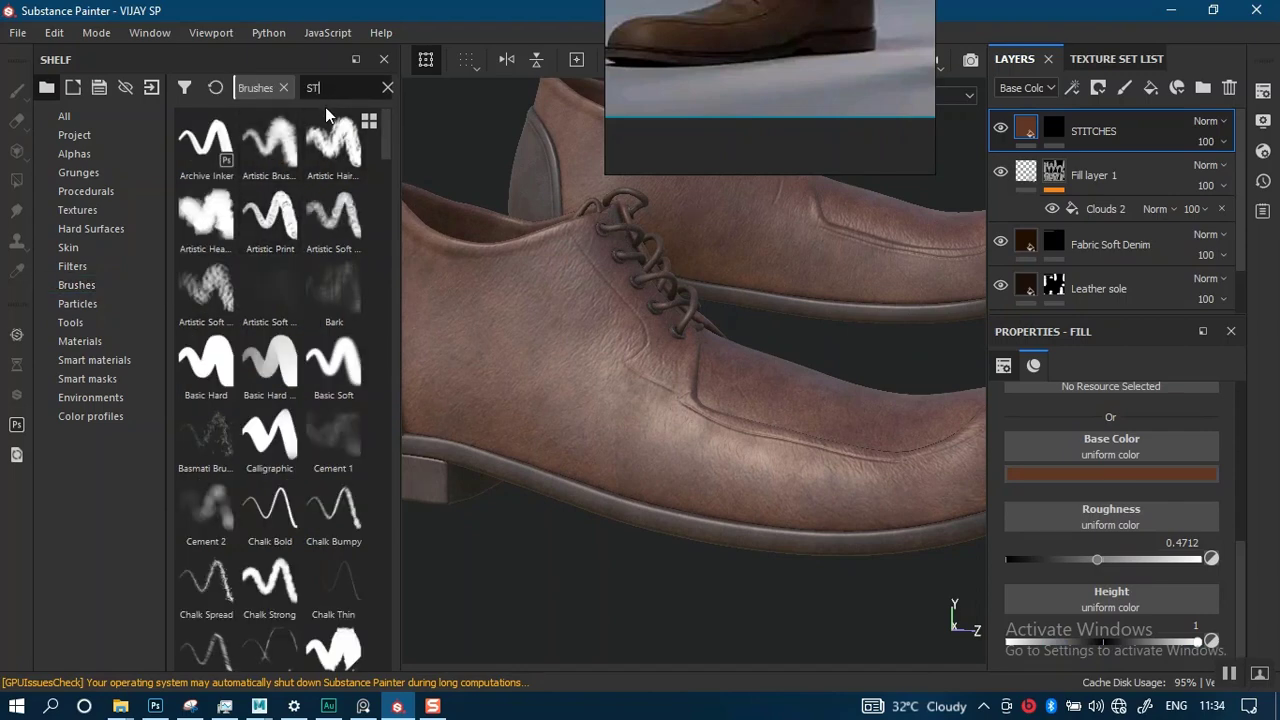
type("ti")
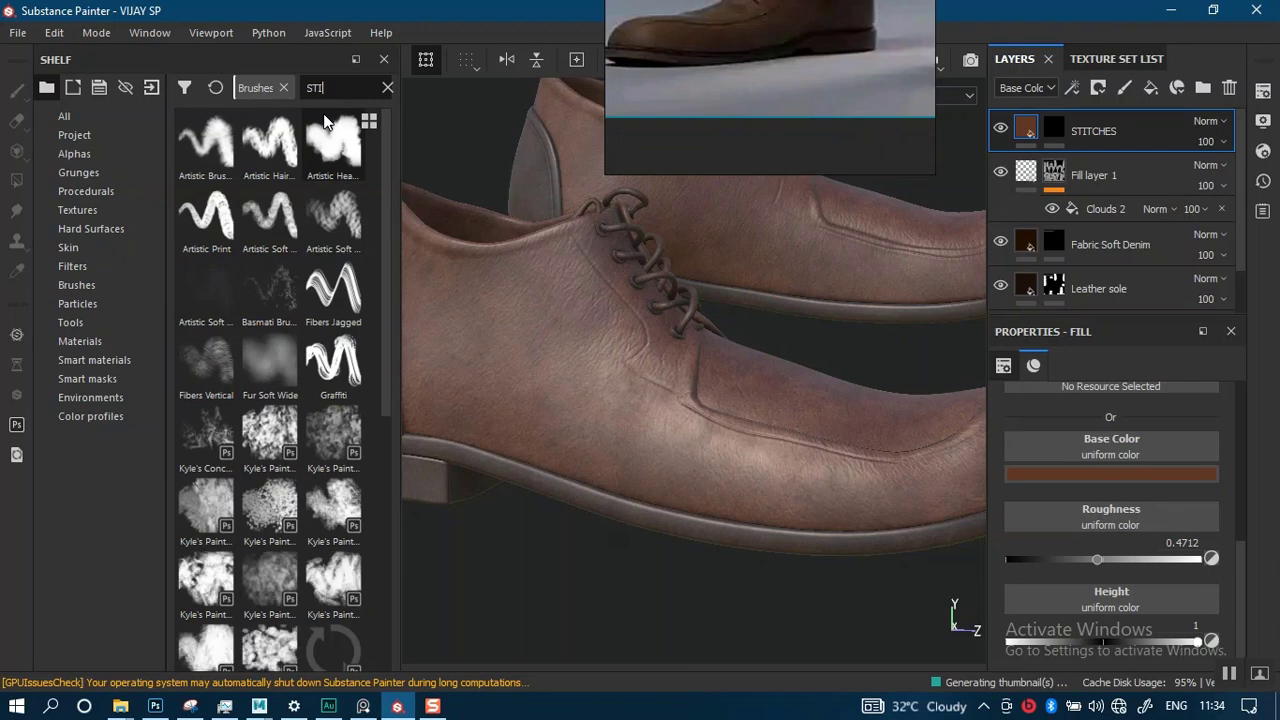
type("t")
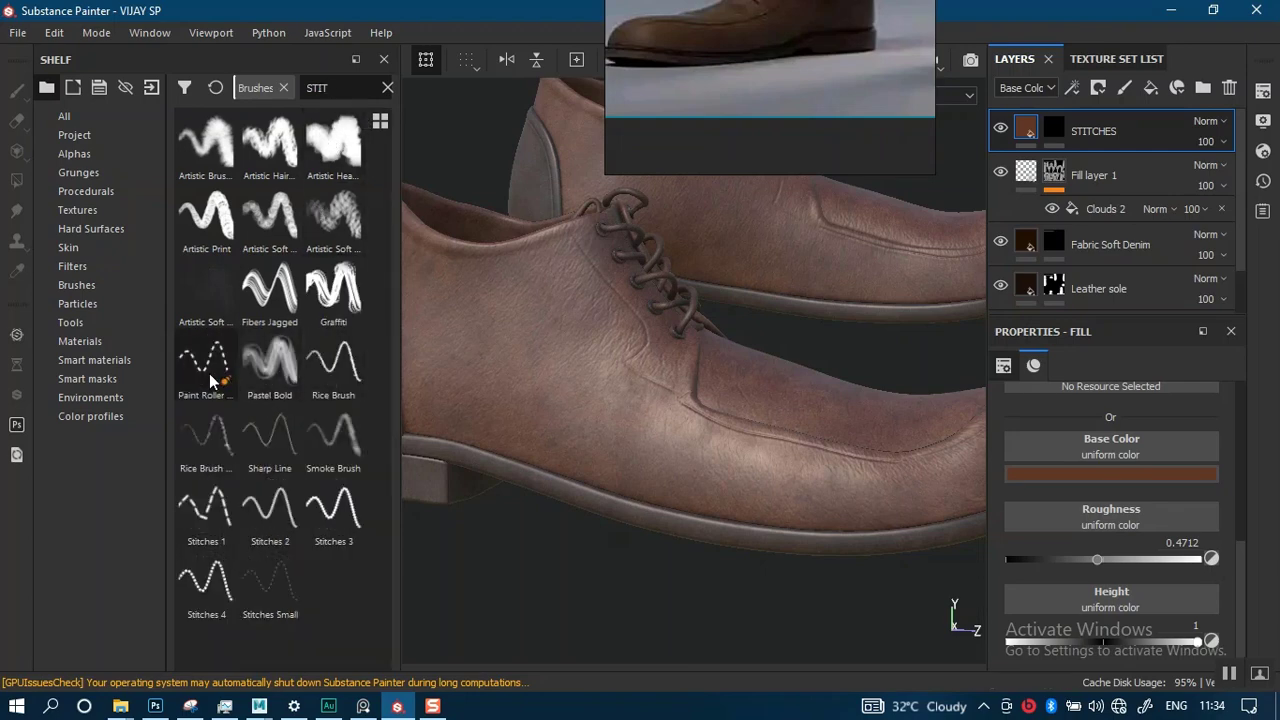
left_click(264, 580)
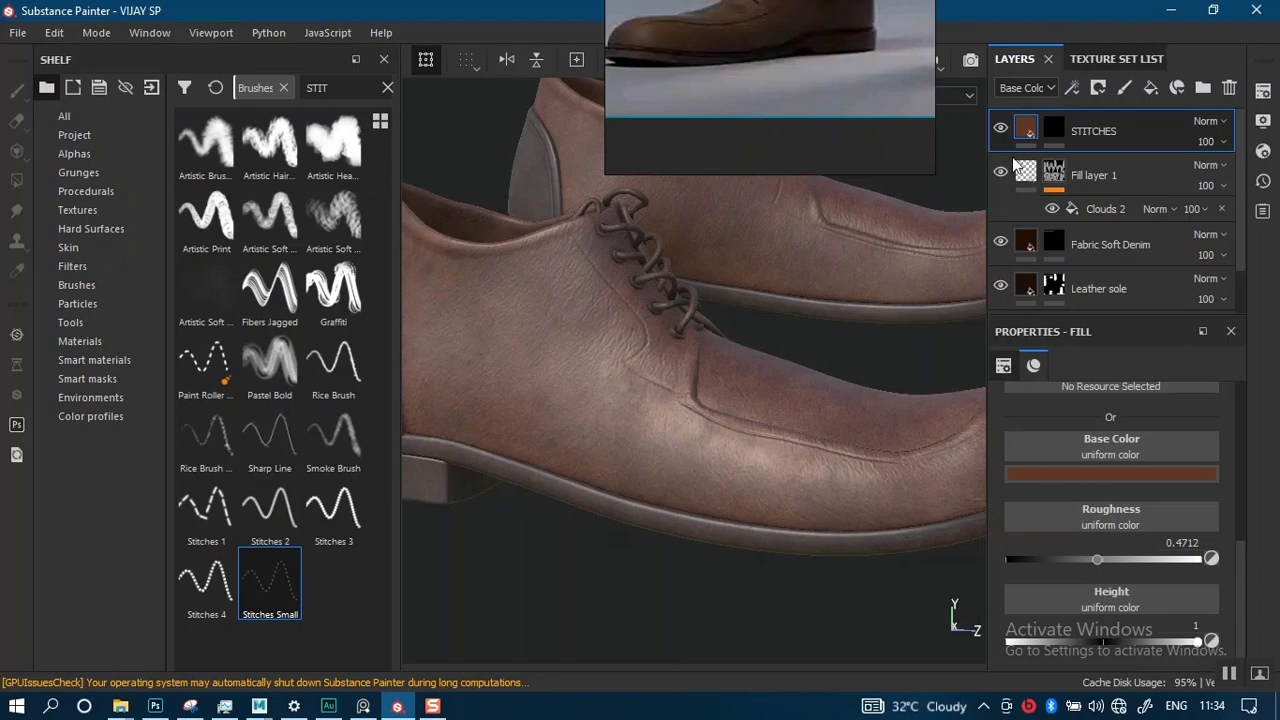
left_click(1053, 127)
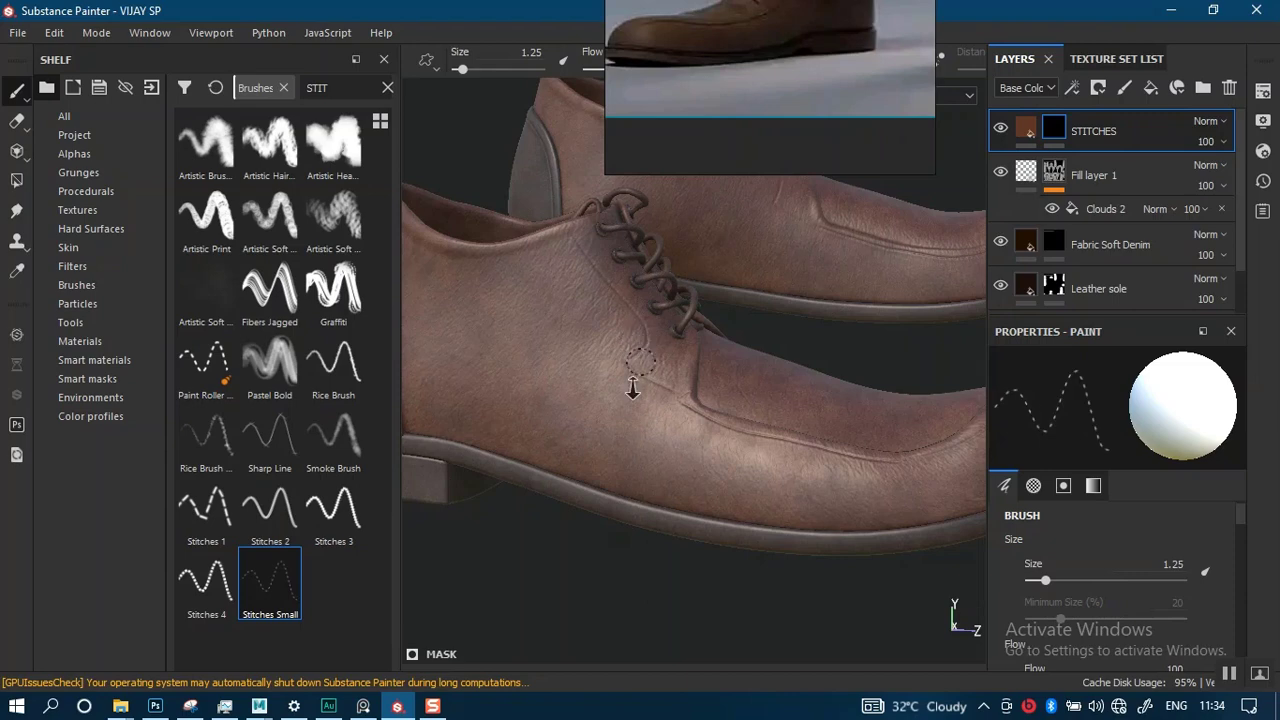
- Reduce the brush size to 0.51 and try a row of stitches along the seam beside the near shoe's laces
right_click_drag(633, 388, 608, 370, "alt")
middle_click_drag(606, 367, 626, 444, "alt")
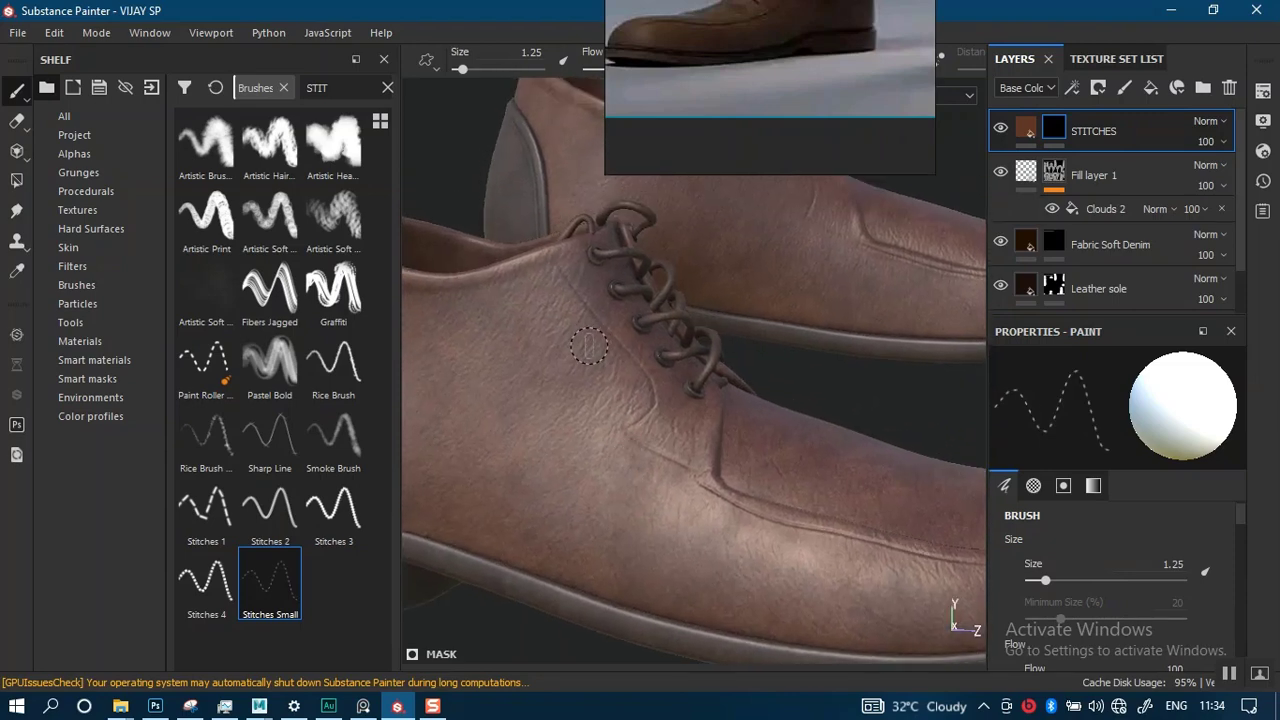
left_click_drag(628, 391, 643, 400, "alt")
right_click_drag(643, 400, 649, 366, "alt")
middle_click_drag(649, 366, 668, 408, "alt")
mouse_move(668, 408)
left_mouse_down("alt")
mouse_move(648, 432)
mouse_move(577, 320)
left_mouse_up("alt")
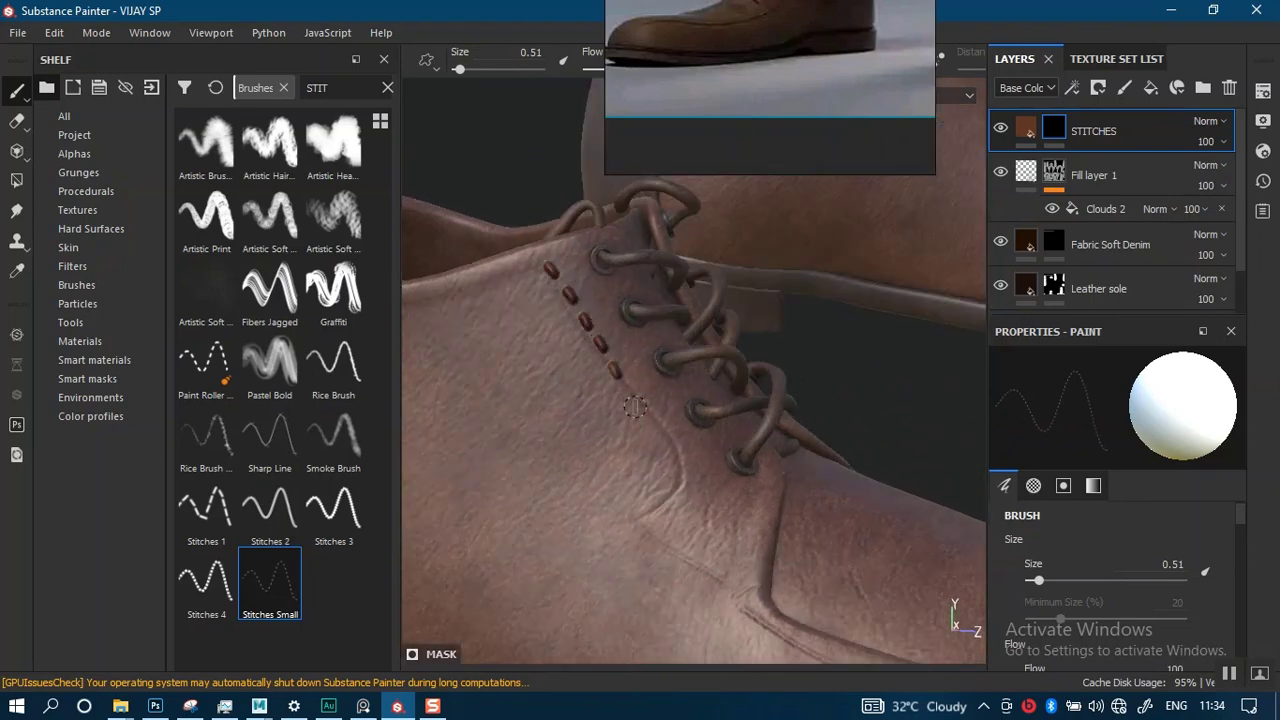
left_click_drag(651, 470, 861, 377, "alt")
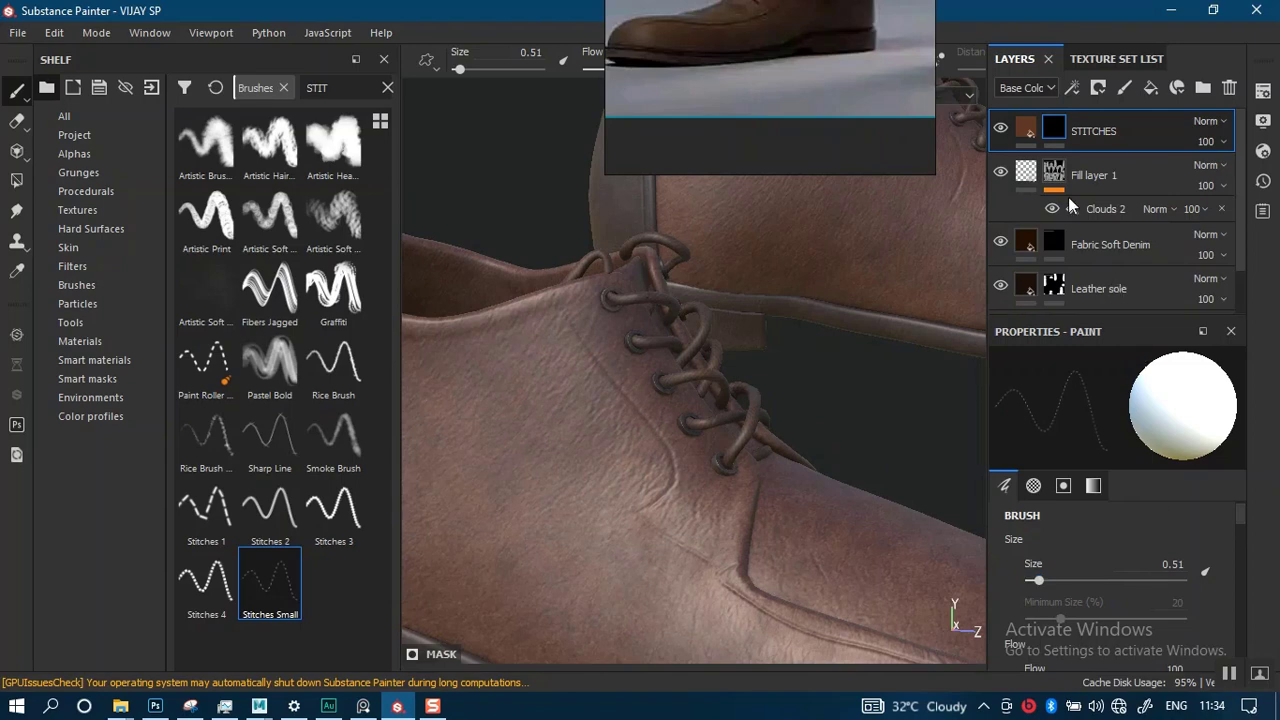
- Lower the height of the STITCHES layer's fill to 0.3558
left_click(1025, 127)
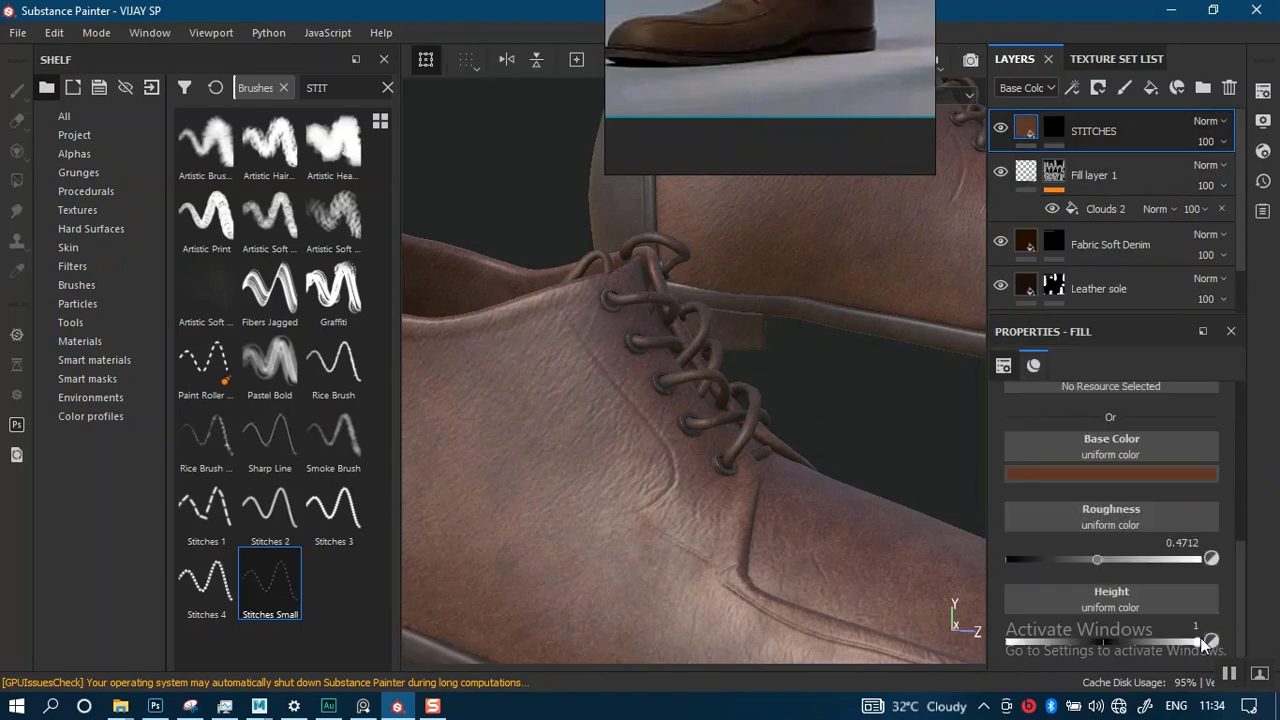
left_click(1140, 641)
left_click_drag(615, 408, 582, 402, "alt")
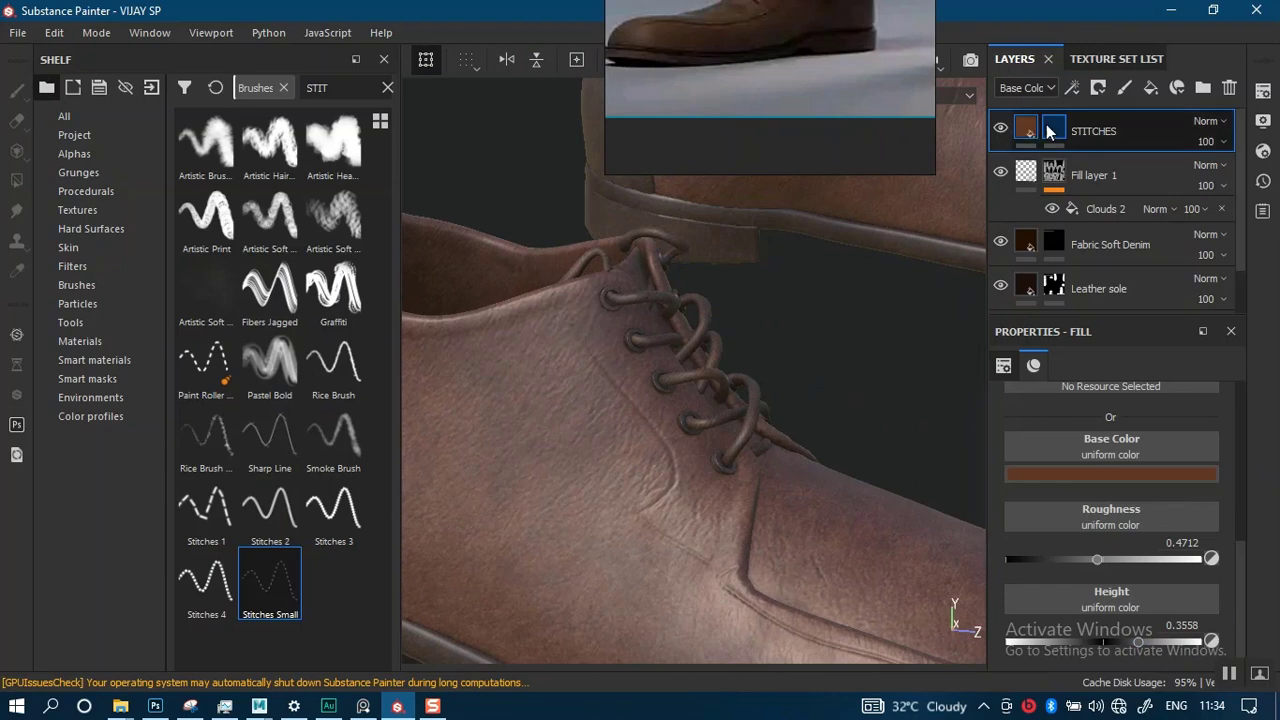
- Return to painting the STITCHES mask, enable Lazy Mouse, and try a stitch row beside the laces with spacing 150
key("1")
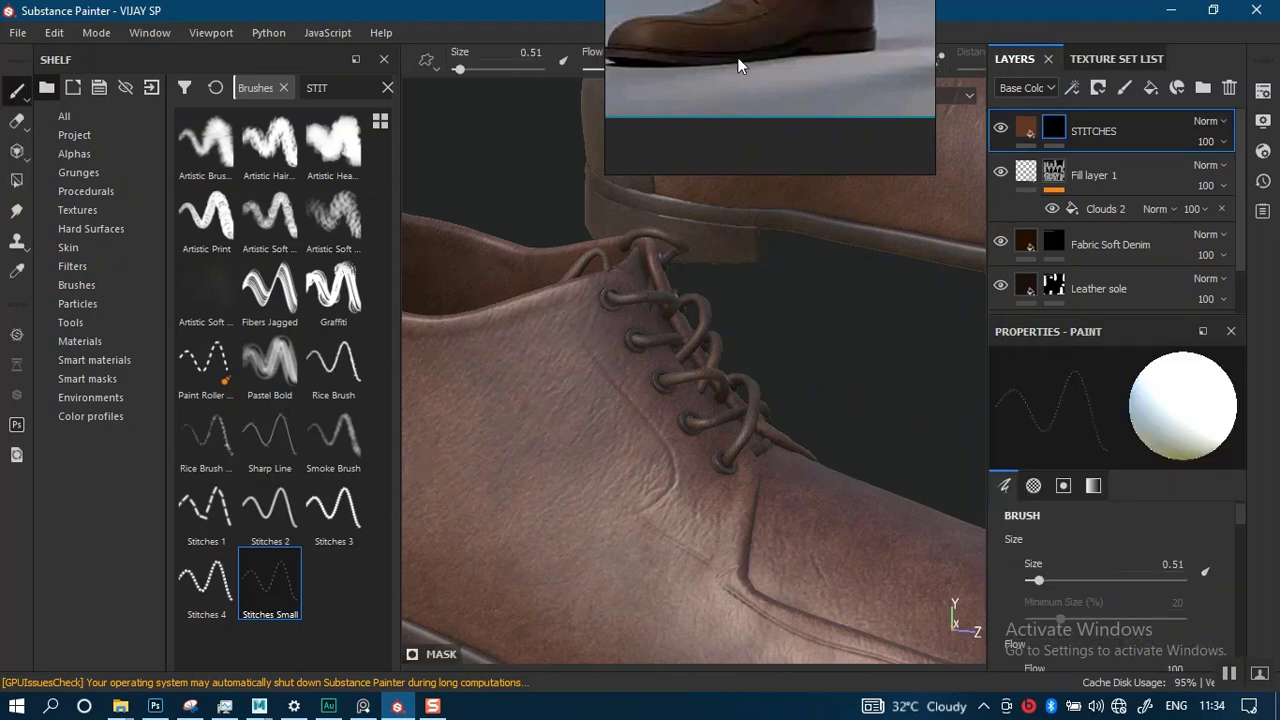
left_click_drag(738, 65, 83, 217)
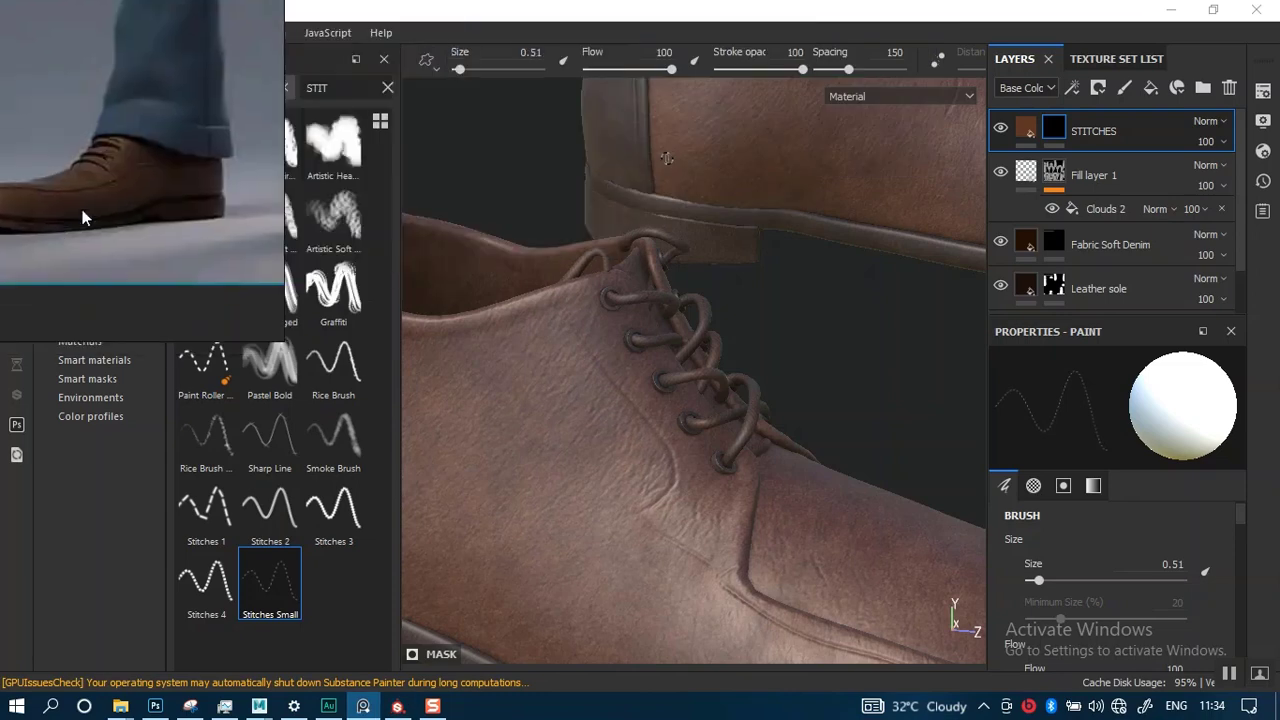
left_click(939, 62)
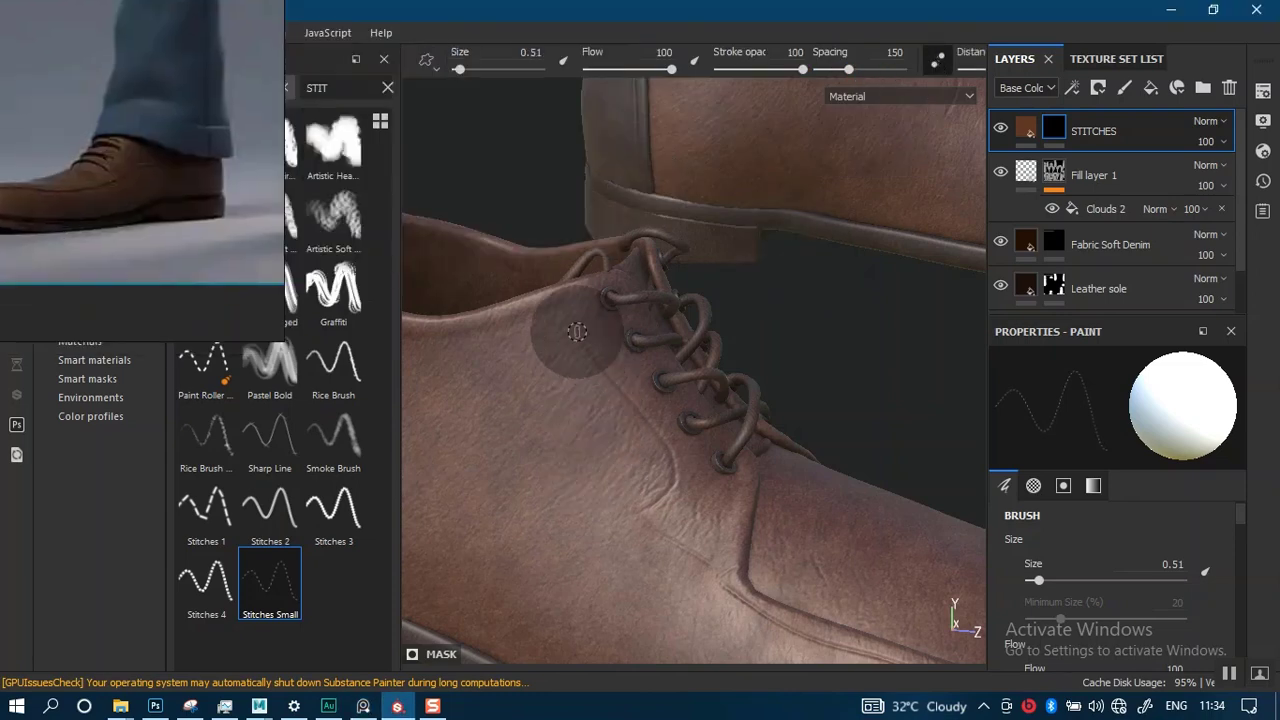
mouse_move(577, 332)
left_mouse_down()
mouse_move(571, 349)
mouse_move(591, 380)
mouse_move(655, 431)
left_mouse_up()
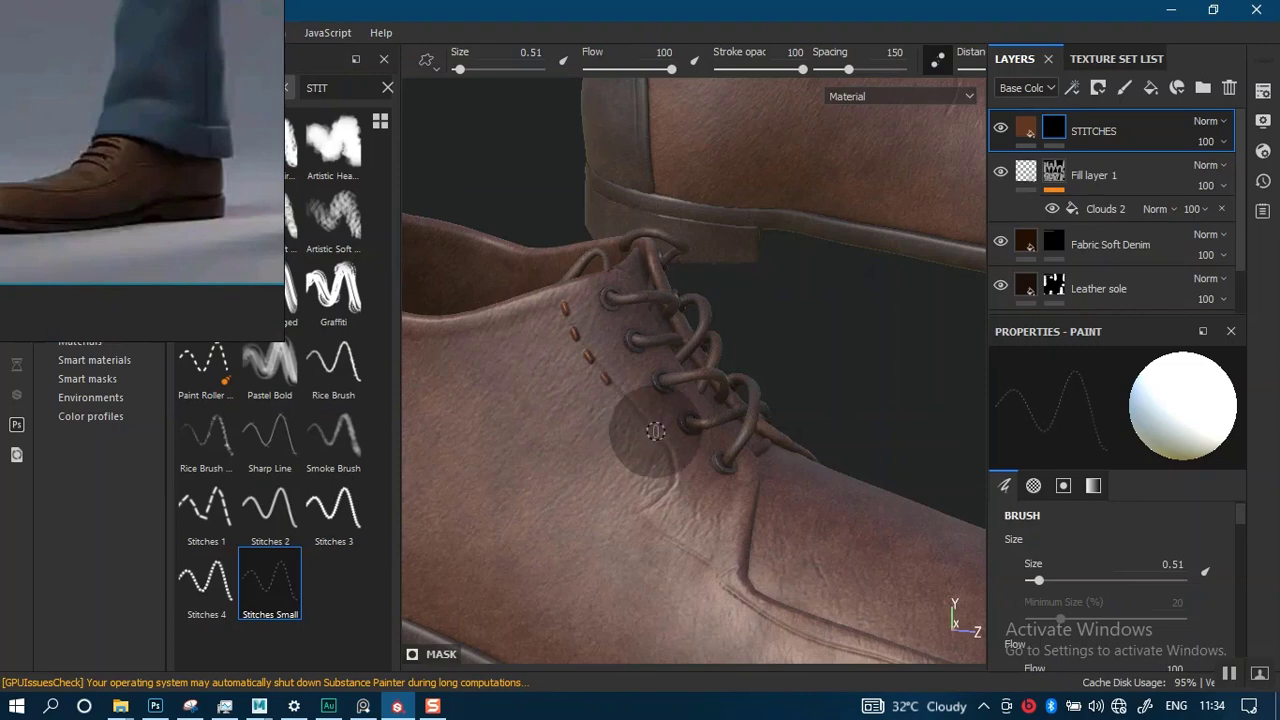
key("ctrl+z")
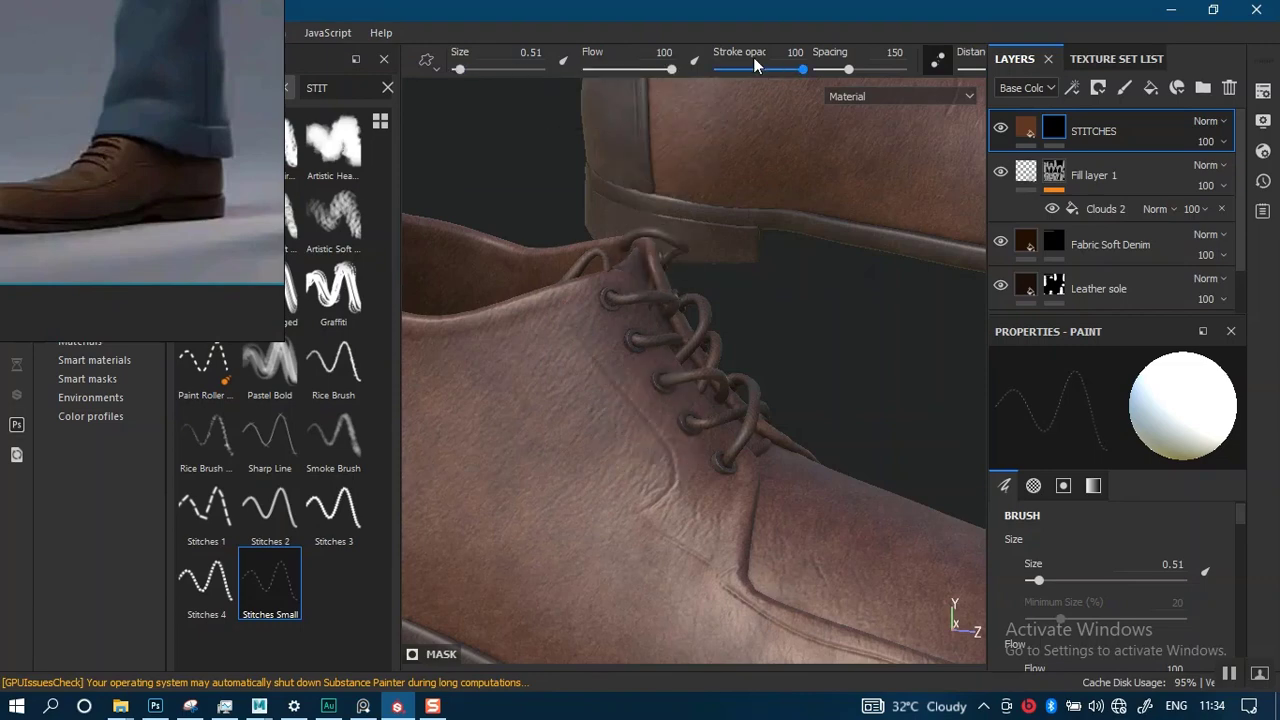
- Try stitch strokes with a brush spacing of 50 along the seam beside the laces
left_click_drag(863, 70, 826, 70)
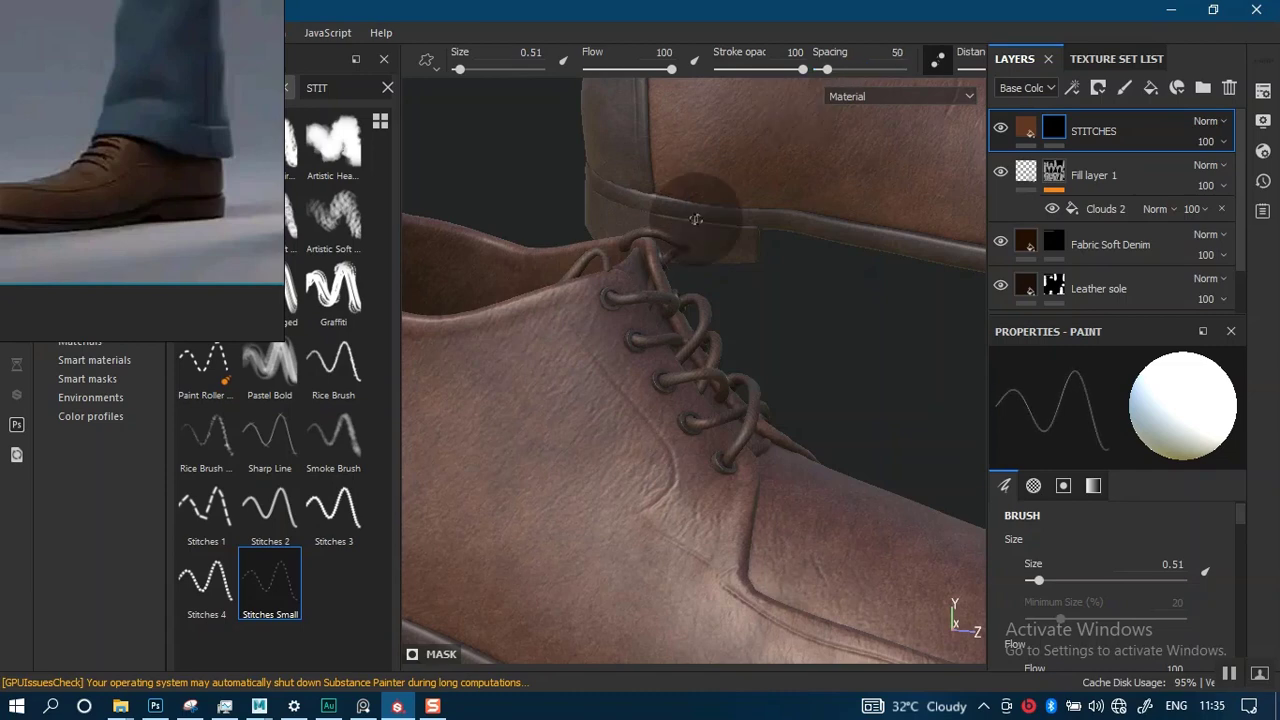
left_click_drag(557, 312, 604, 382)
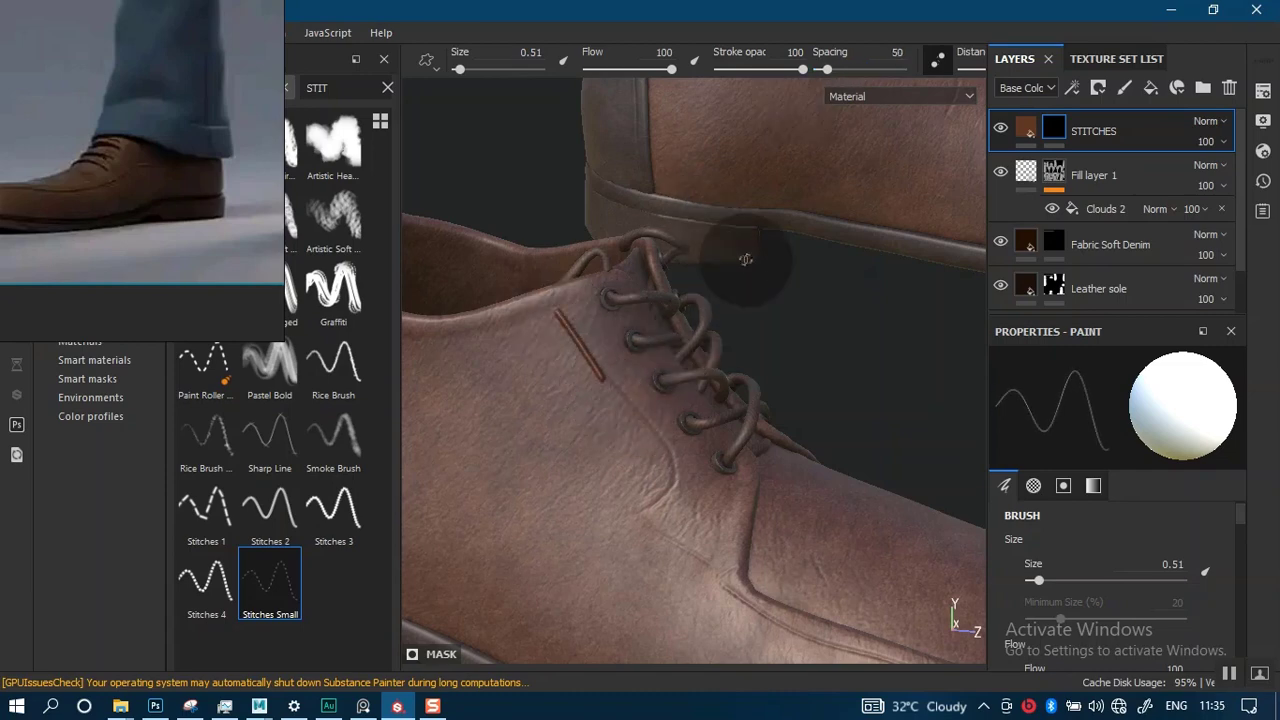
key("ctrl+z")
mouse_move(557, 313)
left_mouse_down()
mouse_move(586, 386)
mouse_move(612, 405)
left_mouse_up()
key("ctrl+z")
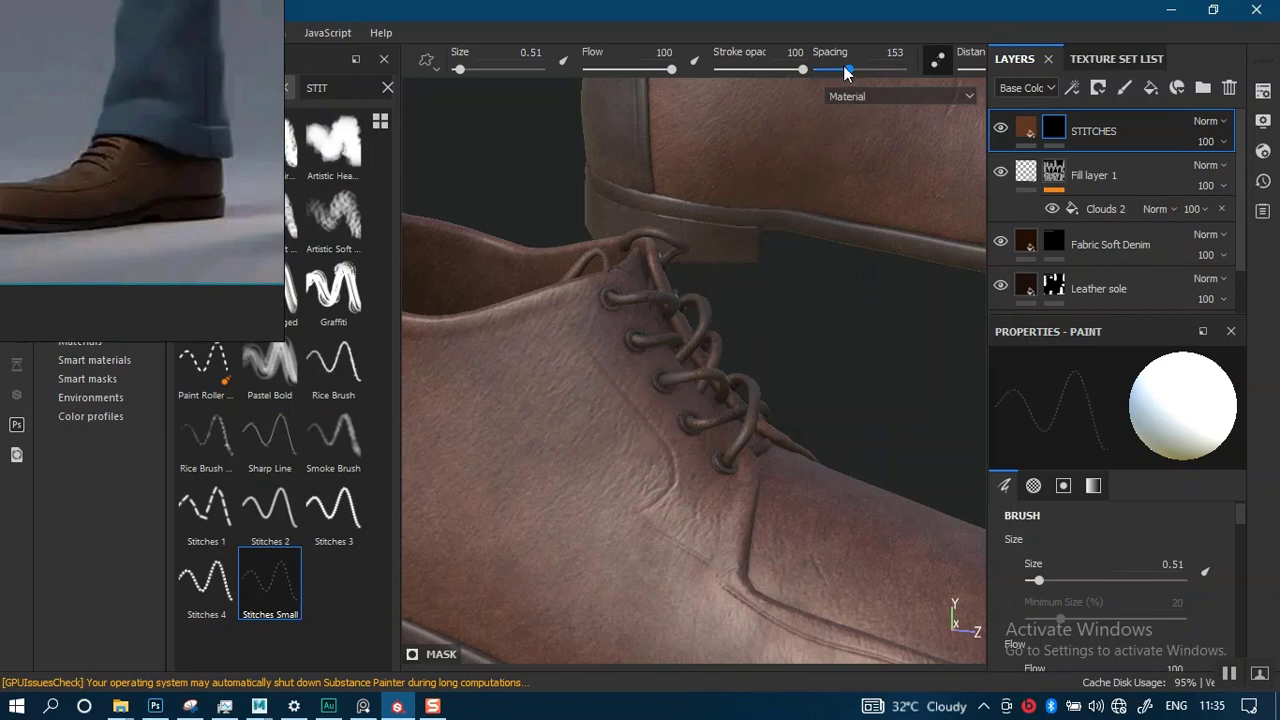
- Set the brush spacing to 104, then try and undo a stitch row along the seam beside the near shoe's laces
left_click_drag(843, 66, 840, 73)
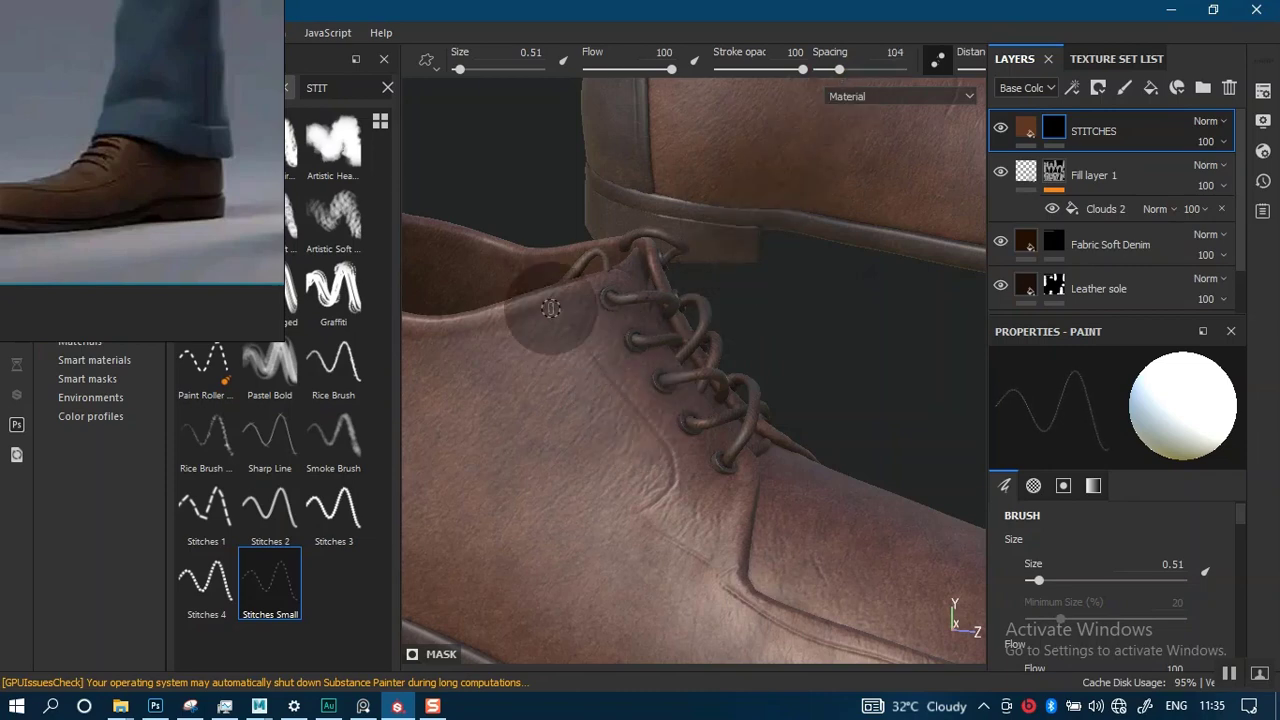
mouse_move(548, 298)
left_mouse_down()
mouse_move(586, 371)
mouse_move(675, 463)
left_mouse_up()
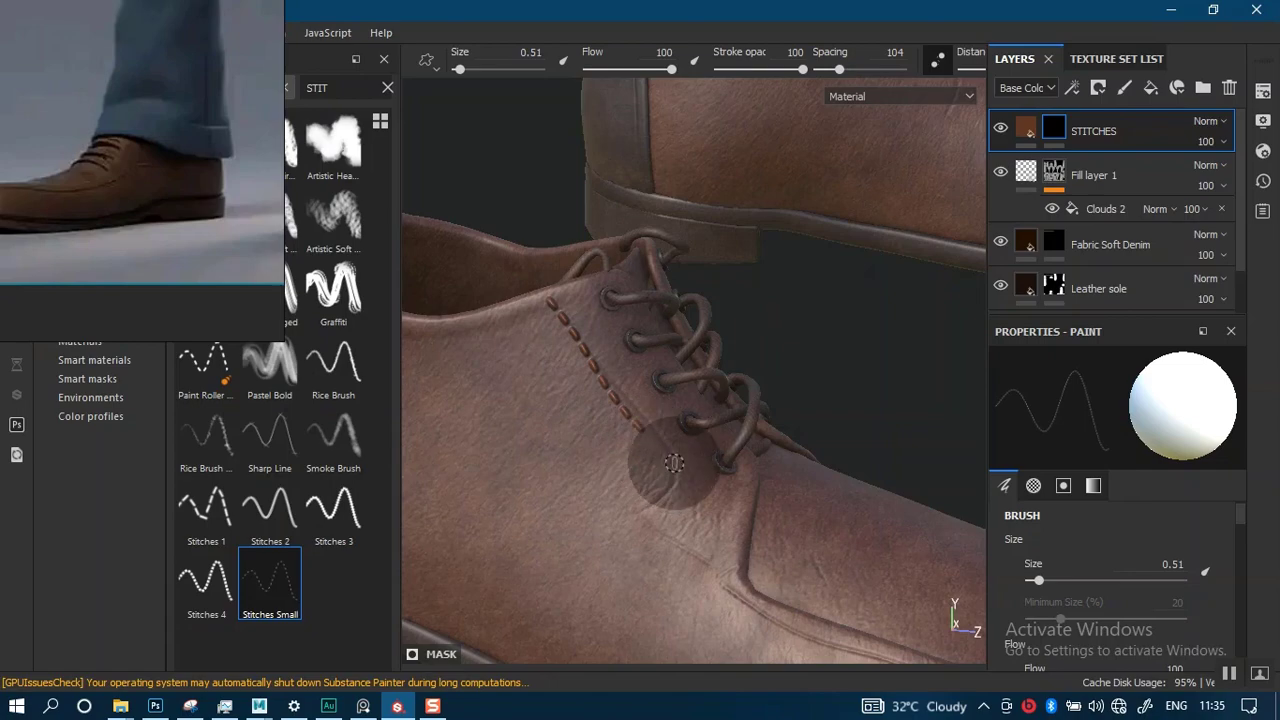
right_click_drag(675, 463, 635, 285, "alt")
left_click_drag(635, 285, 683, 416, "alt")
middle_click_drag(683, 416, 648, 300, "alt")
right_click_drag(648, 300, 690, 590, "alt")
key("ctrl+z")
key("ctrl+z")
- Paint stitches at brush size 0.26 down the seam beside the laces and around its curved lower corner
mouse_move(617, 411)
left_mouse_down("alt")
mouse_move(691, 414)
mouse_move(655, 314)
left_mouse_up("alt")
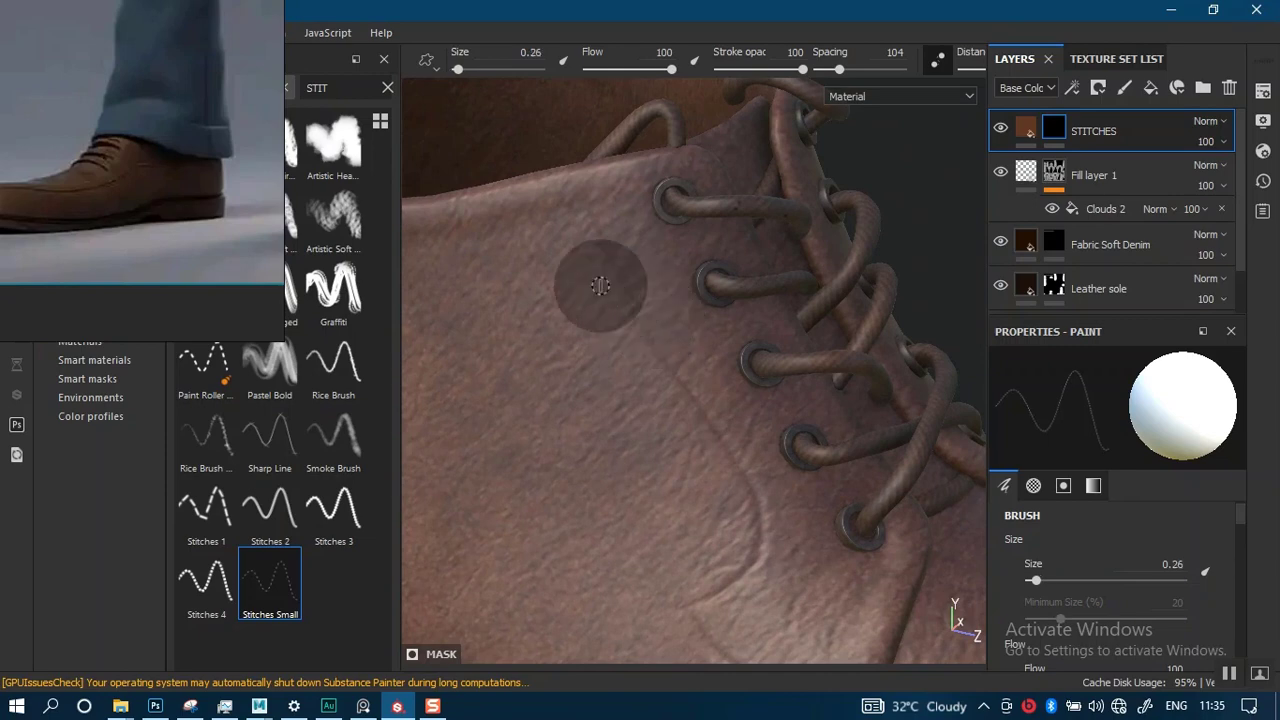
left_click_drag(594, 224, 765, 541)
middle_click_drag(648, 384, 625, 282, "alt")
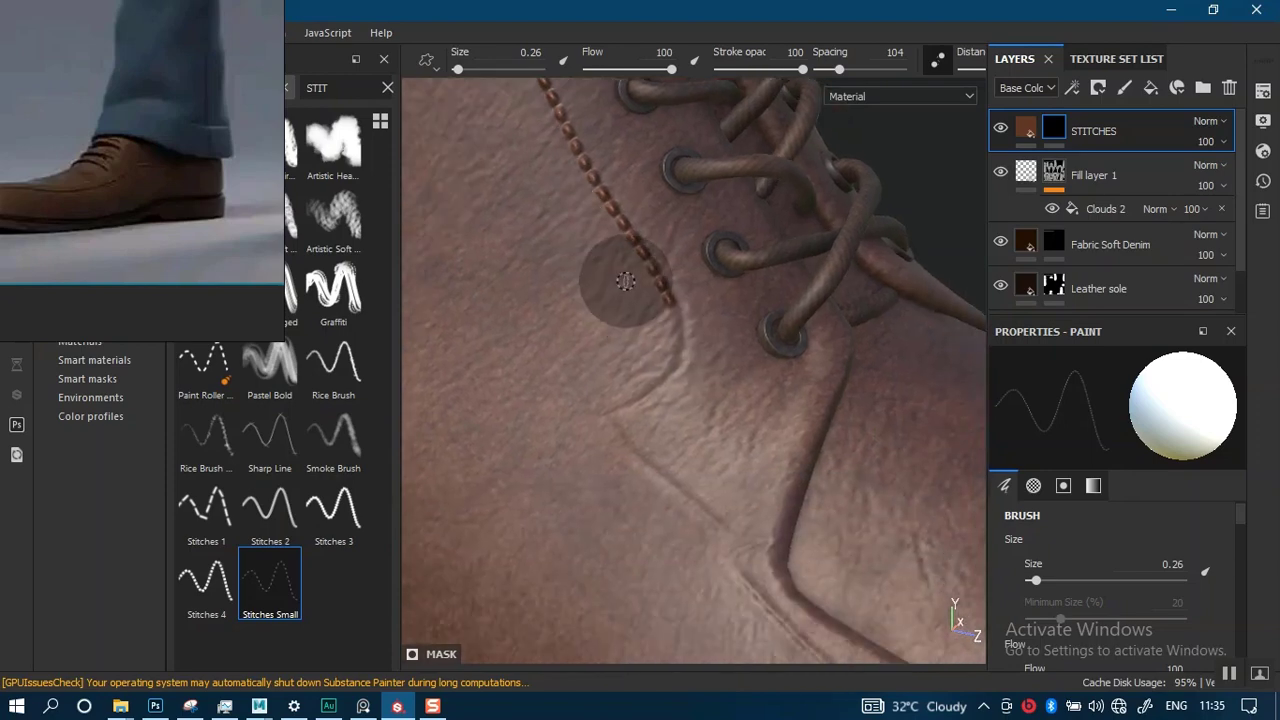
left_click_drag(625, 282, 690, 291, "alt")
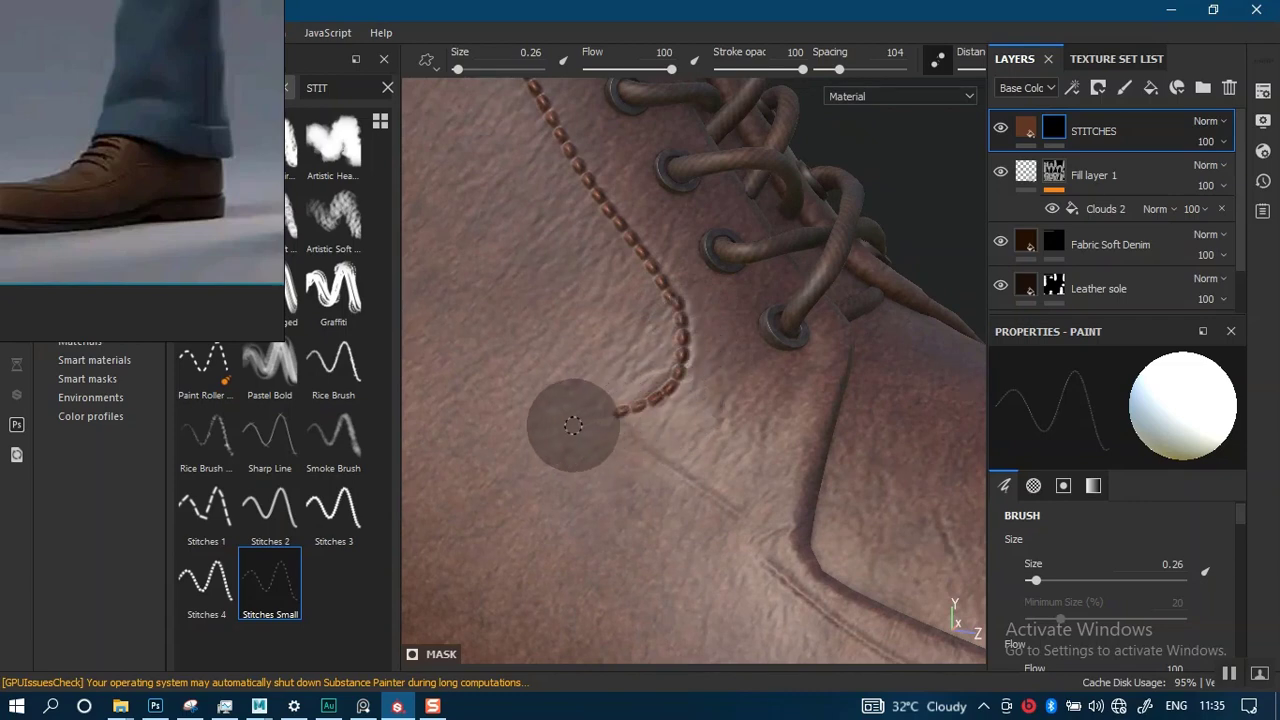
- Continue the stitch row from the pointed corner diagonally to the vamp seam and add a short joining row there
middle_click_drag(670, 490, 583, 354, "alt")
left_click_drag(583, 354, 568, 332, "alt")
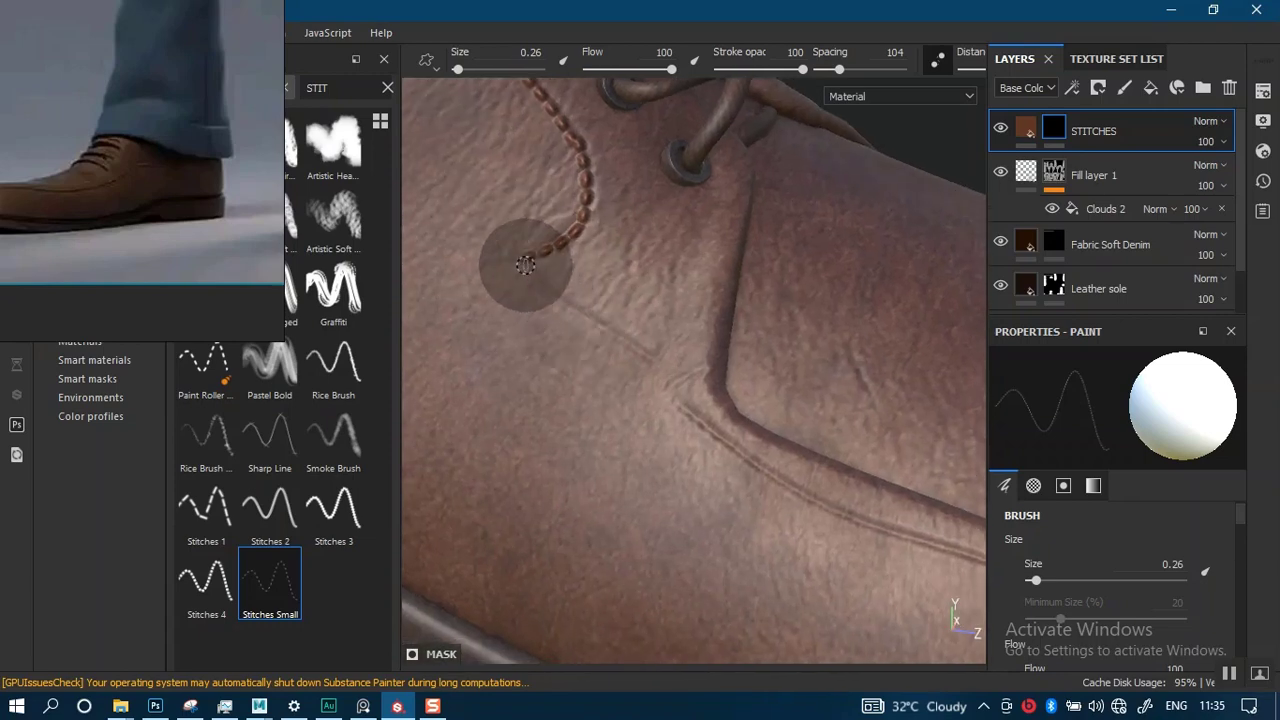
left_click_drag(525, 265, 688, 389)
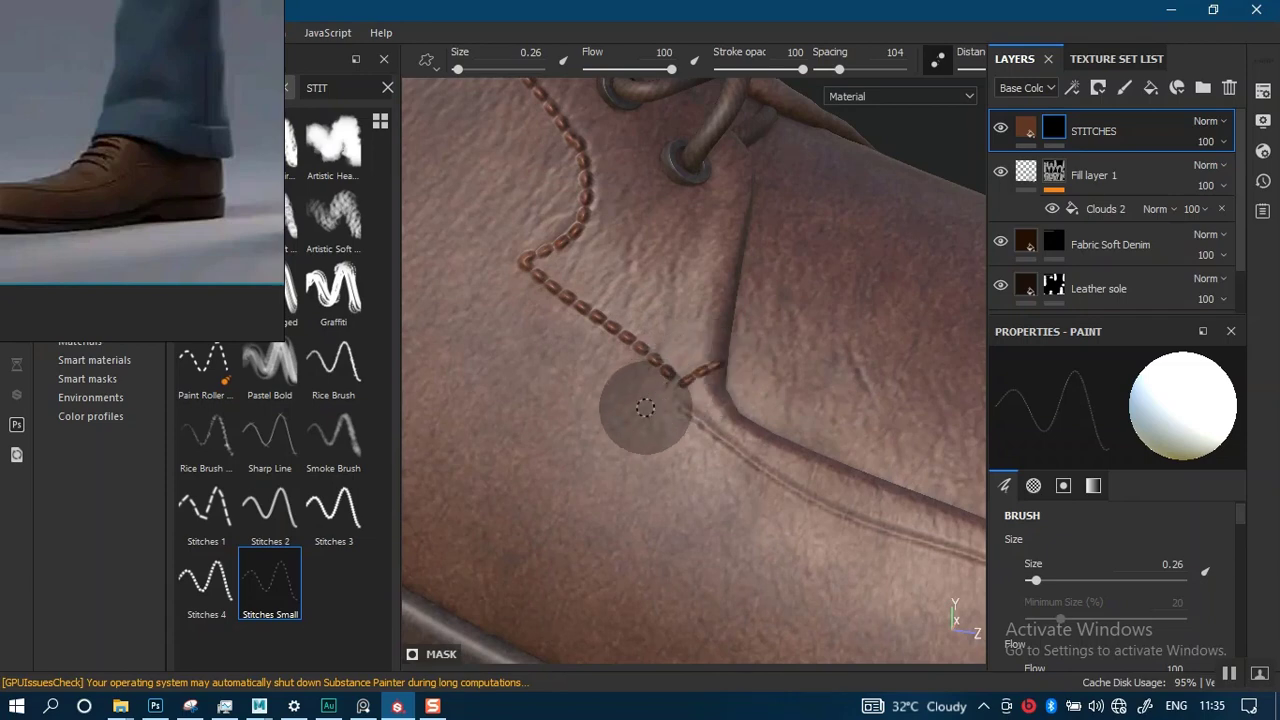
- Lighten the base color of the STITCHES layer's fill to RGB 0.206, 0.064, 0.035
scroll(766, 451, "down", 10)
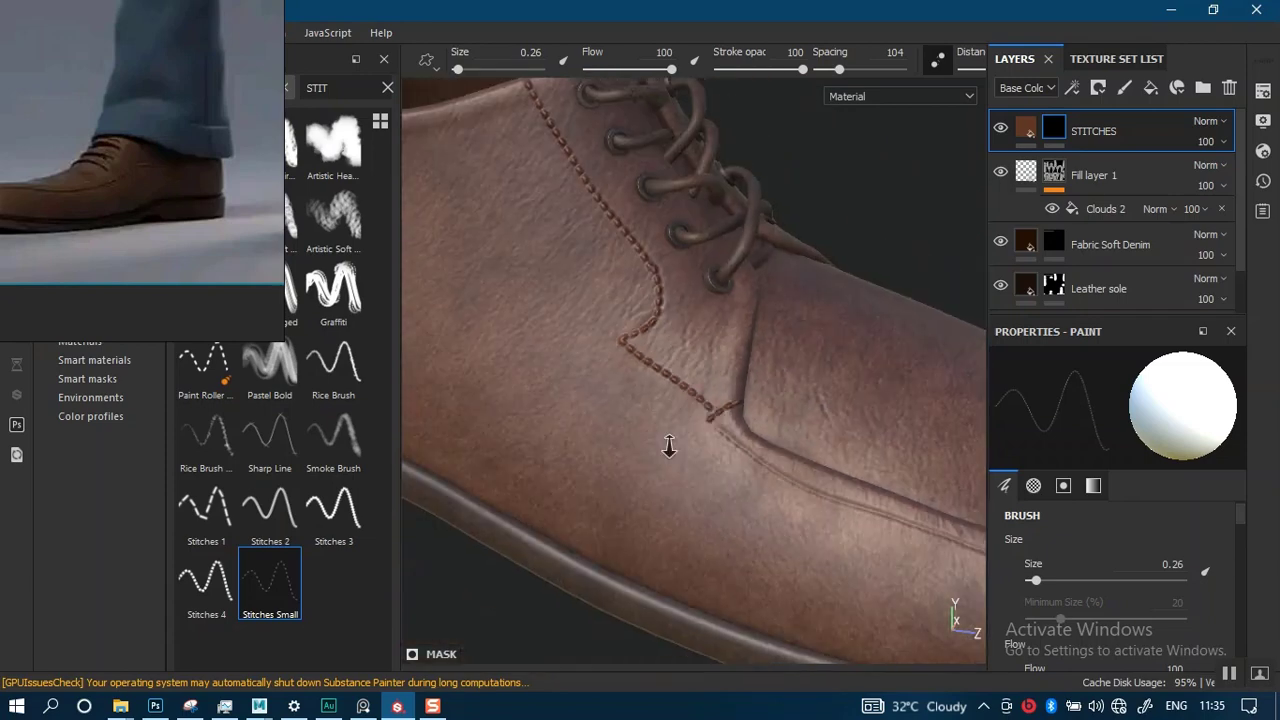
scroll(728, 383, "up", 10)
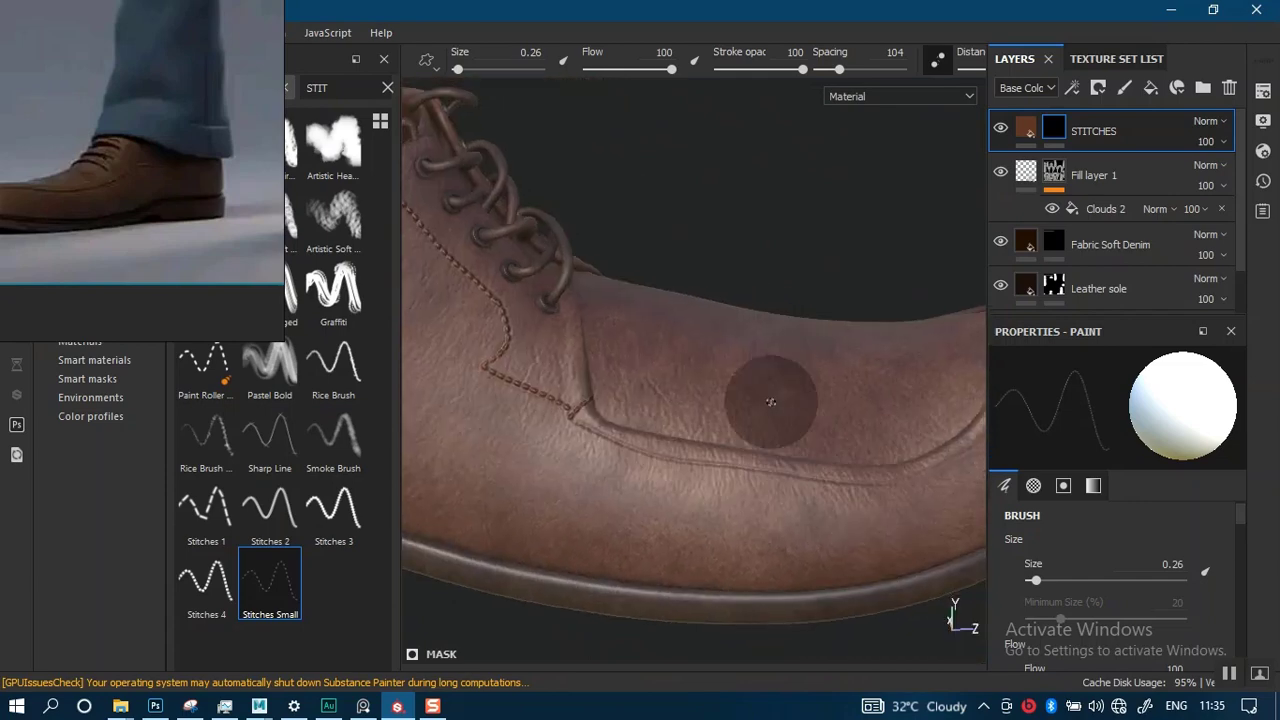
left_click_drag(703, 391, 786, 422, "alt")
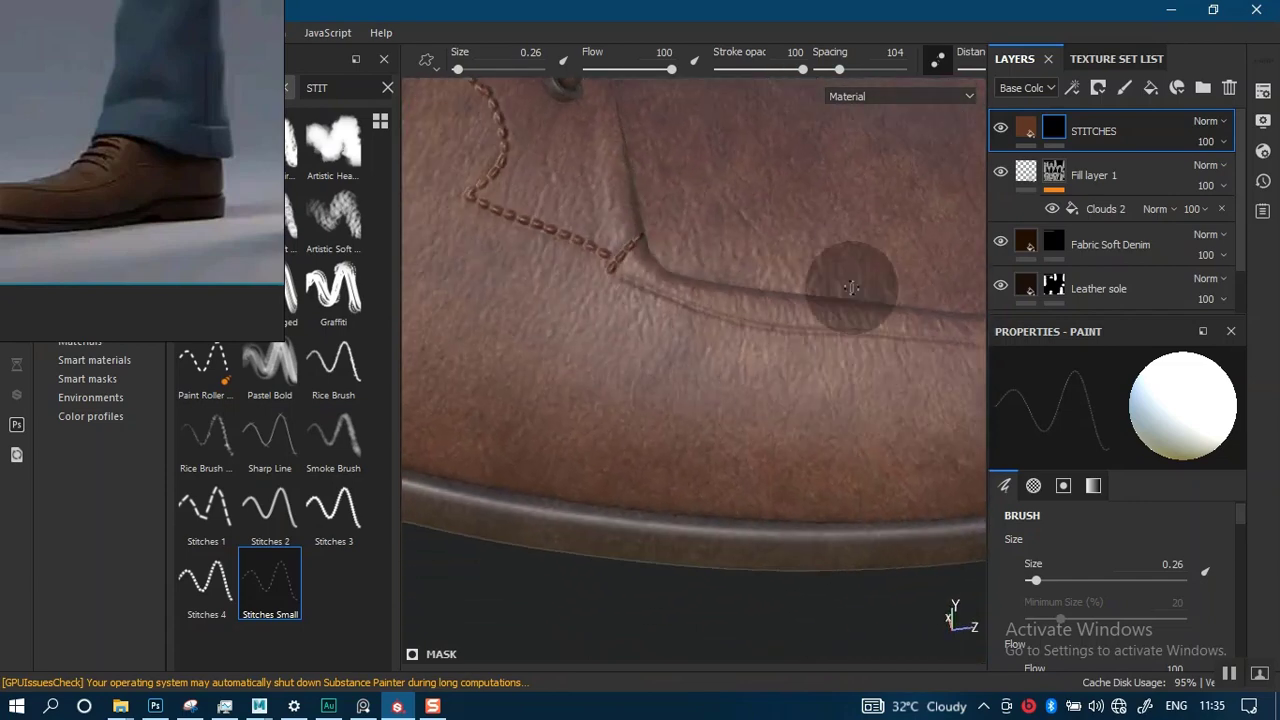
left_click(1026, 130)
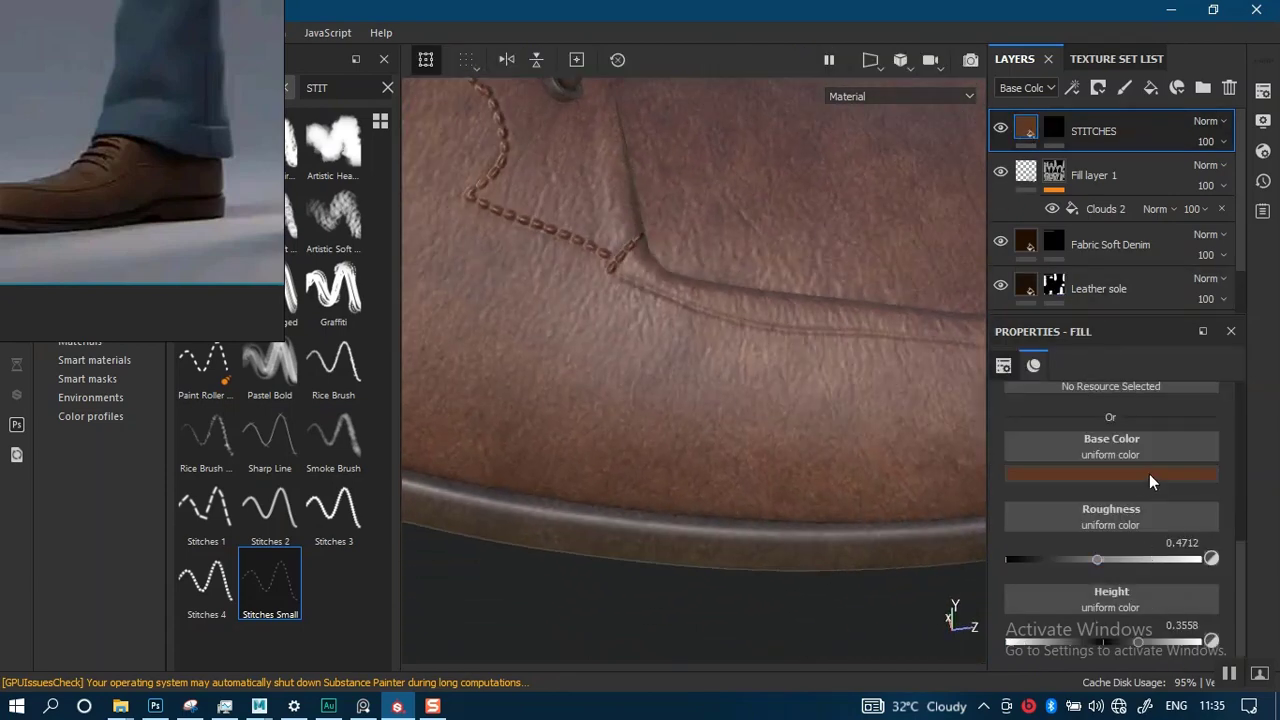
left_click(1142, 475)
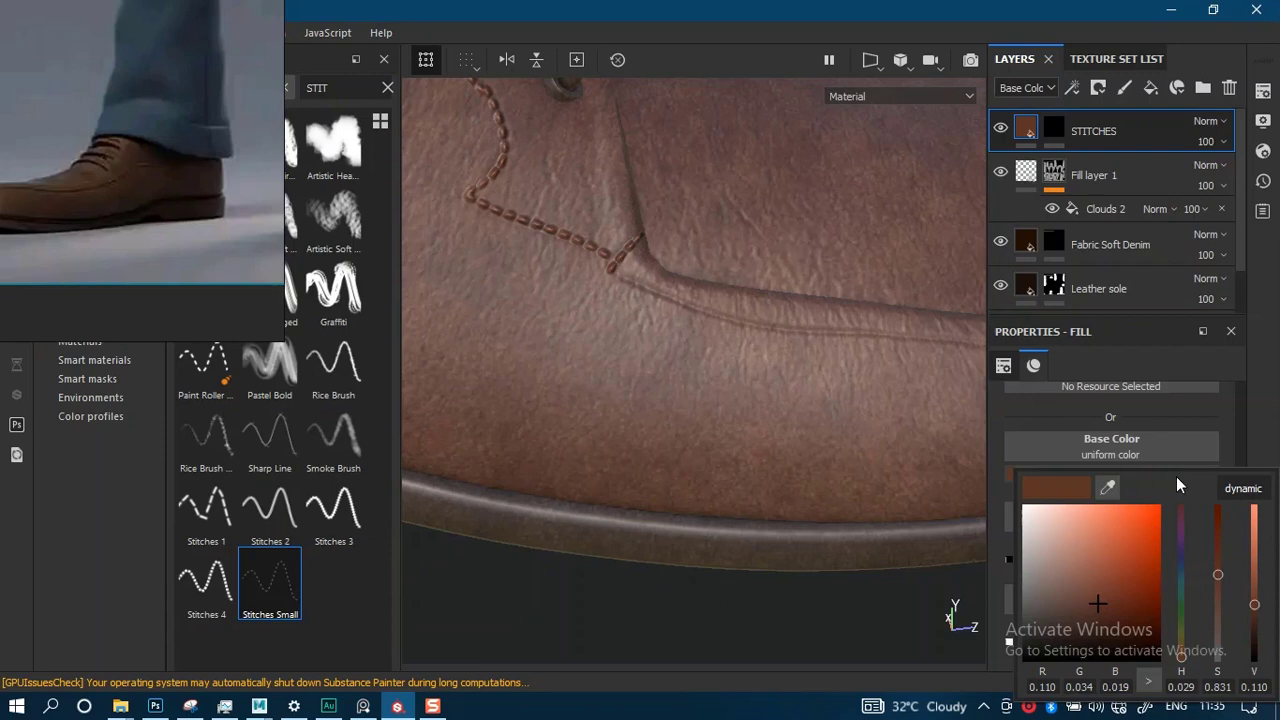
left_click(1258, 592)
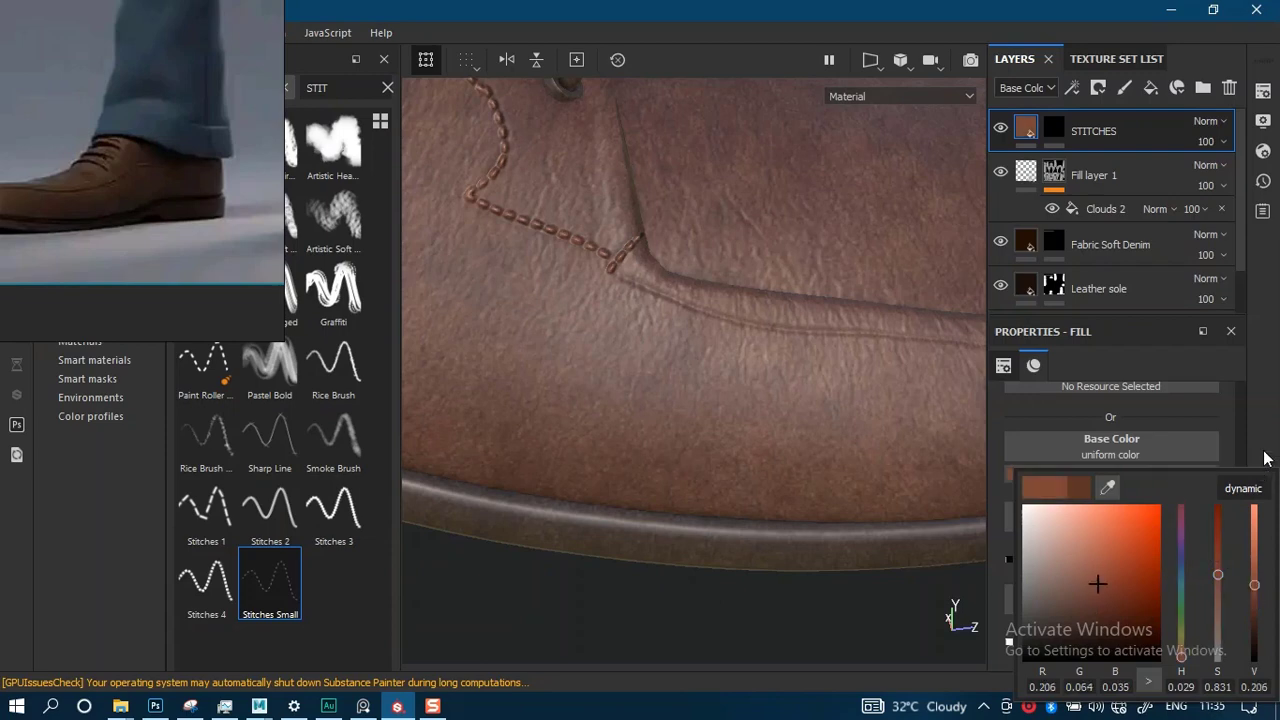
- Set the STITCHES fill's roughness to 0.9087 and its height to 0.2115
scroll(1236, 503, "up", 3)
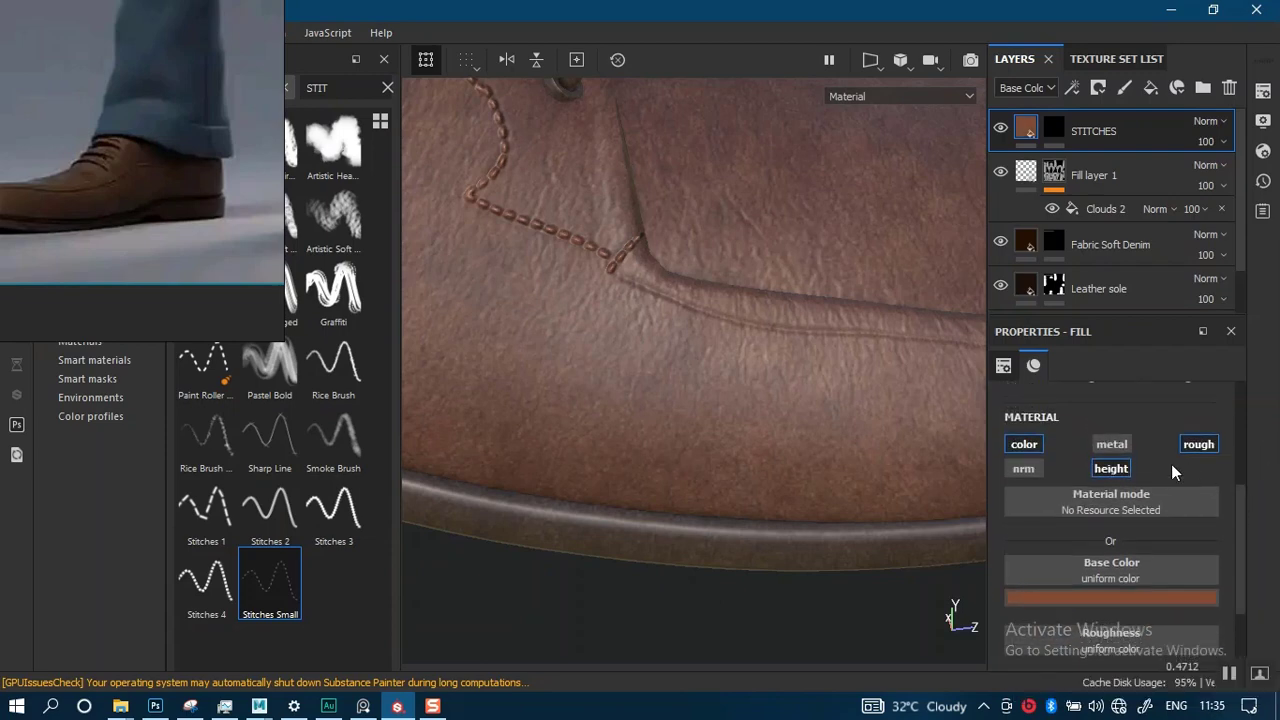
left_click_drag(1240, 556, 1228, 612)
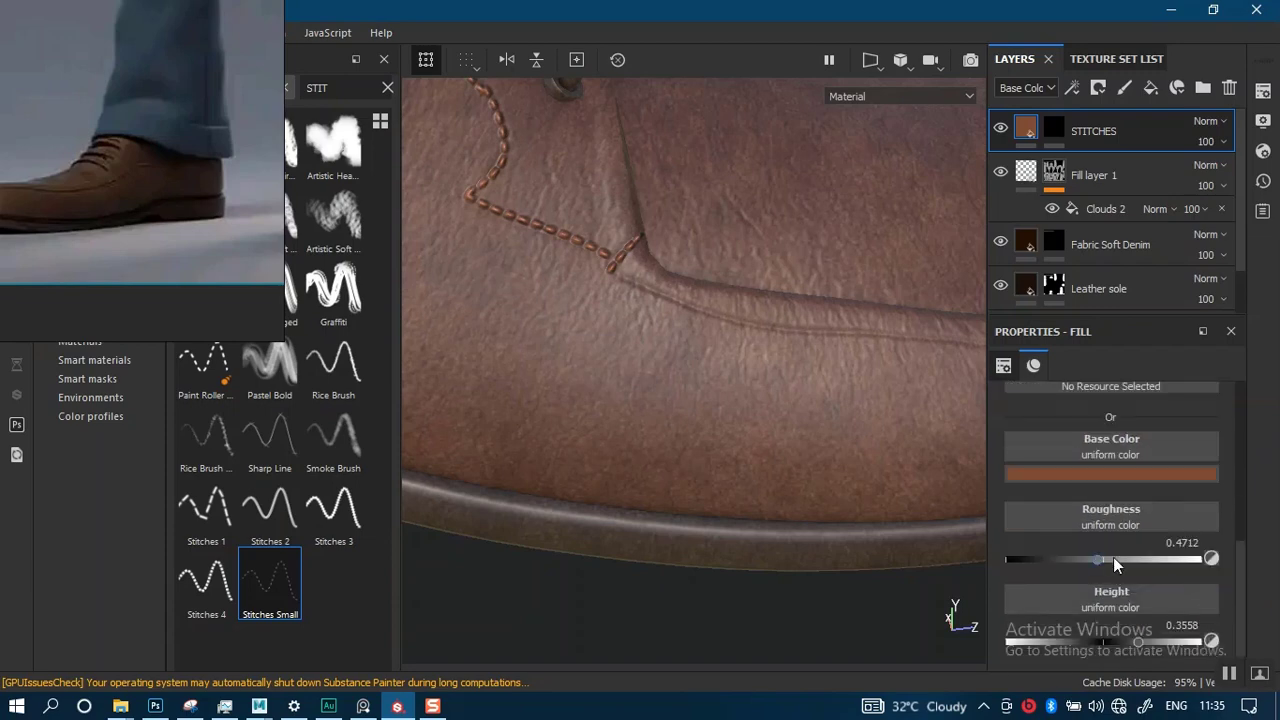
left_click_drag(1161, 563, 1186, 568)
scroll(776, 308, "down", 4)
left_click_drag(776, 308, 783, 348, "alt")
left_click_drag(690, 328, 733, 403, "alt")
scroll(716, 350, "up", 3)
scroll(733, 401, "up", 3)
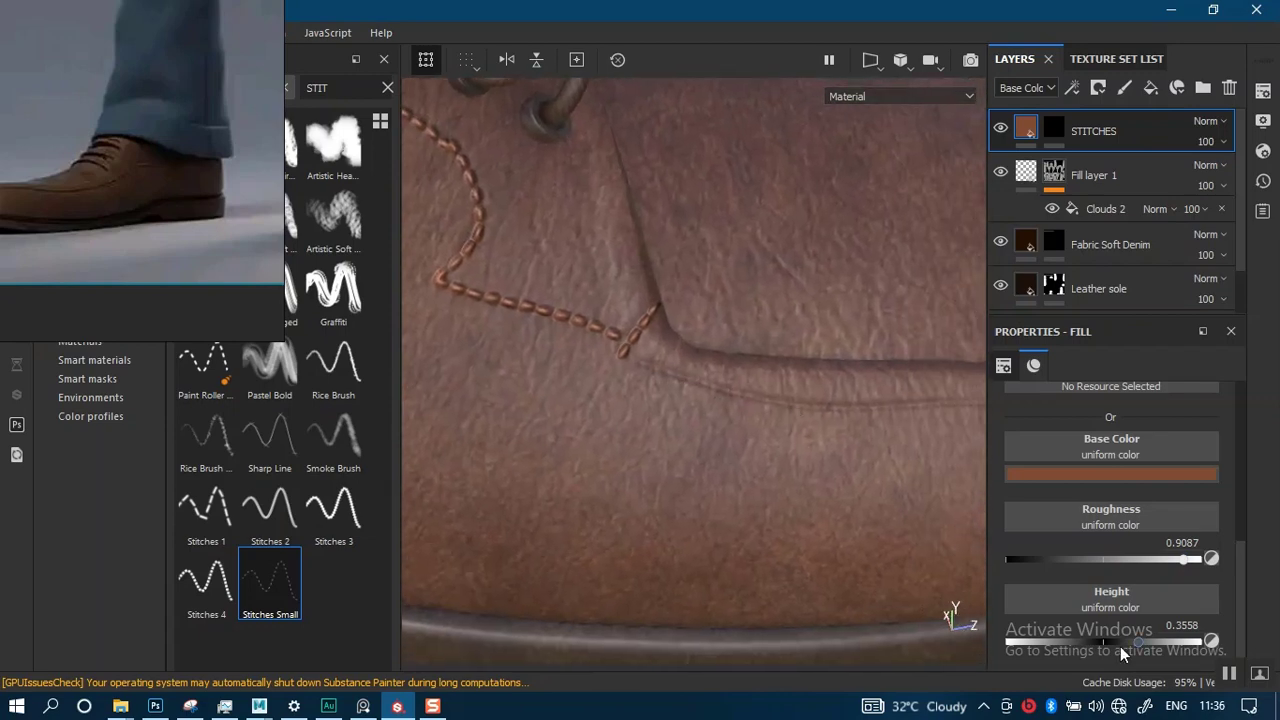
left_click(1124, 641)
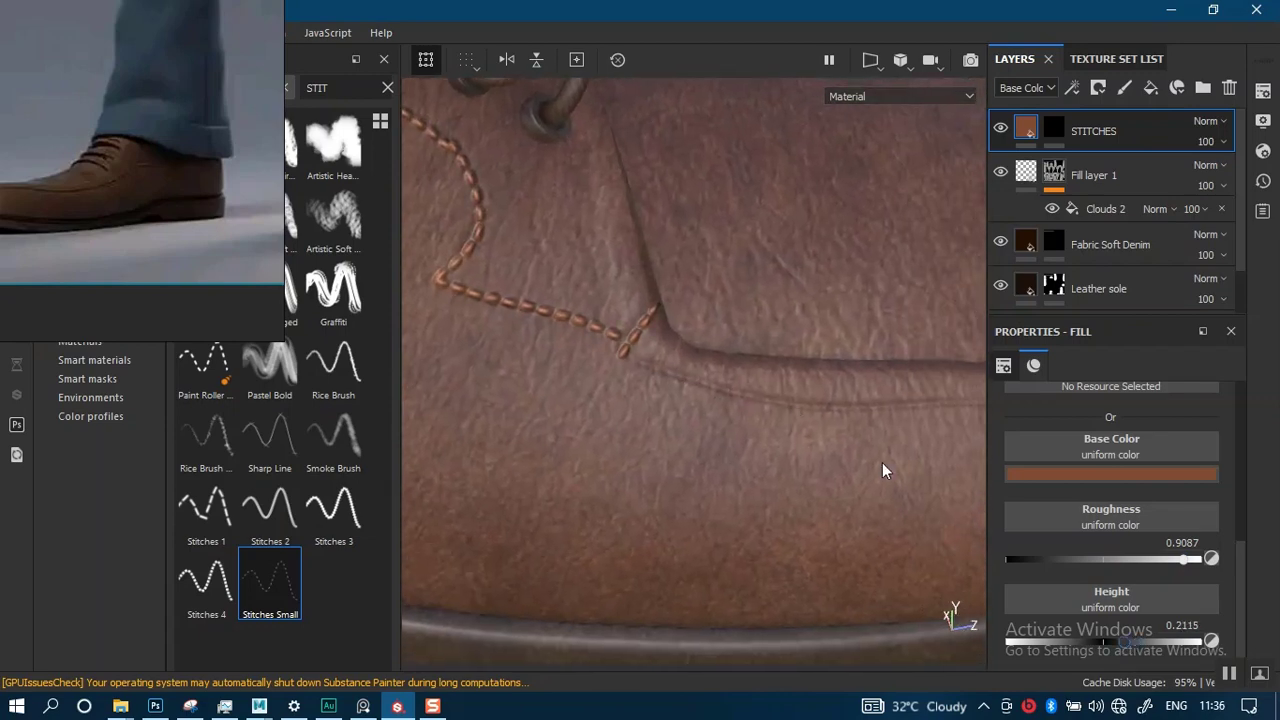
- Return to painting the STITCHES mask and paint a stitch row from the vamp corner along the lower seam
left_click_drag(835, 450, 719, 361, "alt")
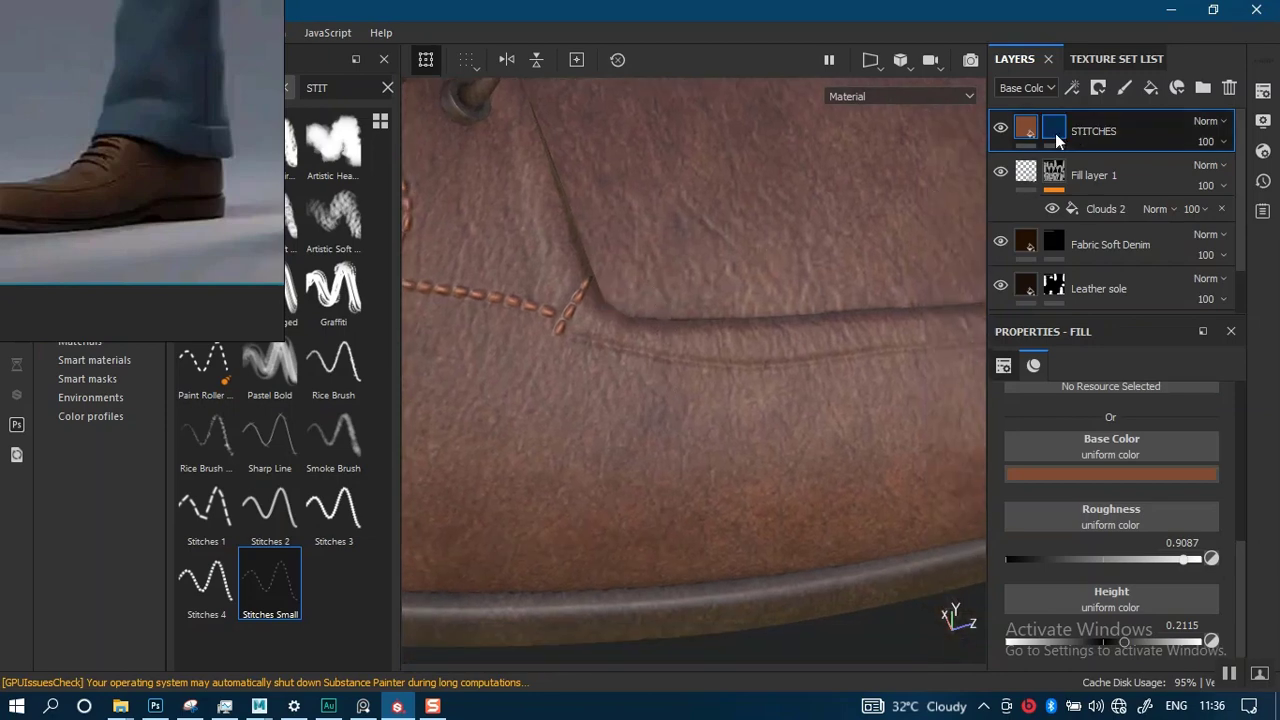
key("1")
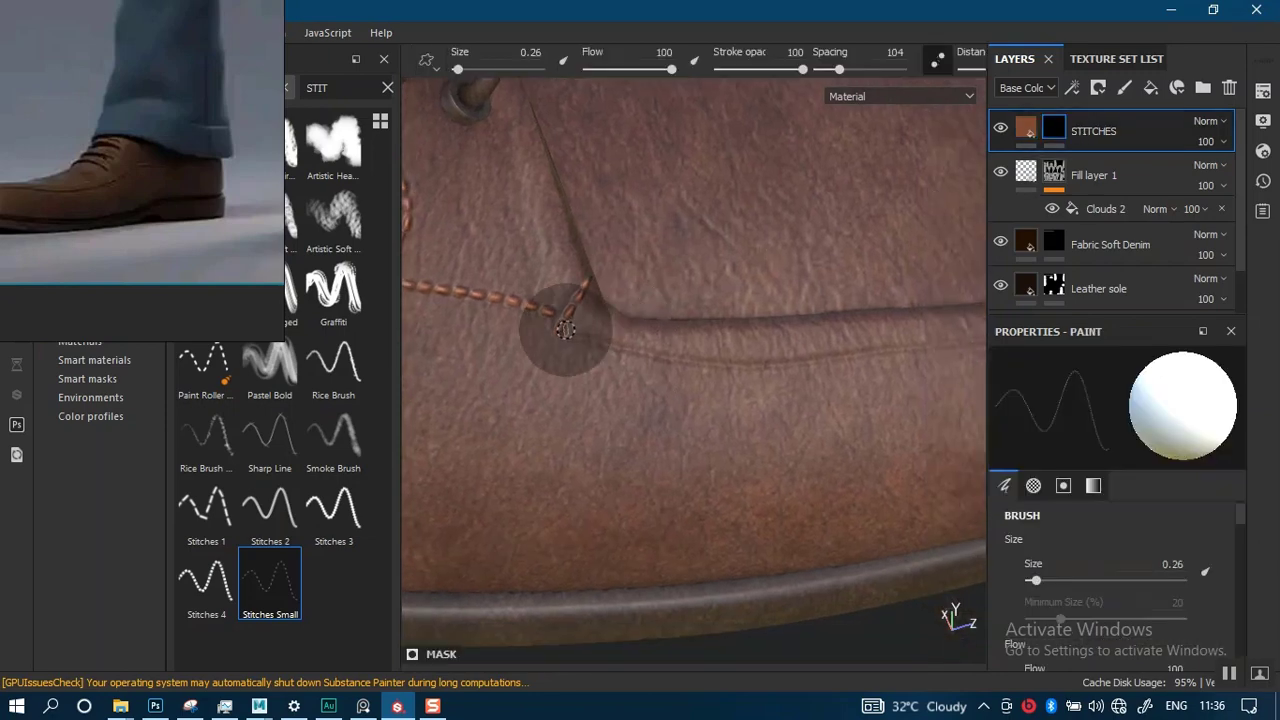
mouse_move(565, 330)
left_mouse_down()
mouse_move(714, 362)
mouse_move(911, 341)
left_mouse_up()
- Move the floating reference image of the shoe off the brush shelf
middle_click_drag(880, 349, 550, 329, "alt")
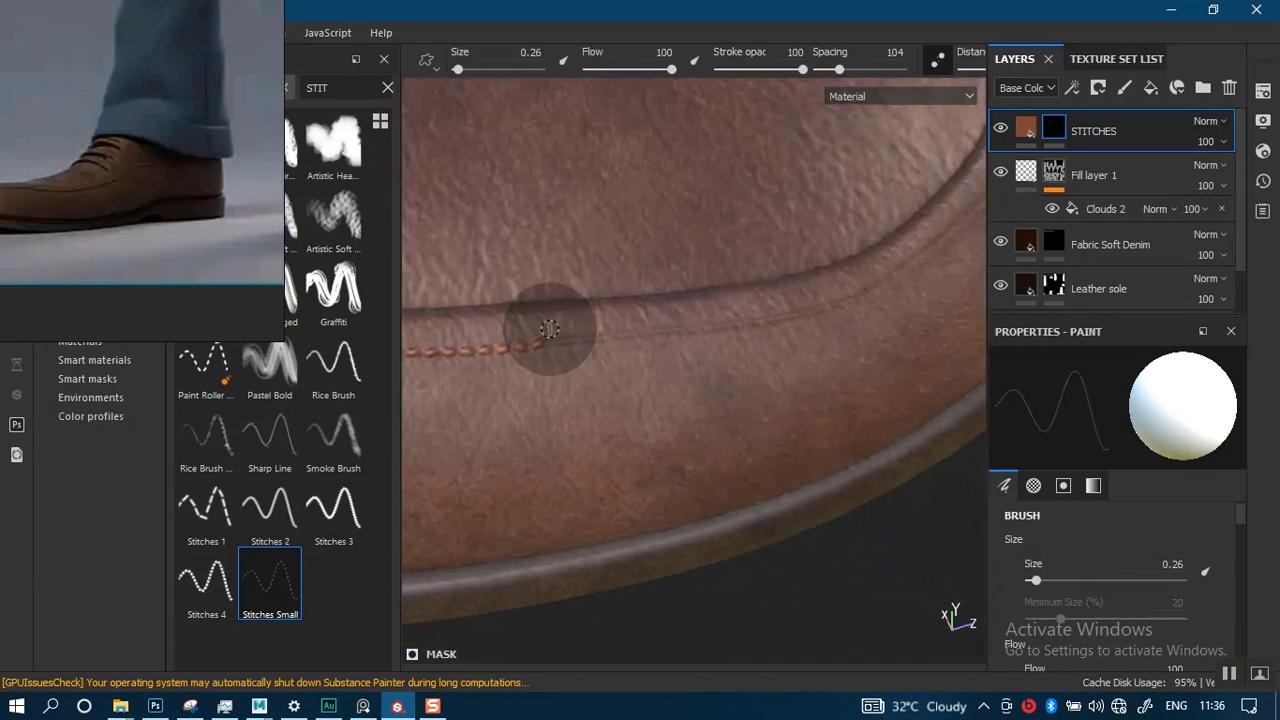
left_click_drag(550, 329, 575, 343, "alt")
mouse_move(663, 377)
right_mouse_down("alt")
mouse_move(680, 65)
mouse_move(646, 283)
mouse_move(655, 100)
right_mouse_up("alt")
left_click_drag(640, 345, 478, 262, "alt")
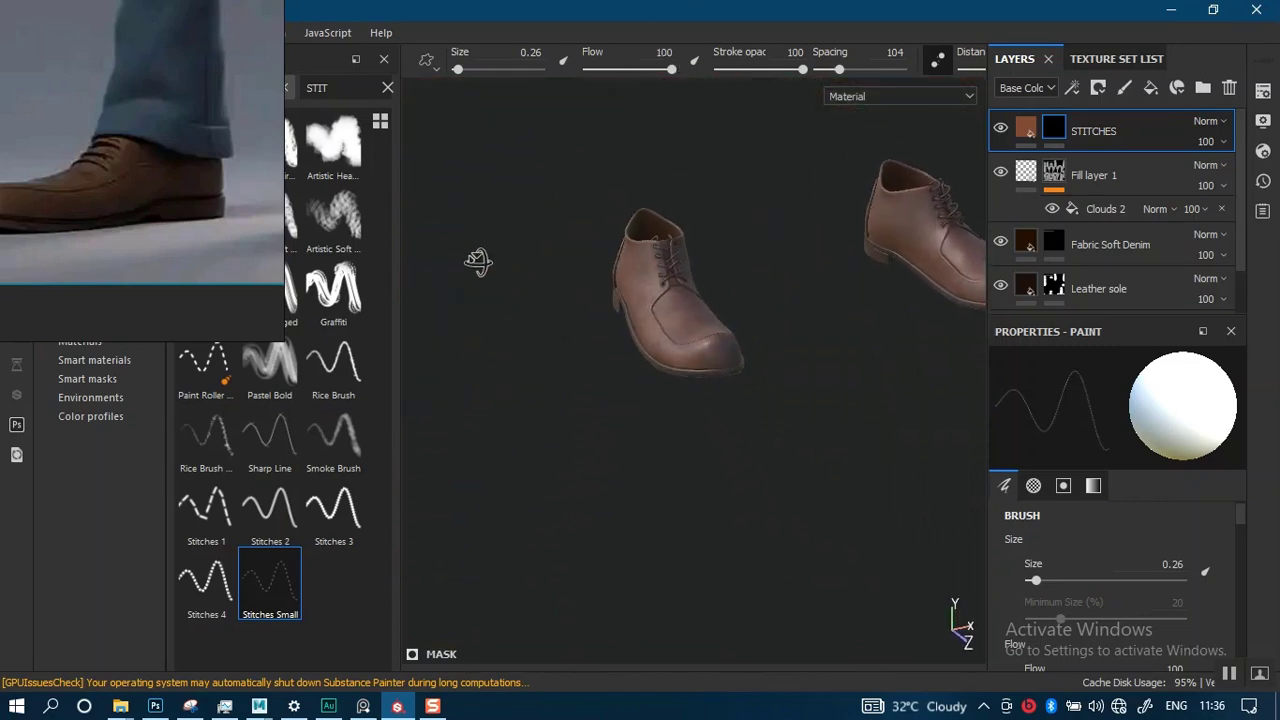
middle_click_drag(622, 337, 568, 380, "alt")
right_click_drag(152, 187, 710, 52)
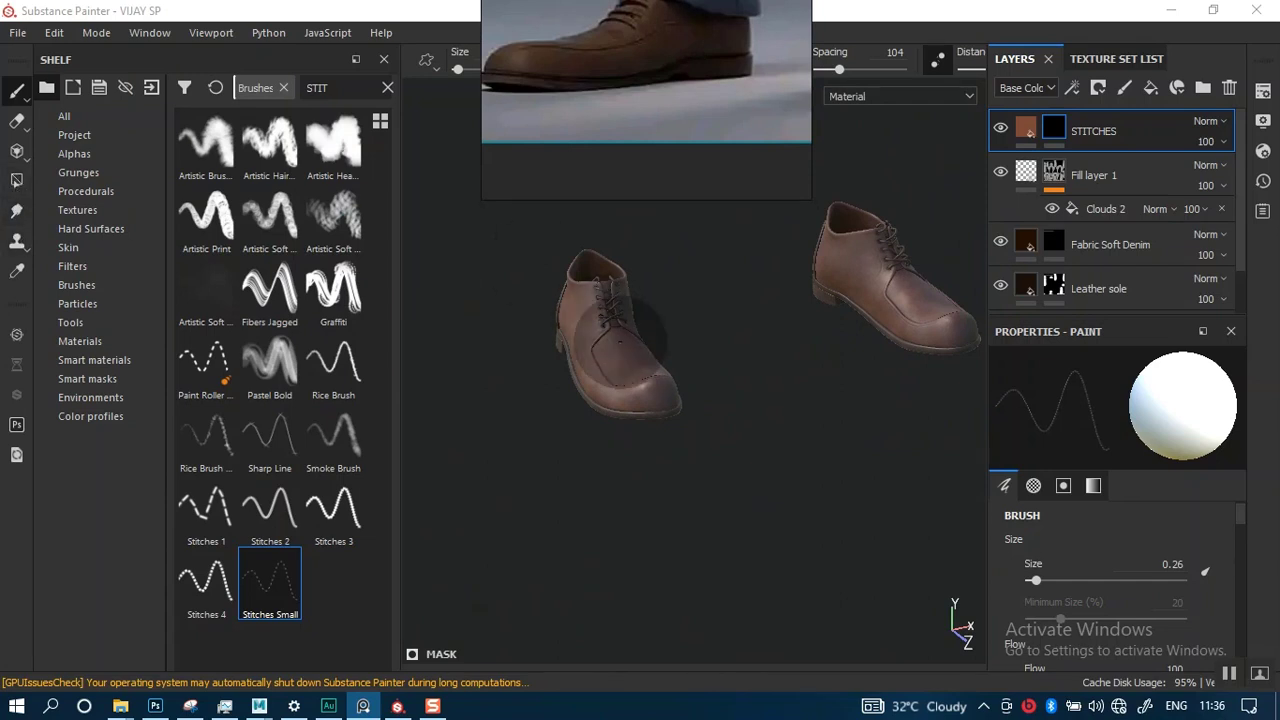
- Extend the stitch row along the lower vamp seam and around the near side of the toe
mouse_move(620, 343)
left_mouse_down("alt")
mouse_move(631, 357)
mouse_move(694, 309)
left_mouse_up("alt")
right_click_drag(694, 309, 670, 569, "alt")
middle_click_drag(670, 569, 672, 440, "alt")
right_click_drag(672, 440, 729, 657, "alt")
right_click_drag(655, 500, 646, 603, "alt")
middle_click_drag(631, 419, 655, 540, "alt")
right_click_drag(668, 451, 662, 525, "alt")
middle_click_drag(640, 460, 641, 487, "alt")
left_click_drag(641, 487, 668, 445, "alt")
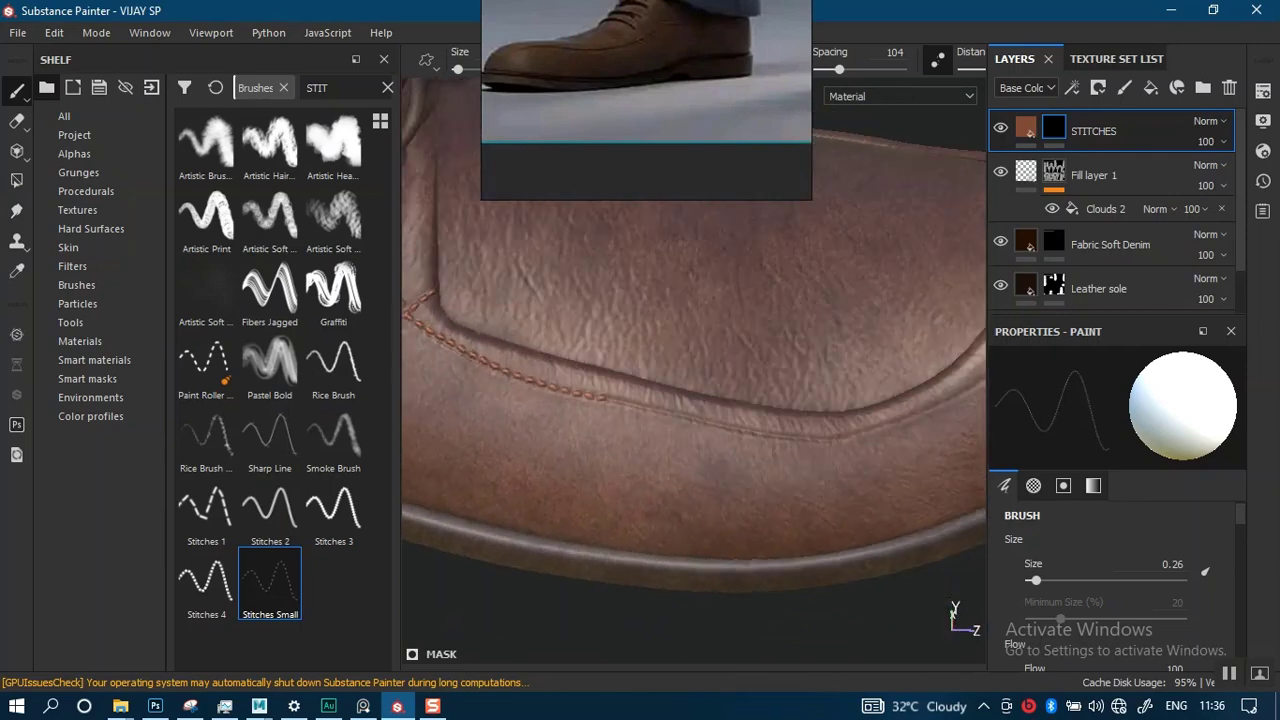
right_click_drag(668, 445, 660, 494, "alt")
left_click_drag(578, 400, 909, 455)
middle_click_drag(692, 498, 440, 545, "alt")
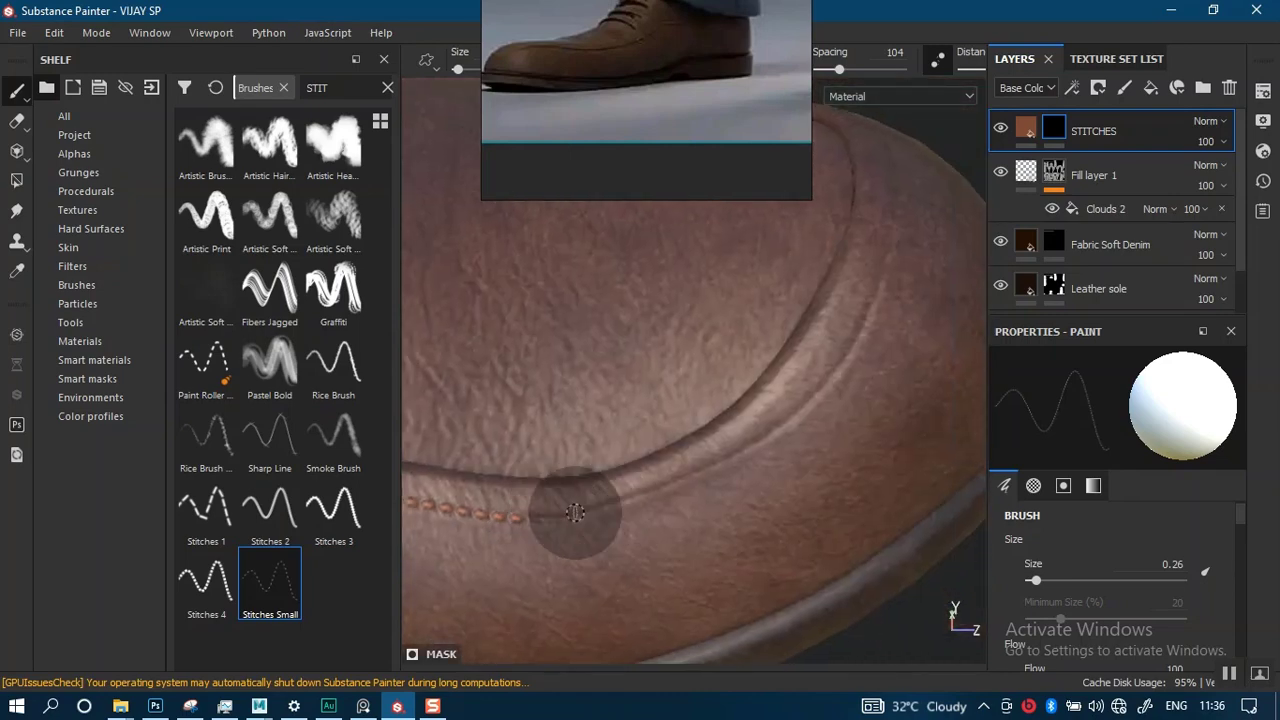
mouse_move(529, 525)
left_mouse_down()
mouse_move(646, 500)
mouse_move(784, 434)
mouse_move(886, 300)
left_mouse_up()
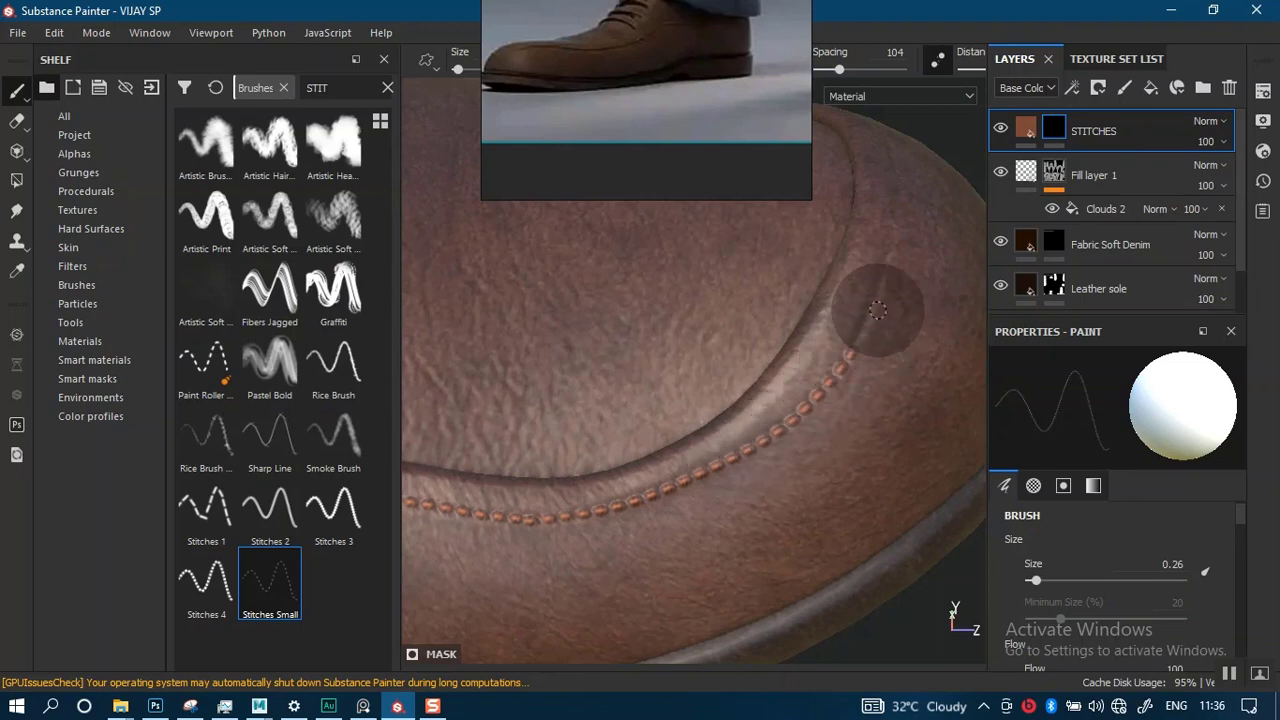
- Paint a vertical stitch row down the center seam of the toe to the sole
left_click_drag(791, 443, 614, 441, "alt")
right_click_drag(614, 441, 748, 447, "alt")
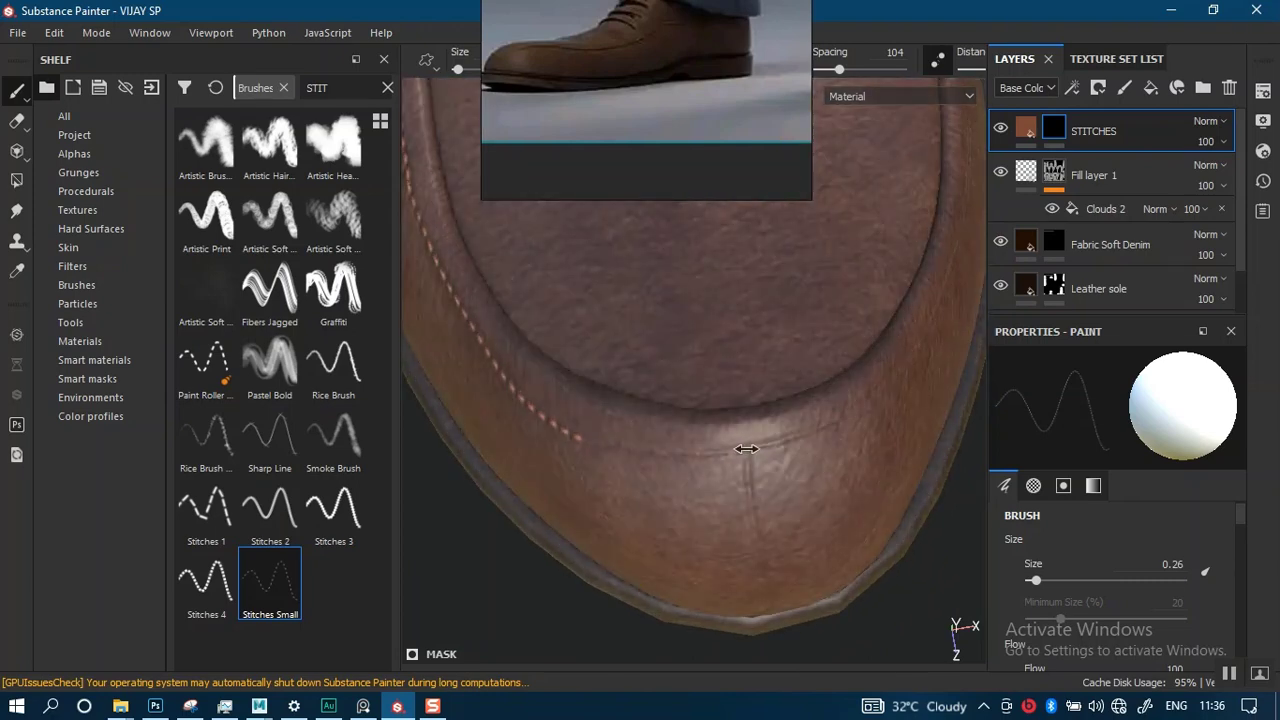
middle_click_drag(734, 486, 654, 424, "alt")
mouse_move(686, 523)
left_mouse_down("alt")
mouse_move(669, 473)
mouse_move(677, 414)
mouse_move(694, 645)
left_mouse_up("alt")
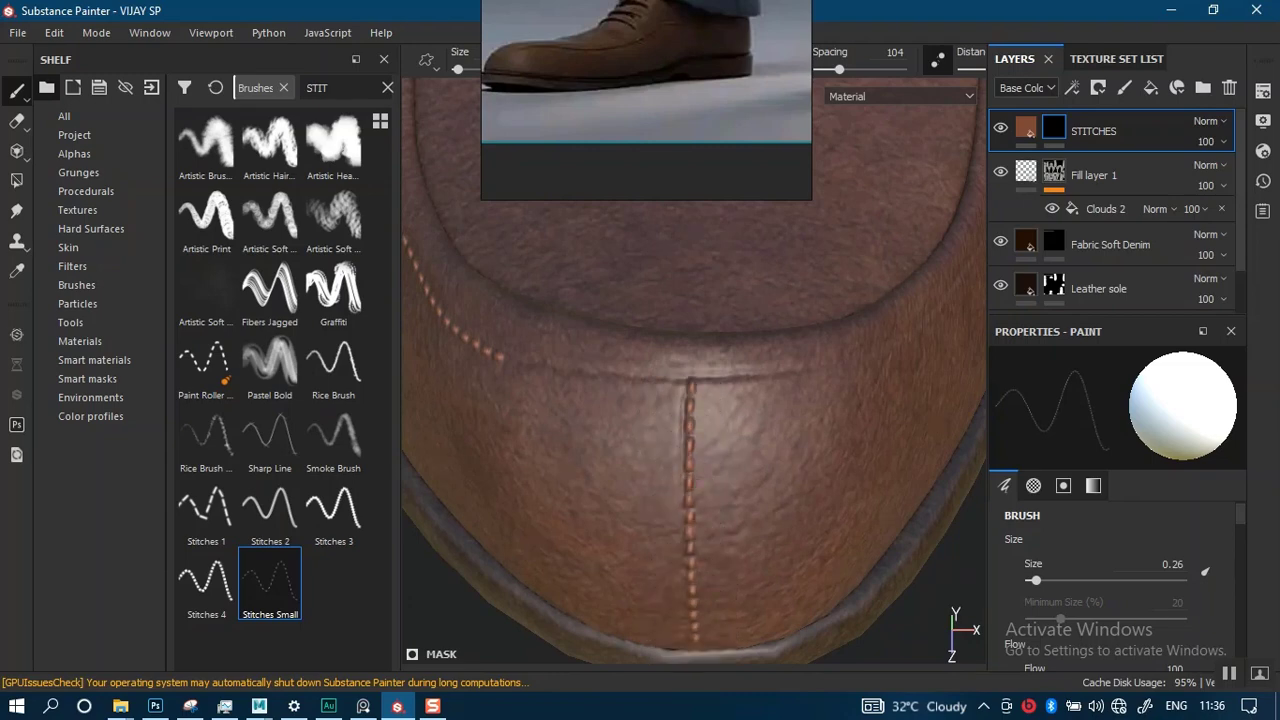
- Continue the curved stitch row across the toe front, past the center seam and onto the opposite side
middle_click_drag(723, 474, 825, 495, "alt")
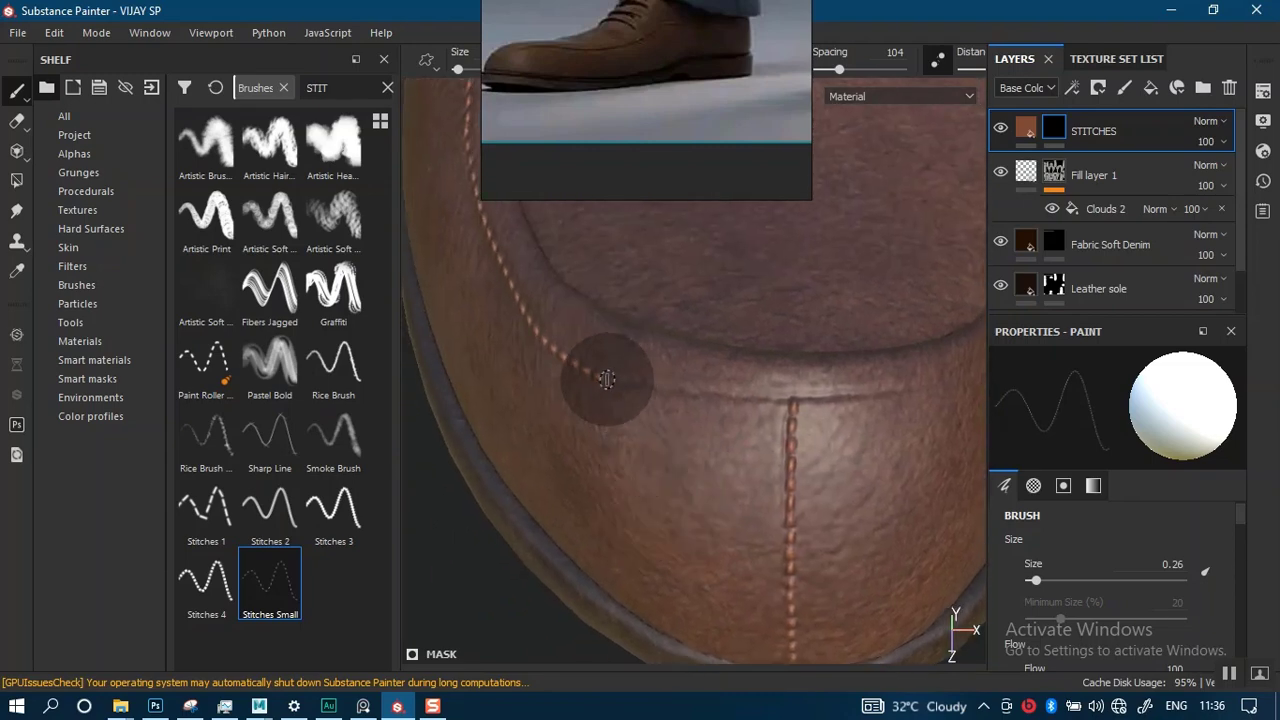
left_click_drag(607, 379, 821, 402)
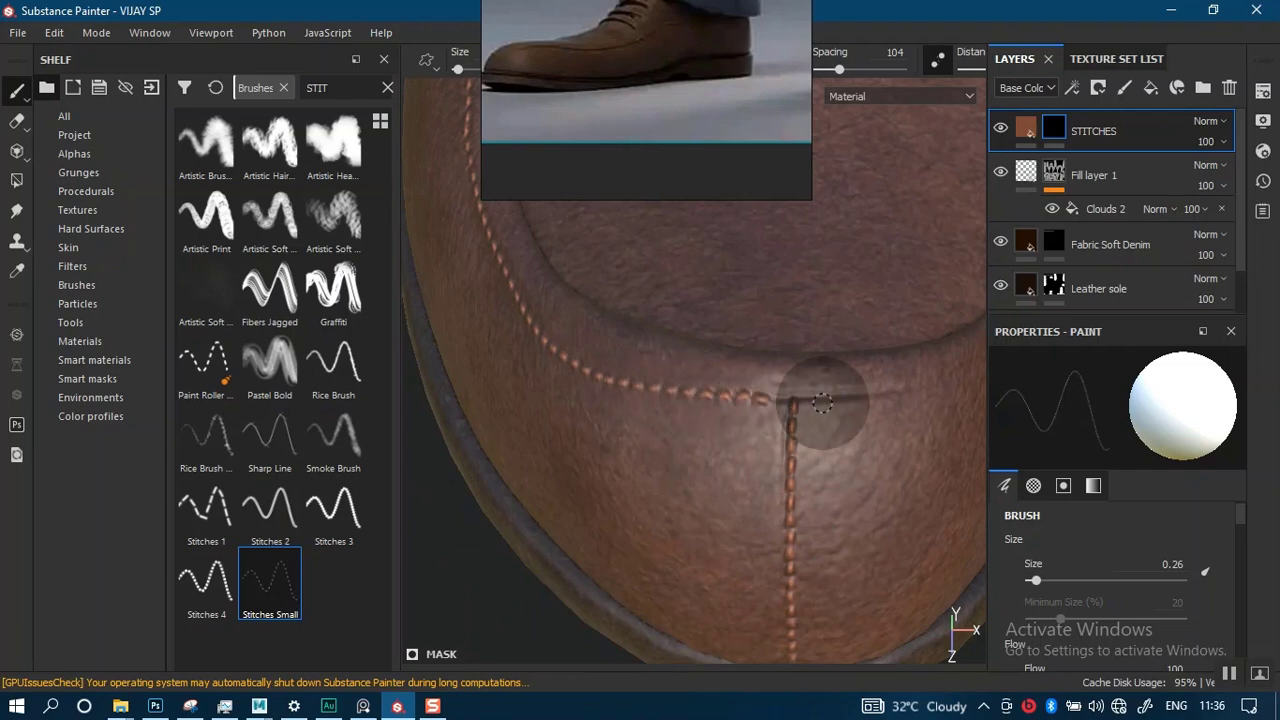
mouse_move(597, 491)
left_mouse_down("alt")
mouse_move(617, 468)
mouse_move(586, 423)
left_mouse_up("alt")
mouse_move(579, 390)
left_mouse_down()
mouse_move(670, 432)
mouse_move(857, 451)
left_mouse_up()
- Undo the last stray stroke and paint stitches along the opposite side's vamp seam up to its corner
middle_click_drag(843, 449, 674, 469, "alt")
mouse_move(674, 469)
left_mouse_down("alt")
mouse_move(589, 423)
mouse_move(566, 429)
mouse_move(667, 455)
mouse_move(763, 434)
mouse_move(516, 459)
mouse_move(567, 440)
left_mouse_up("alt")
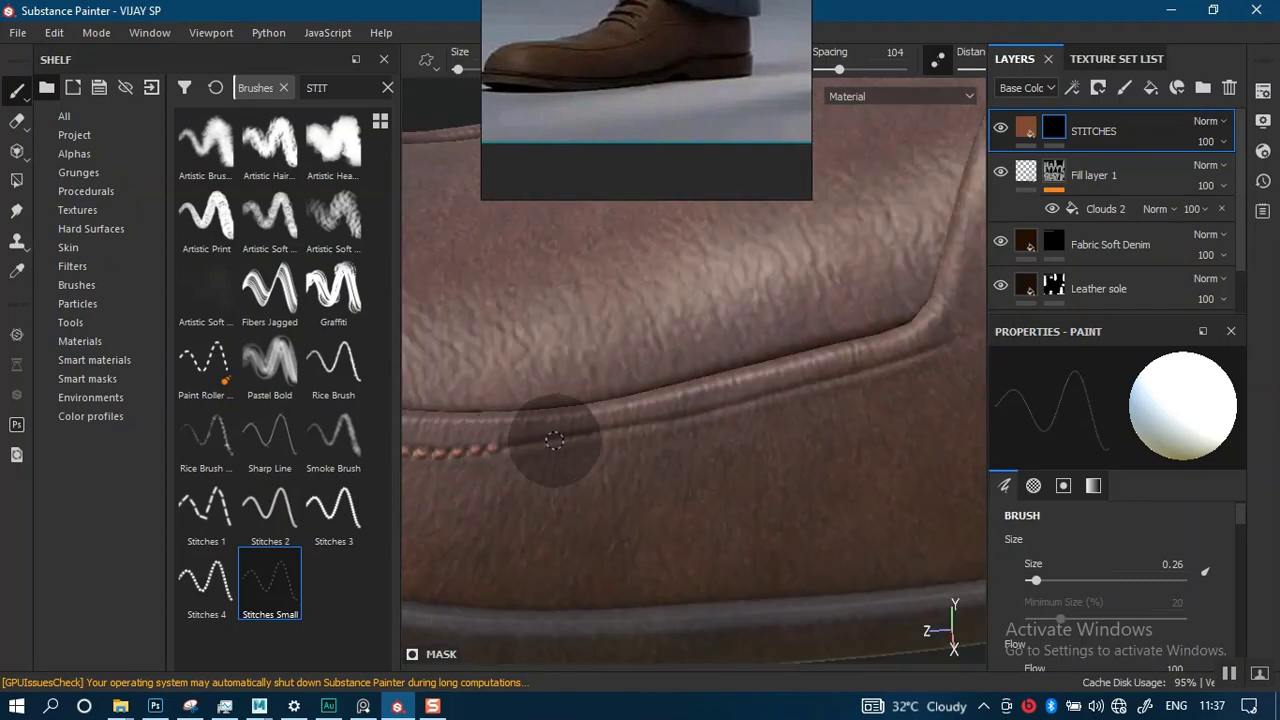
key("ctrl+z")
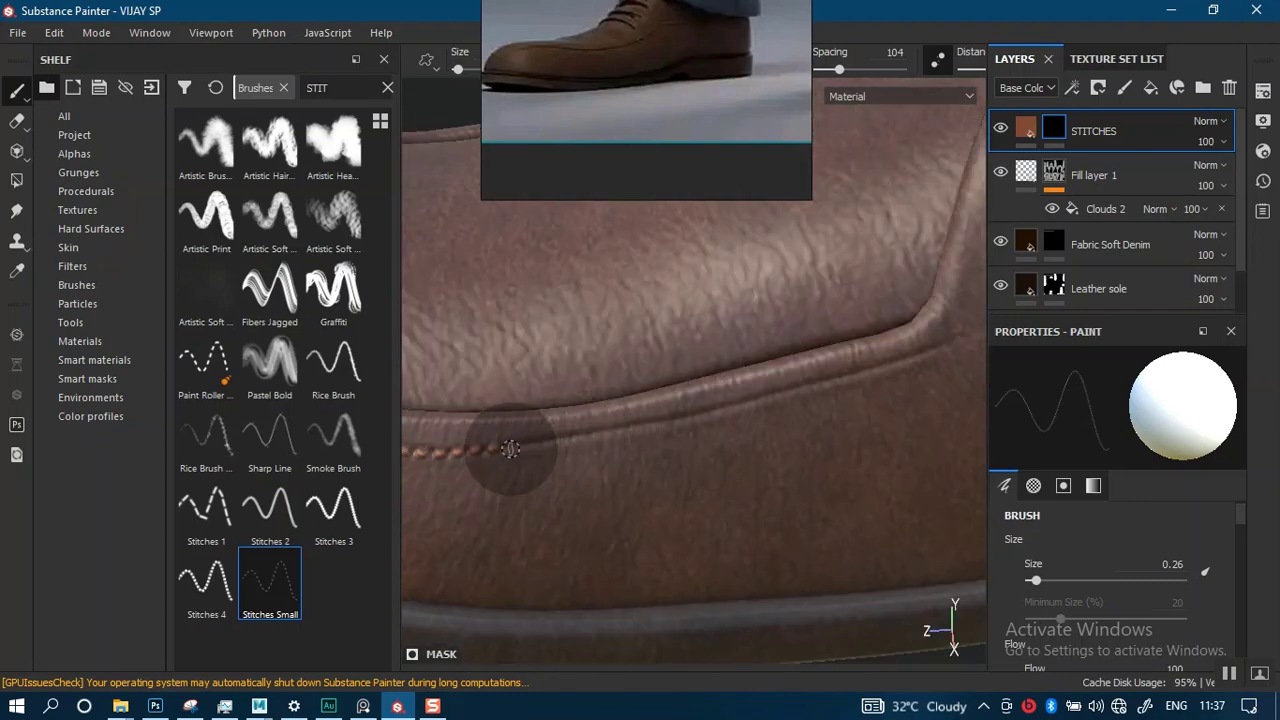
mouse_move(514, 446)
left_mouse_down()
mouse_move(676, 424)
mouse_move(942, 341)
left_mouse_up()
mouse_move(560, 437)
left_mouse_down("alt")
mouse_move(572, 423)
mouse_move(666, 449)
mouse_move(606, 491)
left_mouse_up("alt")
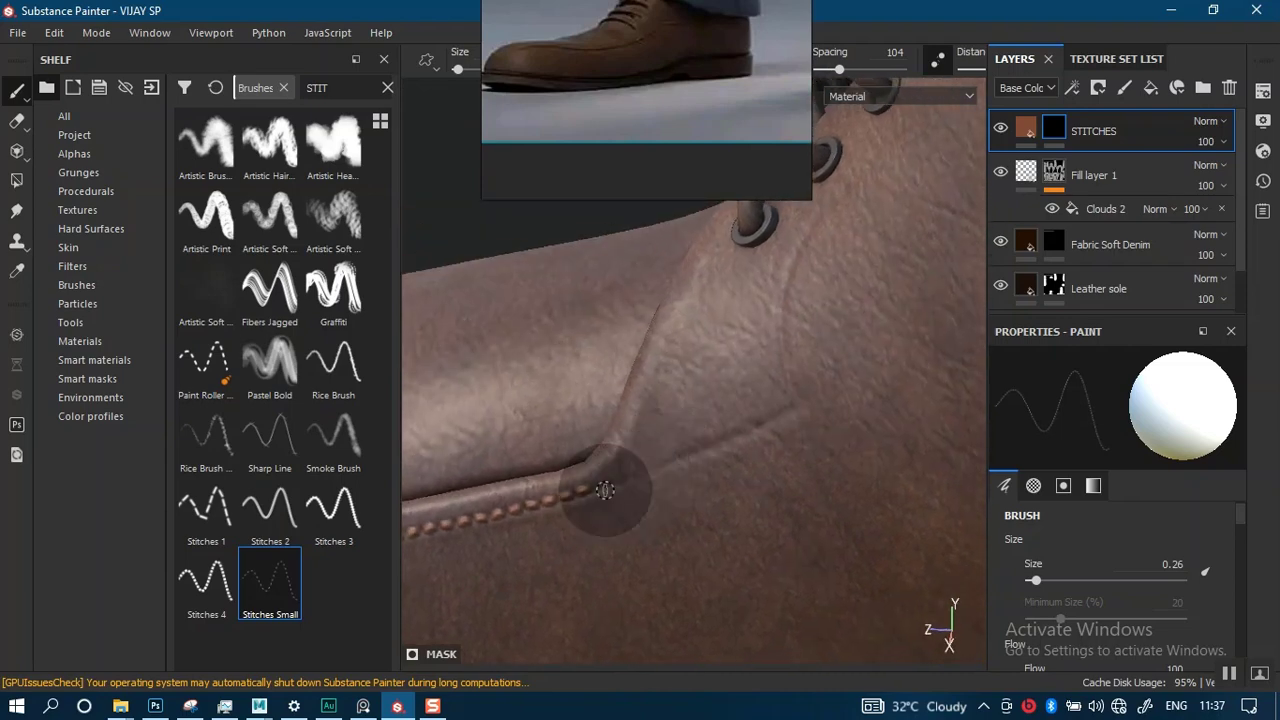
- Paint stitches along the diagonal seam and the curved seam beside the laces on the shoe's opposite side
mouse_move(678, 461)
left_mouse_down()
mouse_move(771, 400)
mouse_move(836, 381)
mouse_move(706, 494)
mouse_move(692, 357)
mouse_move(781, 254)
mouse_move(677, 314)
mouse_move(554, 450)
left_mouse_up()
middle_click_drag(658, 472, 615, 434, "alt")
mouse_move(615, 434)
left_mouse_down("alt")
mouse_move(550, 386)
mouse_move(513, 465)
left_mouse_up("alt")
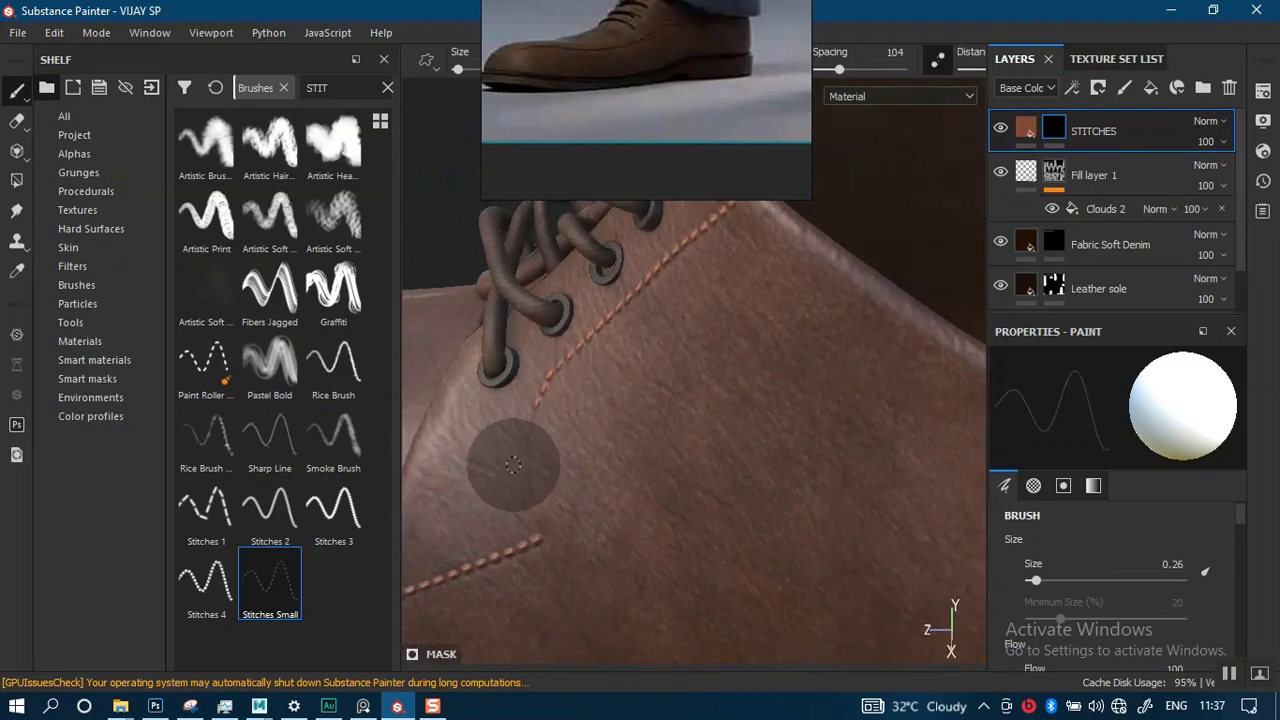
left_click_drag(521, 519, 546, 562)
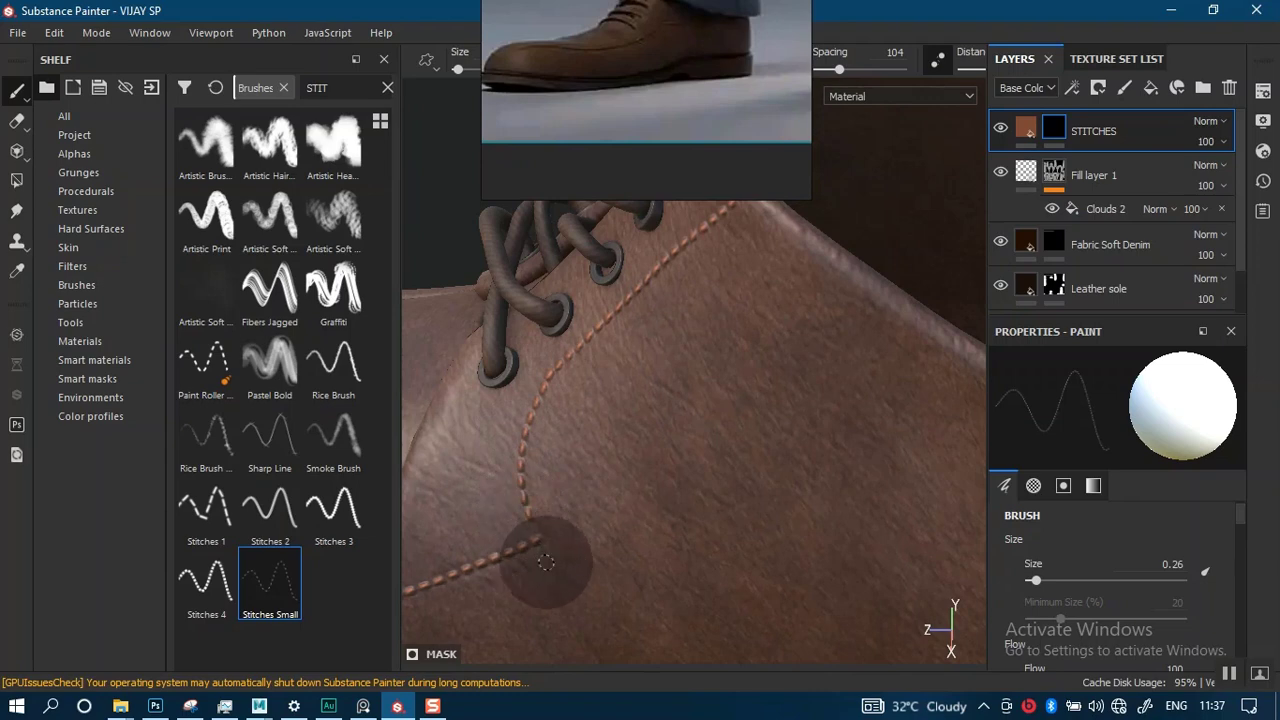
scroll(620, 510, "down", 5)
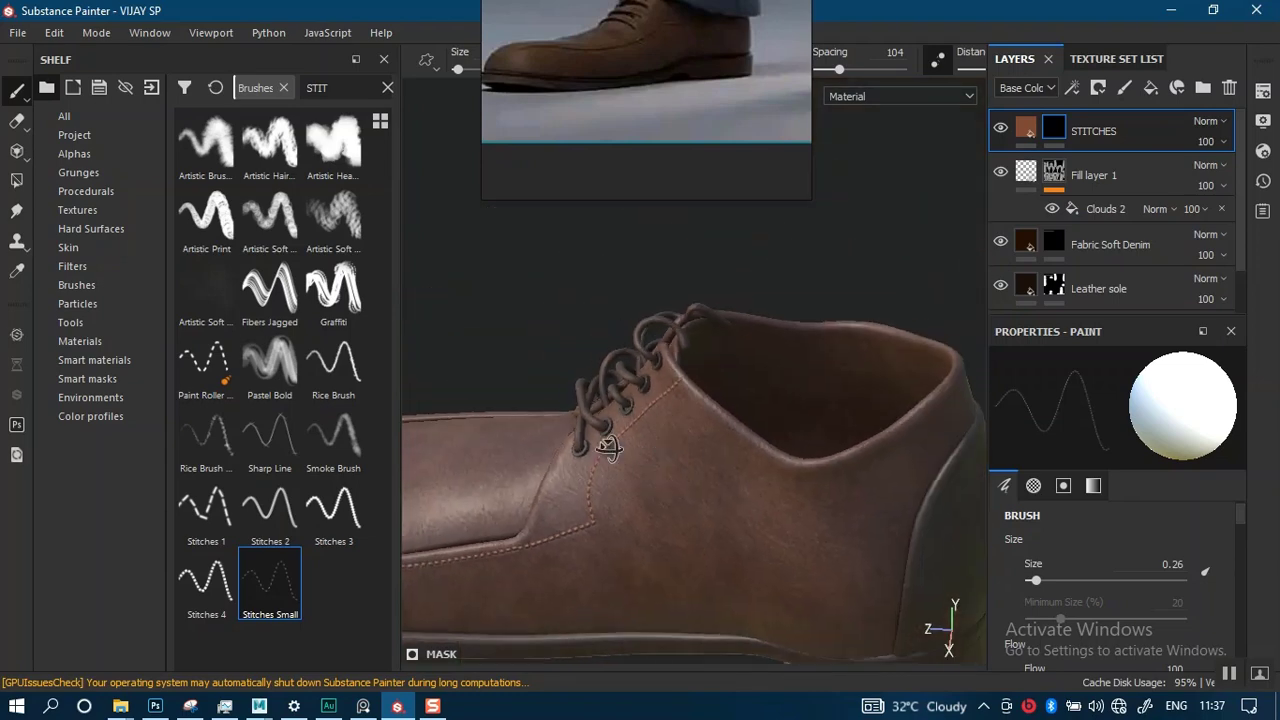
- Paint a curved stitch row along one side of the heel panel's seam, from its upper edge down to the sole
left_click_drag(609, 443, 772, 378, "alt")
right_click_drag(772, 378, 689, 451, "shift")
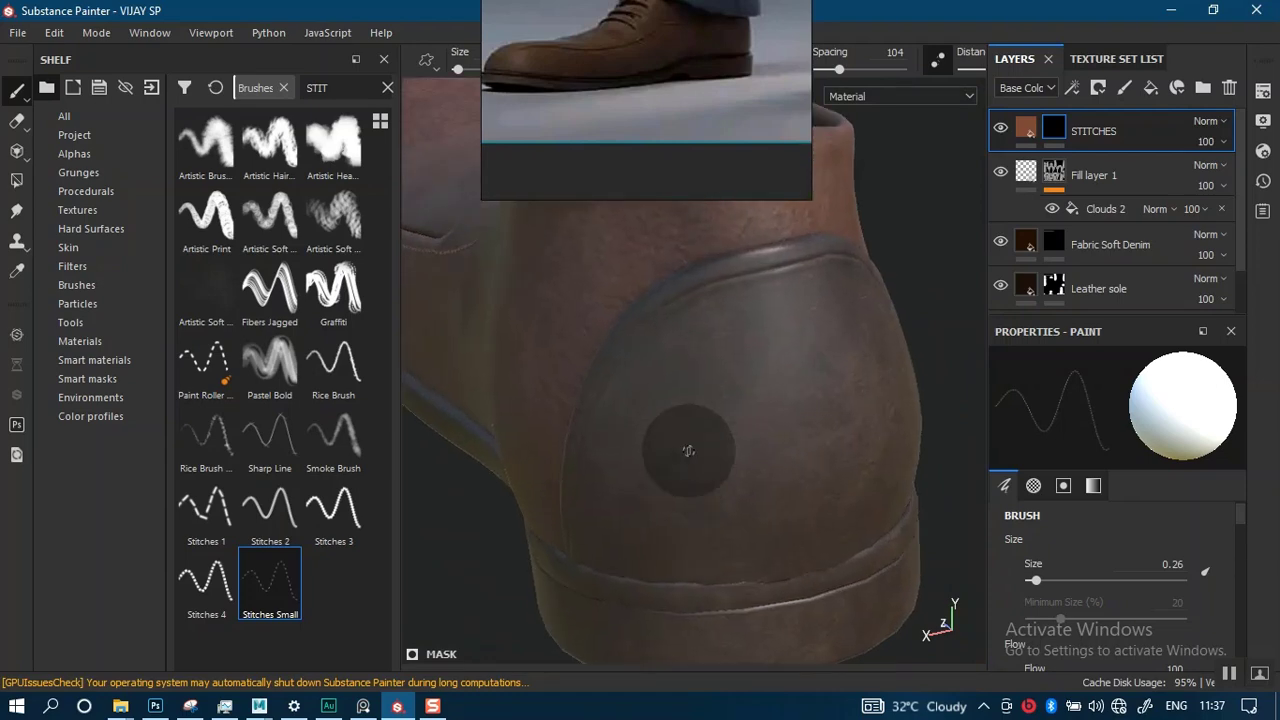
left_click_drag(689, 451, 737, 343, "alt")
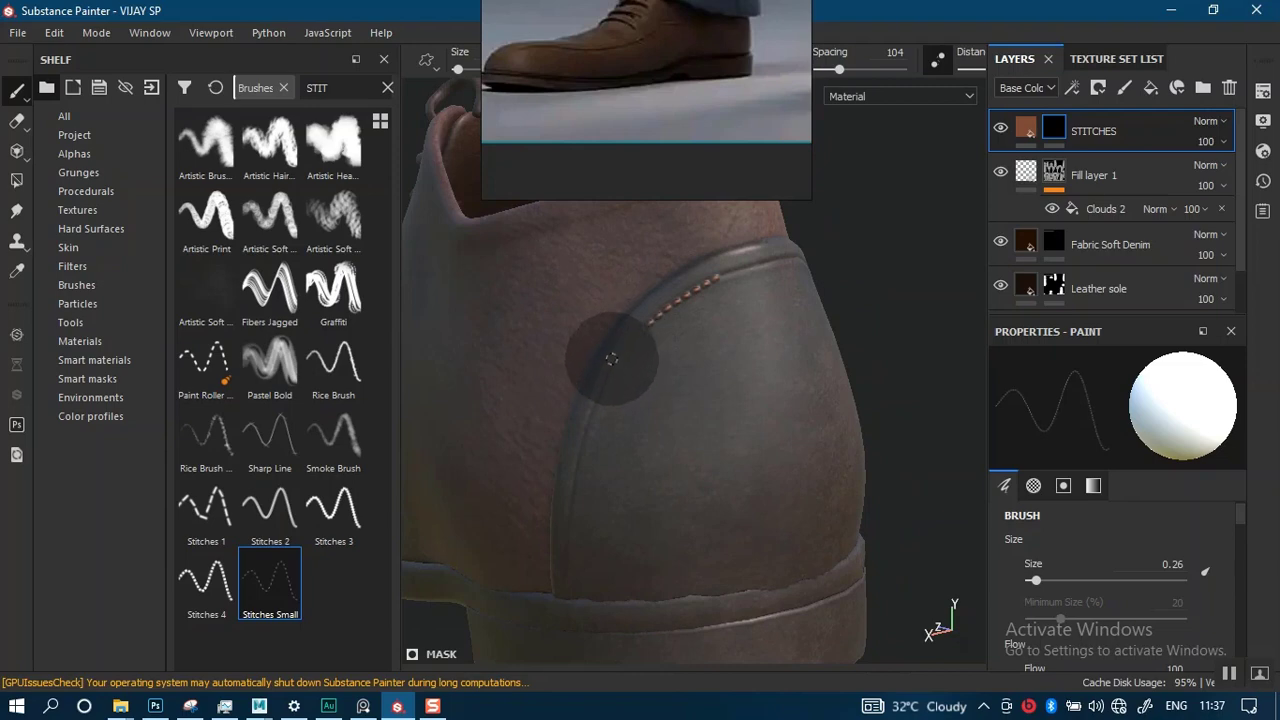
left_click_drag(611, 359, 565, 484)
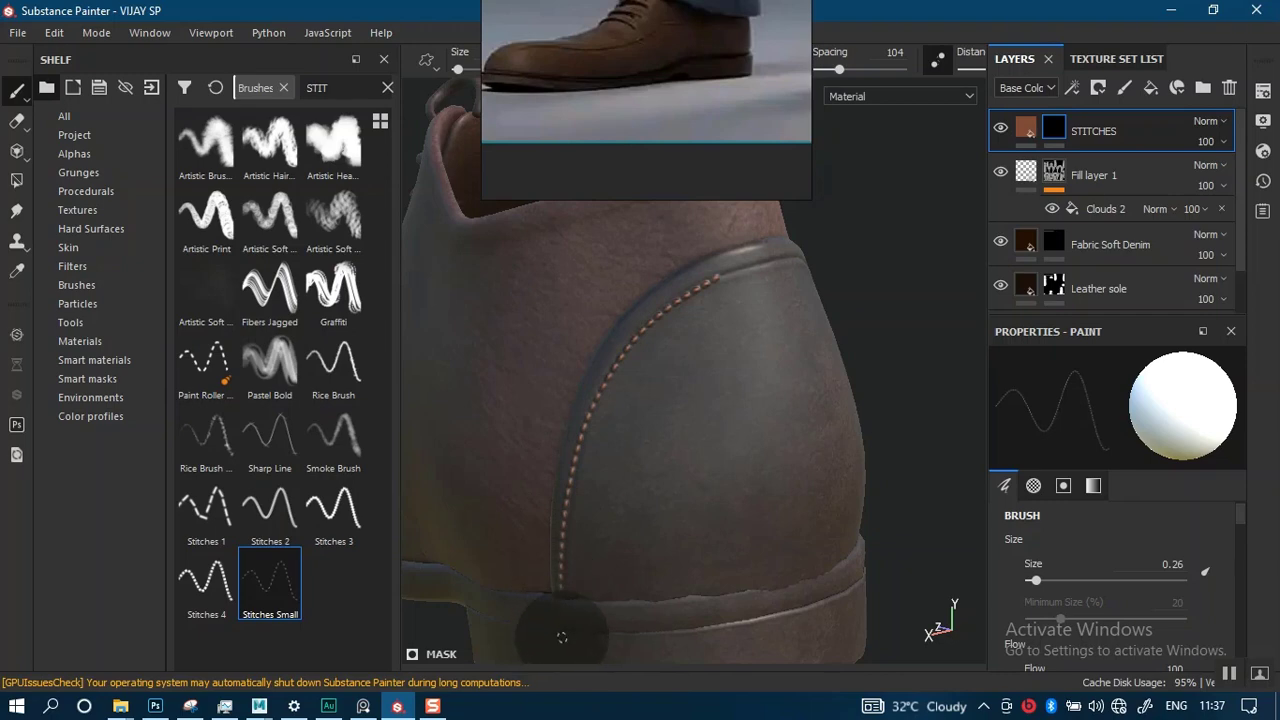
- Continue the heel stitch row across the panel's upper edge and down its other side to the sole
mouse_move(562, 640)
left_mouse_down("alt")
mouse_move(606, 466)
mouse_move(505, 340)
mouse_move(646, 344)
left_mouse_up("alt")
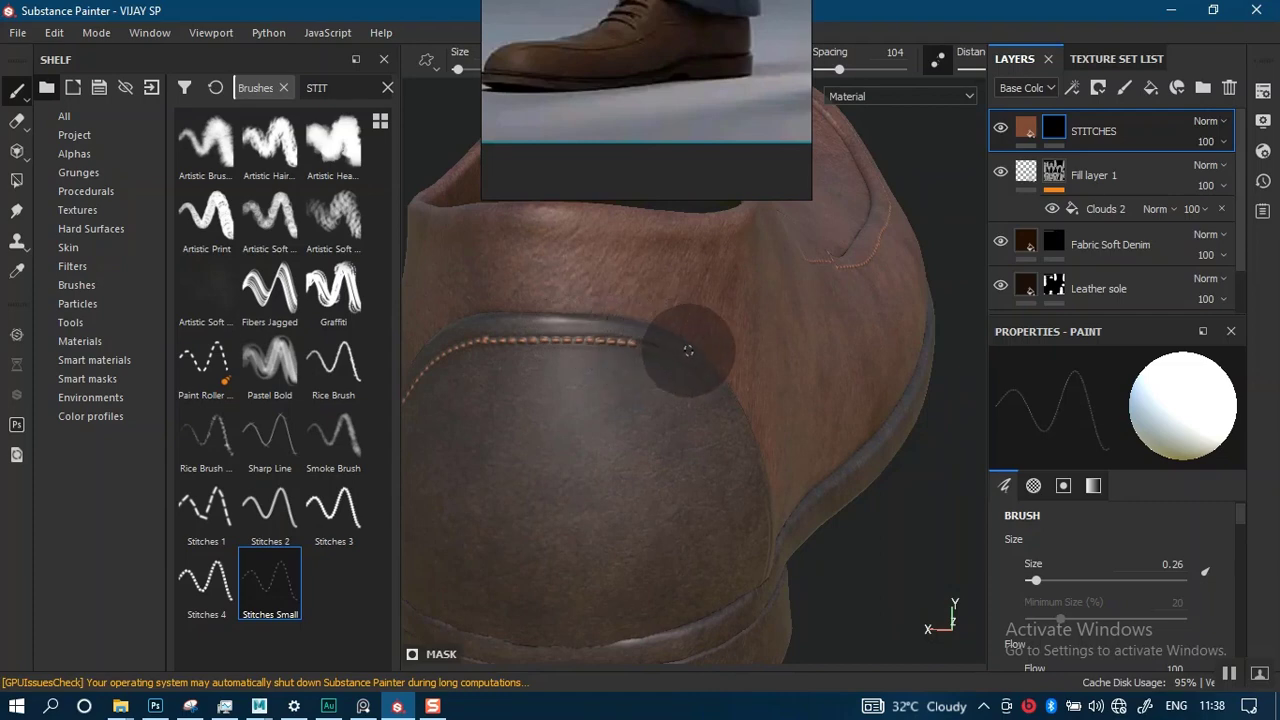
mouse_move(723, 380)
left_mouse_down("alt")
mouse_move(626, 409)
mouse_move(586, 323)
left_mouse_up("alt")
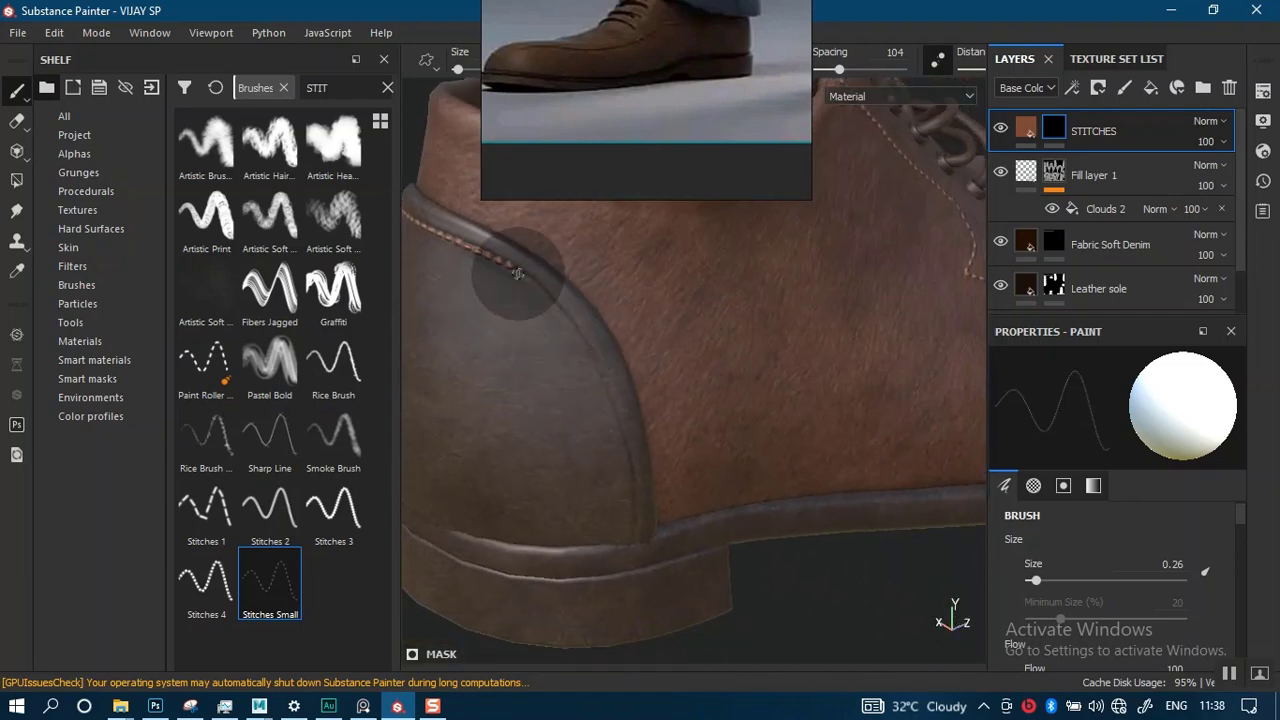
left_click_drag(513, 265, 549, 298)
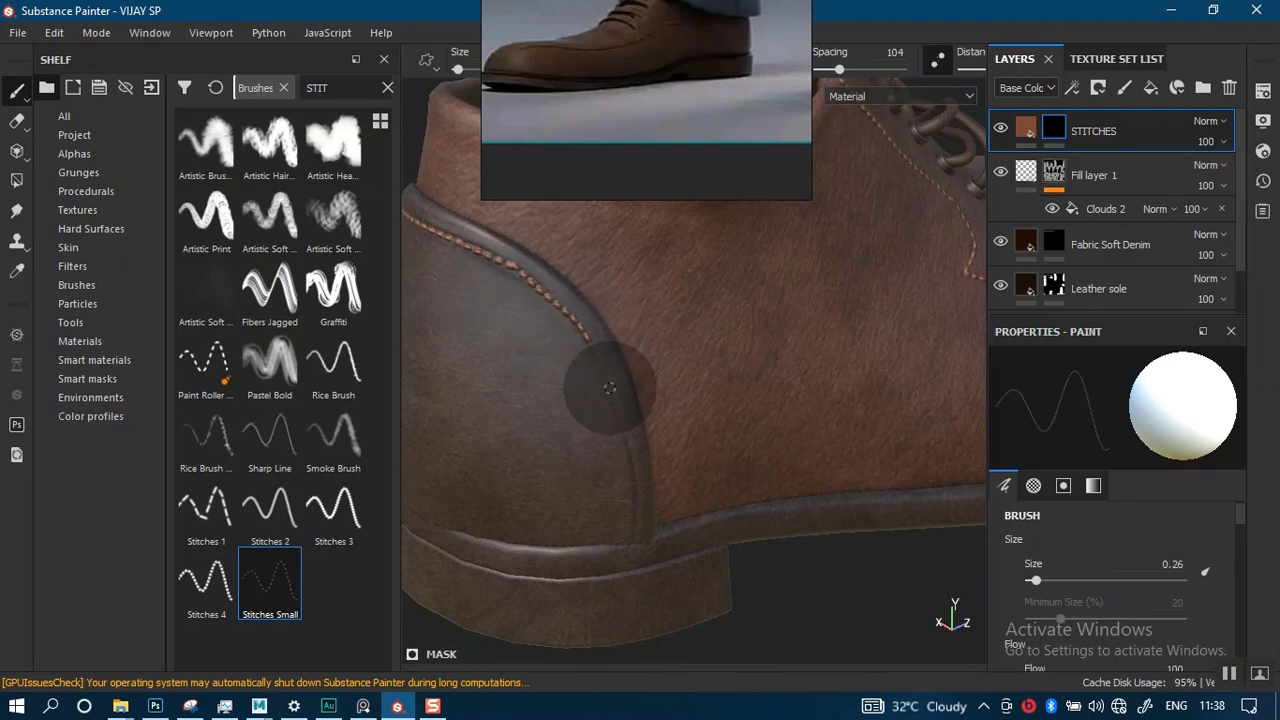
left_click_drag(622, 435, 627, 464)
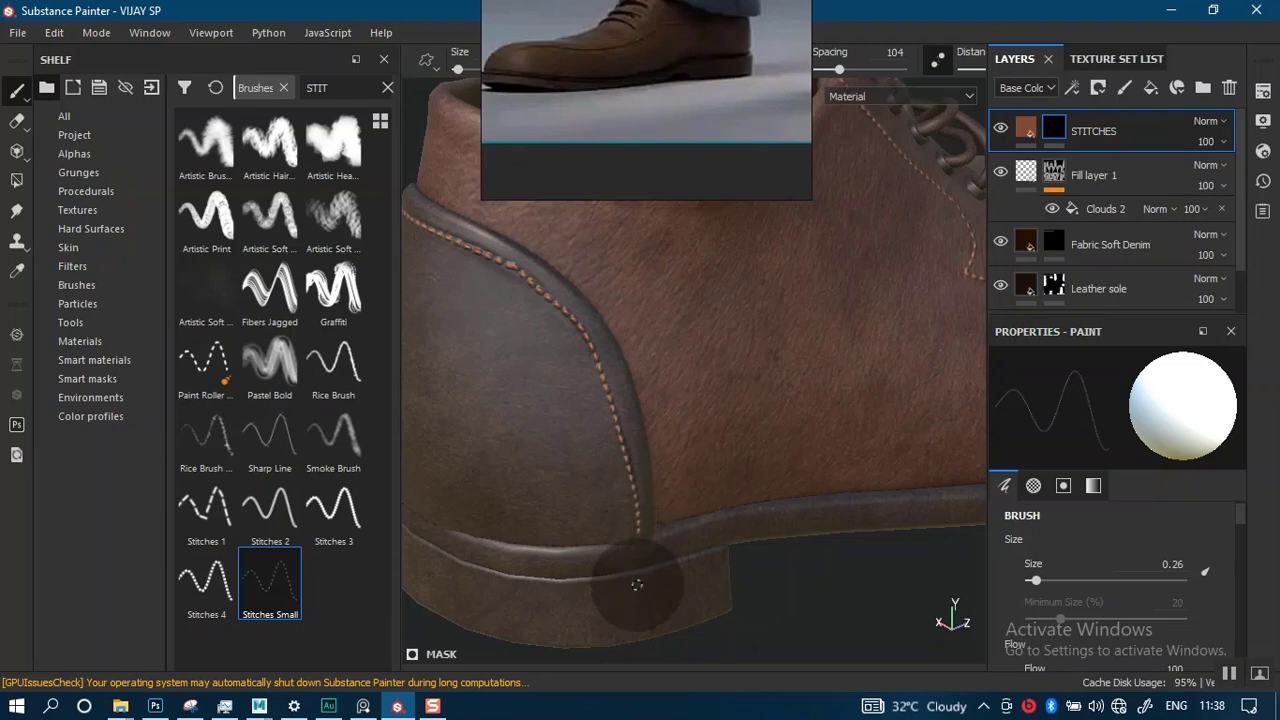
- Paint a stitch row along the collar edge up to the uppermost lace eyelet
right_click_drag(728, 511, 609, 429, "alt")
left_click_drag(609, 429, 556, 422, "alt")
middle_click_drag(715, 388, 580, 360, "alt")
right_click_drag(580, 360, 607, 447, "alt")
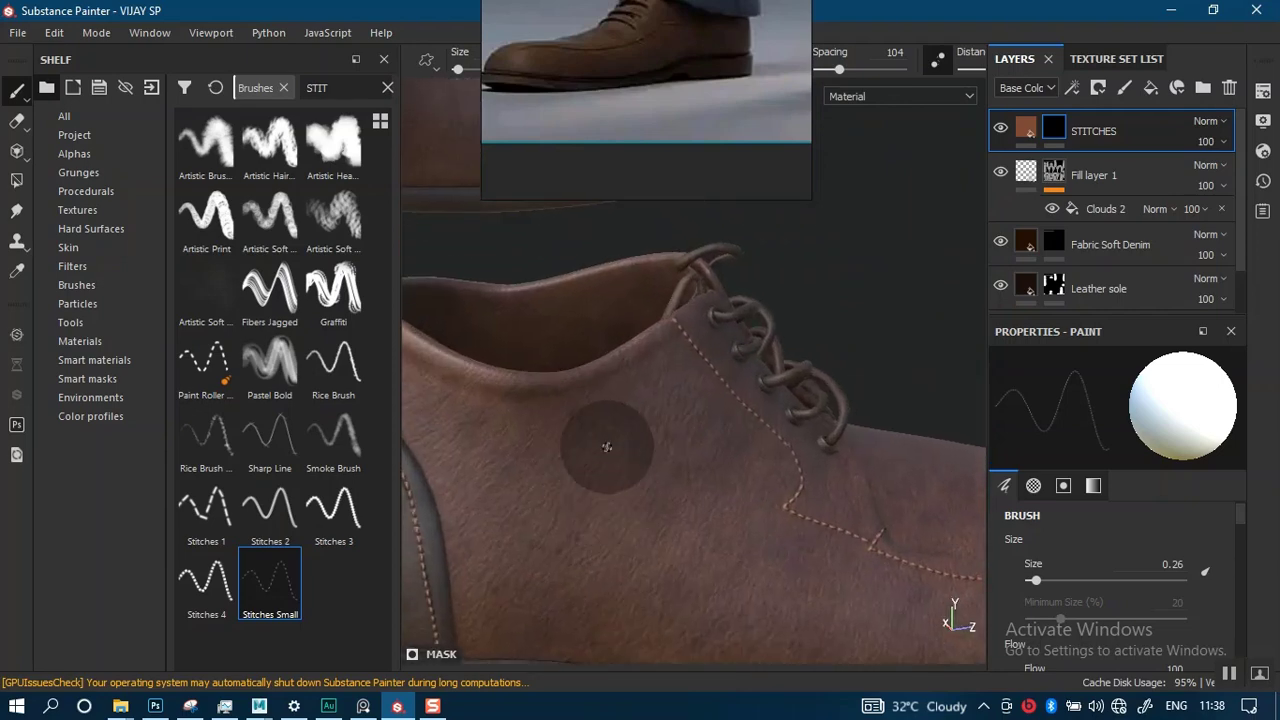
mouse_move(607, 447)
left_mouse_down("alt")
mouse_move(503, 443)
mouse_move(517, 449)
mouse_move(497, 457)
mouse_move(320, 435)
mouse_move(606, 423)
left_mouse_up("alt")
mouse_move(693, 380)
left_mouse_down("alt")
mouse_move(623, 443)
mouse_move(500, 476)
mouse_move(497, 314)
mouse_move(529, 391)
mouse_move(480, 406)
mouse_move(689, 371)
mouse_move(760, 446)
mouse_move(632, 313)
left_mouse_up("alt")
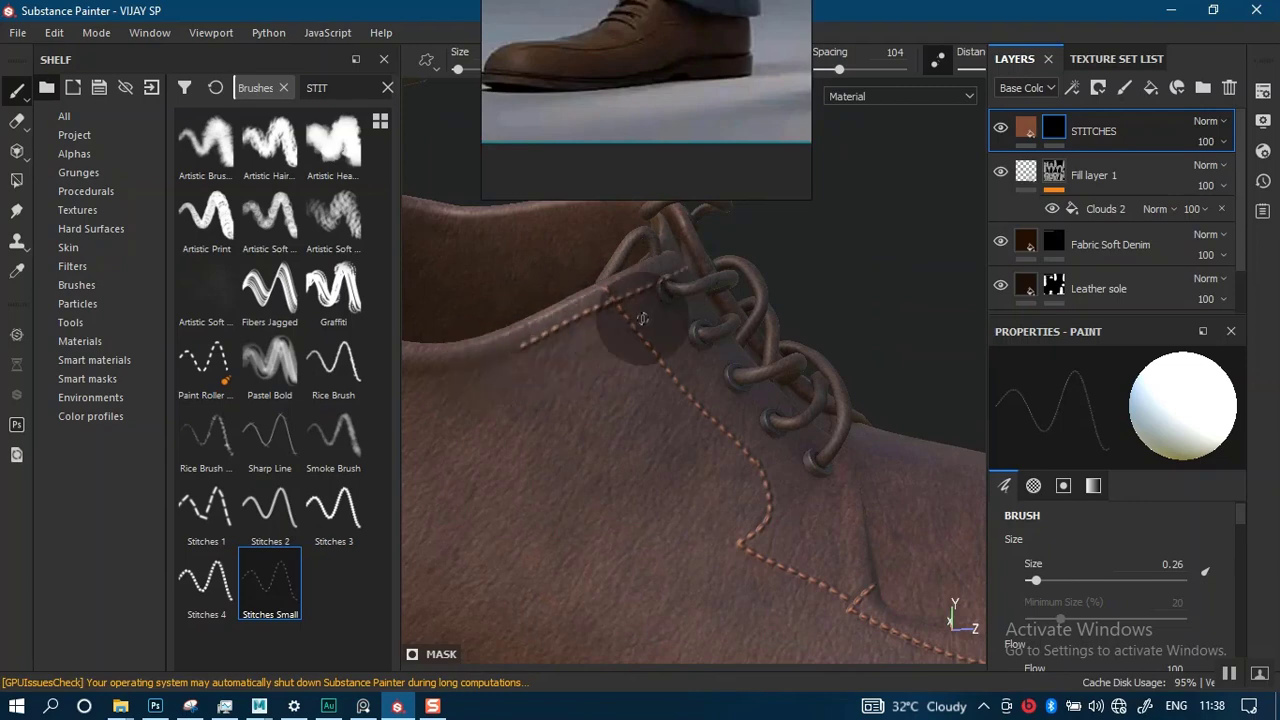
- Examine both shoes from a distance and the unstitched seams and laces of the other shoe up close
scroll(637, 471, "down", 6)
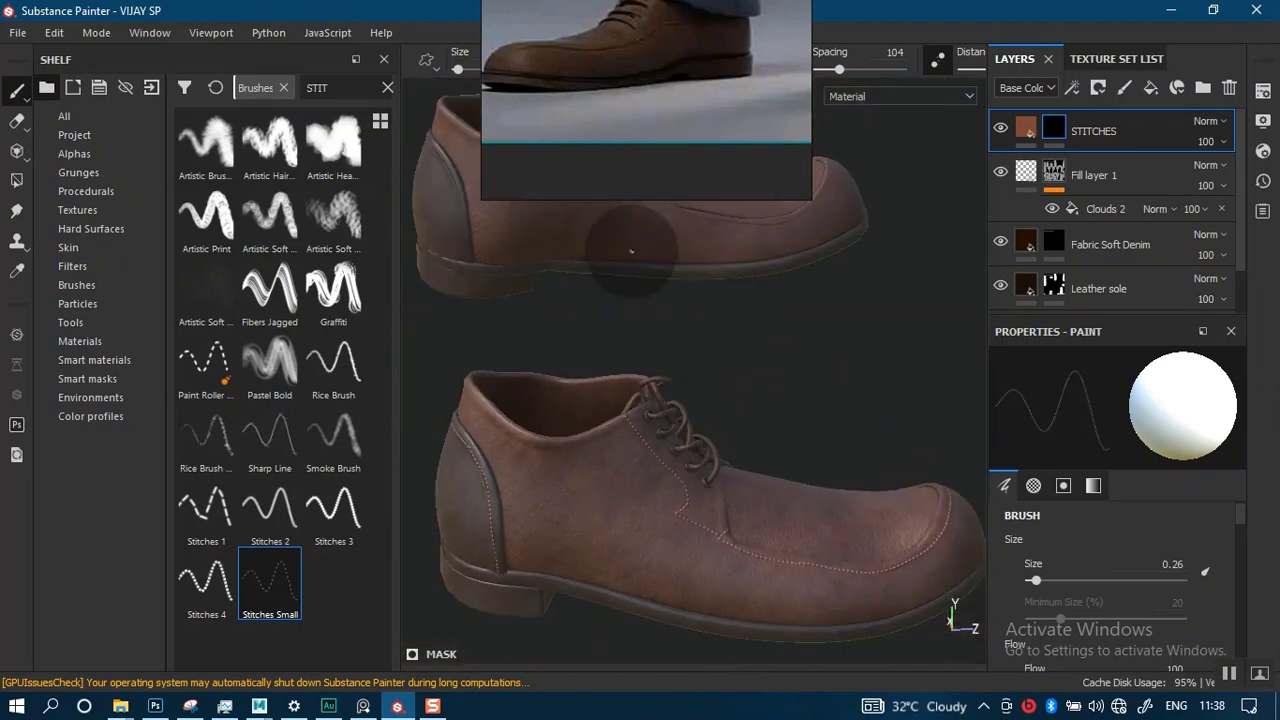
scroll(620, 350, "down", 3)
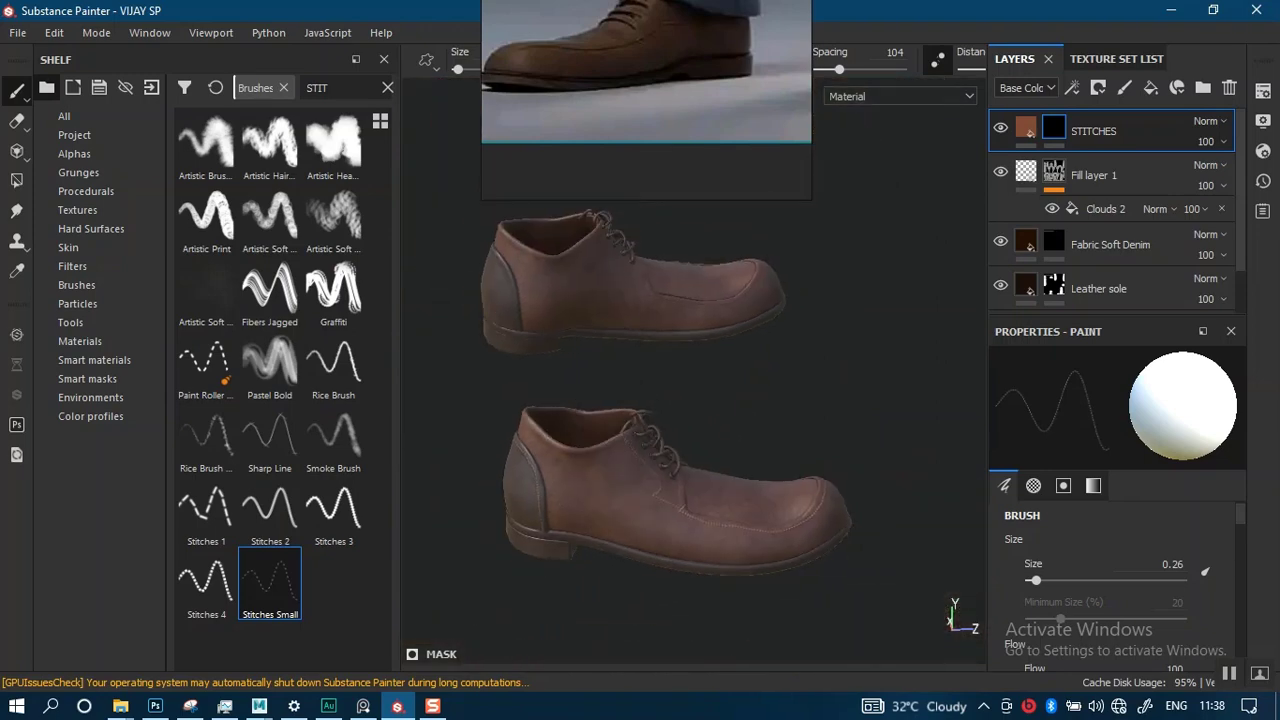
left_click_drag(619, 453, 500, 452, "alt")
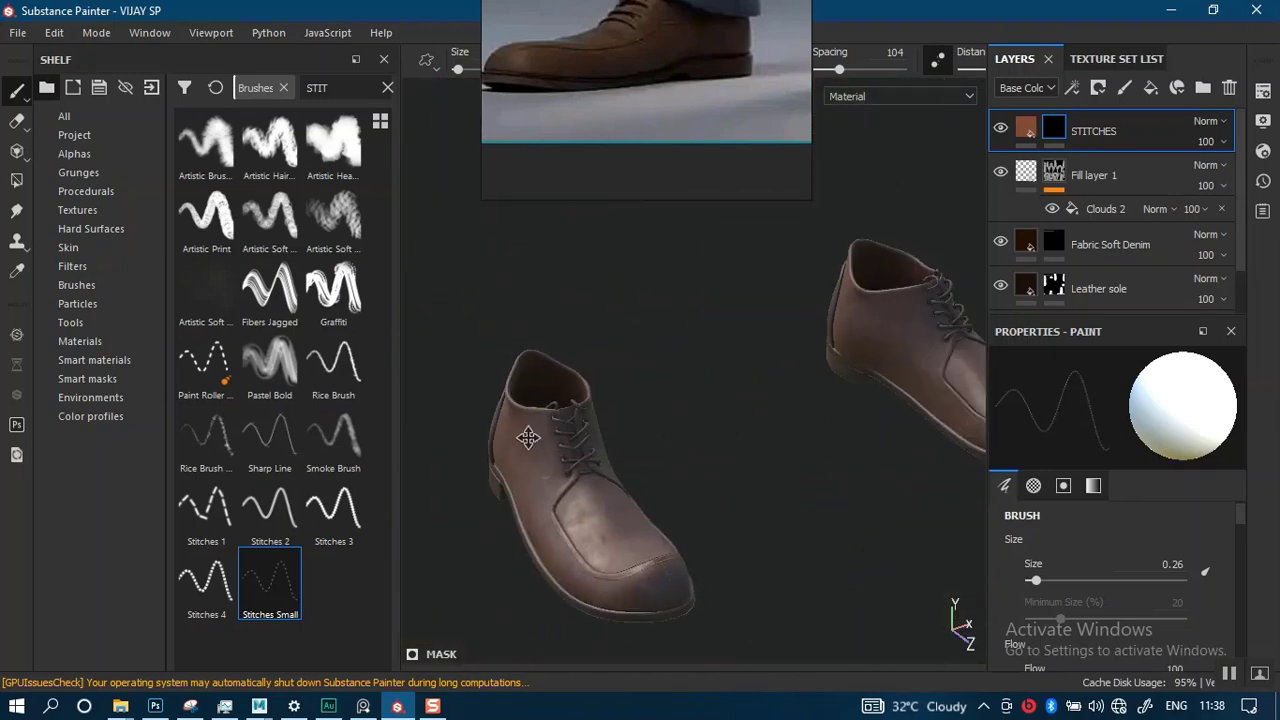
middle_click_drag(529, 437, 469, 406, "alt")
scroll(650, 380, "up", 3)
middle_click_drag(688, 340, 628, 400, "alt")
right_click_drag(628, 400, 646, 486, "alt")
left_click_drag(646, 486, 712, 470, "alt")
middle_click_drag(700, 446, 520, 370, "alt")
right_click_drag(660, 514, 641, 559, "alt")
left_click_drag(668, 512, 588, 484, "alt")
middle_click_drag(600, 472, 517, 554, "alt")
middle_click_drag(690, 410, 563, 583, "alt")
right_click_drag(614, 538, 623, 603, "alt")
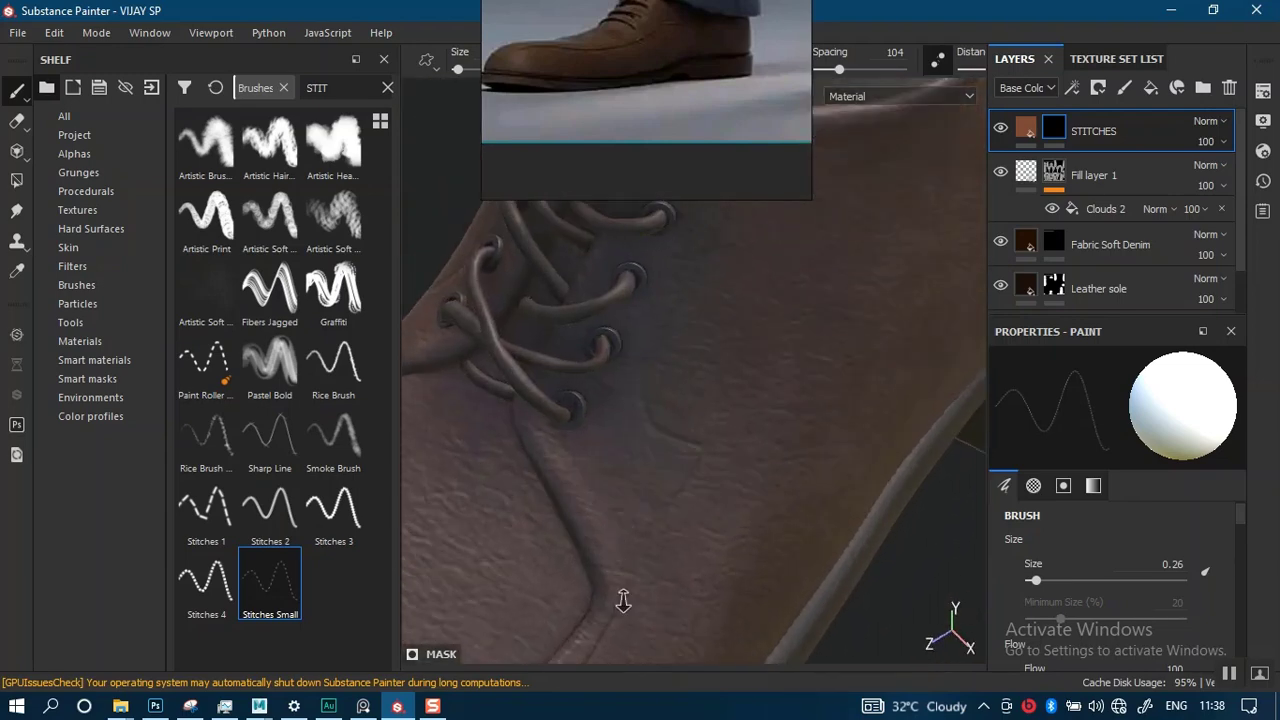
middle_click_drag(623, 603, 580, 718, "alt")
left_click_drag(580, 718, 594, 712, "alt")
right_click_drag(626, 486, 703, 414, "shift")
mouse_move(648, 441)
middle_mouse_down("alt")
mouse_move(674, 419)
mouse_move(651, 426)
middle_mouse_up("alt")
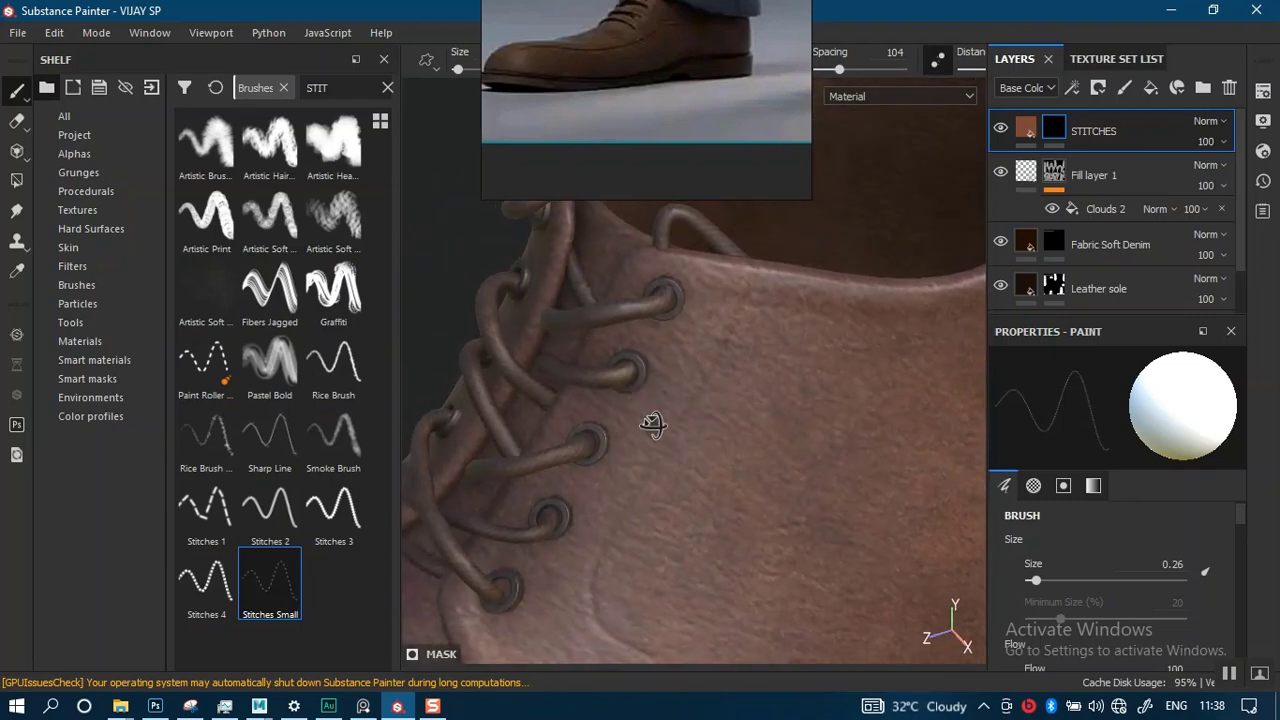
left_click_drag(651, 426, 716, 402, "alt")
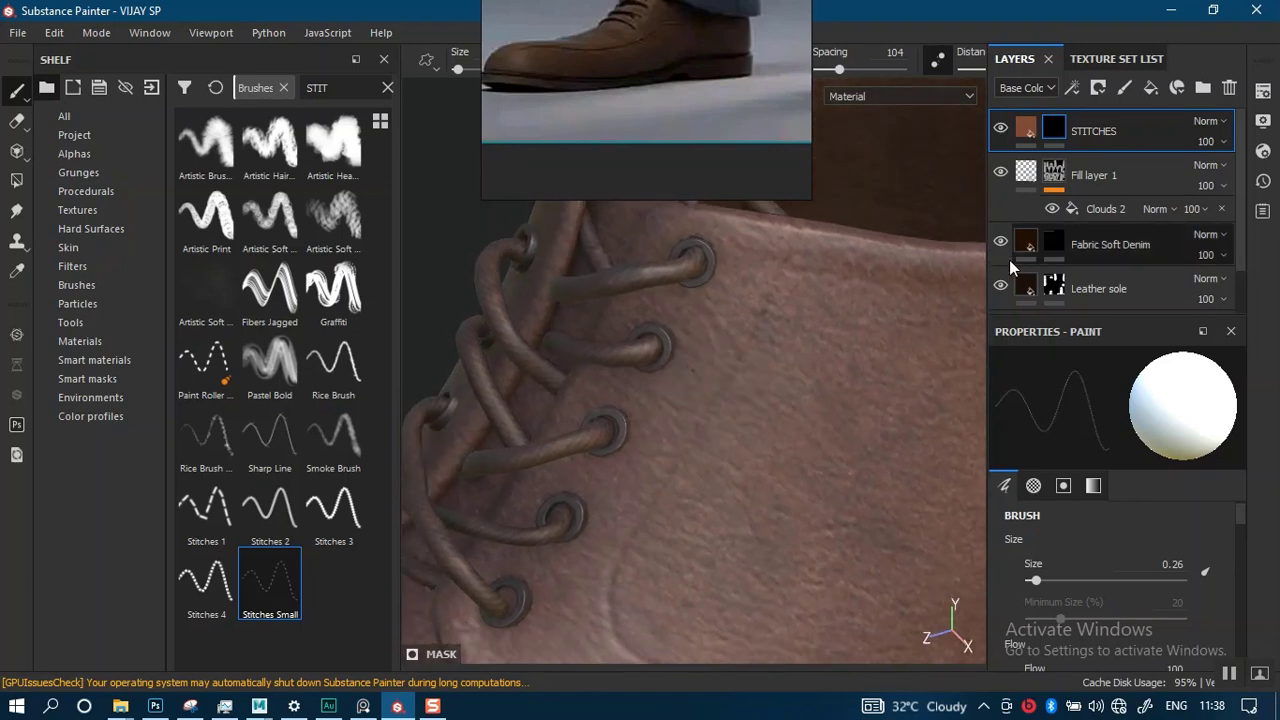
- Set the Fabric Soft Denim layer's Height Position to 0.78 and Height Range to 0.68
left_click(1058, 240)
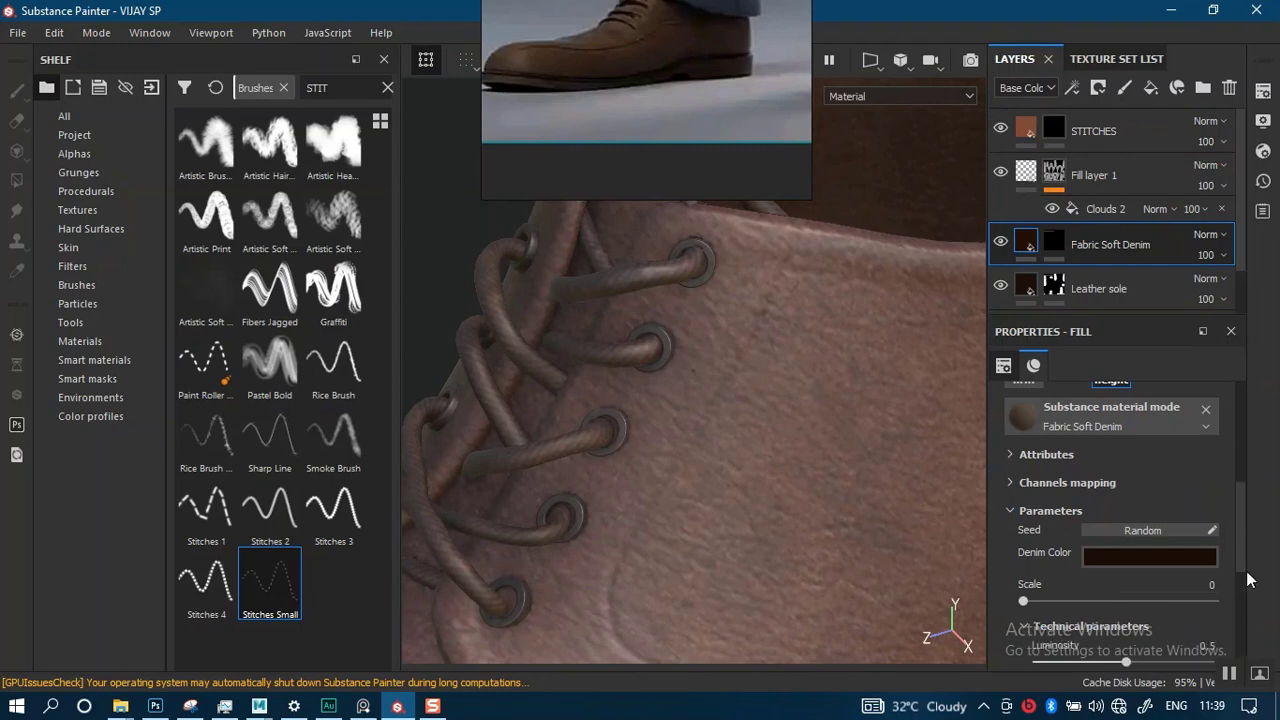
scroll(1234, 596, "down", 5)
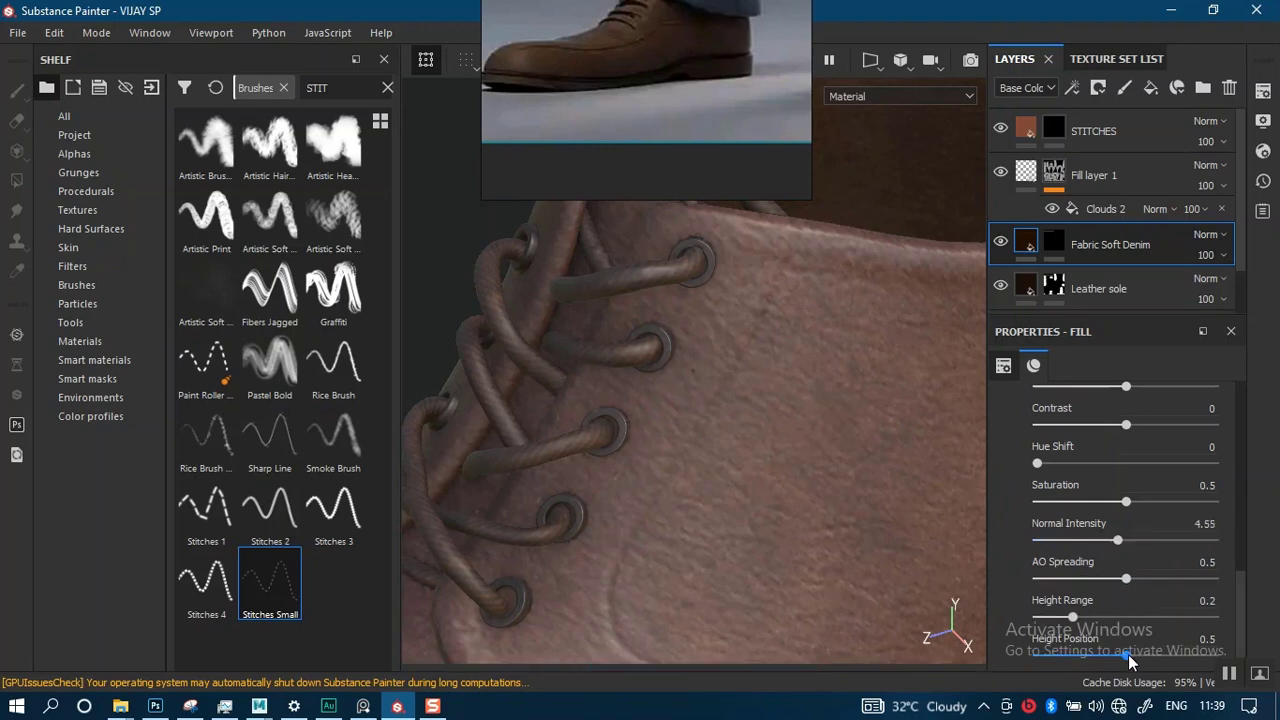
left_click(1174, 655)
left_click(1157, 620)
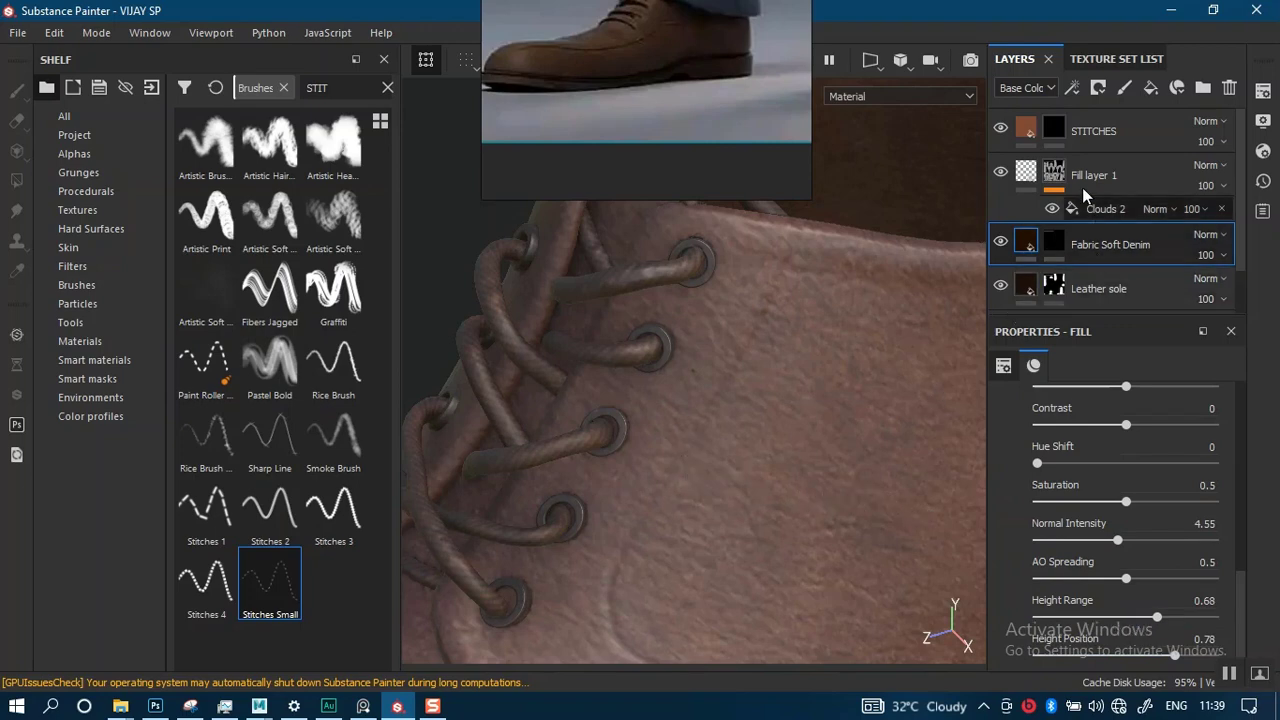
- Check the layers' Height channel blending and return the layer stack to Base Color
left_click(1040, 88)
left_click(1020, 155)
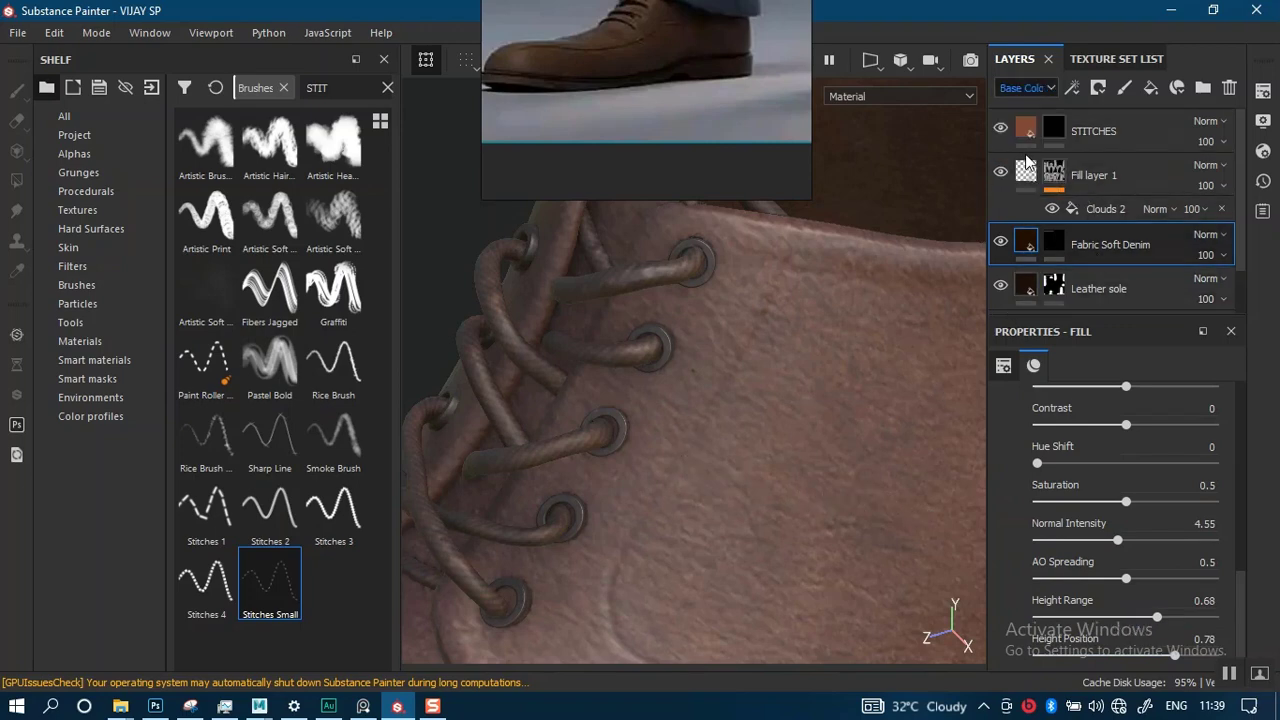
left_click(1033, 90)
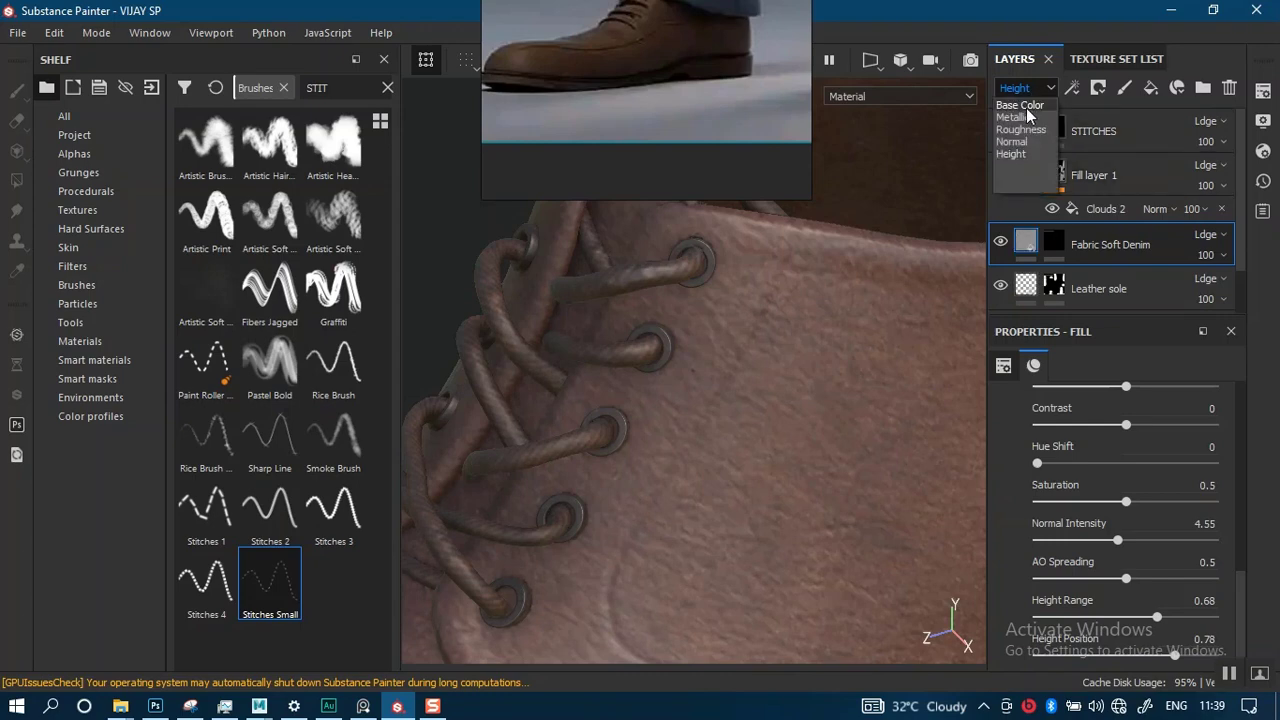
left_click(1020, 106)
- Inspect the lace texture up close and review the Fabric Soft Denim layer's parameters
left_click_drag(634, 443, 866, 497, "alt")
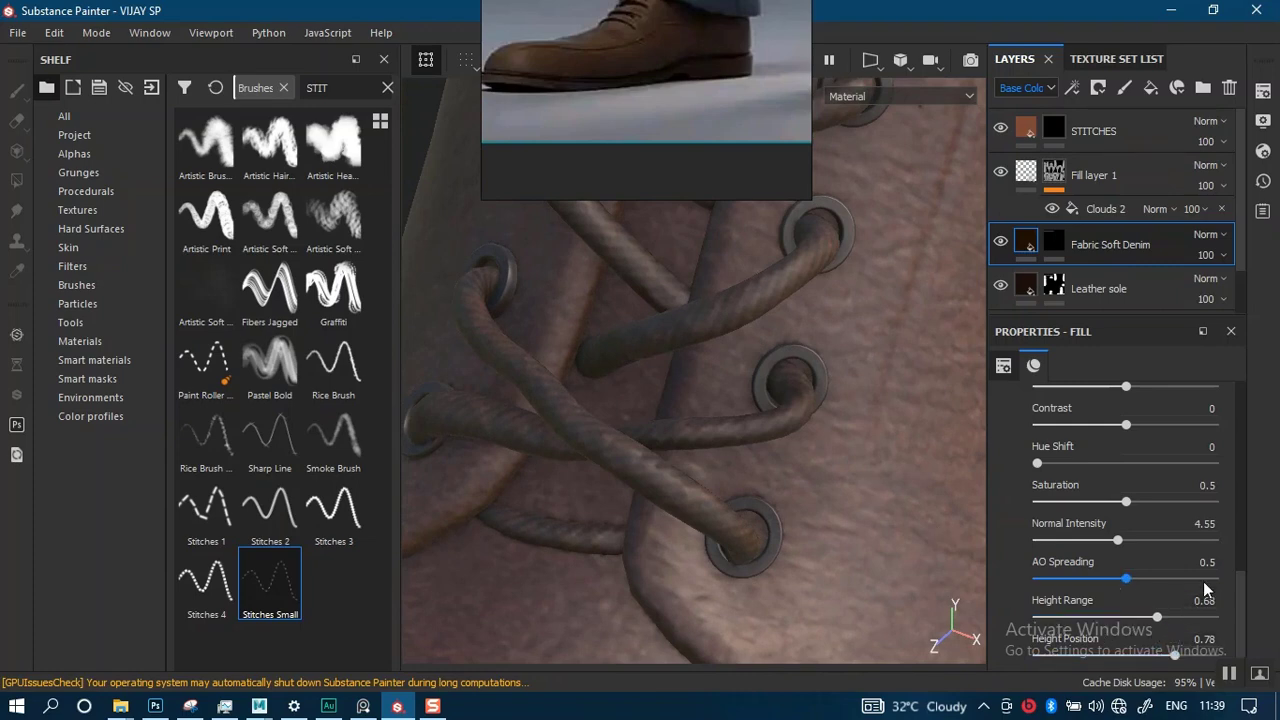
left_click_drag(1237, 600, 1237, 527)
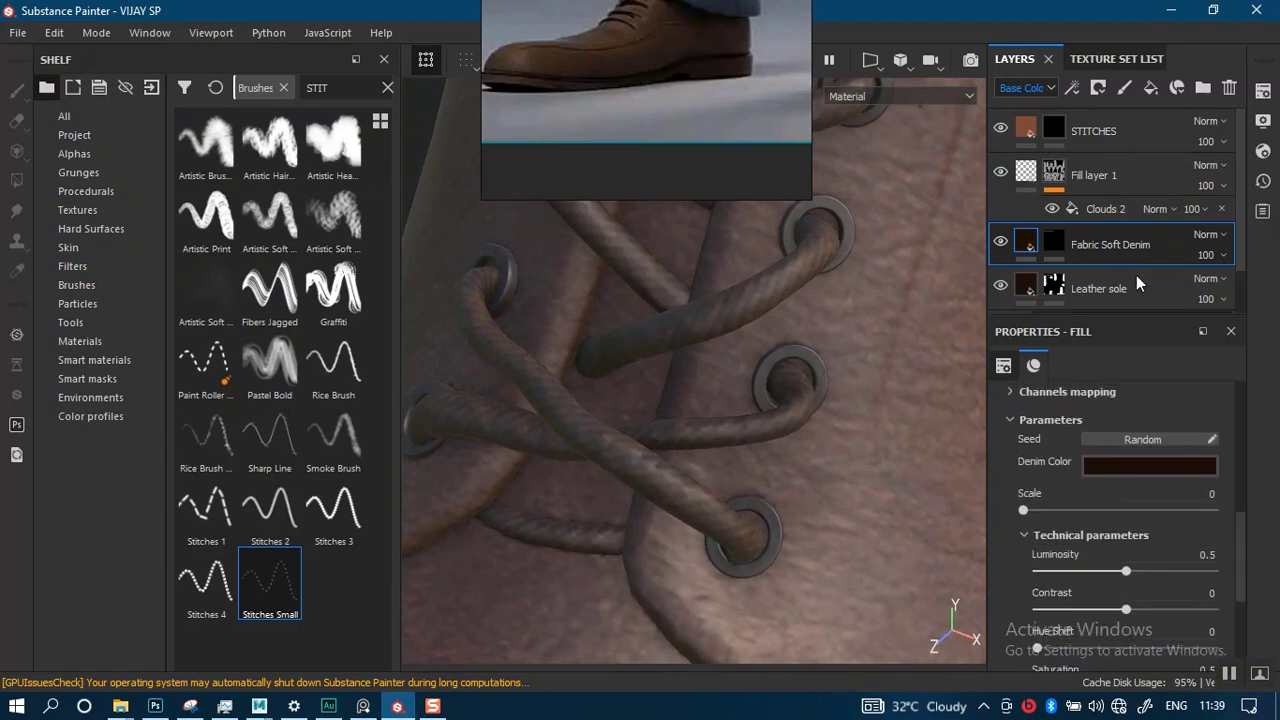
left_click(1001, 245)
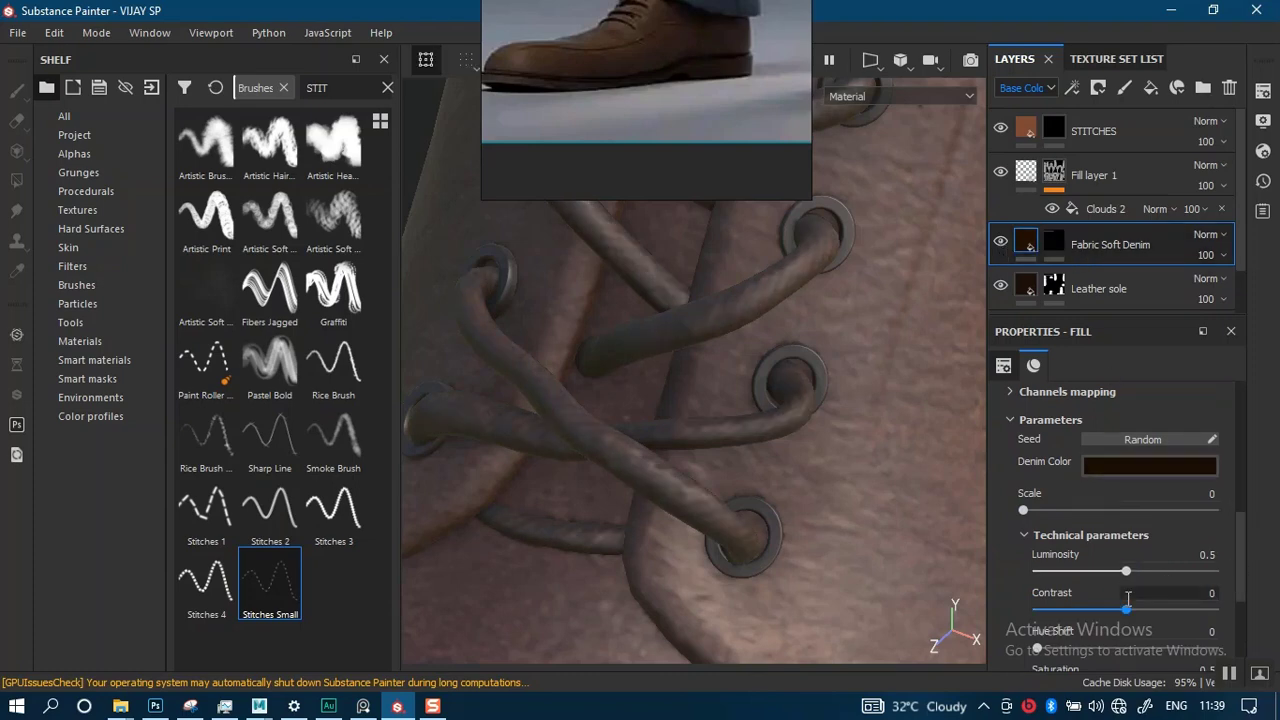
scroll(1230, 577, "down", 5)
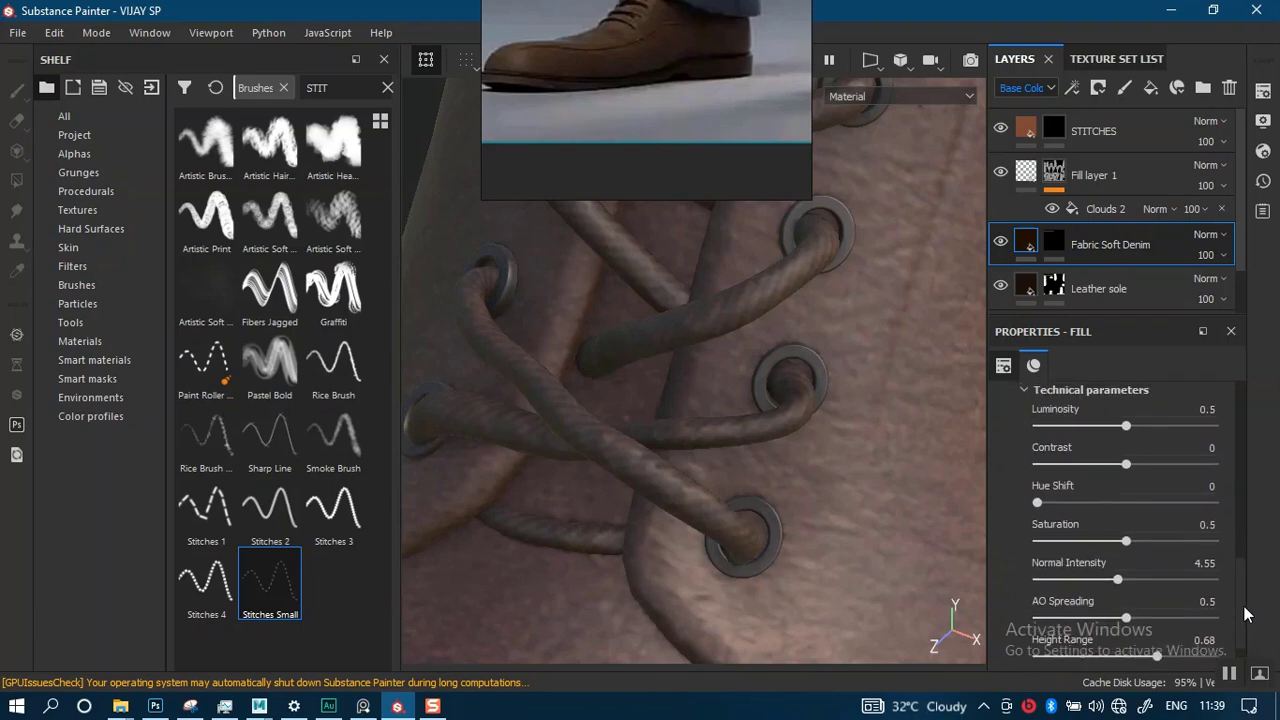
left_click_drag(1244, 607, 1231, 525)
left_click(1194, 588)
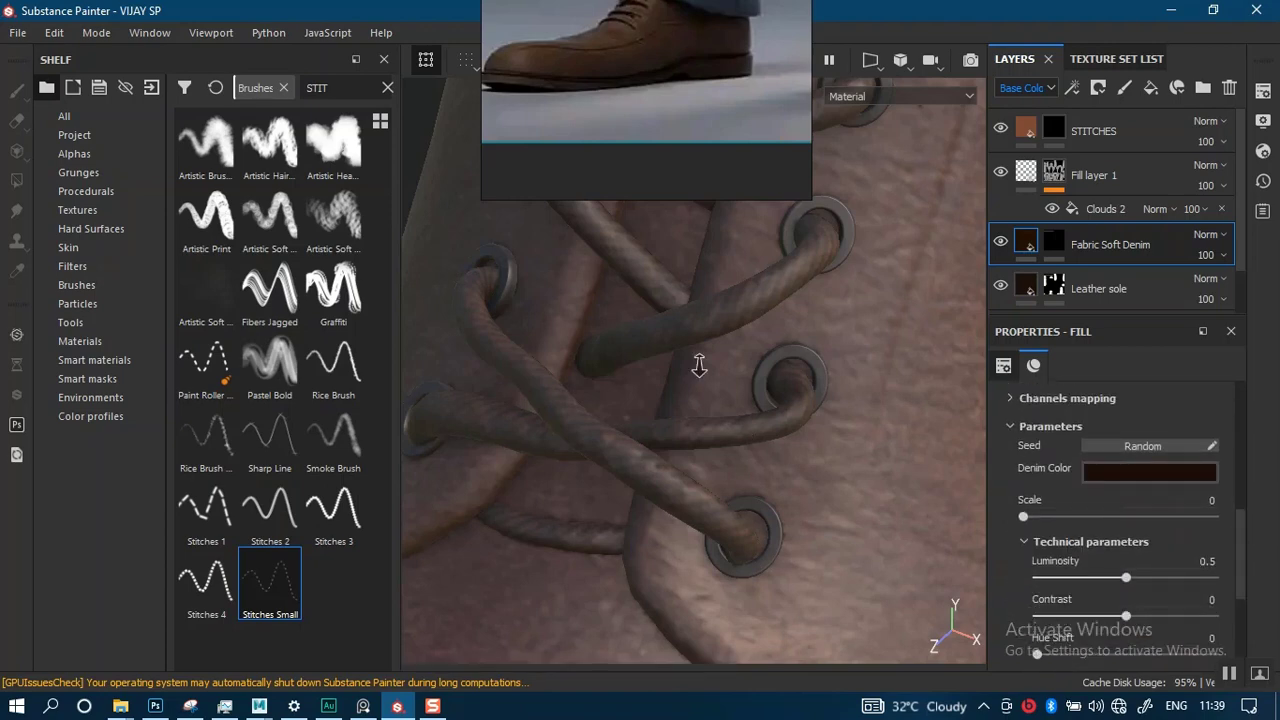
right_click_drag(699, 366, 766, 203, "alt")
left_click_drag(766, 203, 814, 223, "alt")
right_click_drag(814, 223, 791, 357, "alt")
middle_click_drag(791, 357, 726, 394, "alt")
right_click_drag(726, 394, 808, 455, "alt")
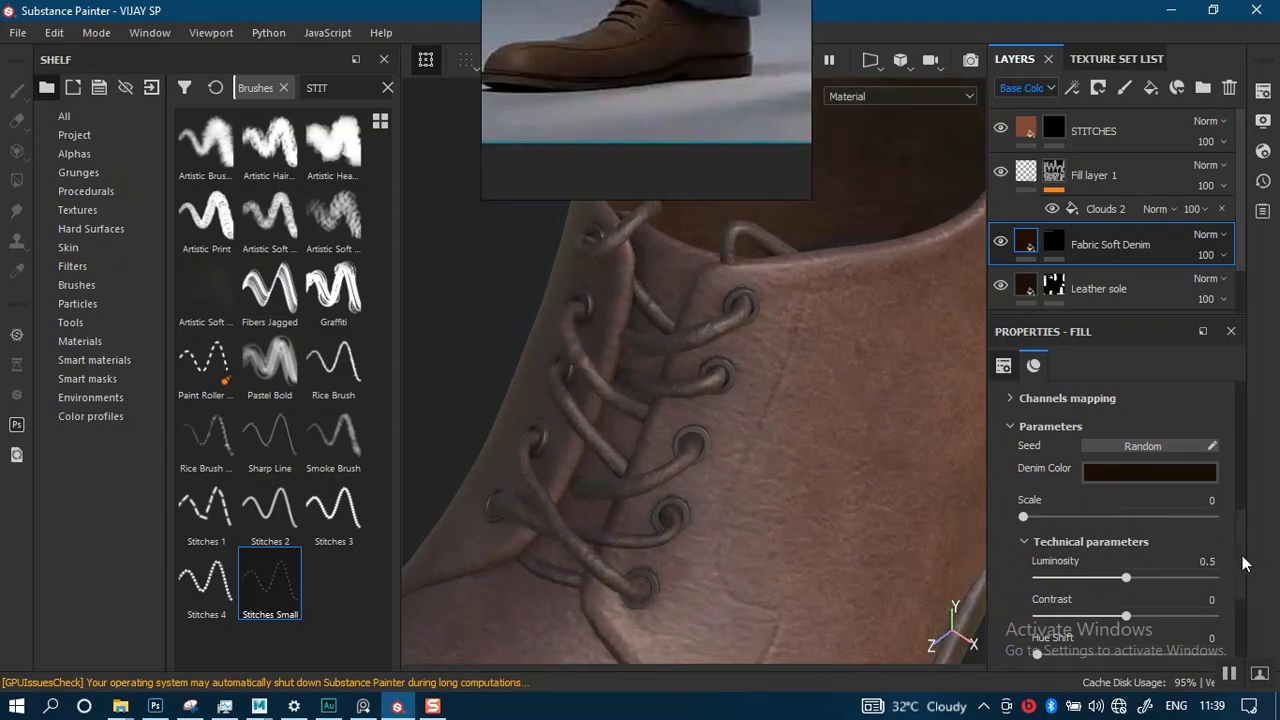
- Set the Fabric Soft Denim layer's UV scale to 10, undoing the trial scale change first
left_click_drag(1242, 555, 1237, 463)
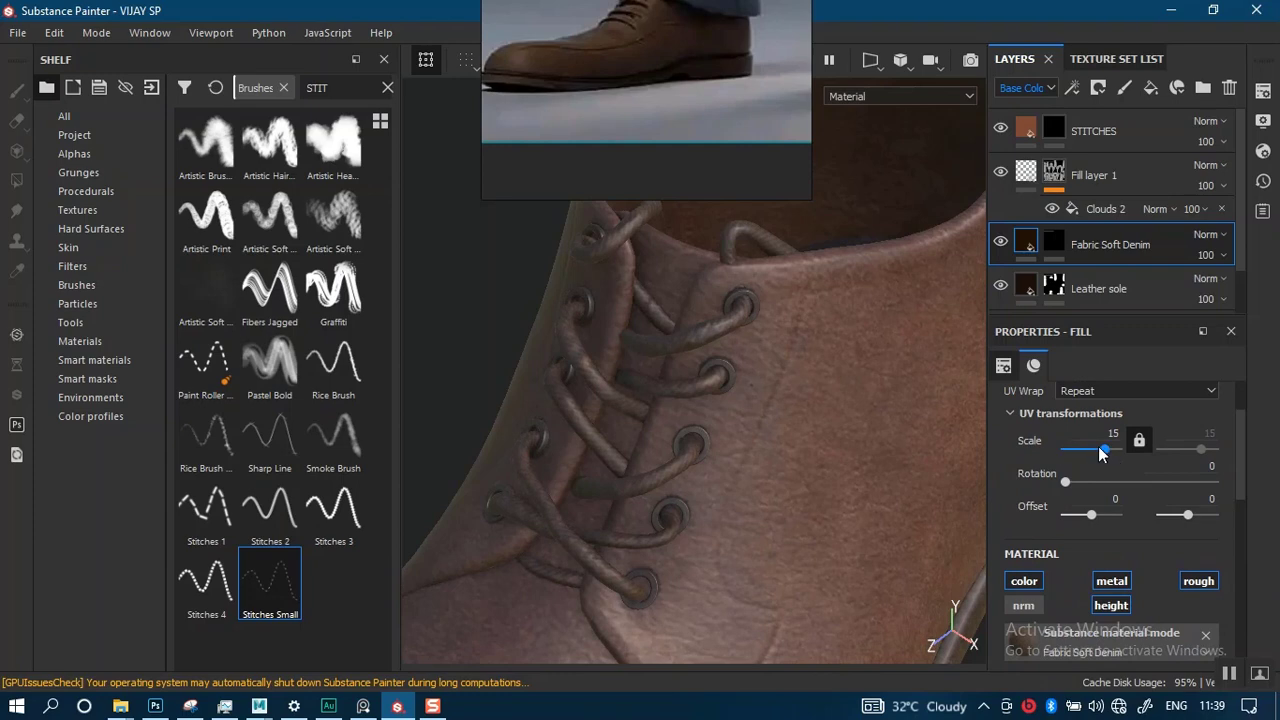
left_click_drag(1101, 453, 1099, 454)
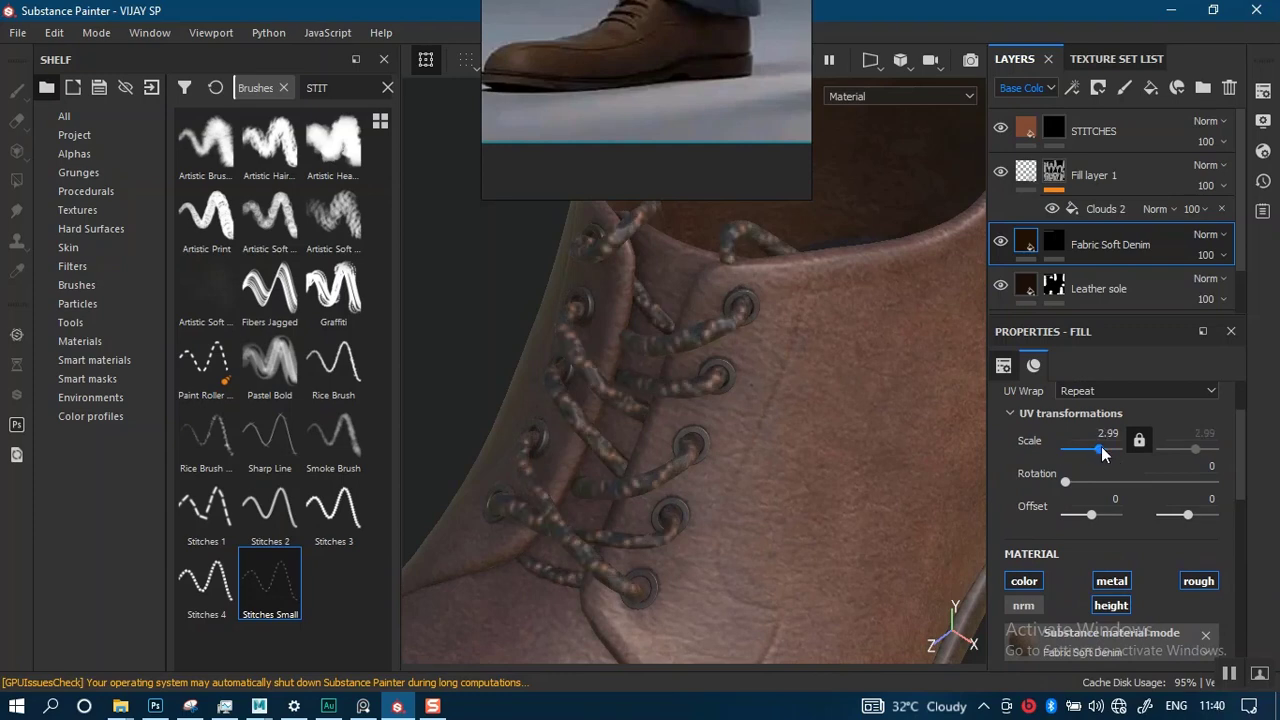
key("ctrl+z")
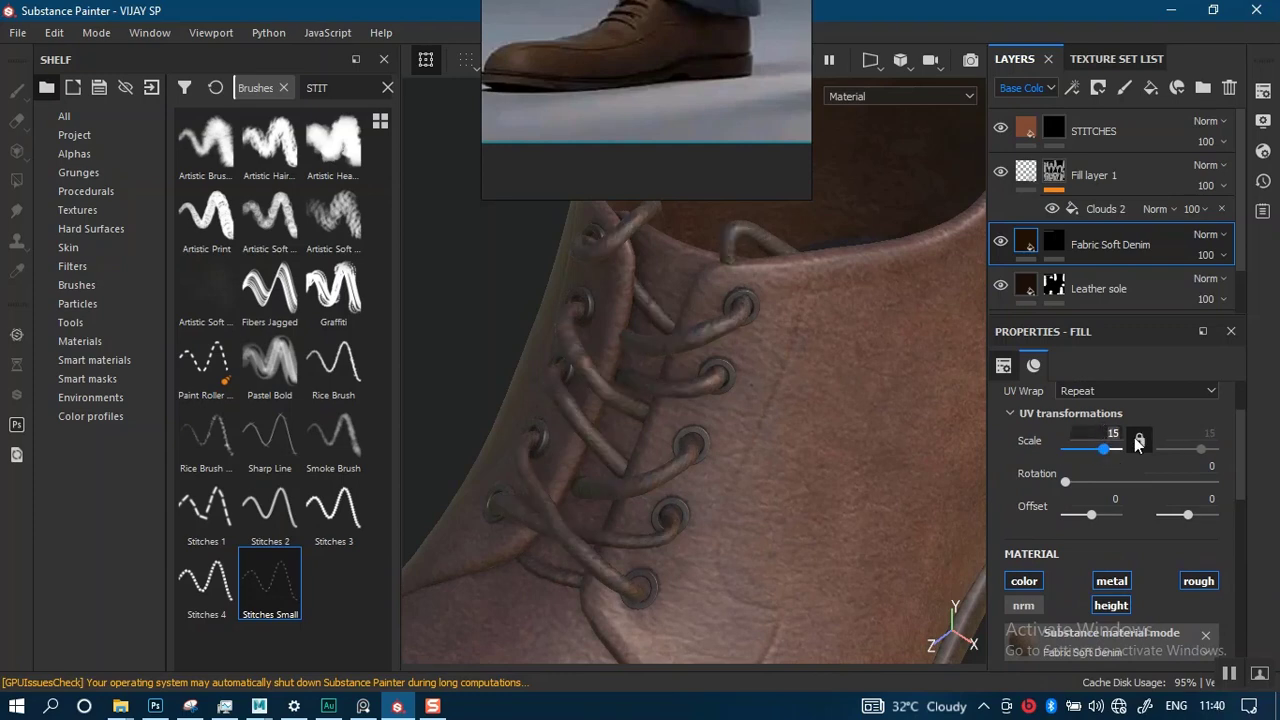
key("Return")
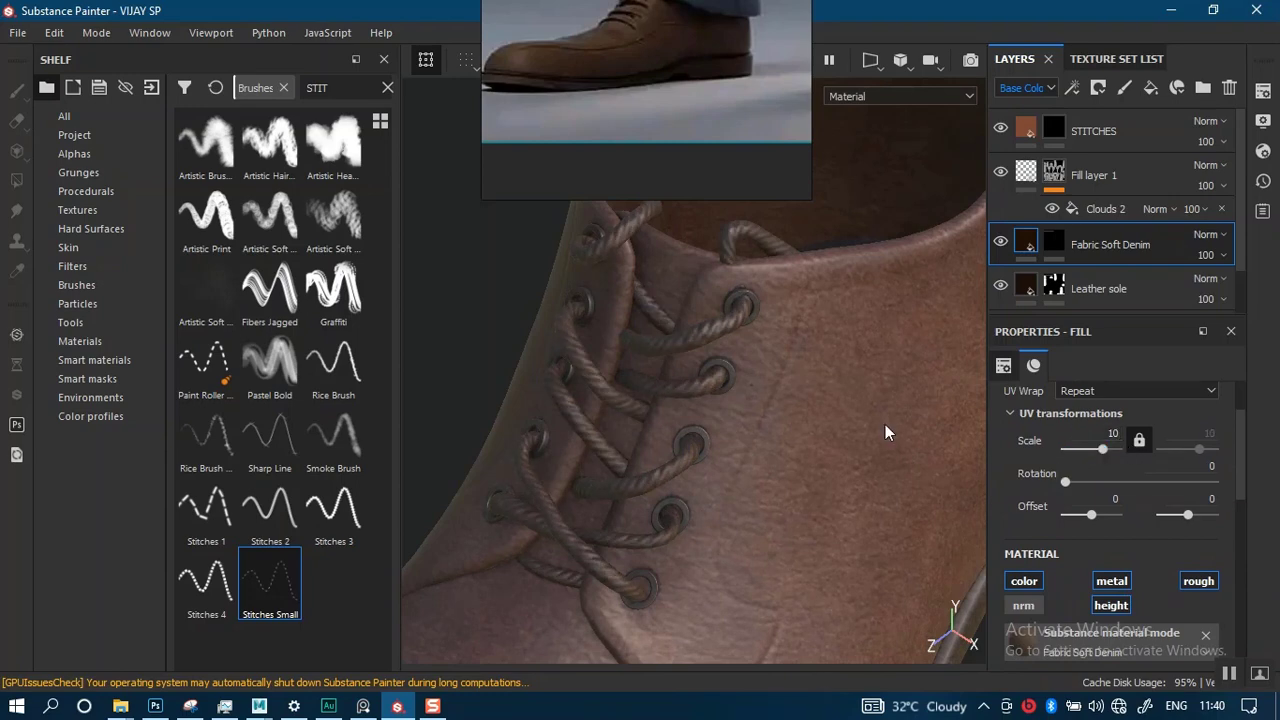
- On the STITCHES mask, paint a line of stitches from the collar down the seam beside the lace eyelets
right_click_drag(752, 502, 745, 620, "alt")
left_click_drag(728, 490, 724, 480, "alt")
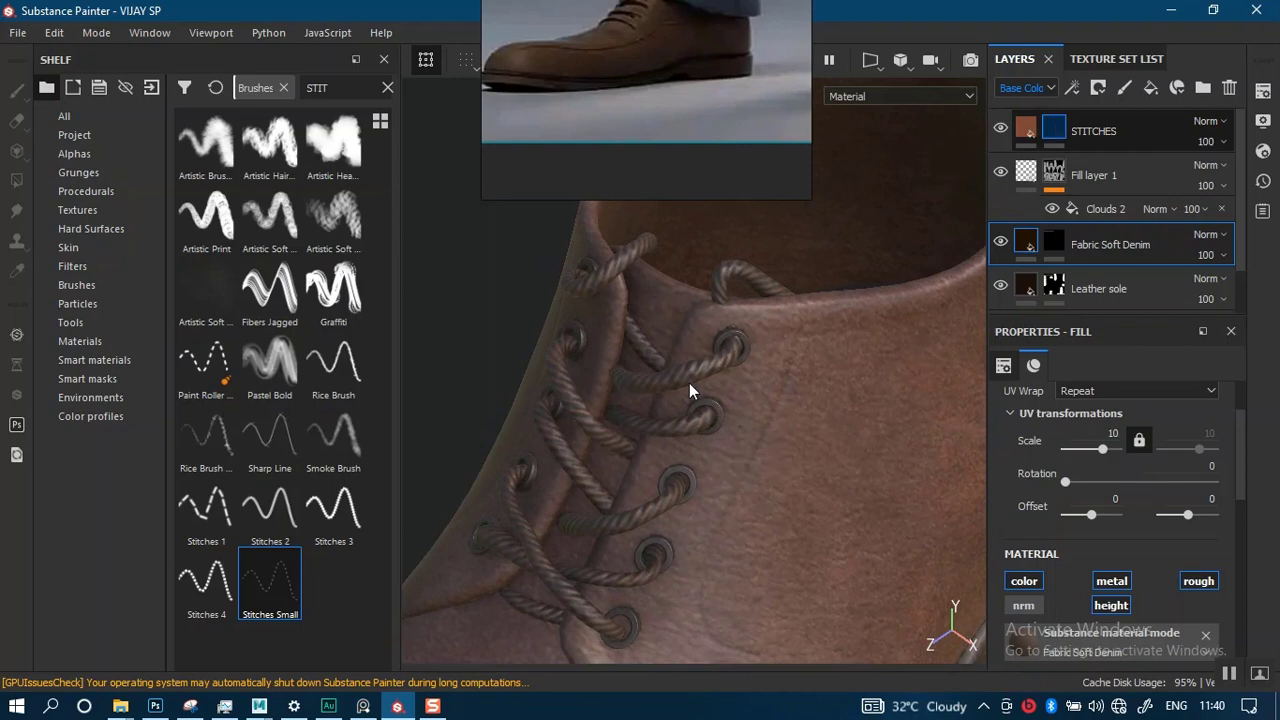
middle_click_drag(712, 400, 723, 395, "alt")
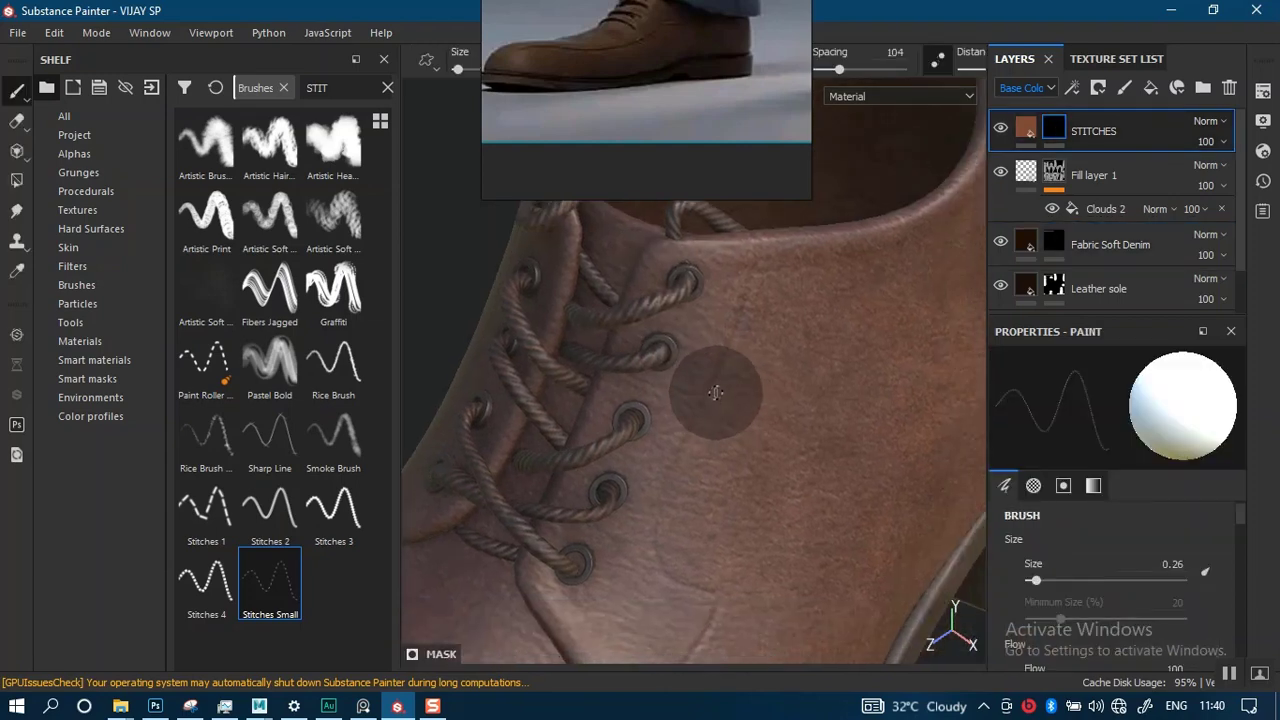
right_click_drag(714, 491, 722, 352, "alt")
middle_click_drag(761, 295, 746, 371, "alt")
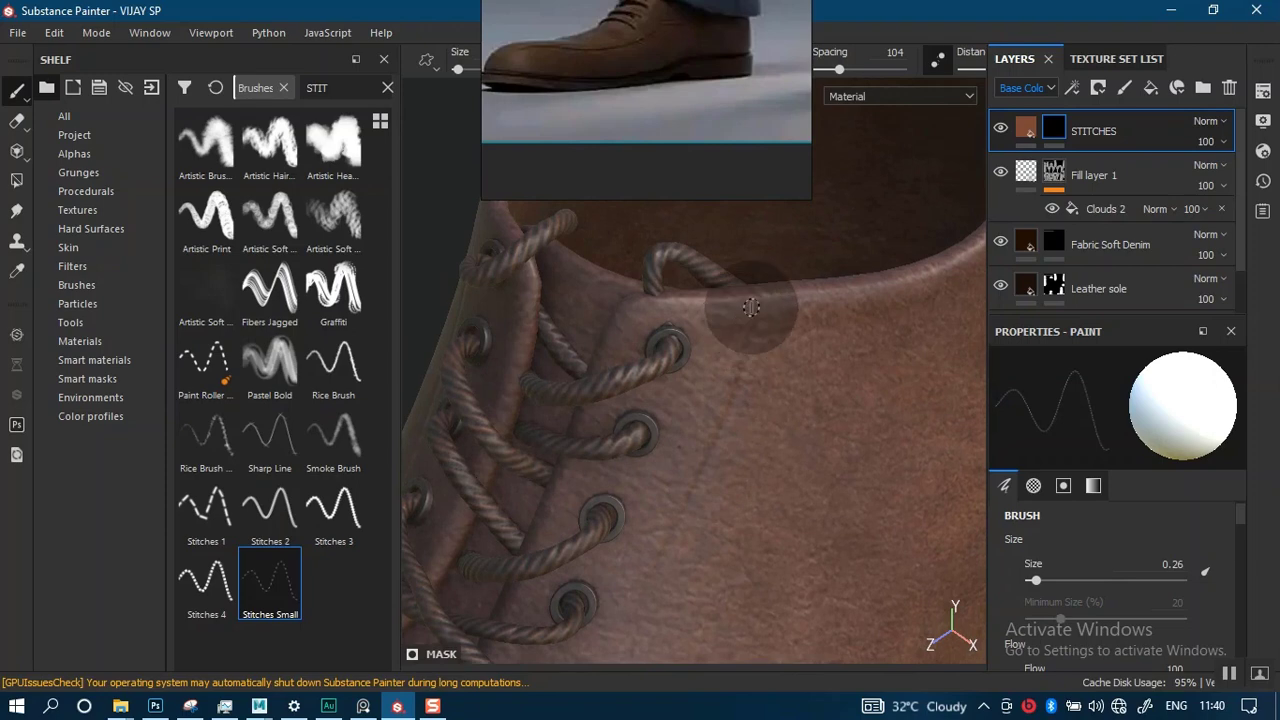
left_click_drag(756, 303, 726, 410)
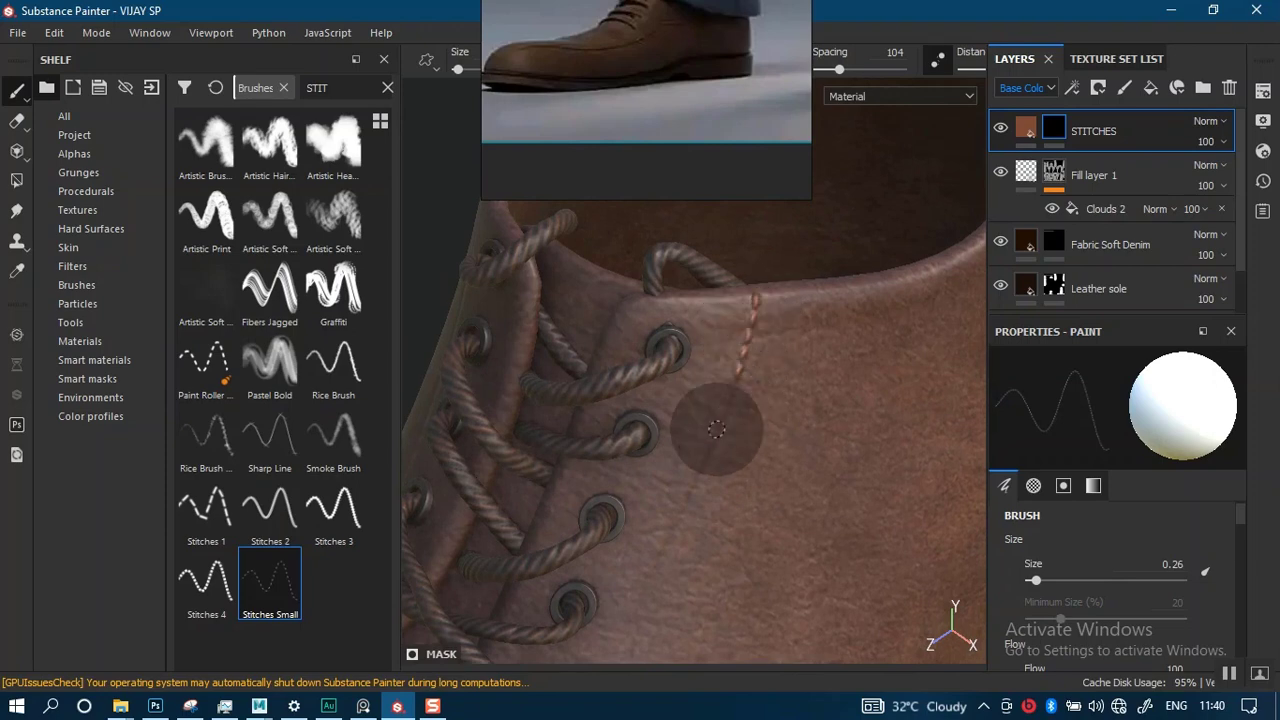
left_click_drag(702, 466, 651, 578)
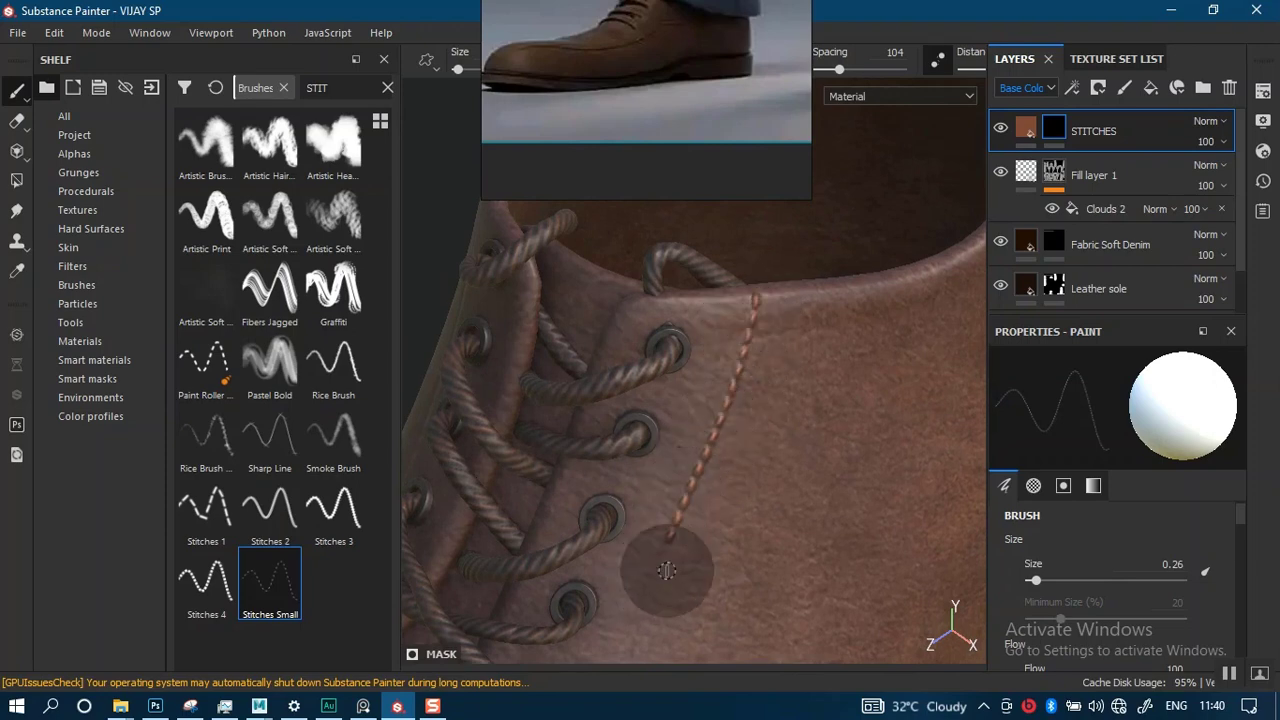
- Continue the stitching past the lowest eyelets and around the curved lower corner of the eyelet panel seam
middle_click_drag(668, 569, 751, 329, "alt")
left_click_drag(801, 392, 766, 385, "alt")
left_click_drag(760, 292, 701, 398)
mouse_move(695, 432)
left_mouse_down()
mouse_move(711, 476)
mouse_move(796, 503)
left_mouse_up()
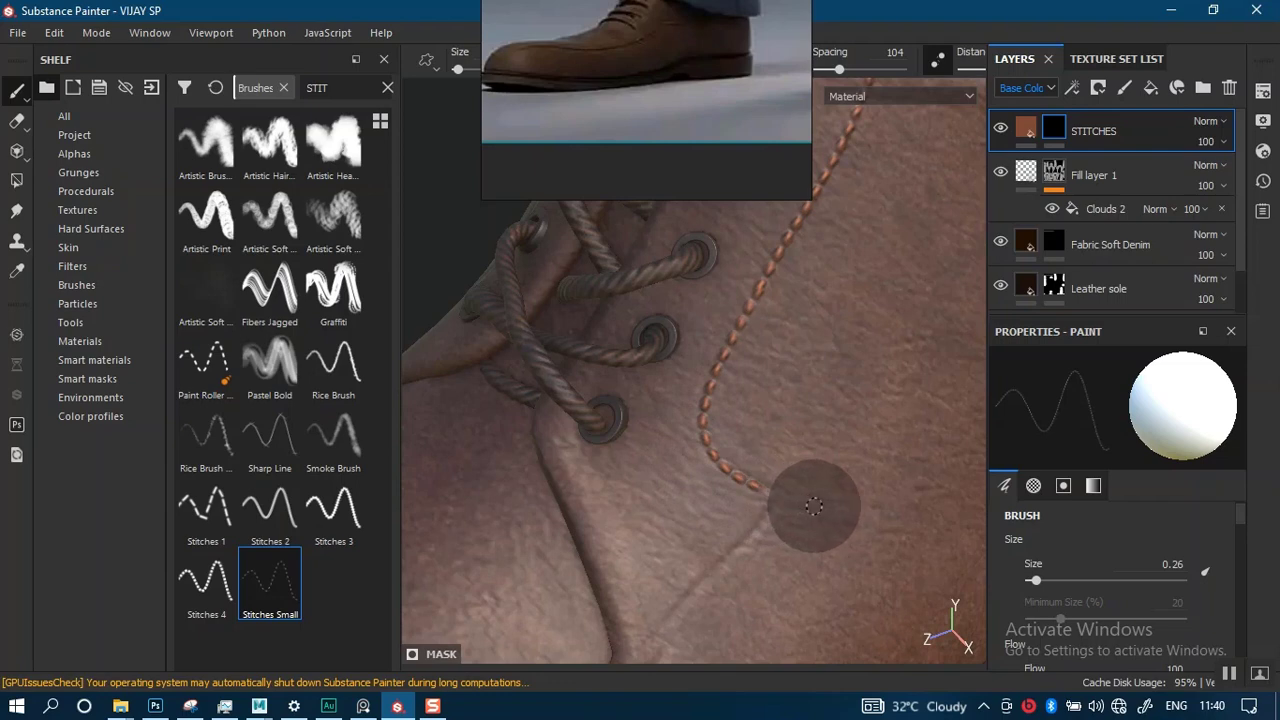
- Paint stitches from the eyelet panel corner along the groove below the vamp edge, around to the front of the toe
middle_click_drag(789, 517, 817, 277)
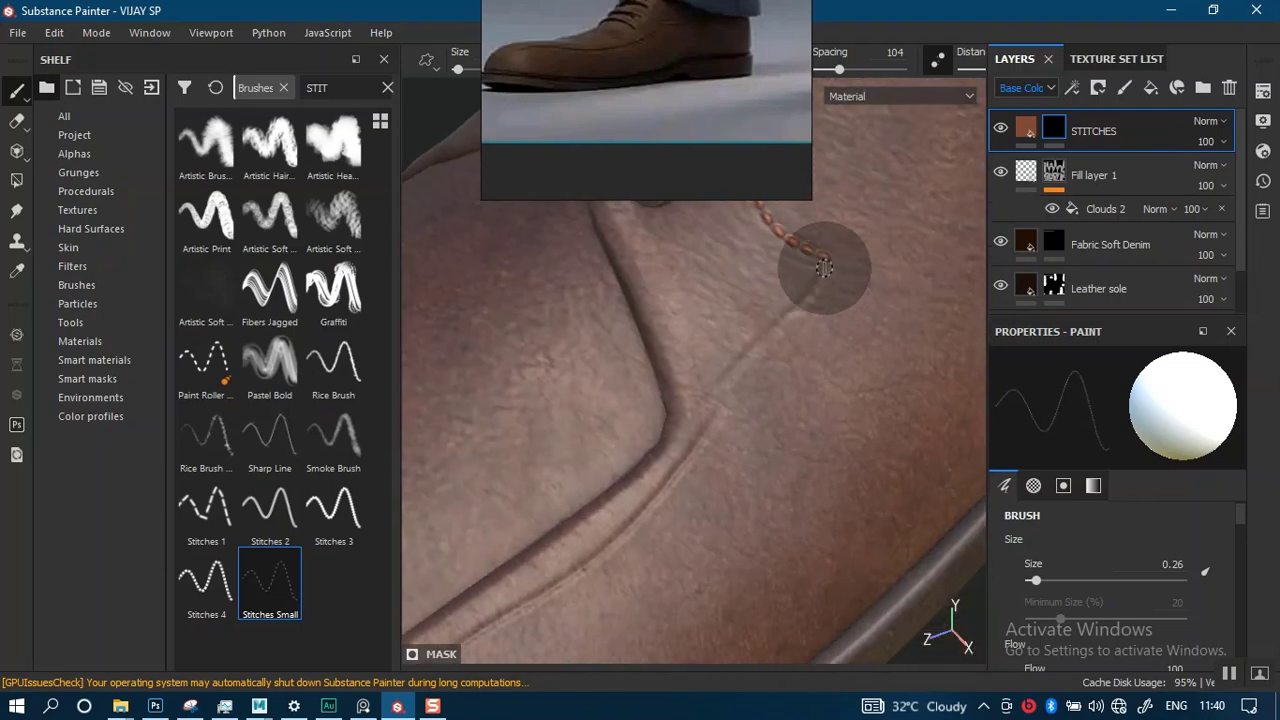
mouse_move(823, 266)
left_mouse_down()
mouse_move(771, 343)
mouse_move(711, 393)
mouse_move(766, 370)
mouse_move(729, 329)
mouse_move(604, 421)
mouse_move(506, 453)
mouse_move(829, 343)
left_mouse_up()
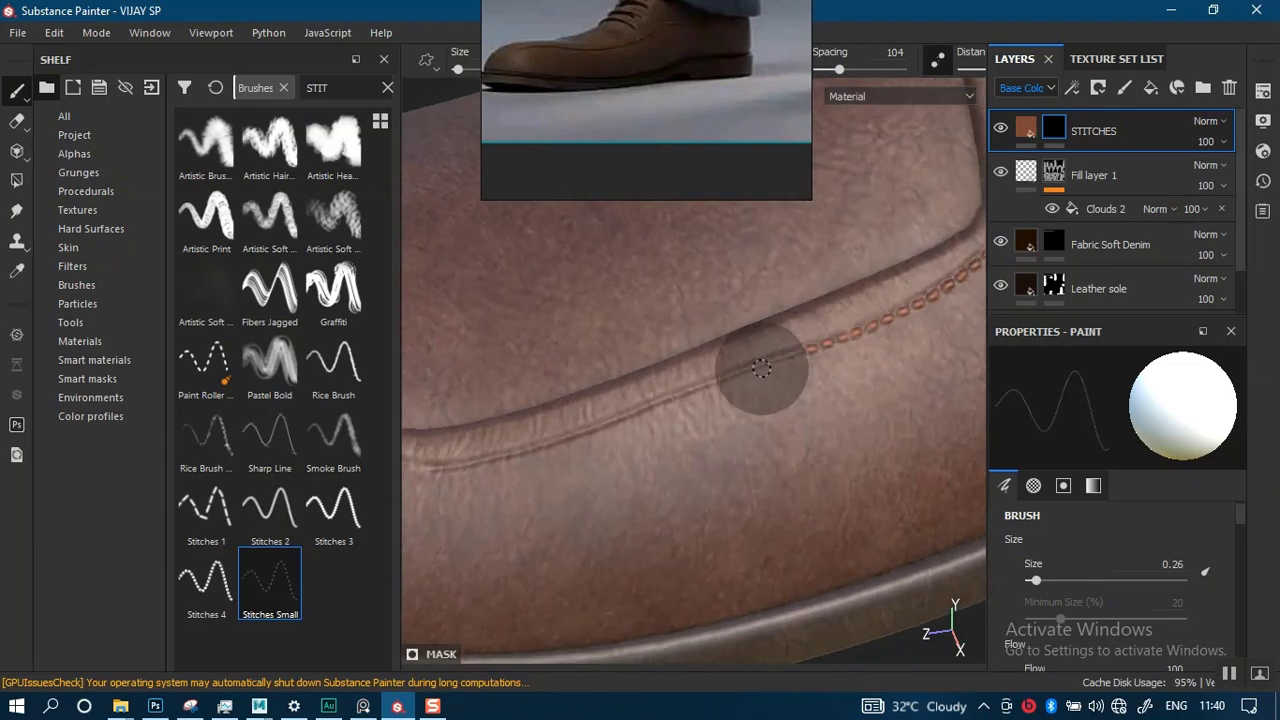
mouse_move(761, 368)
left_mouse_down()
mouse_move(543, 443)
mouse_move(846, 349)
mouse_move(738, 400)
left_mouse_up()
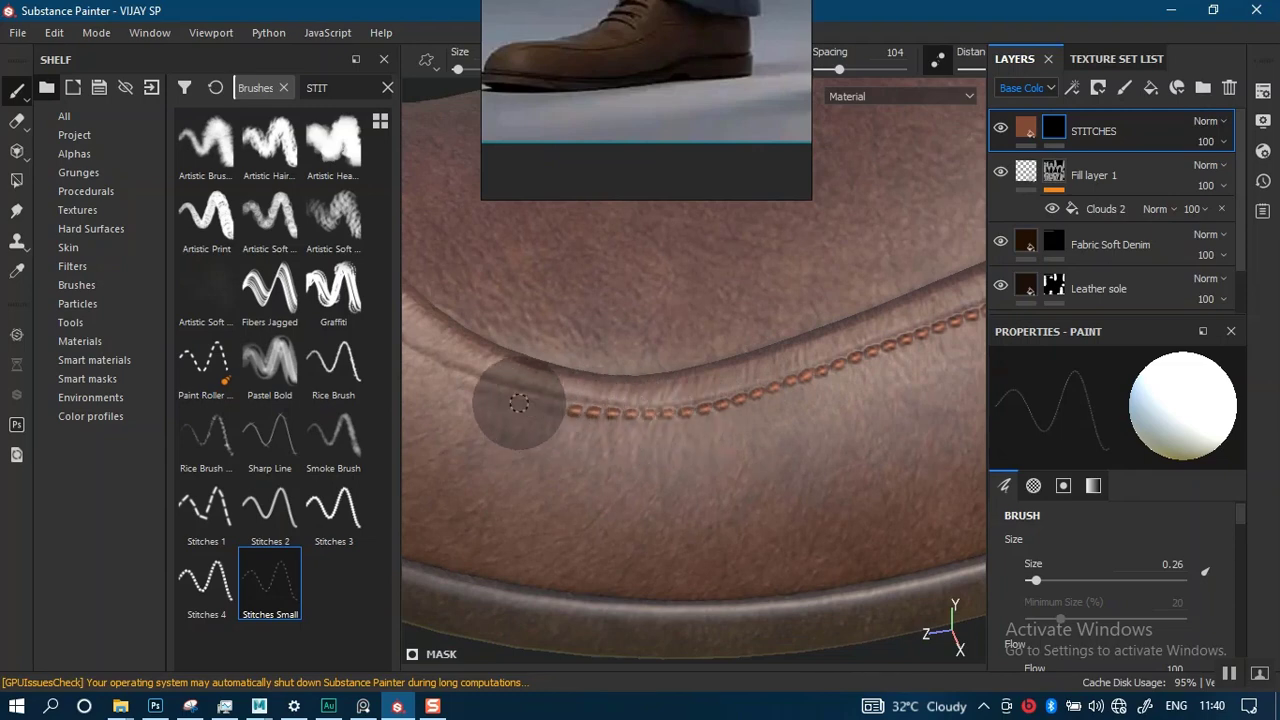
mouse_move(641, 384)
left_mouse_down("alt")
mouse_move(826, 429)
mouse_move(716, 442)
left_mouse_up("alt")
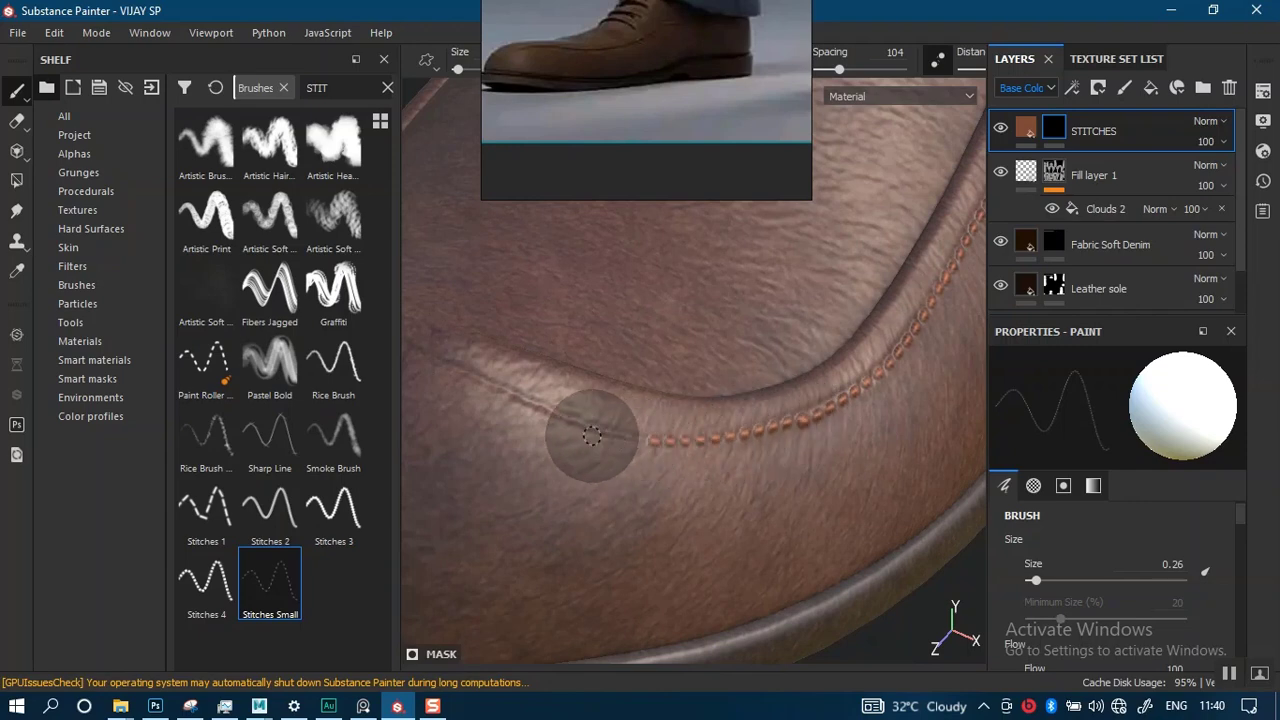
left_click_drag(729, 440, 940, 370, "alt")
mouse_move(850, 440)
left_mouse_down("alt")
mouse_move(800, 466)
mouse_move(814, 463)
mouse_move(708, 451)
left_mouse_up("alt")
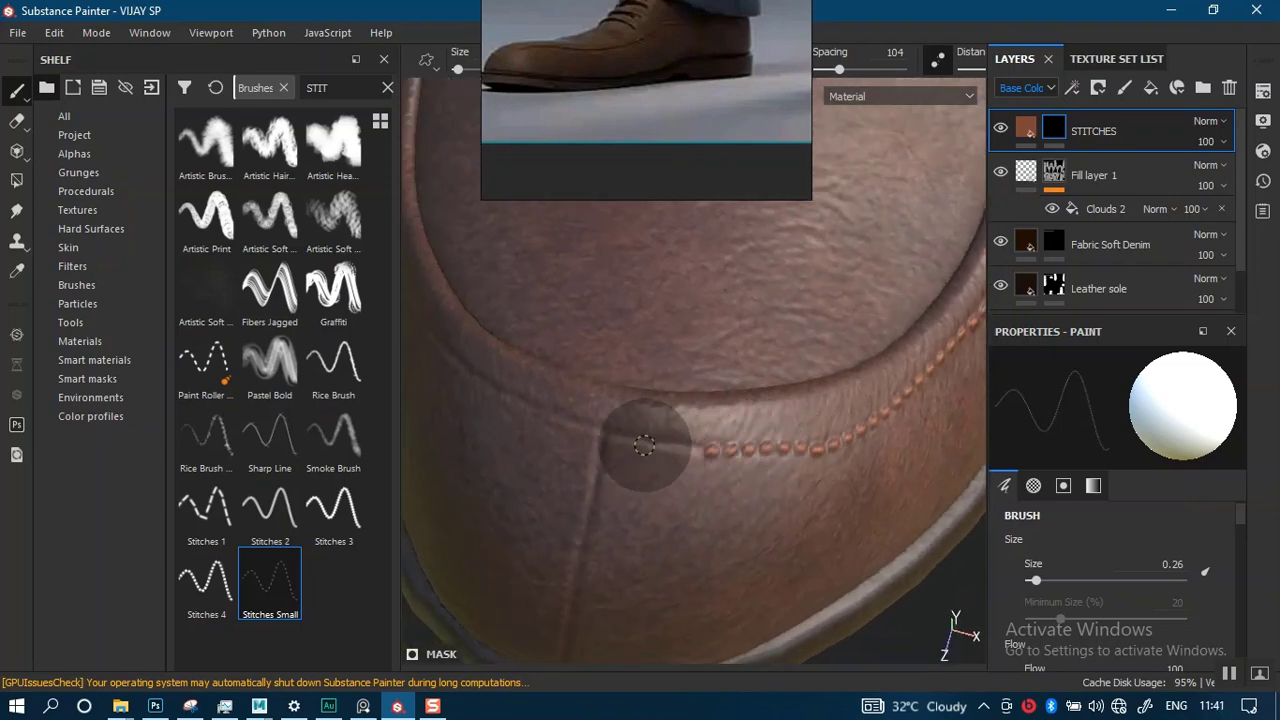
left_click_drag(564, 426, 526, 414)
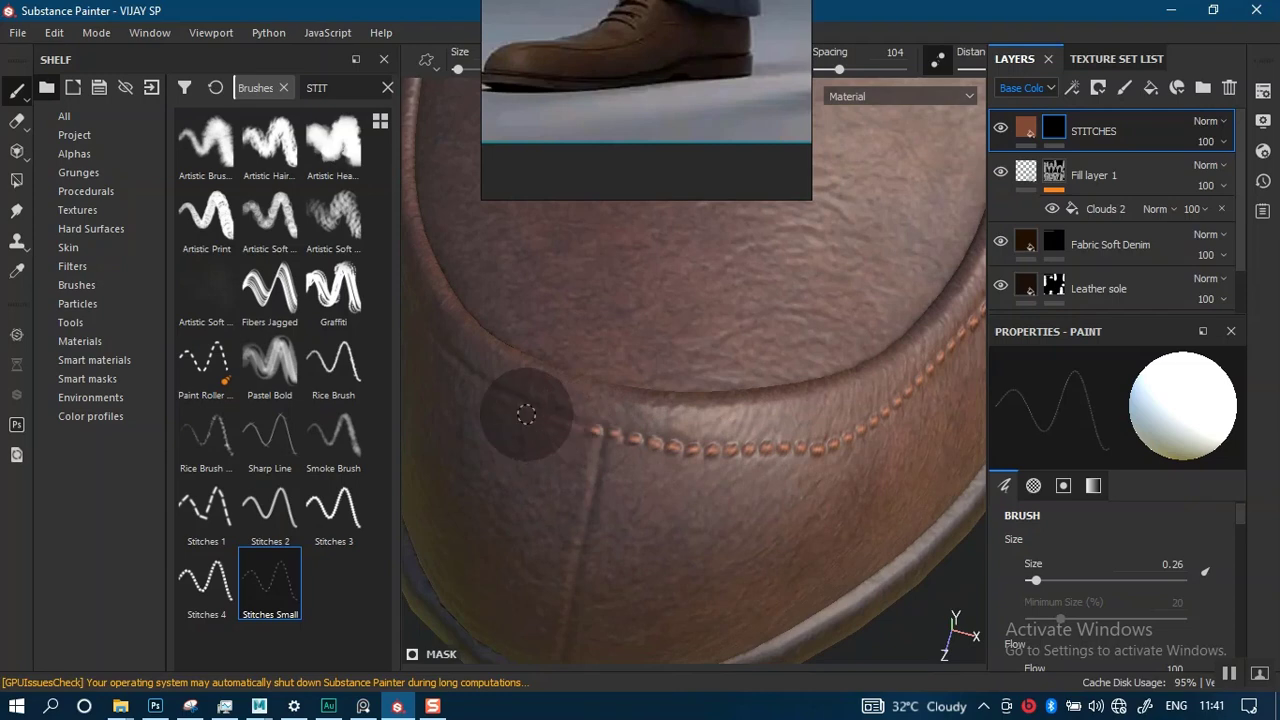
- Paint a vertical line of stitches down the toe's centre seam, from the vamp edge to the sole
left_click_drag(711, 390, 674, 400, "alt")
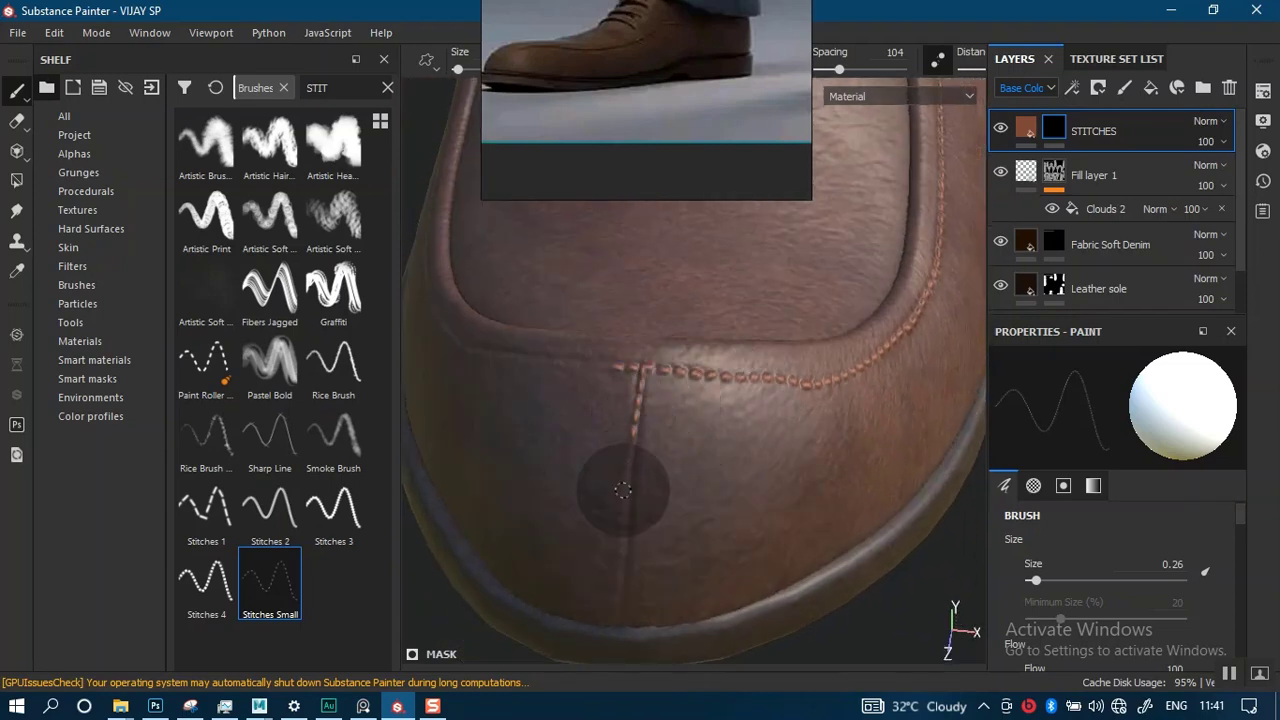
left_click_drag(622, 490, 616, 543)
left_click_drag(714, 506, 737, 386, "alt")
left_click_drag(663, 291, 652, 591)
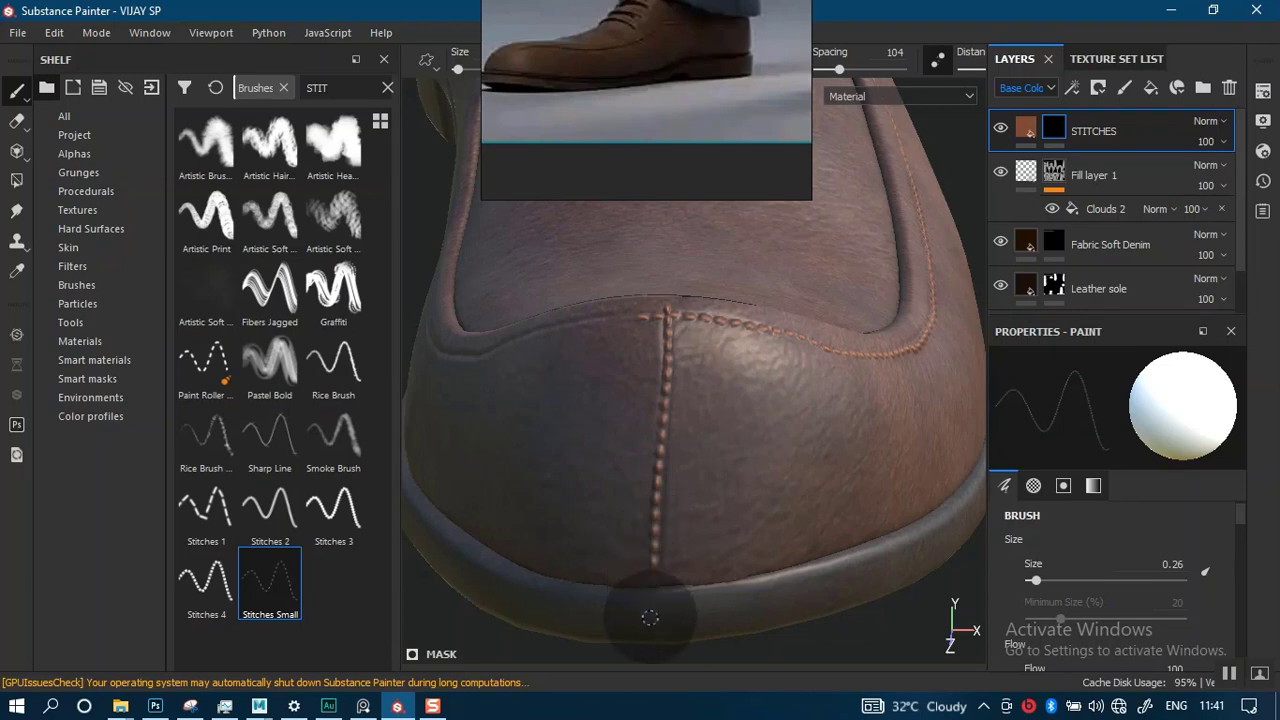
- Paint stitches along the vamp edge groove on the shoe's other side, from the toe back to the eyelet panel
mouse_move(677, 449)
left_mouse_down("alt")
mouse_move(706, 474)
mouse_move(810, 454)
left_mouse_up("alt")
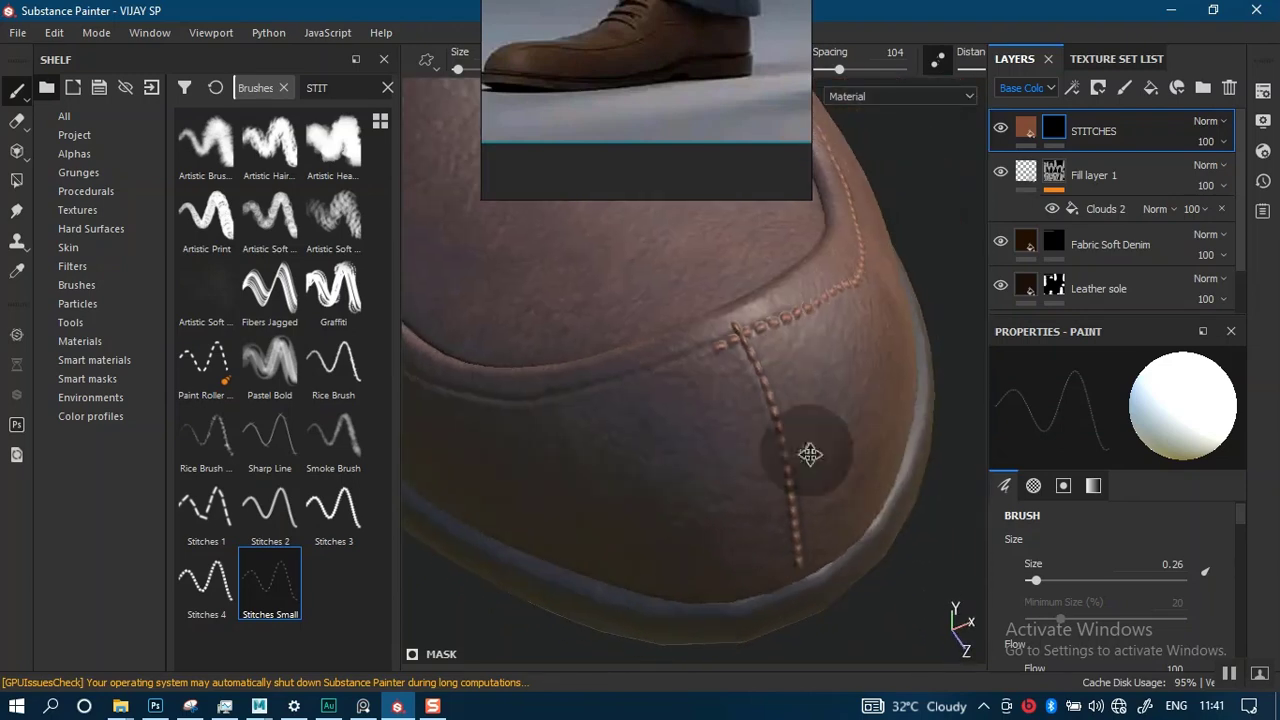
middle_click_drag(810, 454, 786, 454, "alt")
right_click_drag(803, 440, 786, 449, "alt")
mouse_move(786, 449)
left_mouse_down("alt")
mouse_move(790, 491)
mouse_move(760, 400)
mouse_move(531, 524)
left_mouse_up("alt")
middle_click_drag(550, 518, 820, 443, "alt")
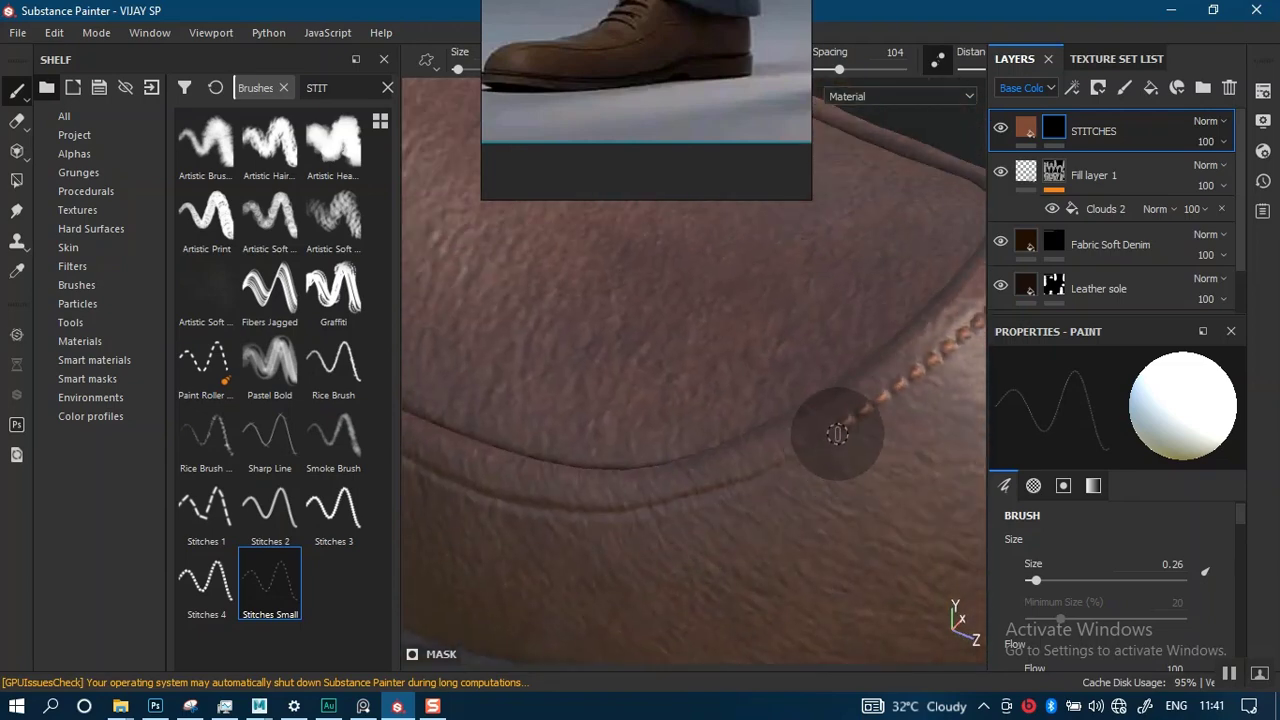
mouse_move(766, 472)
left_mouse_down()
mouse_move(677, 506)
mouse_move(530, 515)
mouse_move(774, 374)
left_mouse_up()
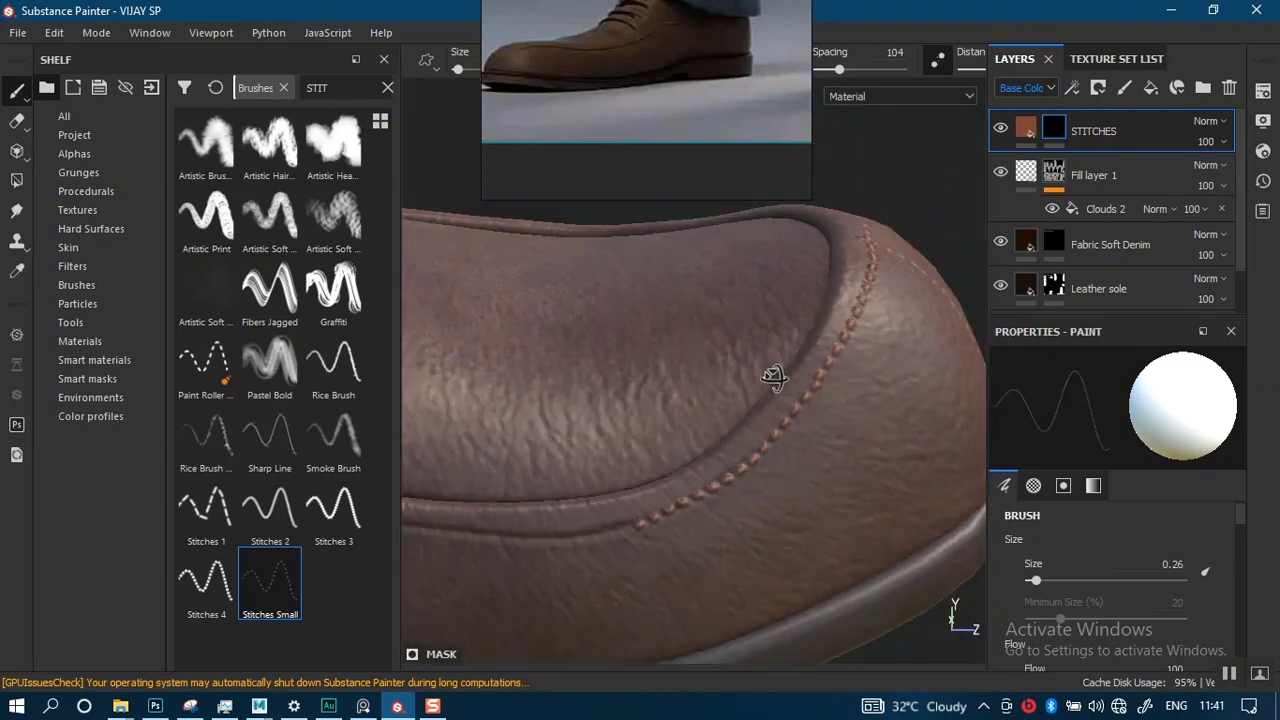
right_click_drag(774, 374, 800, 357, "alt")
mouse_move(800, 357)
left_mouse_down("alt")
mouse_move(800, 467)
mouse_move(812, 463)
mouse_move(686, 479)
mouse_move(488, 446)
mouse_move(786, 514)
mouse_move(663, 514)
mouse_move(474, 457)
mouse_move(800, 530)
mouse_move(679, 543)
mouse_move(561, 517)
left_mouse_up("alt")
mouse_move(700, 457)
left_mouse_down("alt")
mouse_move(820, 506)
mouse_move(760, 490)
left_mouse_up("alt")
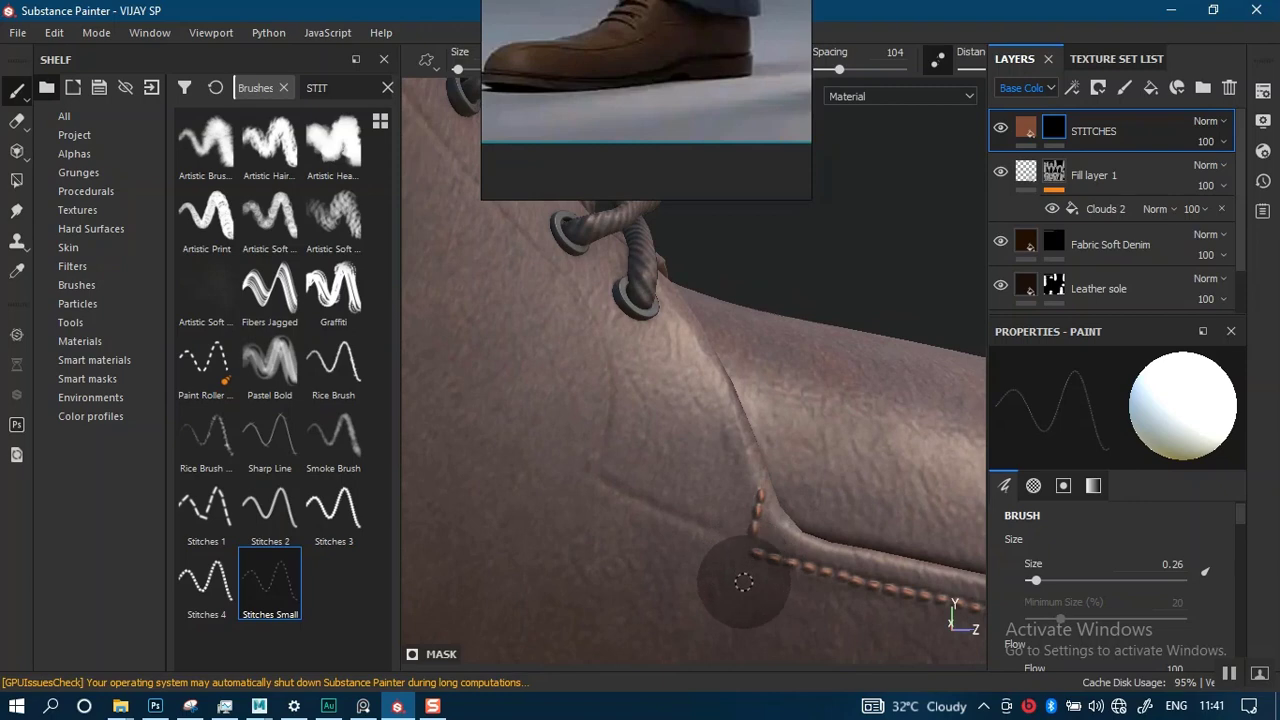
- Stitch the second side's eyelet panel seam around its lower corner and up beside the eyelets to the collar
left_click_drag(748, 534, 576, 470)
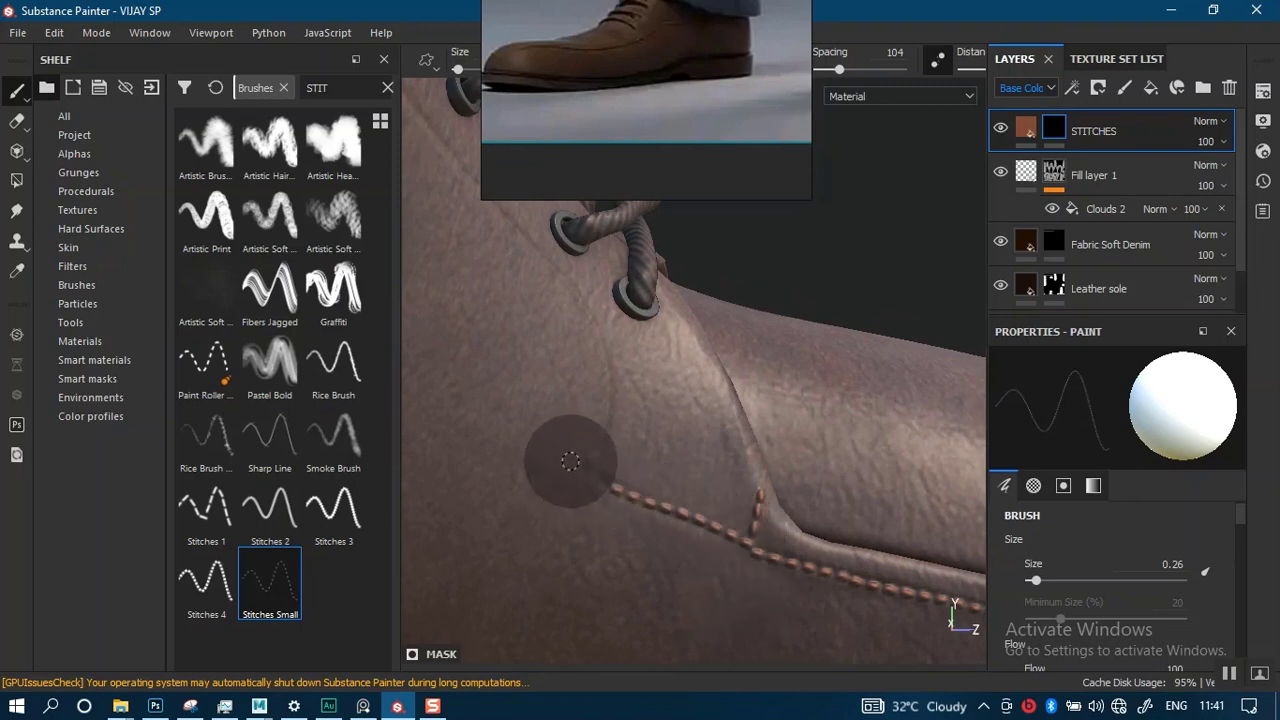
middle_click_drag(694, 466, 711, 560, "alt")
left_click_drag(711, 560, 663, 523, "alt")
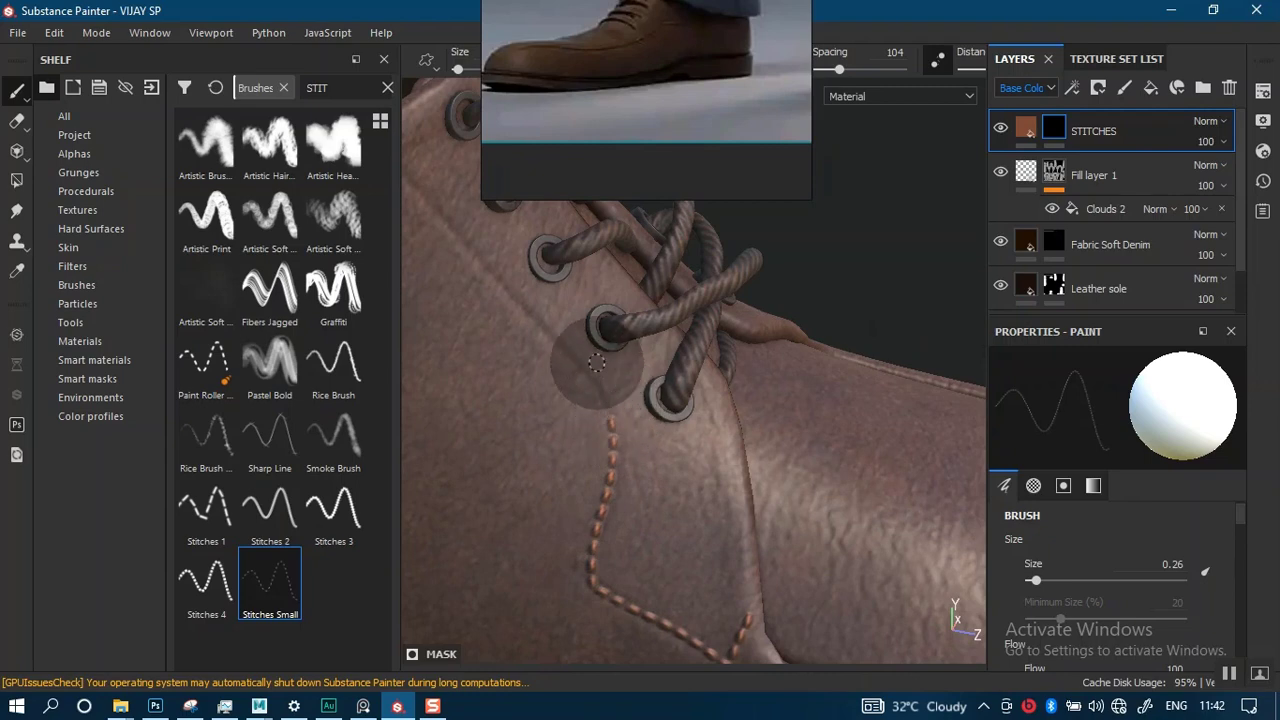
left_click_drag(600, 360, 720, 499, "alt")
left_click_drag(484, 284, 542, 356)
mouse_move(577, 398)
left_mouse_down()
mouse_move(586, 423)
mouse_move(691, 497)
mouse_move(720, 545)
left_mouse_up()
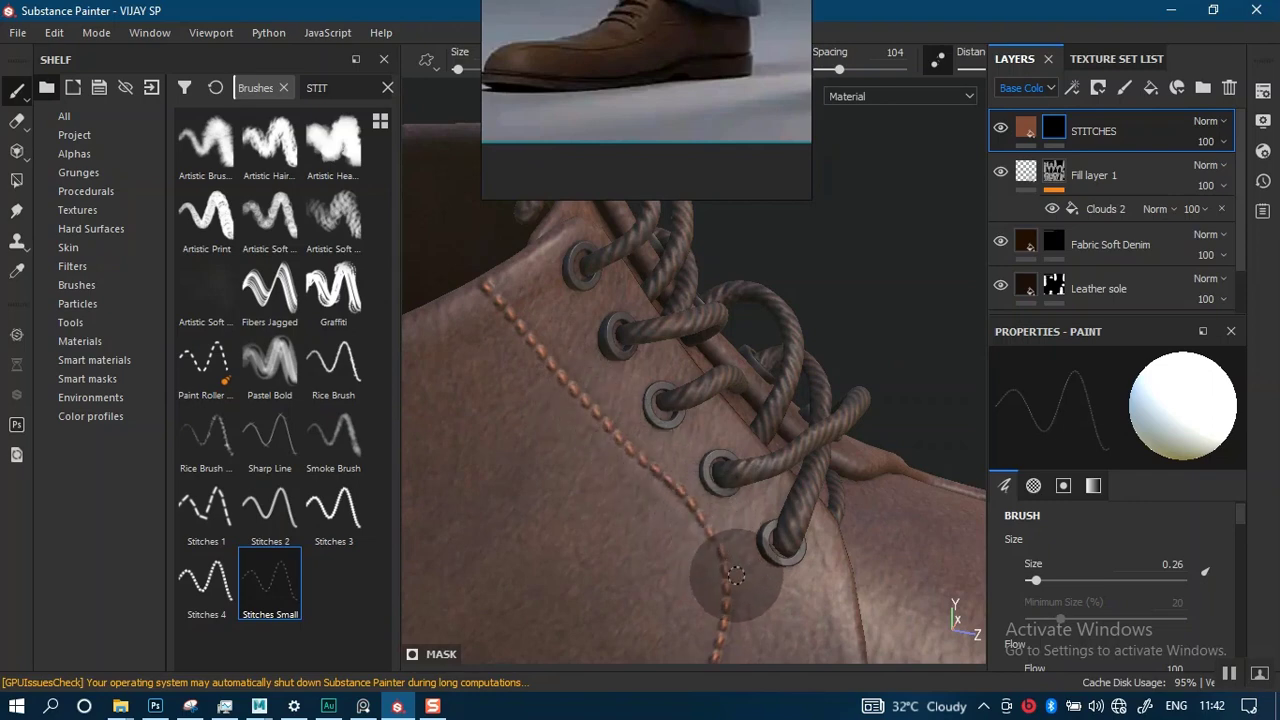
- Paint stitches along one side of the heel counter's curved groove, from the sole up towards the top of the heel
right_click_drag(764, 486, 670, 280, "alt")
left_click_drag(615, 468, 651, 451, "alt")
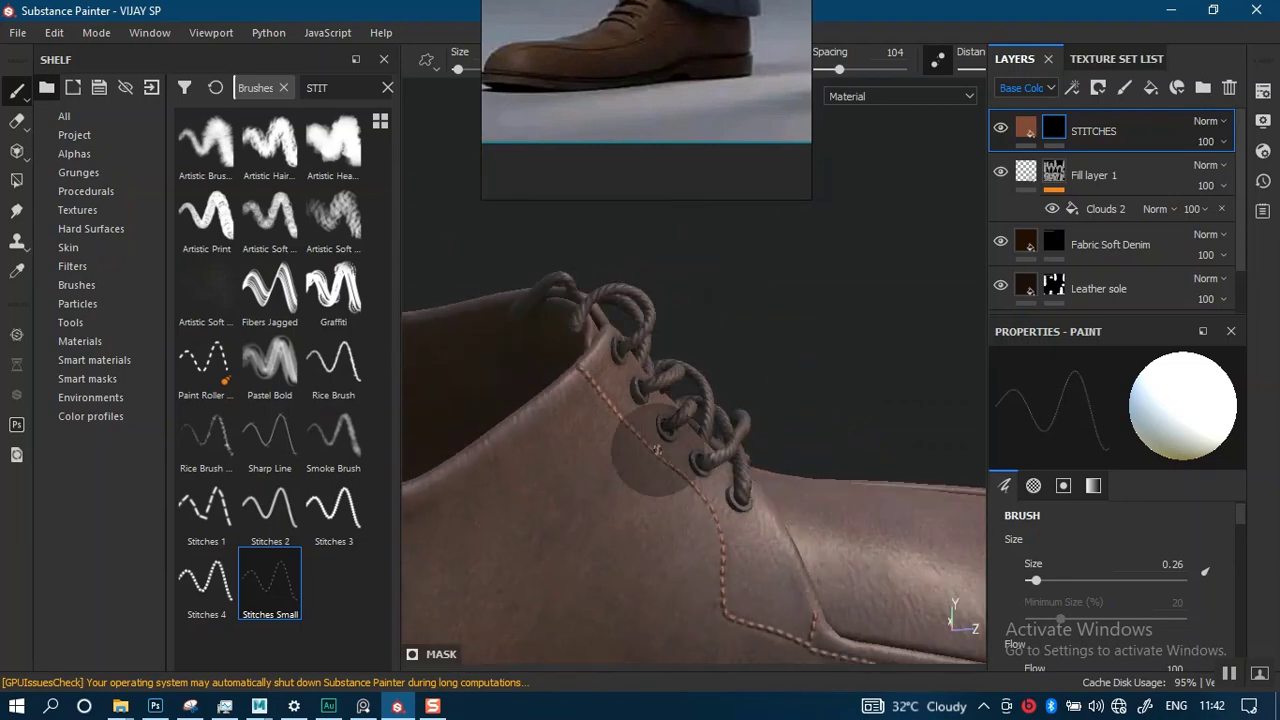
middle_click_drag(651, 451, 740, 300, "alt")
right_click_drag(700, 310, 646, 298, "alt")
left_click_drag(646, 298, 738, 366, "alt")
right_click_drag(739, 366, 730, 430, "shift")
left_click_drag(730, 430, 621, 437, "alt")
middle_click_drag(621, 437, 596, 394, "alt")
right_click_drag(596, 394, 640, 465, "alt")
middle_click_drag(640, 465, 649, 446, "alt")
mouse_move(649, 446)
left_mouse_down("alt")
mouse_move(620, 420)
mouse_move(637, 449)
left_mouse_up("alt")
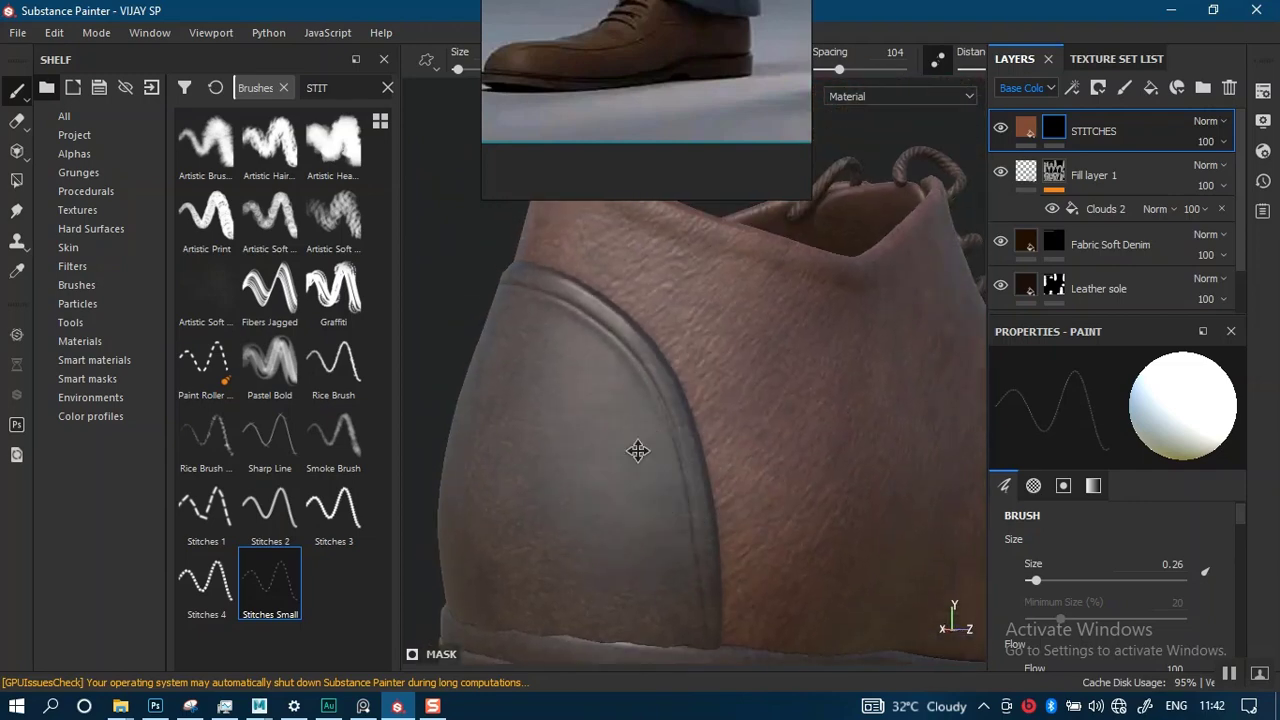
middle_click_drag(637, 449, 635, 395, "alt")
left_click_drag(704, 575, 693, 490)
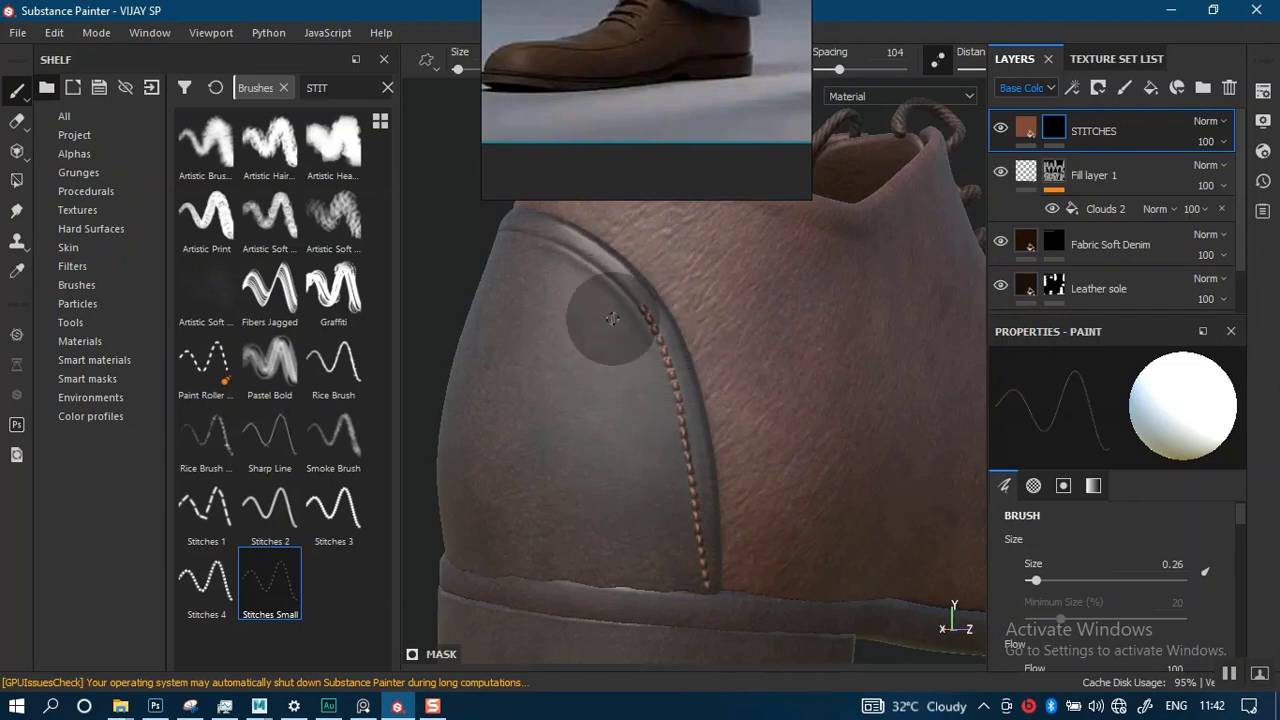
- Continue the stitches over the top of the heel counter, undoing a misplaced stroke along the way
mouse_move(608, 320)
left_mouse_down("alt")
mouse_move(760, 394)
mouse_move(686, 437)
mouse_move(710, 388)
left_mouse_up("alt")
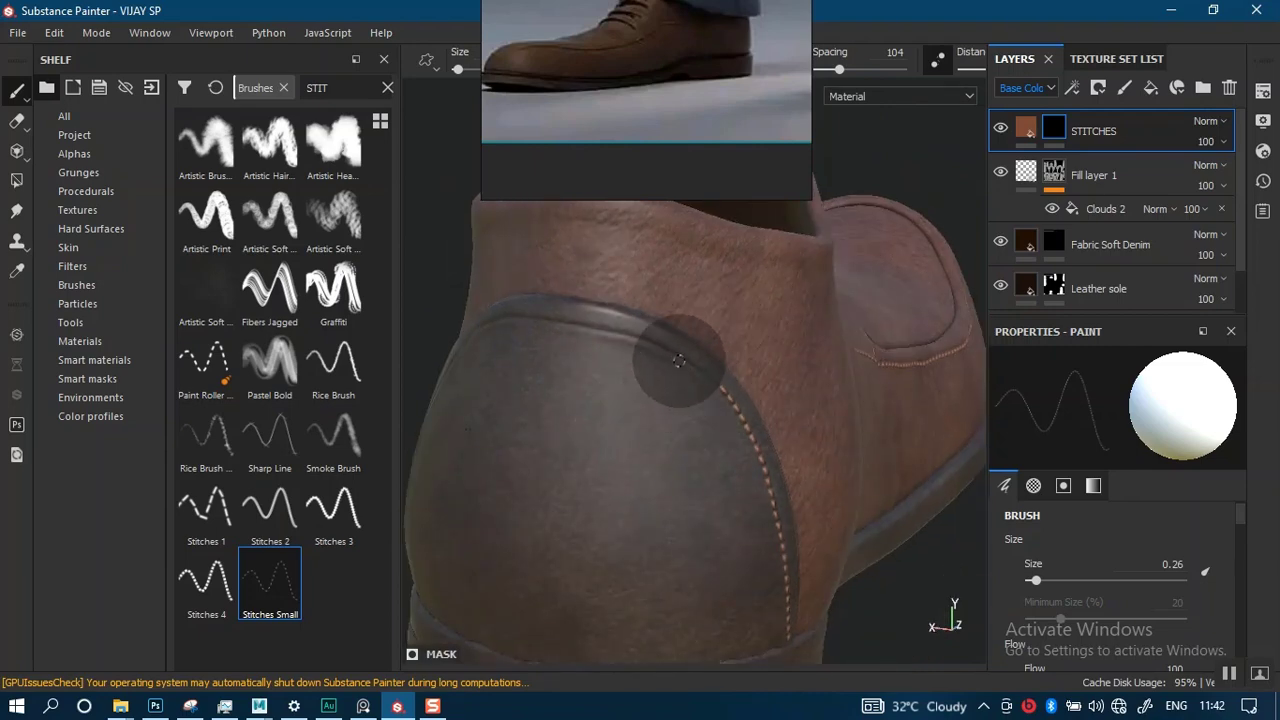
key("ctrl+z")
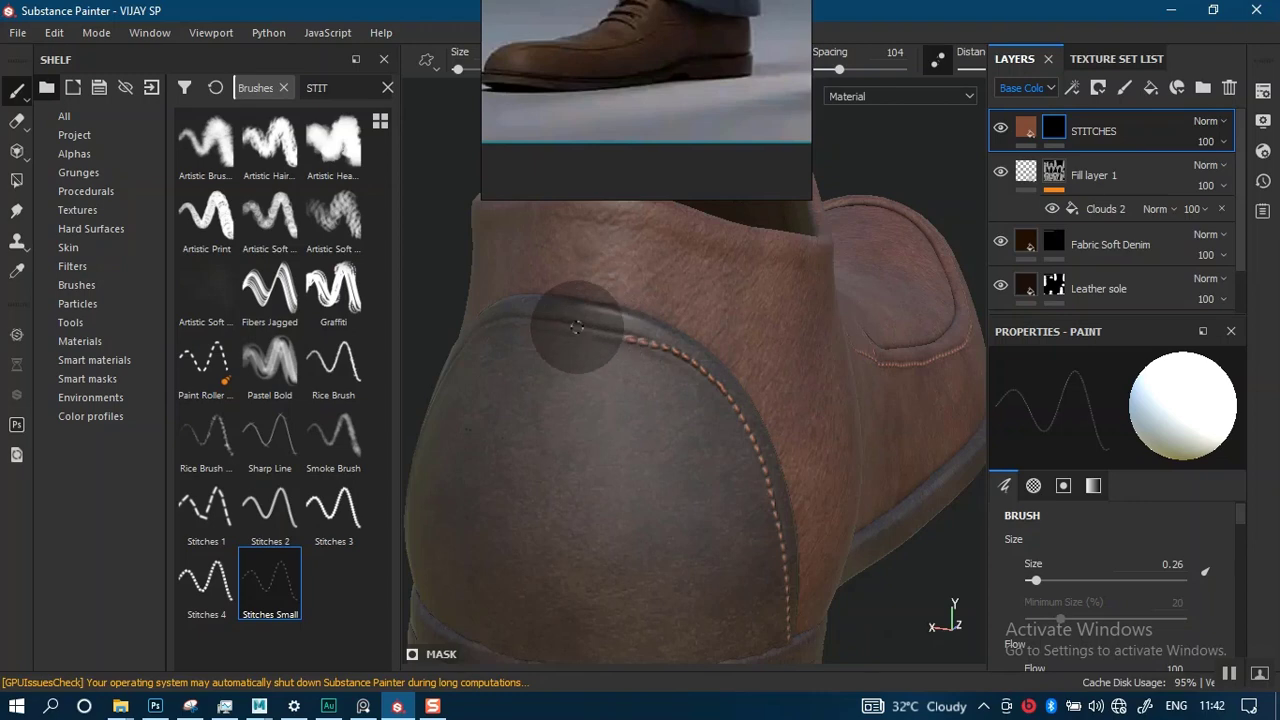
left_click_drag(530, 332, 728, 370, "alt")
middle_click_drag(733, 385, 826, 404, "alt")
left_click_drag(600, 390, 715, 398, "alt")
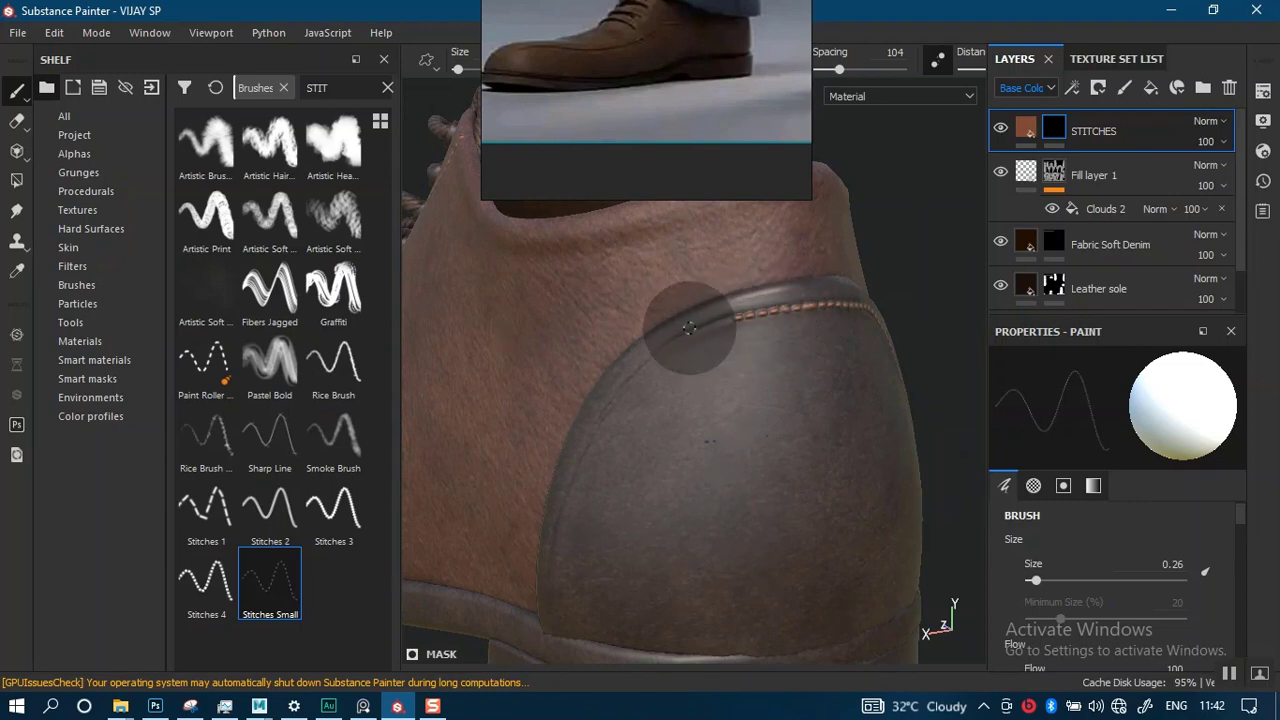
- Finish the heel counter stitching down its opposite side to the sole
left_click_drag(701, 380, 704, 337, "alt")
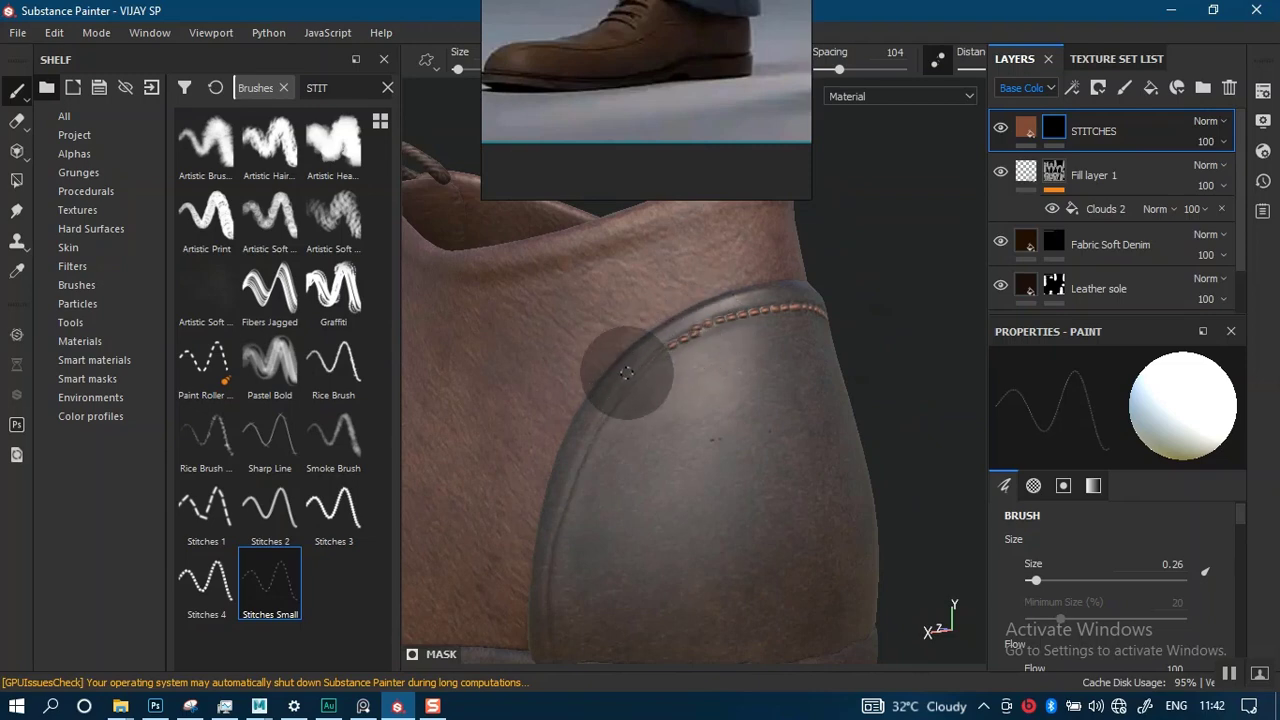
left_click_drag(694, 328, 631, 367)
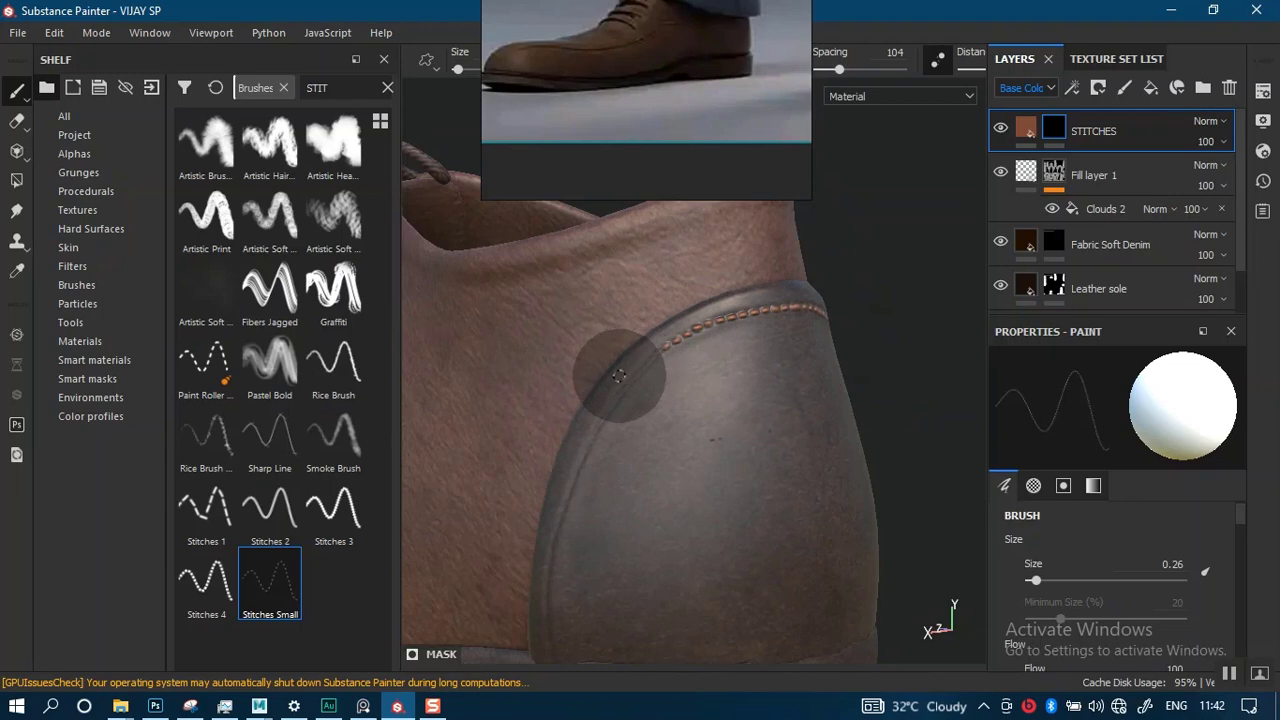
mouse_move(602, 411)
left_mouse_down()
mouse_move(564, 497)
mouse_move(651, 371)
mouse_move(636, 311)
mouse_move(604, 367)
mouse_move(592, 441)
left_mouse_up()
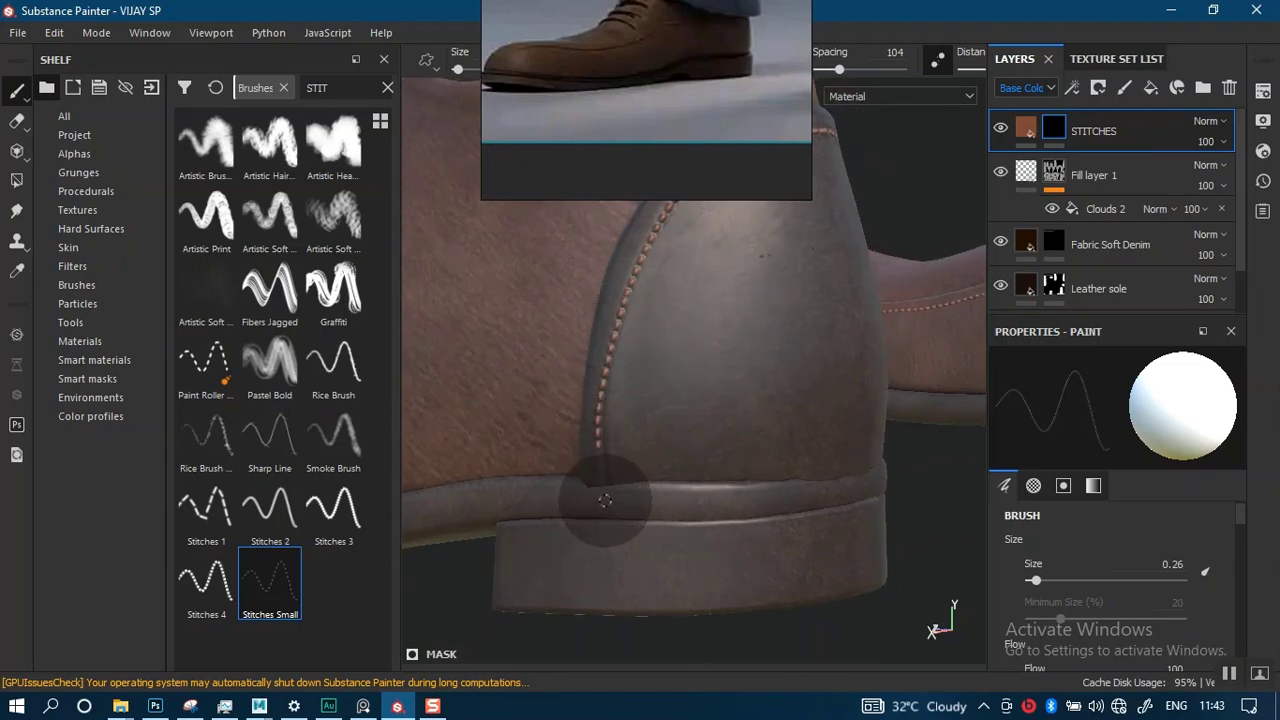
- Switch to the BELT_MAT texture set and open its layer stack
right_click_drag(632, 312, 597, 257, "alt")
left_click_drag(598, 300, 634, 468, "alt")
middle_click_drag(634, 468, 683, 535, "alt")
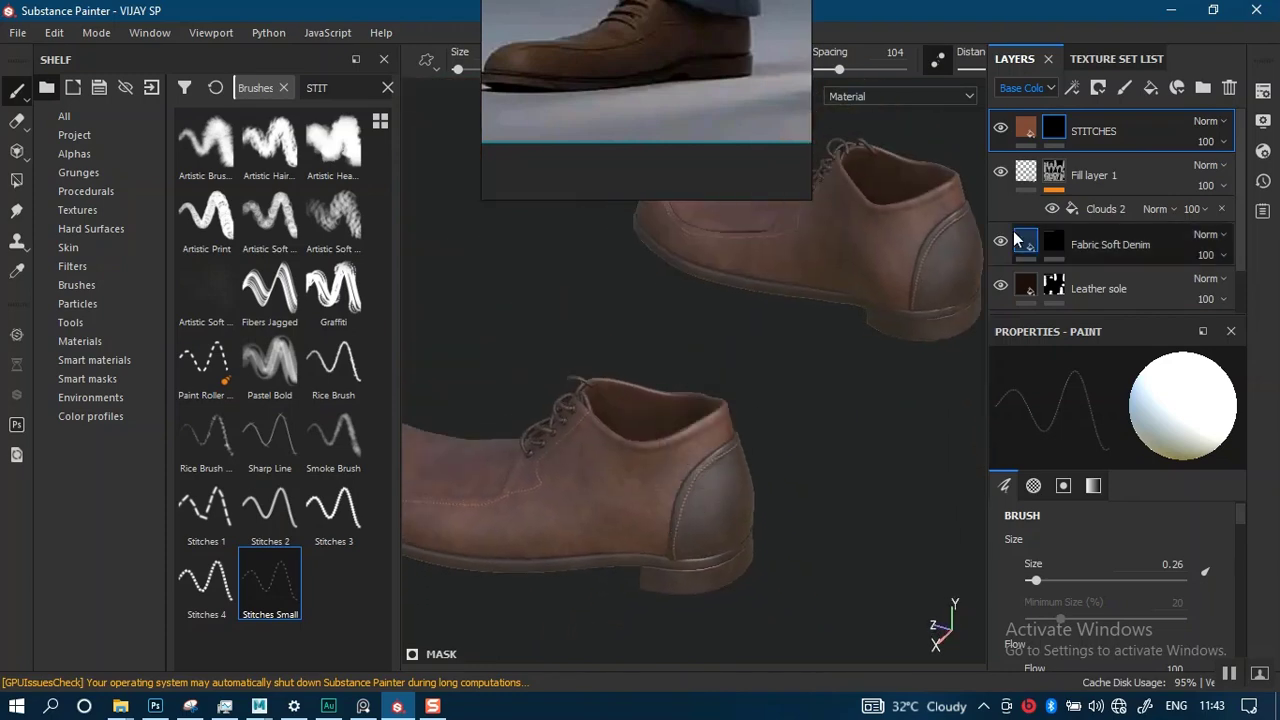
left_click_drag(760, 540, 748, 447, "alt")
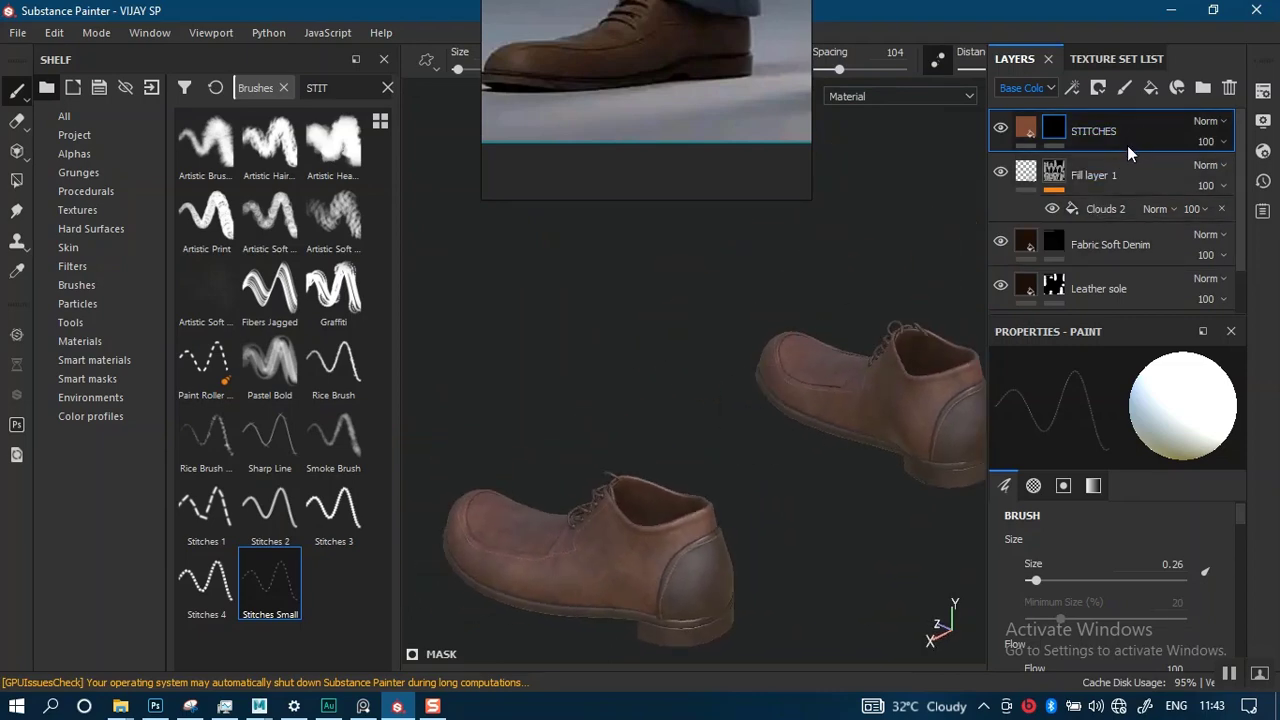
left_click(1120, 59)
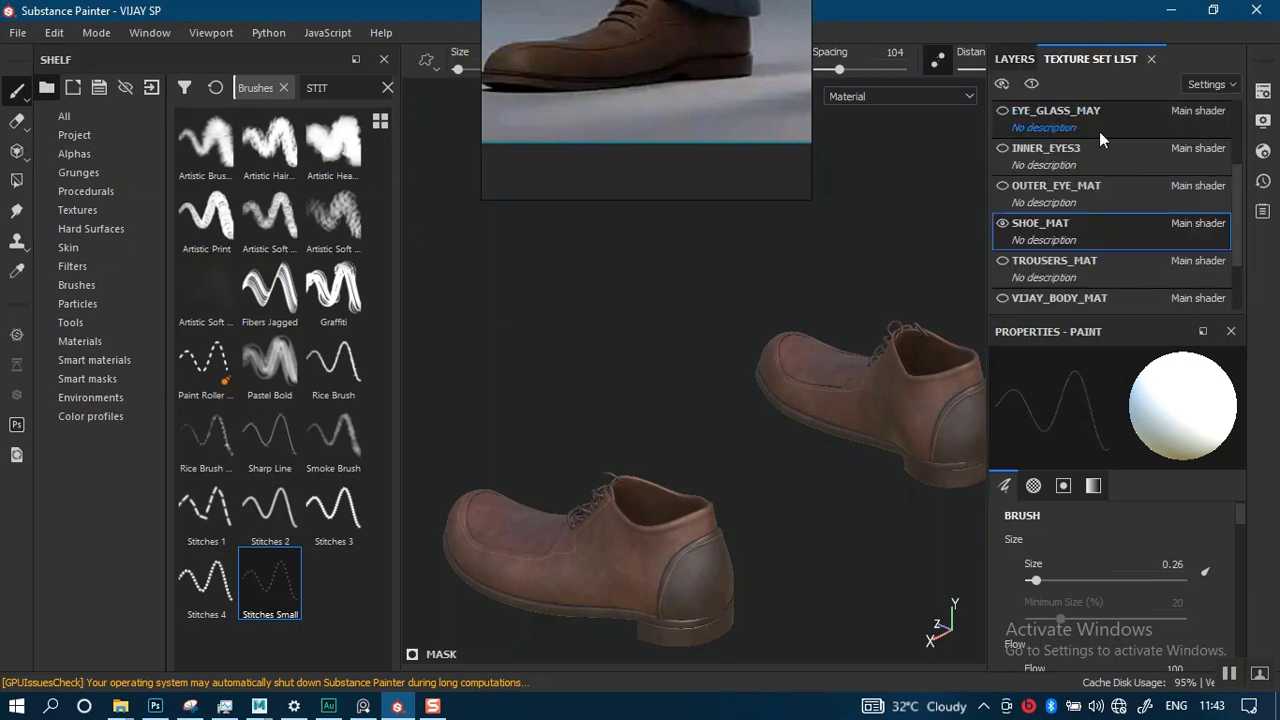
left_click_drag(1228, 214, 1238, 133)
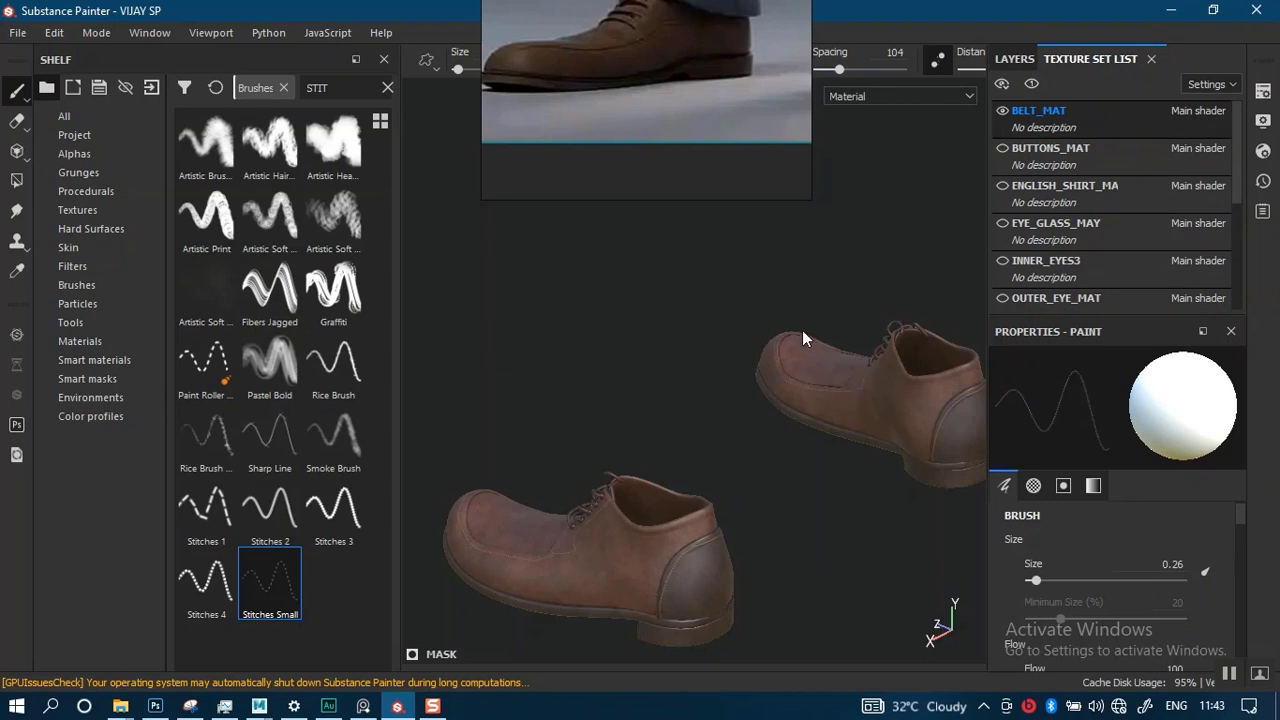
left_click(1014, 61)
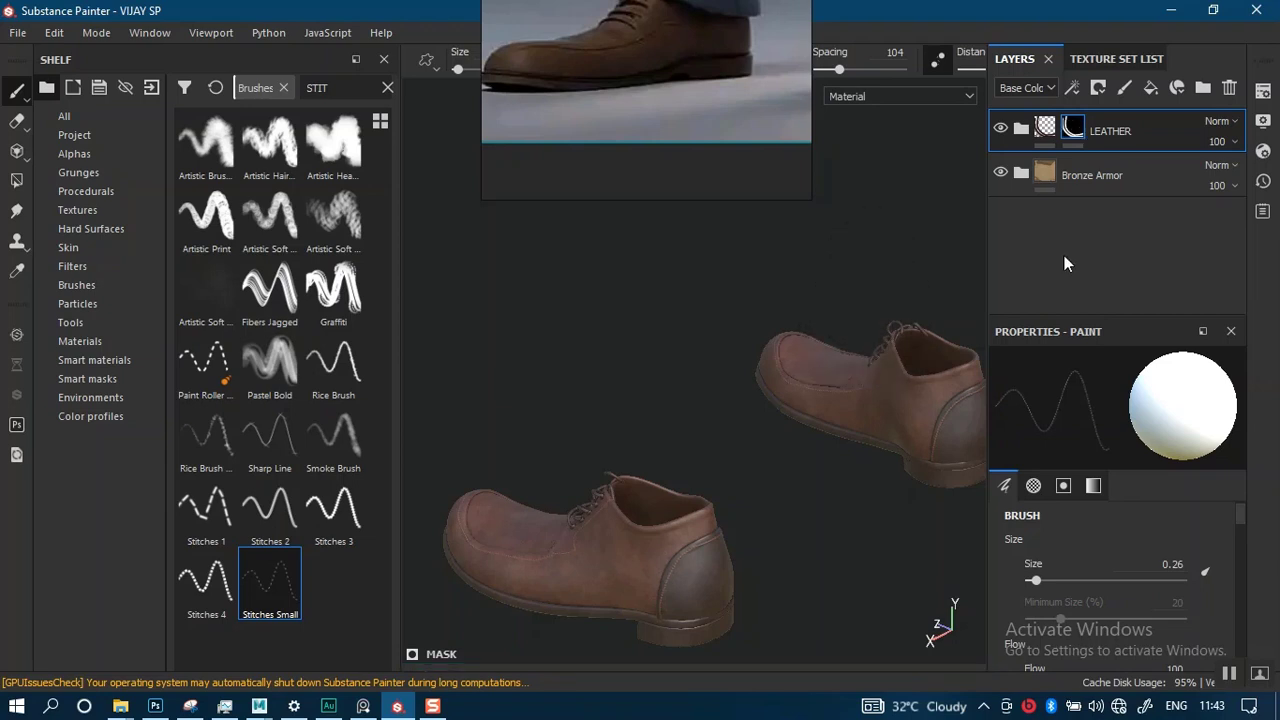
- Paste the copied STITCHES layer into the belt's stack, move it above LEATHER, and give it a fresh black mask
left_click(1108, 190)
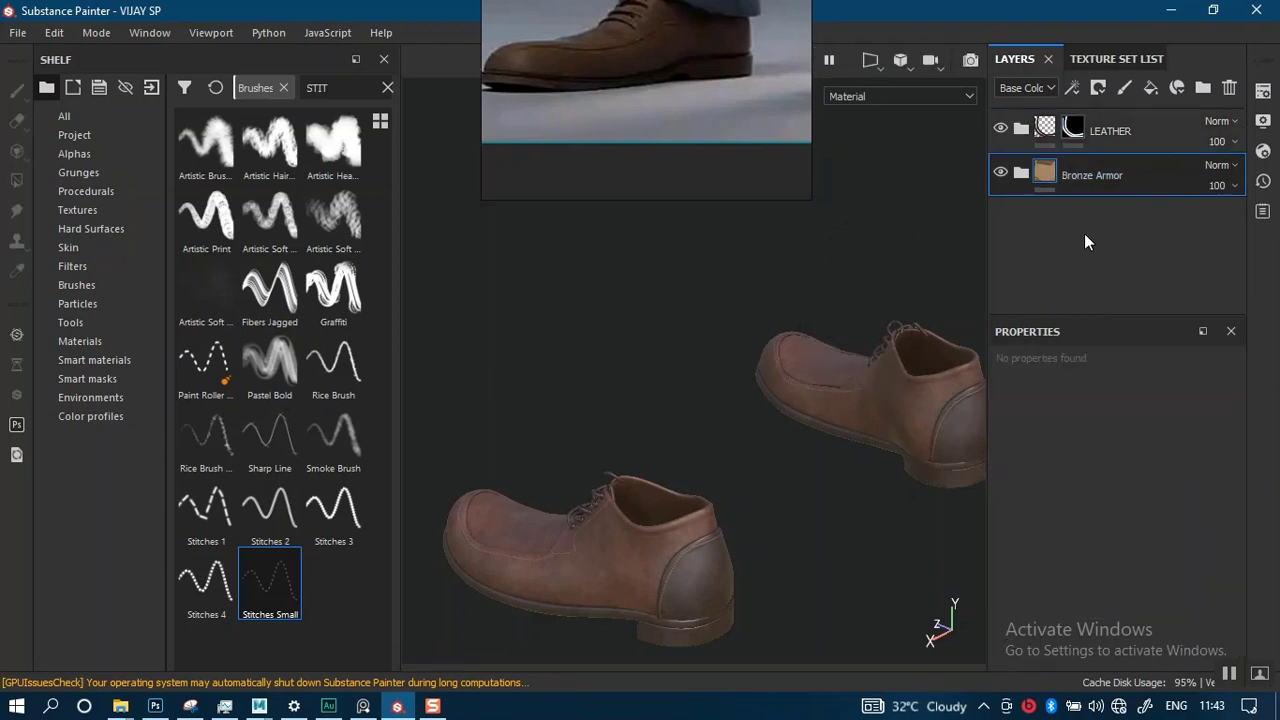
key("ctrl+v")
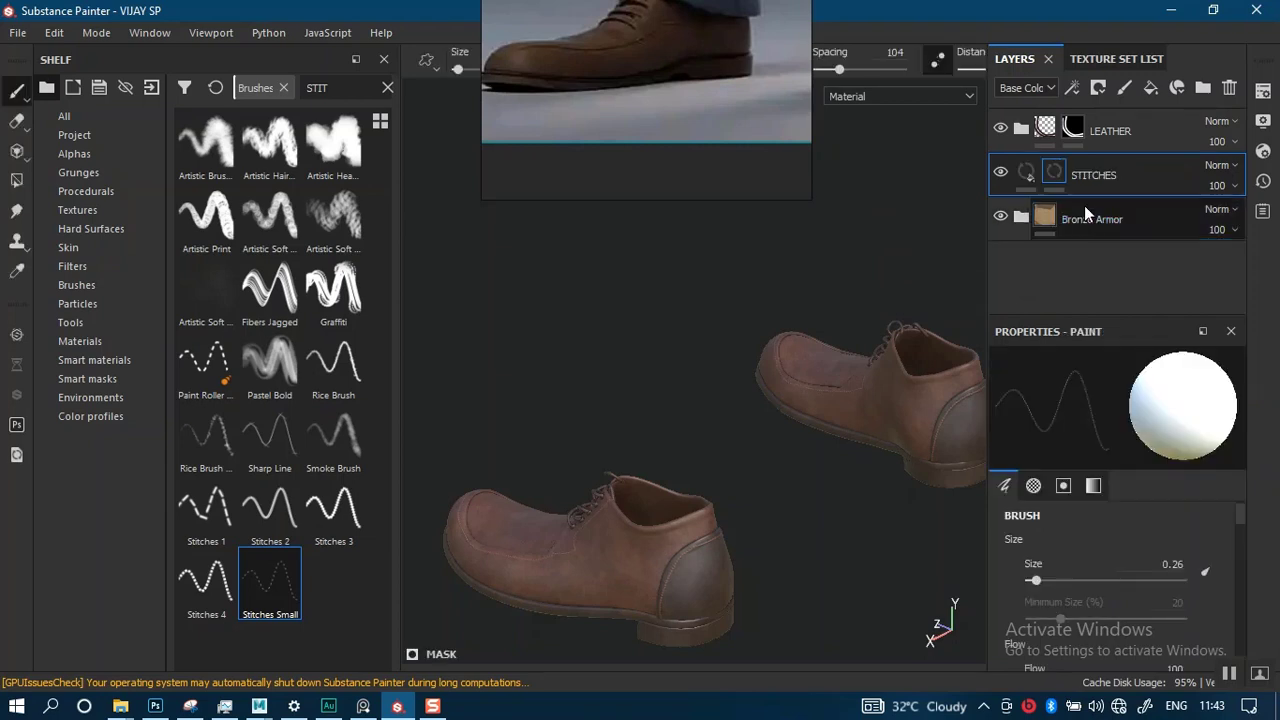
left_click_drag(1099, 183, 1093, 120)
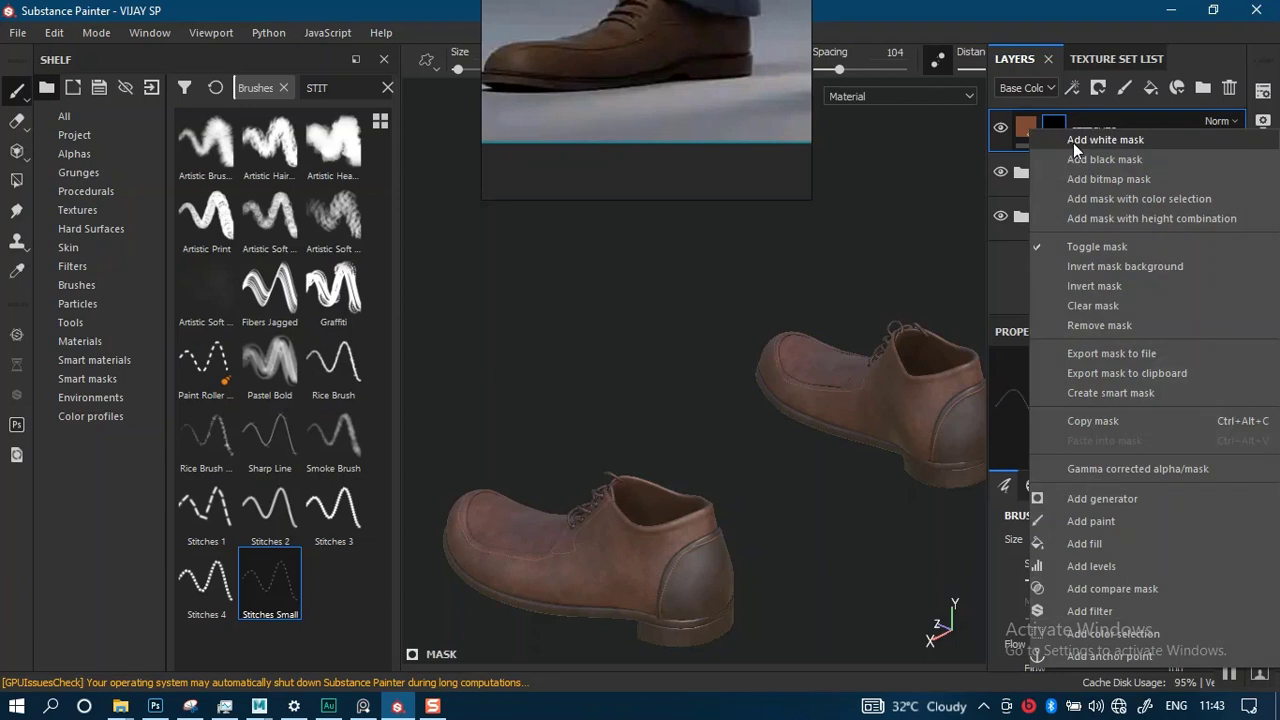
left_click(1076, 158)
- Paint a straight row of small stitches along the upper edge of the belt's punched end and save the project
right_click_drag(698, 393, 675, 233, "alt")
left_click_drag(675, 233, 750, 404, "alt")
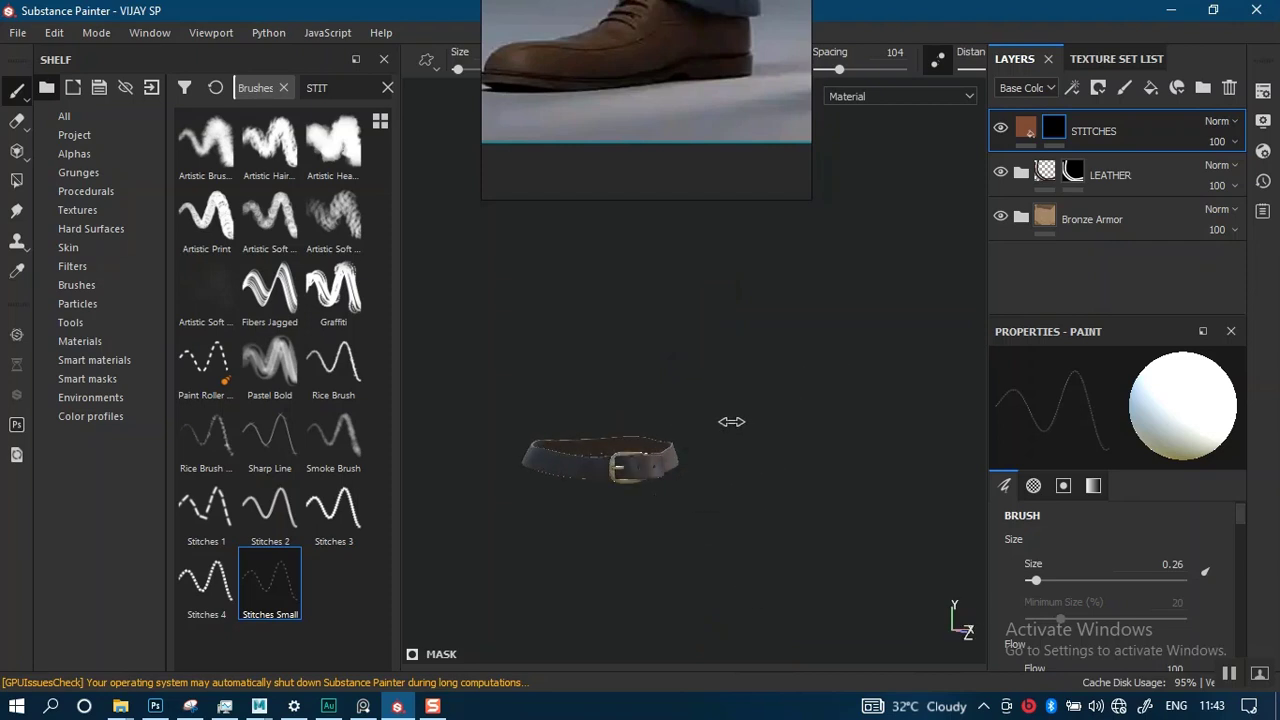
right_click_drag(731, 423, 788, 437, "alt")
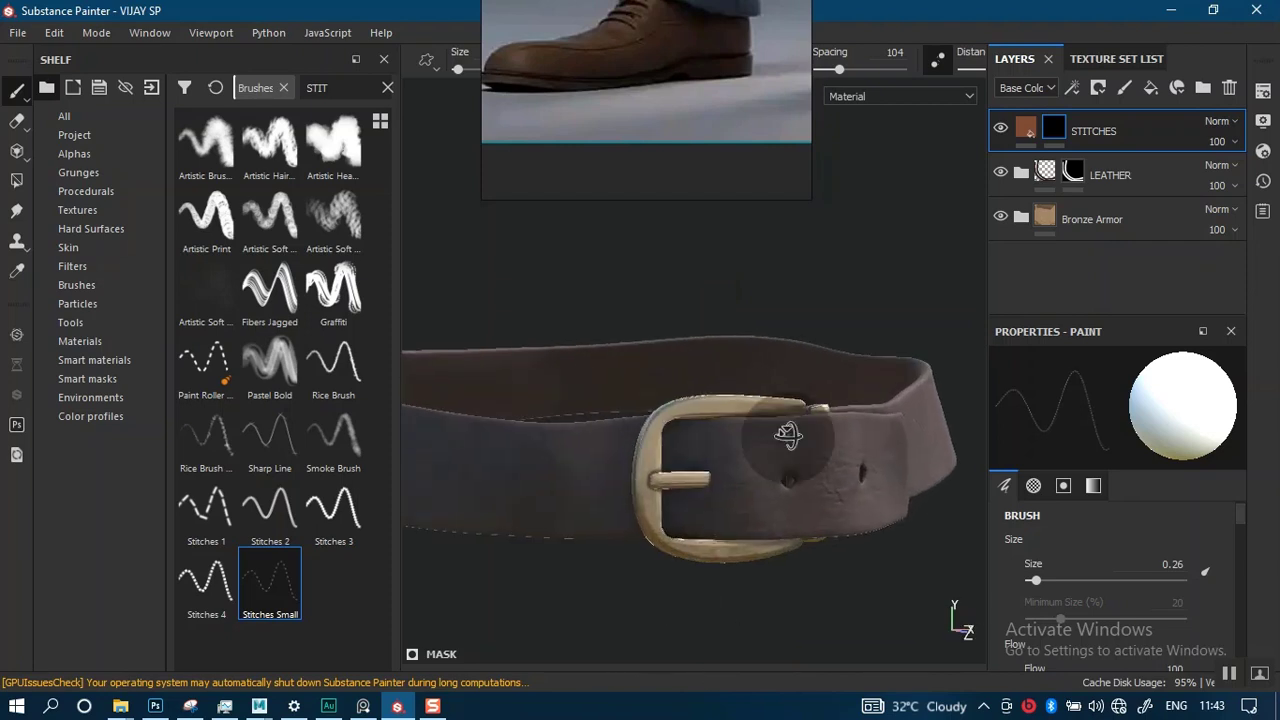
left_click_drag(788, 437, 691, 429, "alt")
right_click_drag(715, 430, 760, 480, "alt")
left_click_drag(760, 480, 715, 484, "alt")
right_click_drag(745, 490, 758, 532, "alt")
left_click_drag(758, 531, 872, 396, "alt")
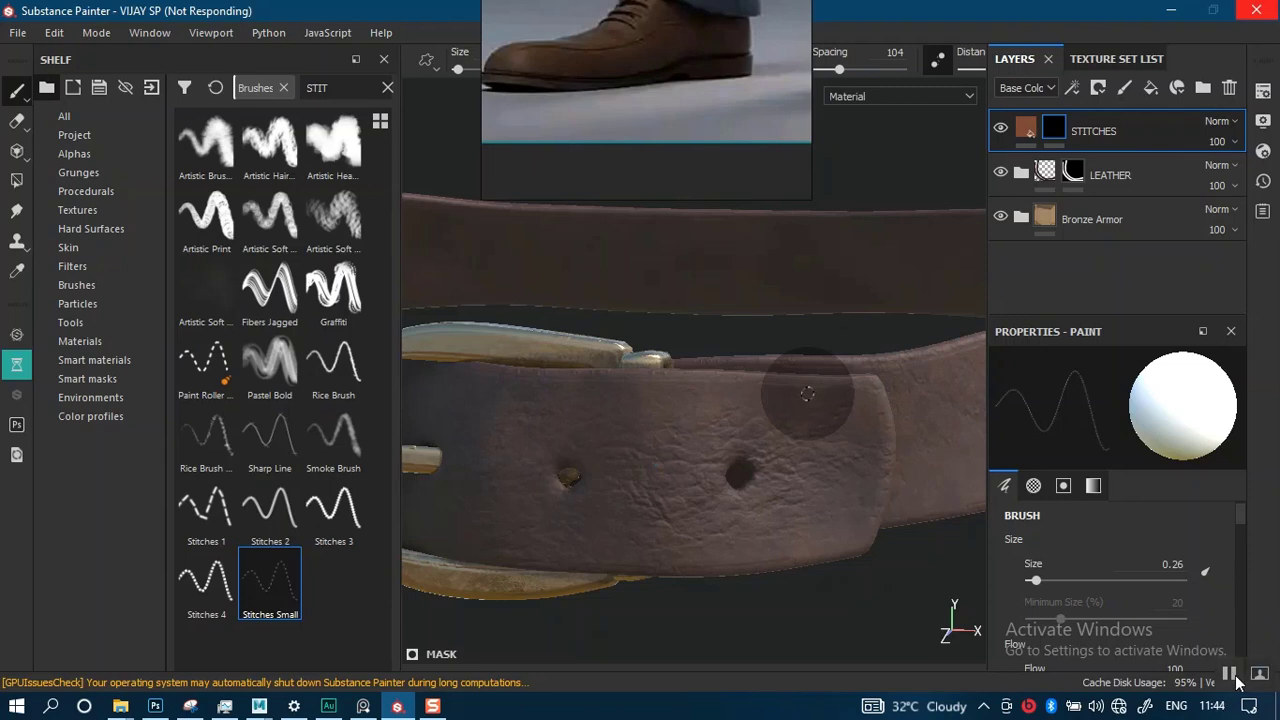
mouse_move(780, 450)
left_mouse_down("alt")
mouse_move(746, 449)
mouse_move(791, 443)
left_mouse_up("alt")
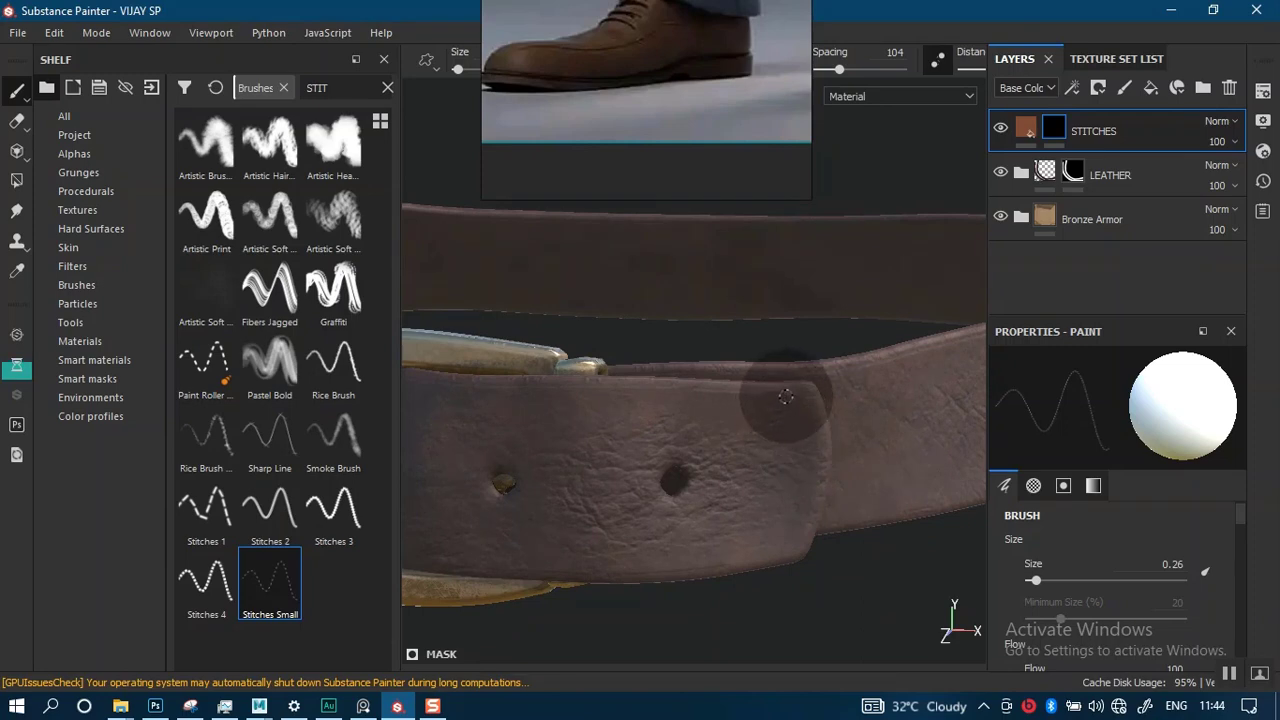
left_click_drag(790, 398, 786, 491)
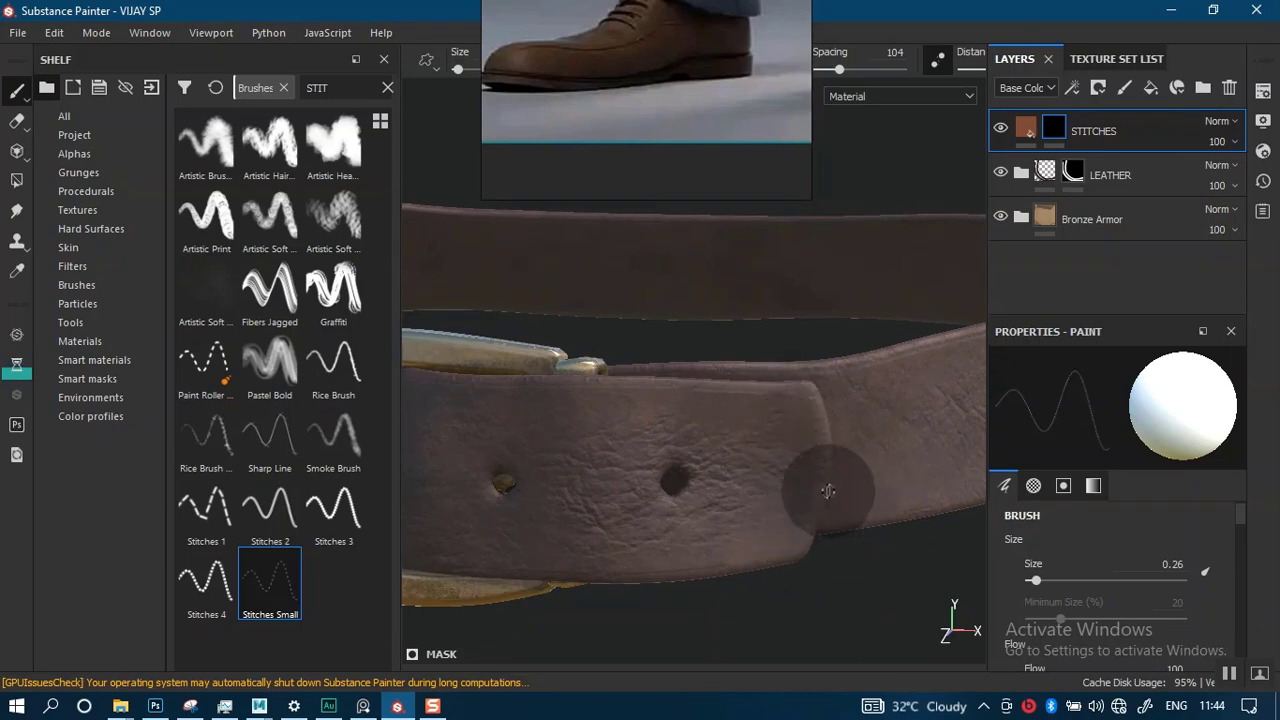
left_click_drag(802, 400, 461, 393)
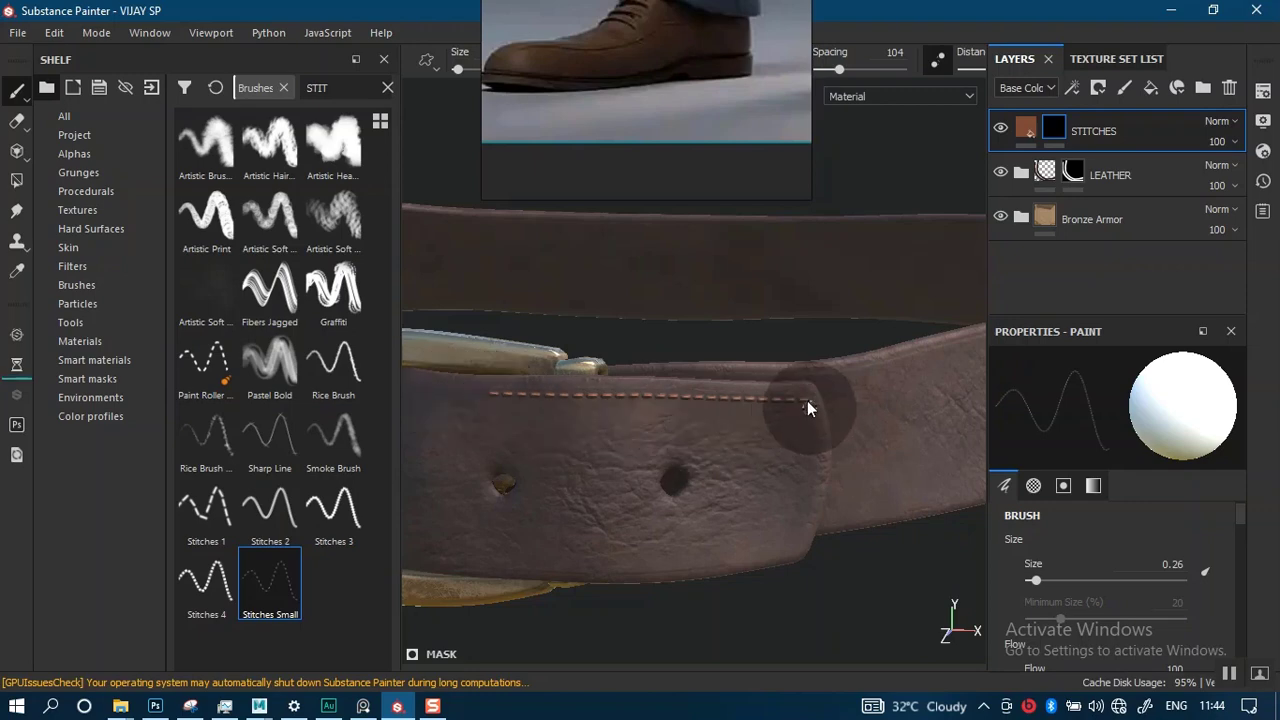
key("ctrl+s")
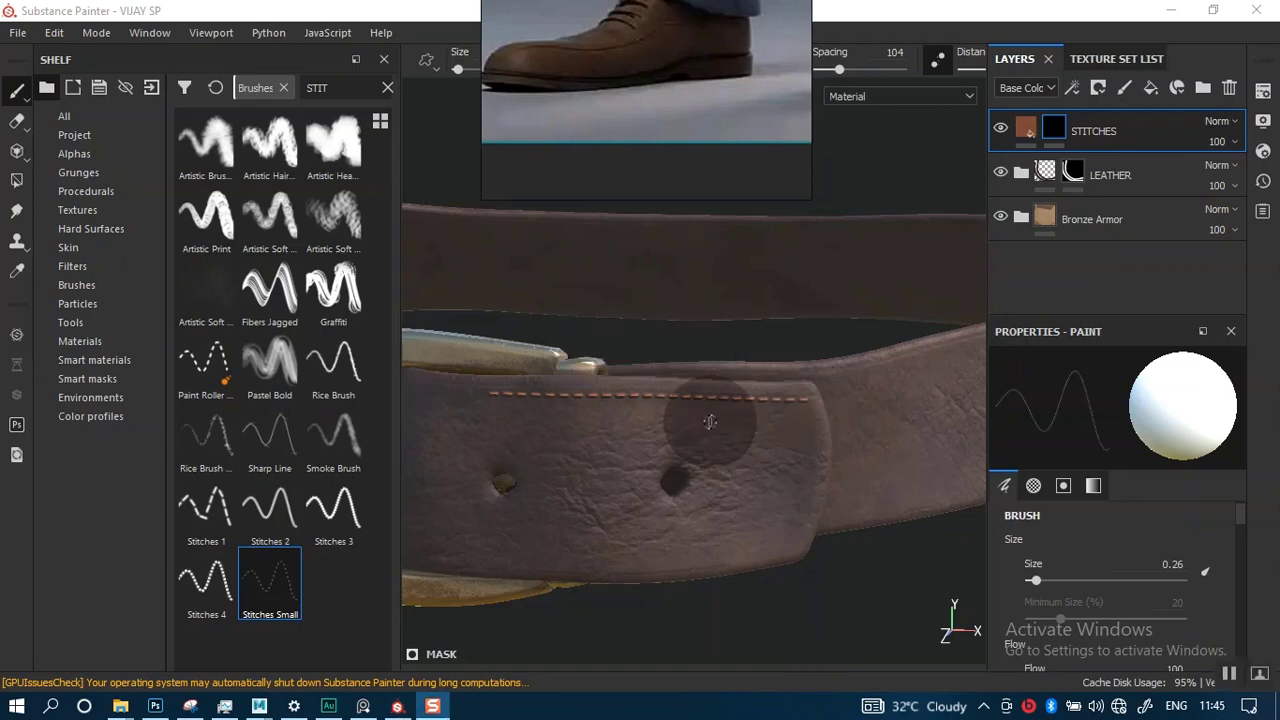
- Extend the upper-edge stitches from the punched end across the strap to the inside of the buckle
middle_click_drag(709, 423, 834, 446, "alt")
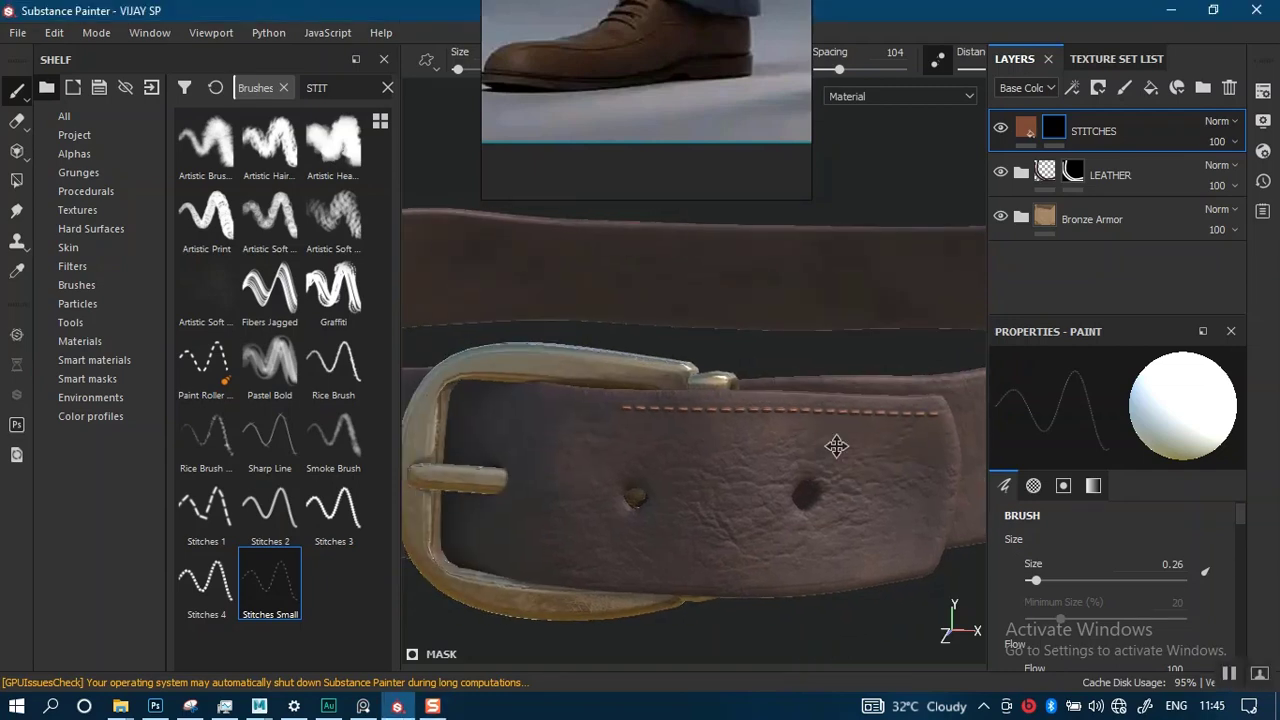
left_click_drag(834, 446, 750, 418, "alt")
mouse_move(750, 418)
middle_mouse_down("alt")
mouse_move(867, 404)
mouse_move(866, 388)
middle_mouse_up("alt")
right_click_drag(866, 388, 763, 451, "alt")
left_click_drag(763, 451, 772, 430, "alt")
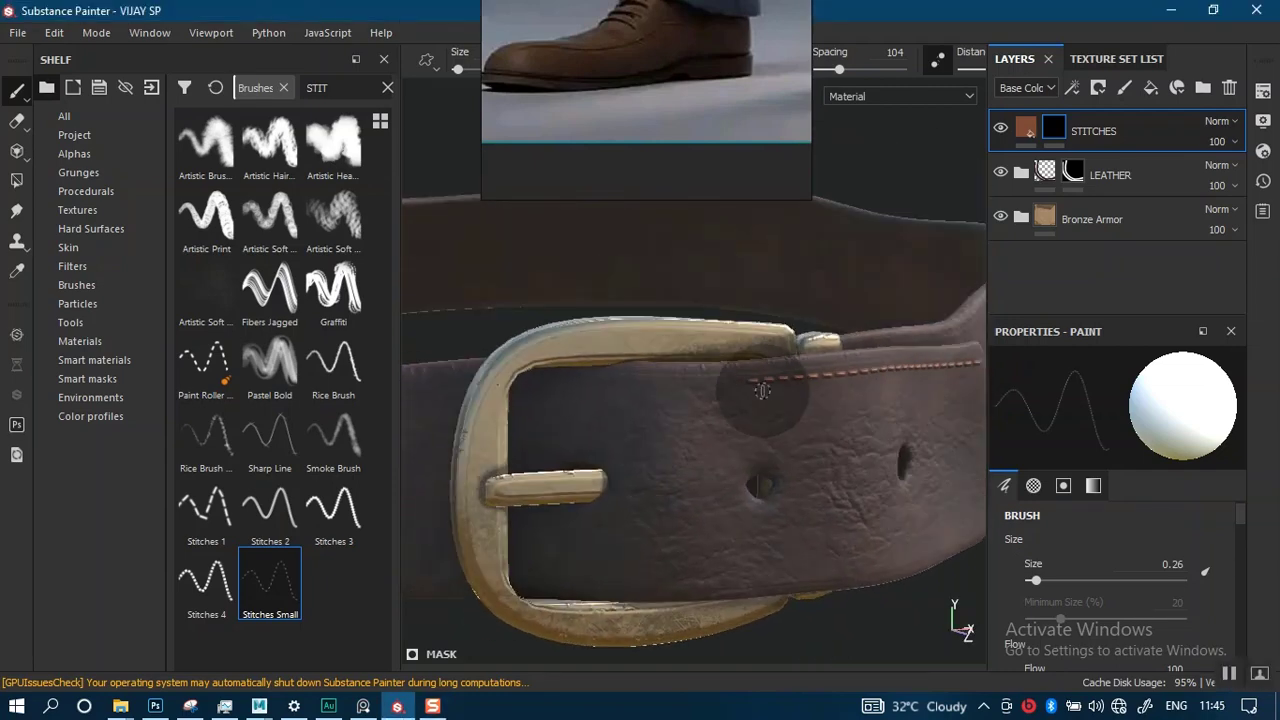
left_click_drag(745, 381, 489, 389)
- Continue the upper-edge stitches past the buckle along the adjoining side of the belt
mouse_move(649, 417)
left_mouse_down("alt")
mouse_move(771, 409)
mouse_move(808, 434)
mouse_move(818, 416)
mouse_move(680, 375)
mouse_move(497, 395)
mouse_move(771, 429)
left_mouse_up("alt")
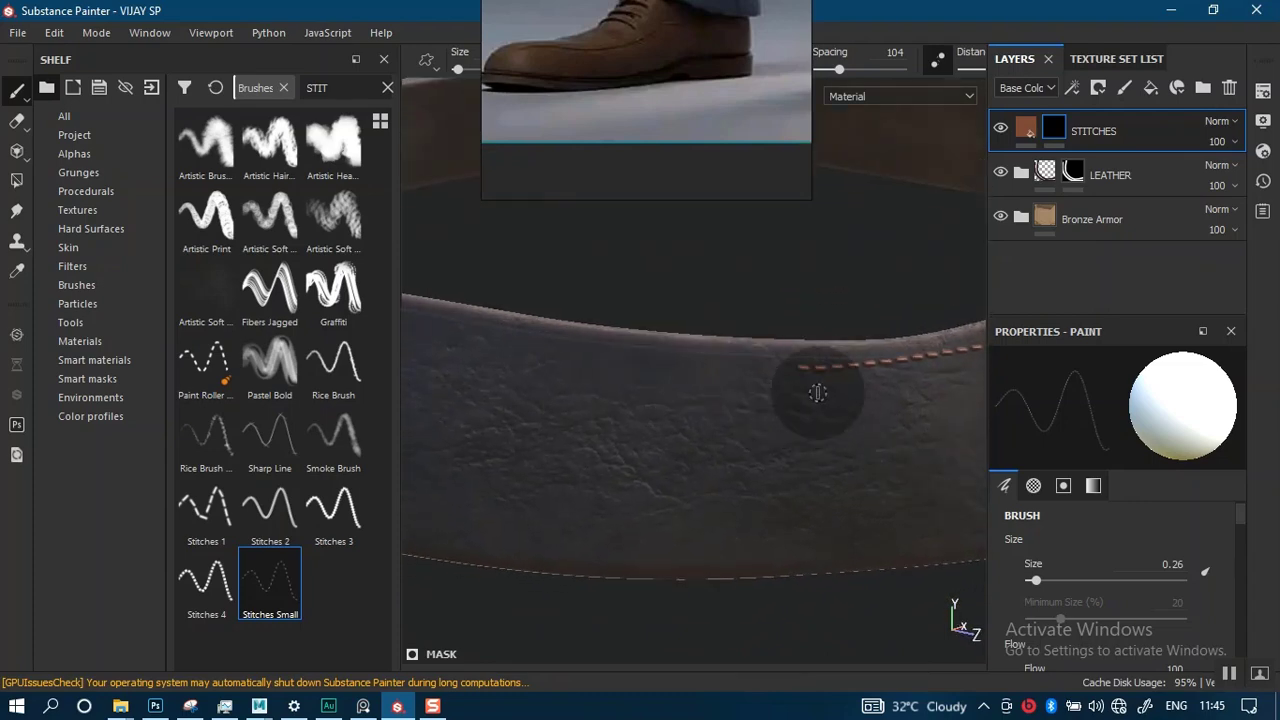
left_click_drag(807, 367, 449, 331)
mouse_move(737, 457)
left_mouse_down("alt")
mouse_move(743, 374)
mouse_move(859, 386)
mouse_move(794, 409)
left_mouse_up("alt")
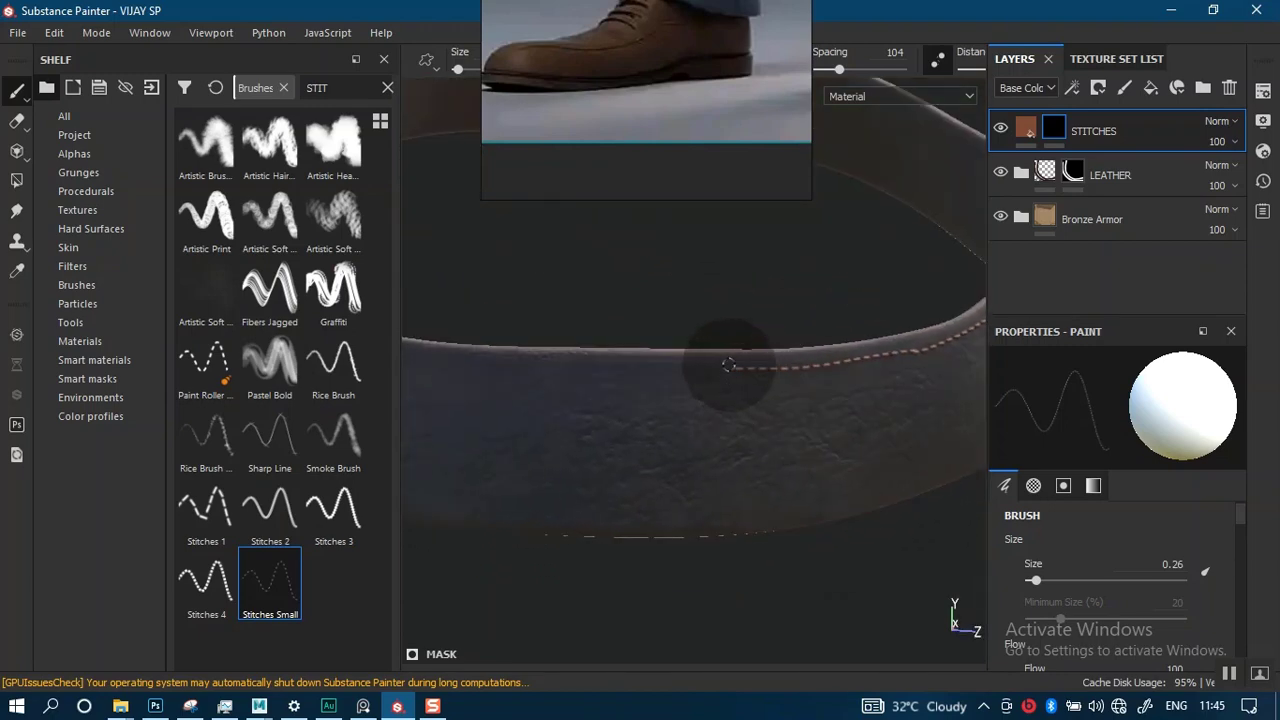
left_click_drag(729, 365, 640, 367)
left_click_drag(735, 365, 500, 361)
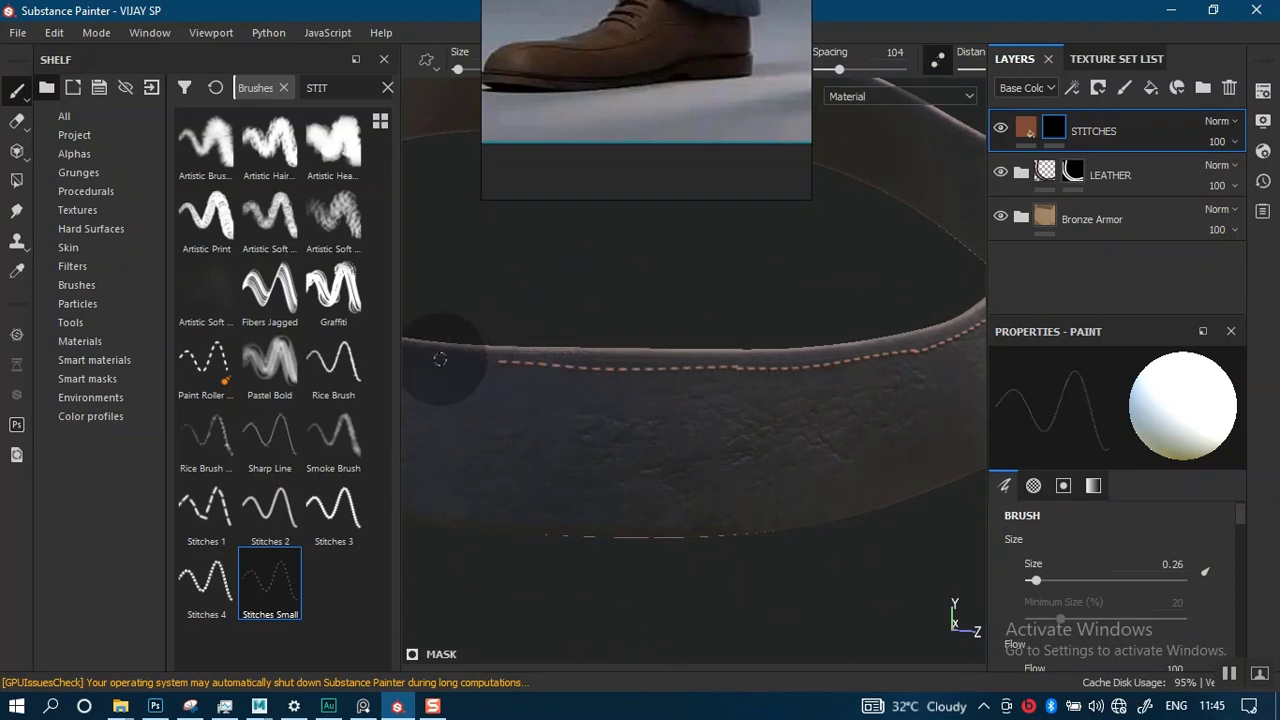
mouse_move(631, 403)
left_mouse_down("alt")
mouse_move(737, 414)
mouse_move(750, 398)
mouse_move(815, 397)
mouse_move(818, 409)
mouse_move(909, 336)
mouse_move(818, 352)
left_mouse_up("alt")
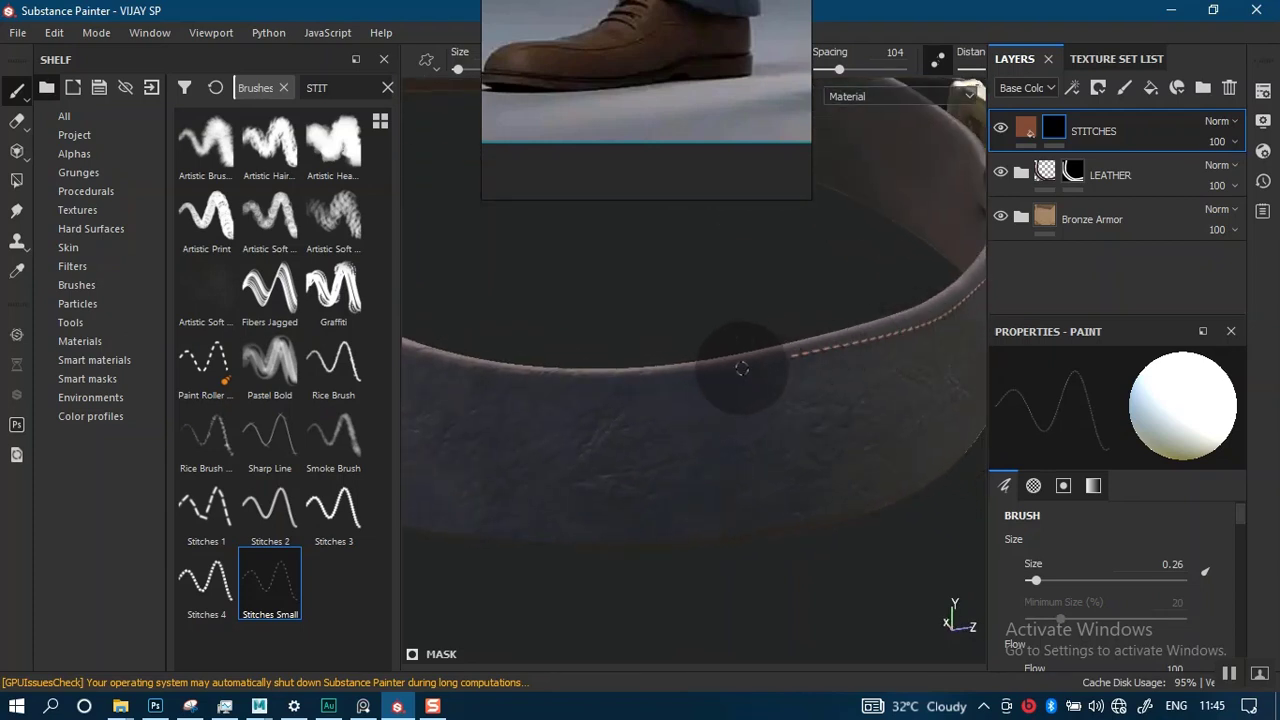
left_click_drag(717, 373, 545, 389)
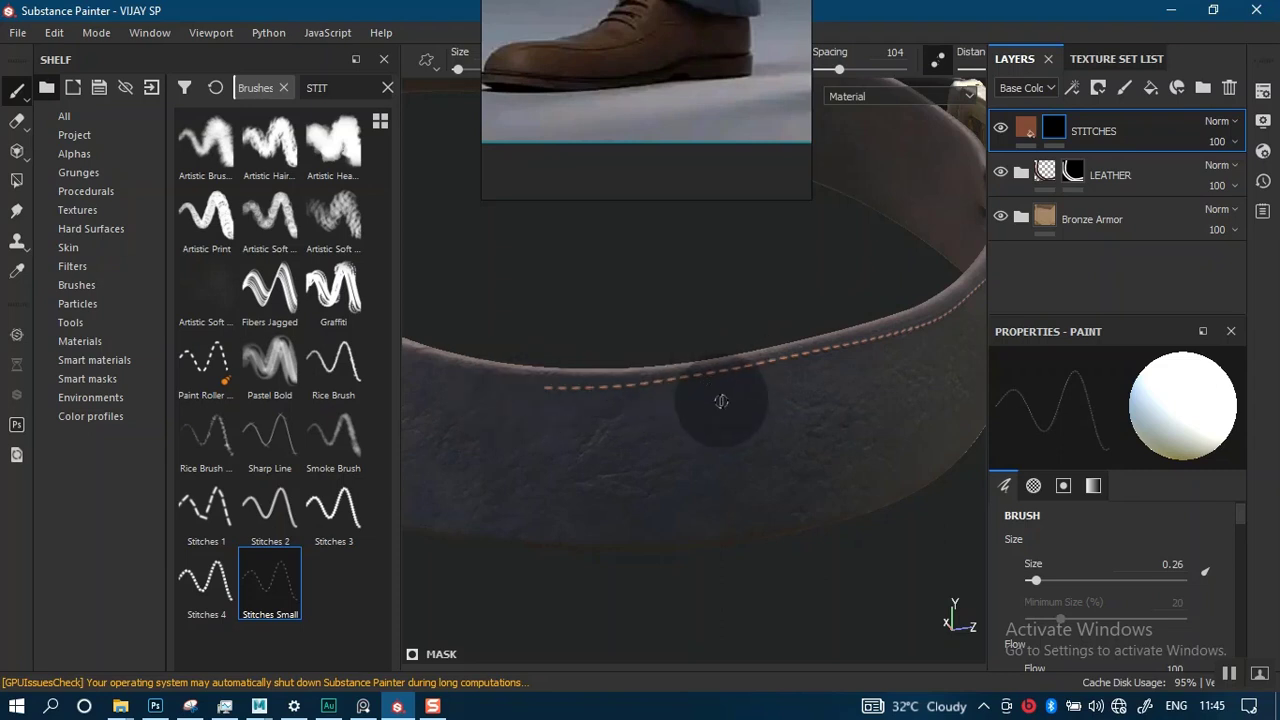
- Carry the upper-edge stitches around the belt's curved bend, repainting the uneven stroke closer to the existing line
right_click_drag(825, 417, 771, 414, "shift")
left_click_drag(711, 414, 740, 470, "alt")
middle_click_drag(740, 470, 848, 428, "alt")
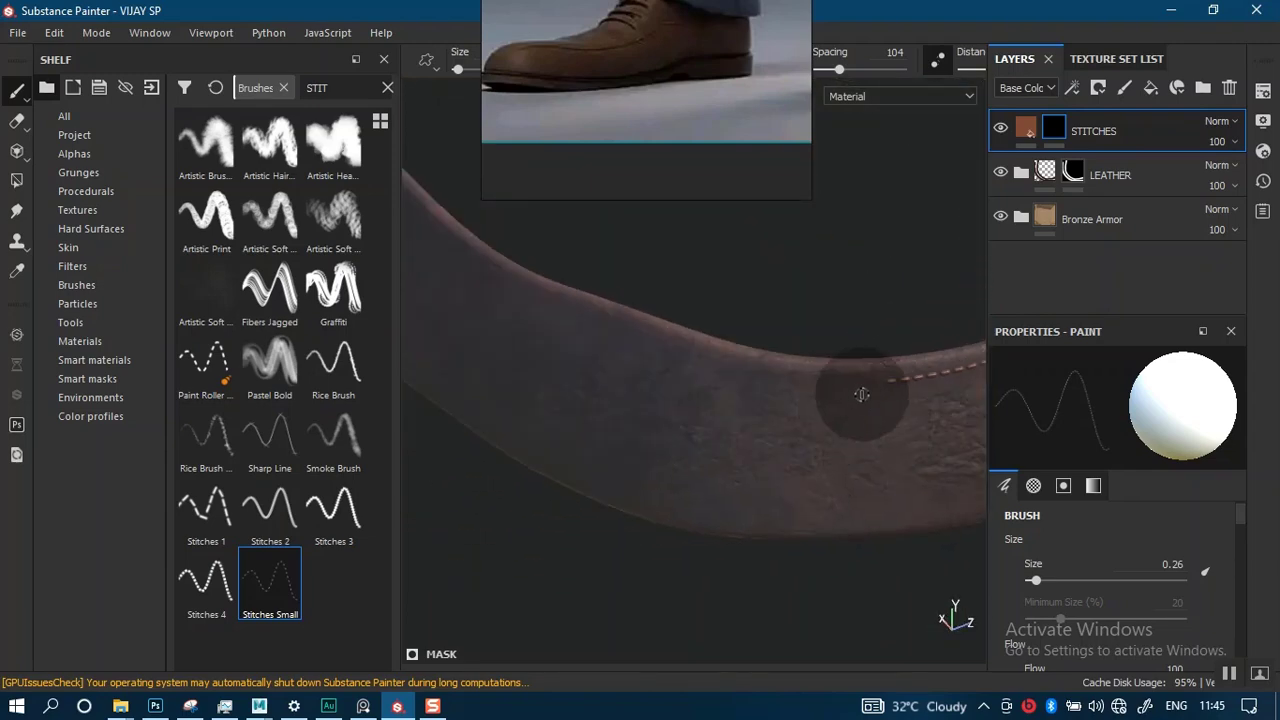
left_click_drag(885, 381, 786, 371)
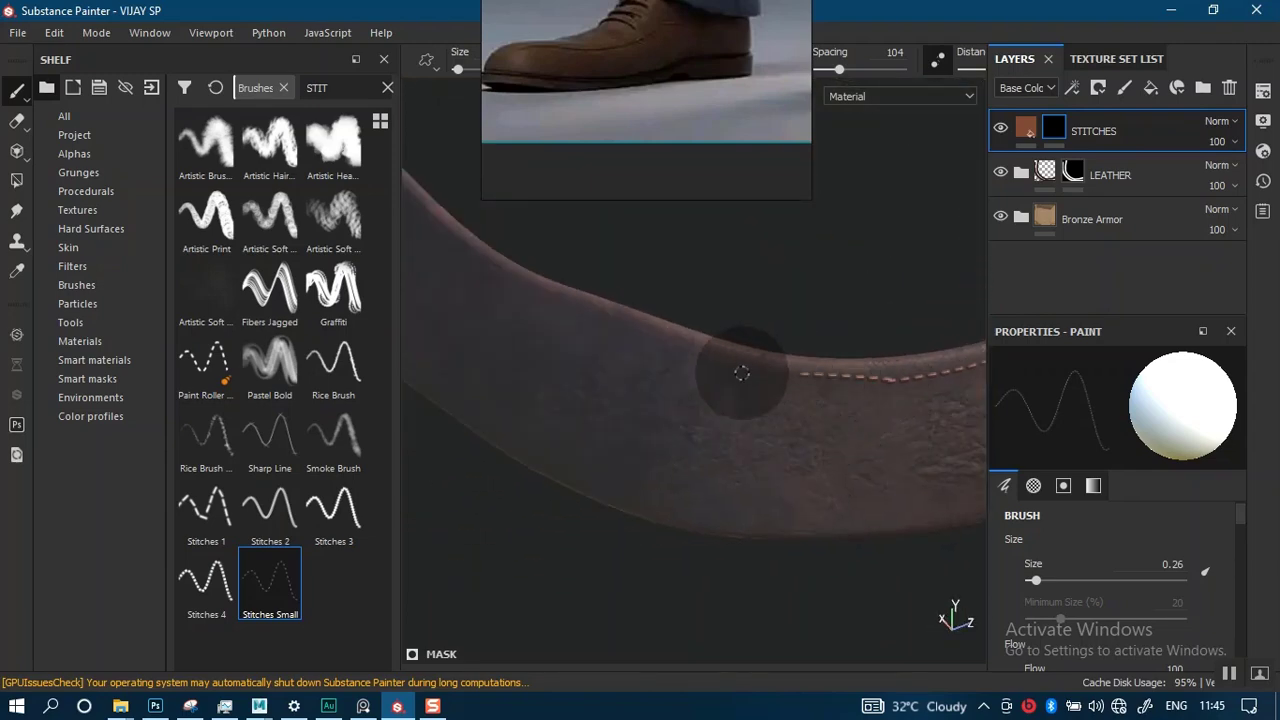
left_click_drag(879, 380, 748, 380)
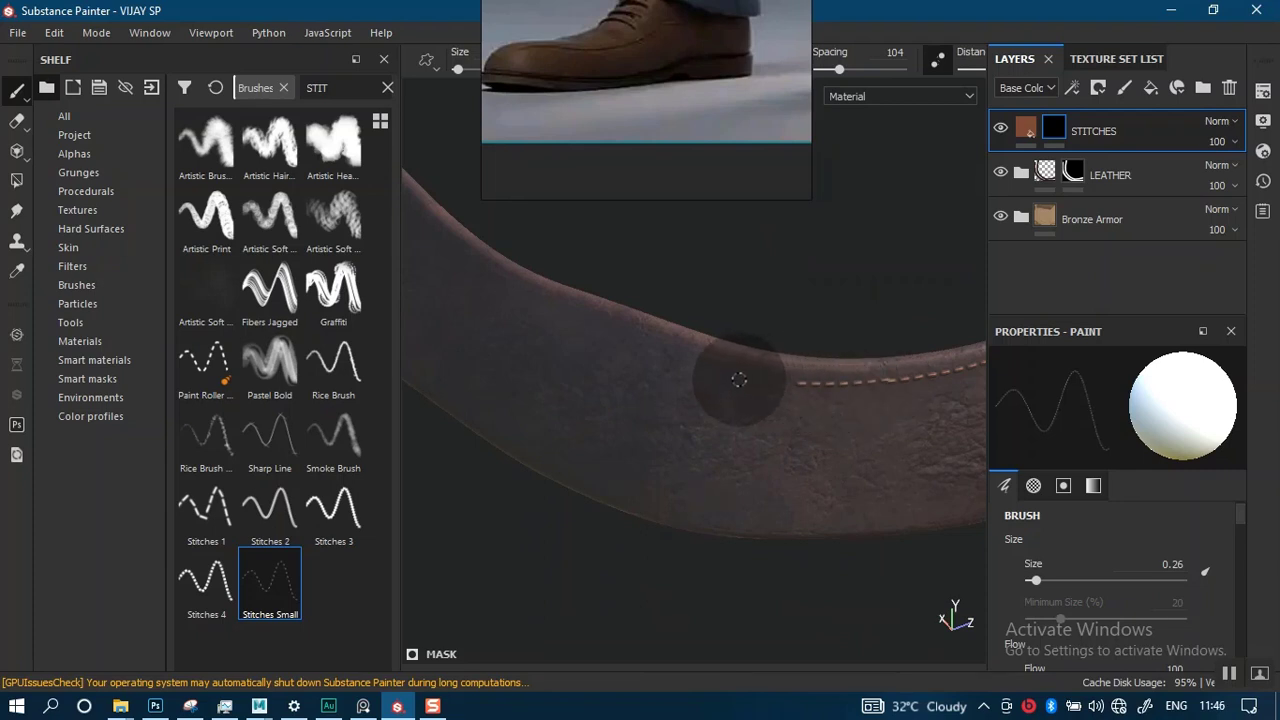
left_click_drag(669, 361, 579, 327)
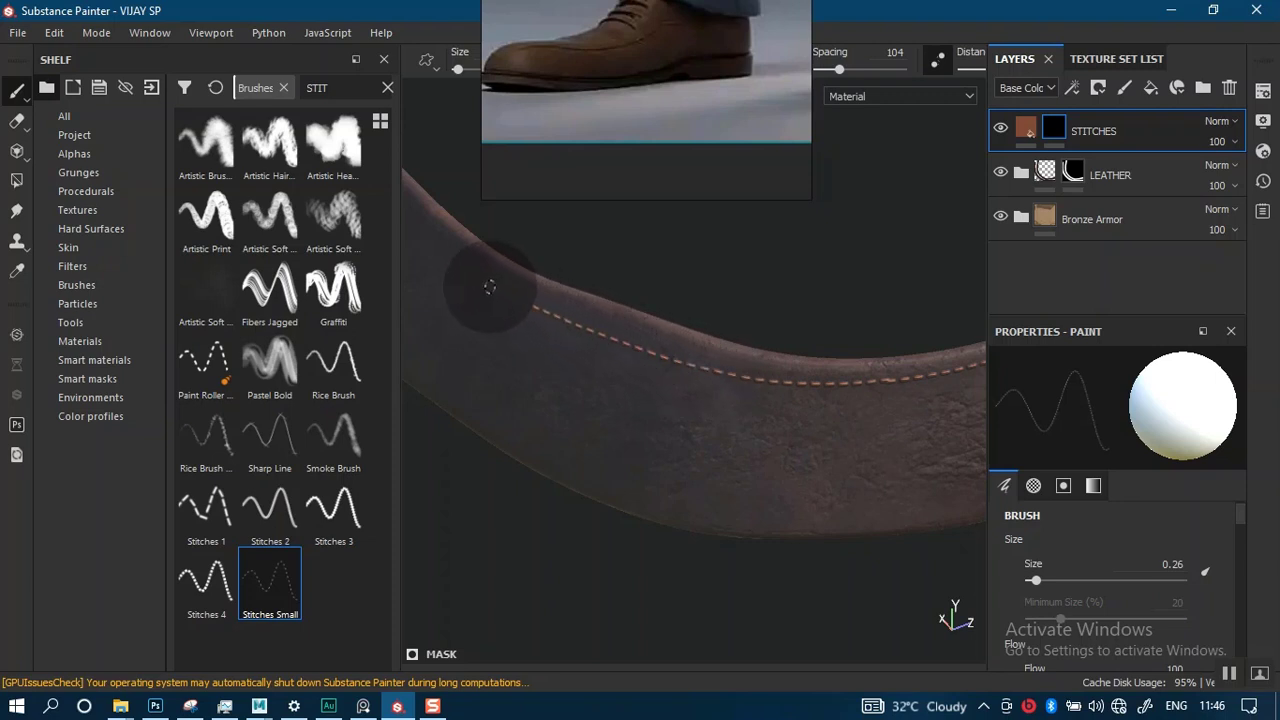
- Paint the upper-edge stitches onto the belt's back section, joining them to the end of the existing row
mouse_move(686, 394)
left_mouse_down("alt")
mouse_move(777, 349)
mouse_move(950, 390)
mouse_move(837, 434)
mouse_move(774, 409)
mouse_move(894, 386)
mouse_move(771, 446)
mouse_move(726, 440)
mouse_move(829, 423)
mouse_move(771, 434)
mouse_move(855, 435)
left_mouse_up("alt")
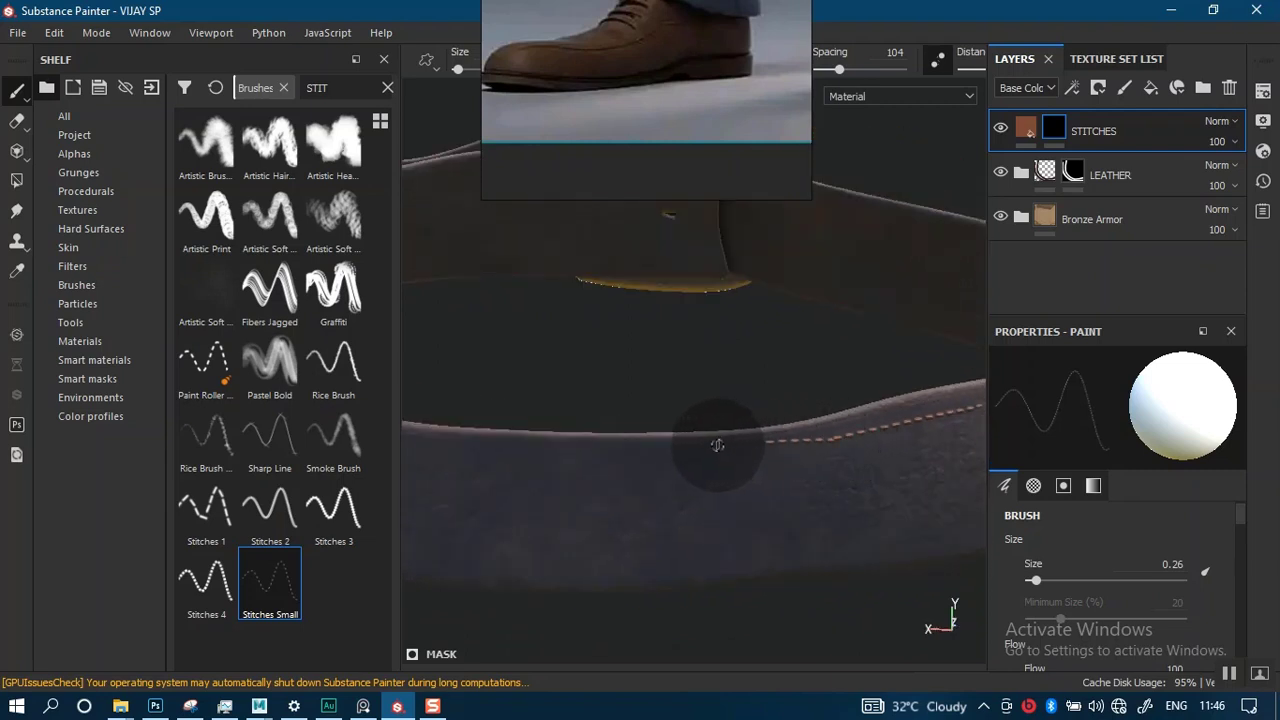
right_click_drag(821, 440, 824, 440, "shift")
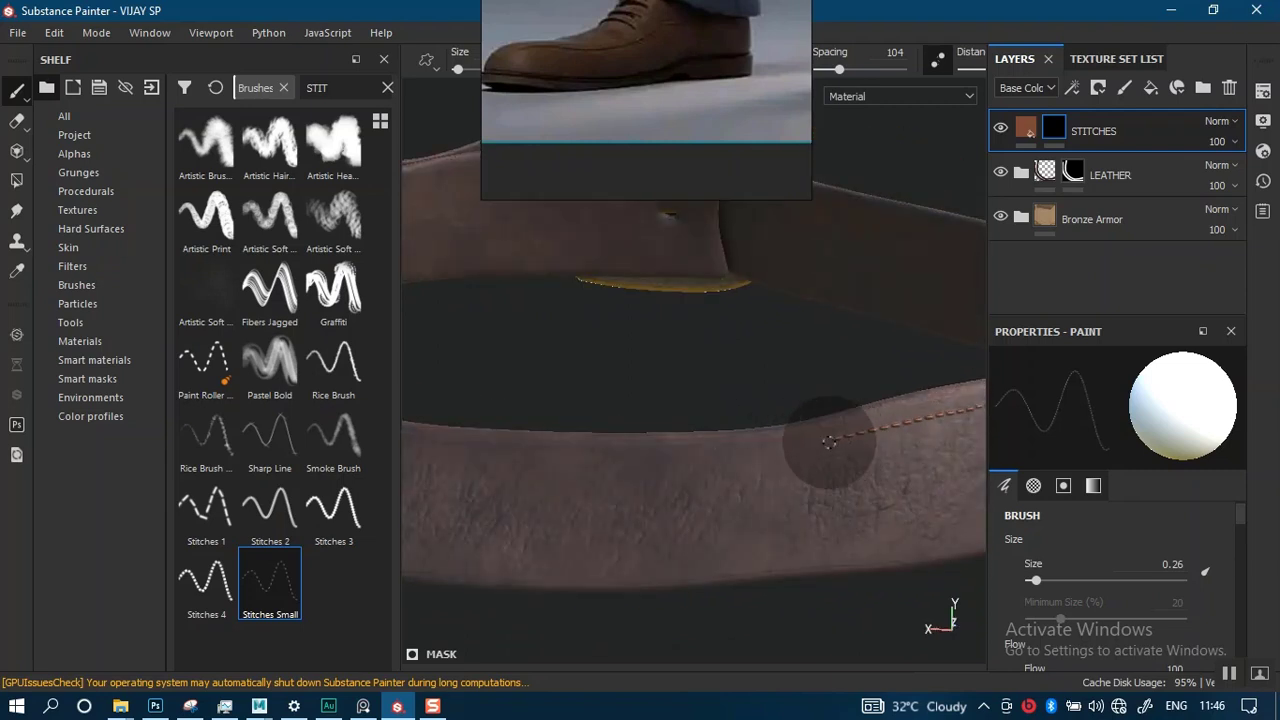
left_click(829, 441, "shift")
left_click_drag(695, 455, 549, 448)
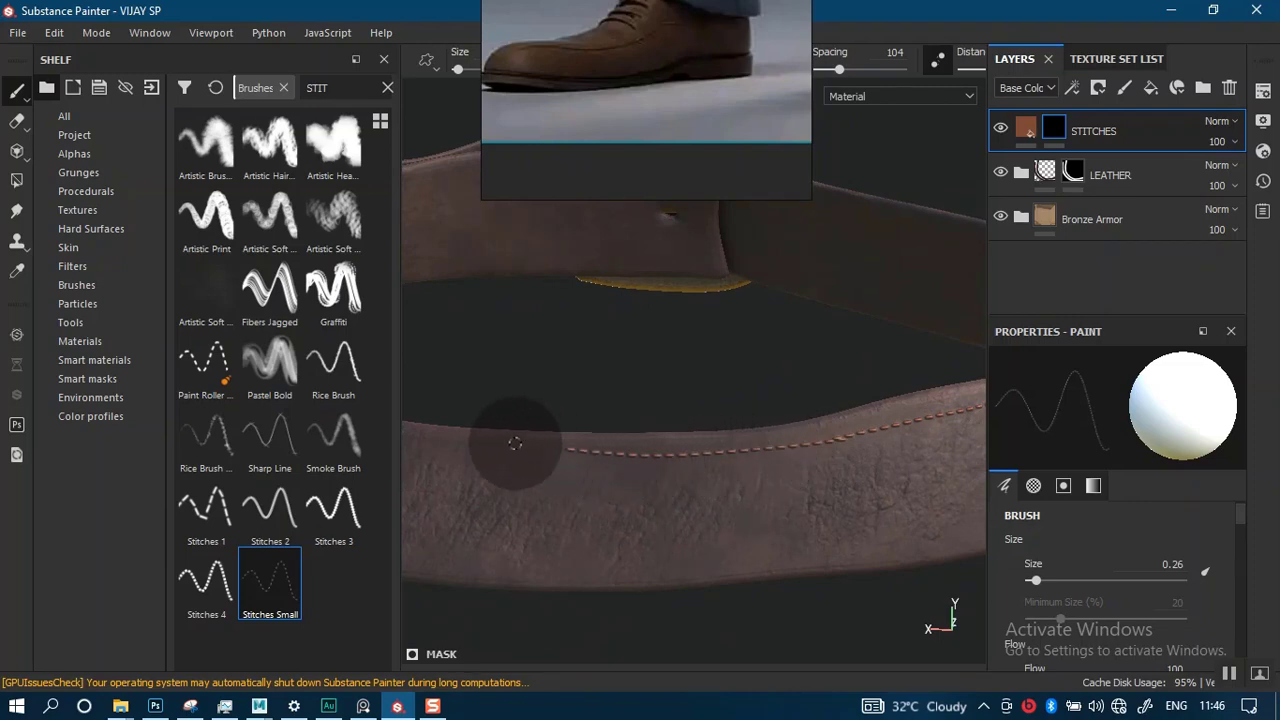
- Lengthen the stitch row along the back section's upper edge, undoing a misplaced stroke and repainting it
mouse_move(663, 420)
left_mouse_down("alt")
mouse_move(780, 443)
mouse_move(857, 350)
mouse_move(766, 408)
mouse_move(841, 399)
mouse_move(657, 443)
mouse_move(886, 371)
mouse_move(706, 409)
mouse_move(862, 381)
left_mouse_up("alt")
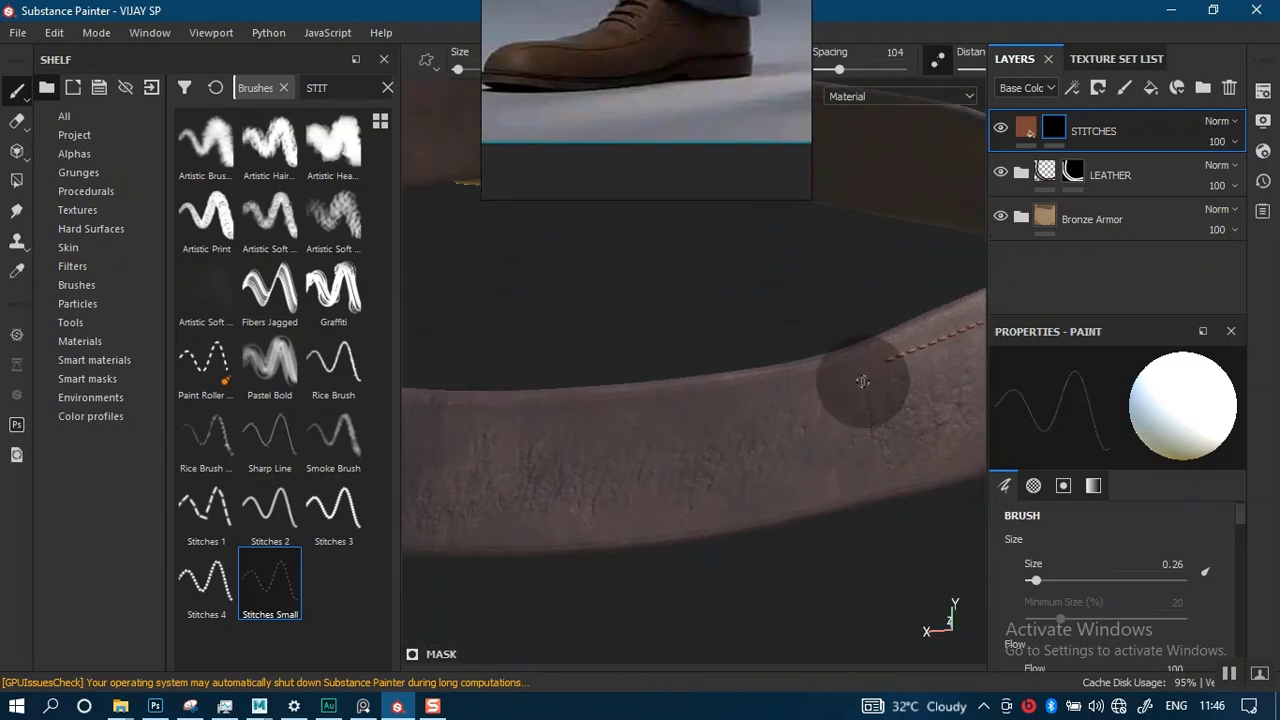
left_click(883, 362, "shift")
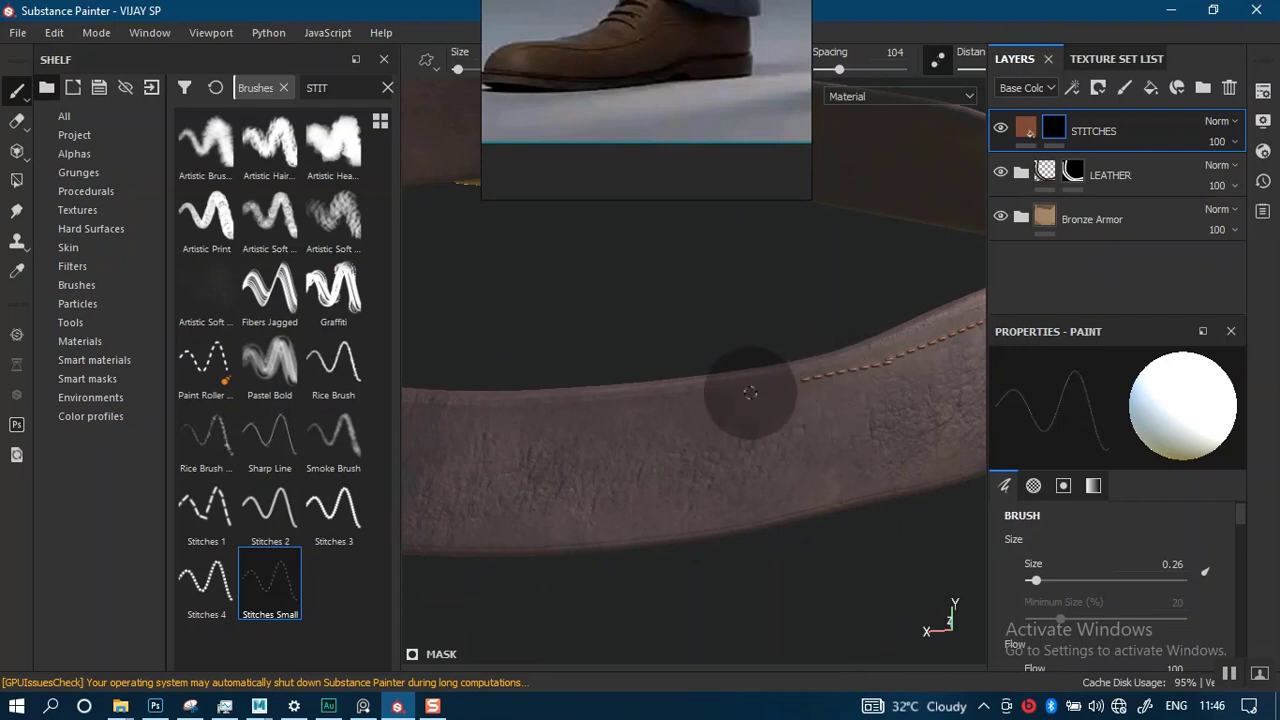
key("ctrl+z")
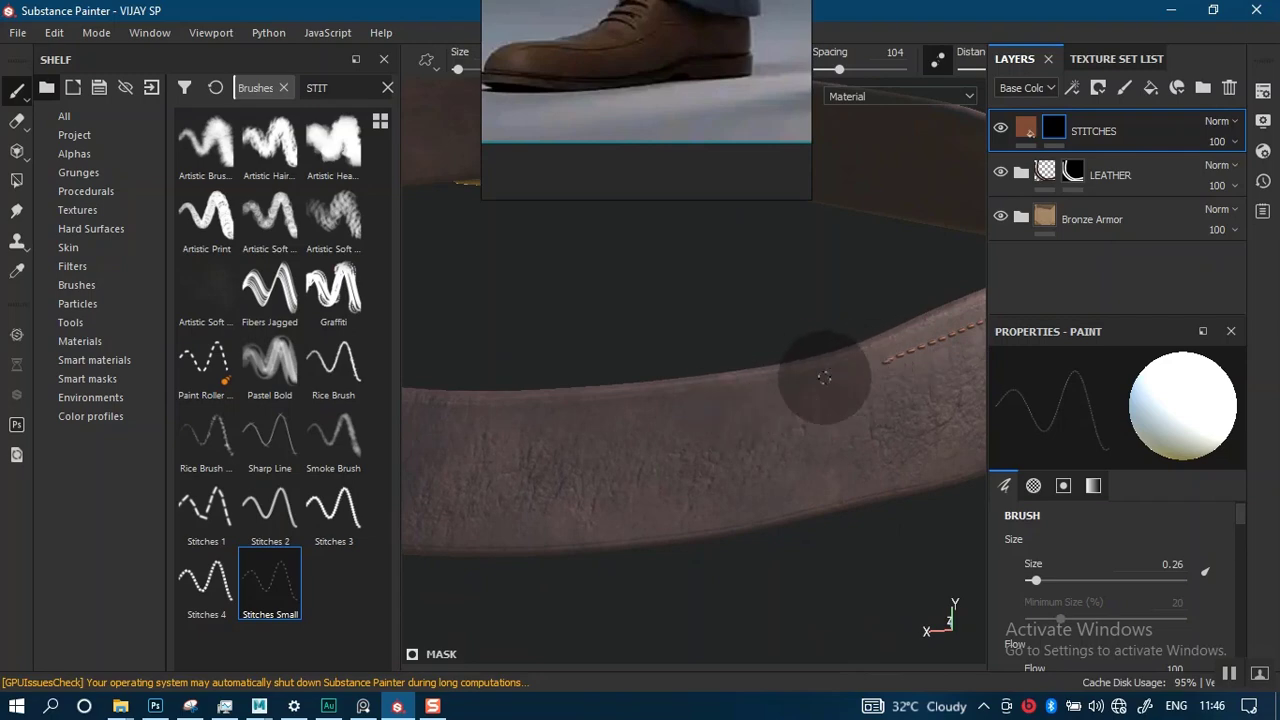
mouse_move(719, 405)
left_mouse_down()
mouse_move(554, 418)
mouse_move(749, 417)
mouse_move(820, 380)
mouse_move(766, 394)
mouse_move(824, 377)
left_mouse_up()
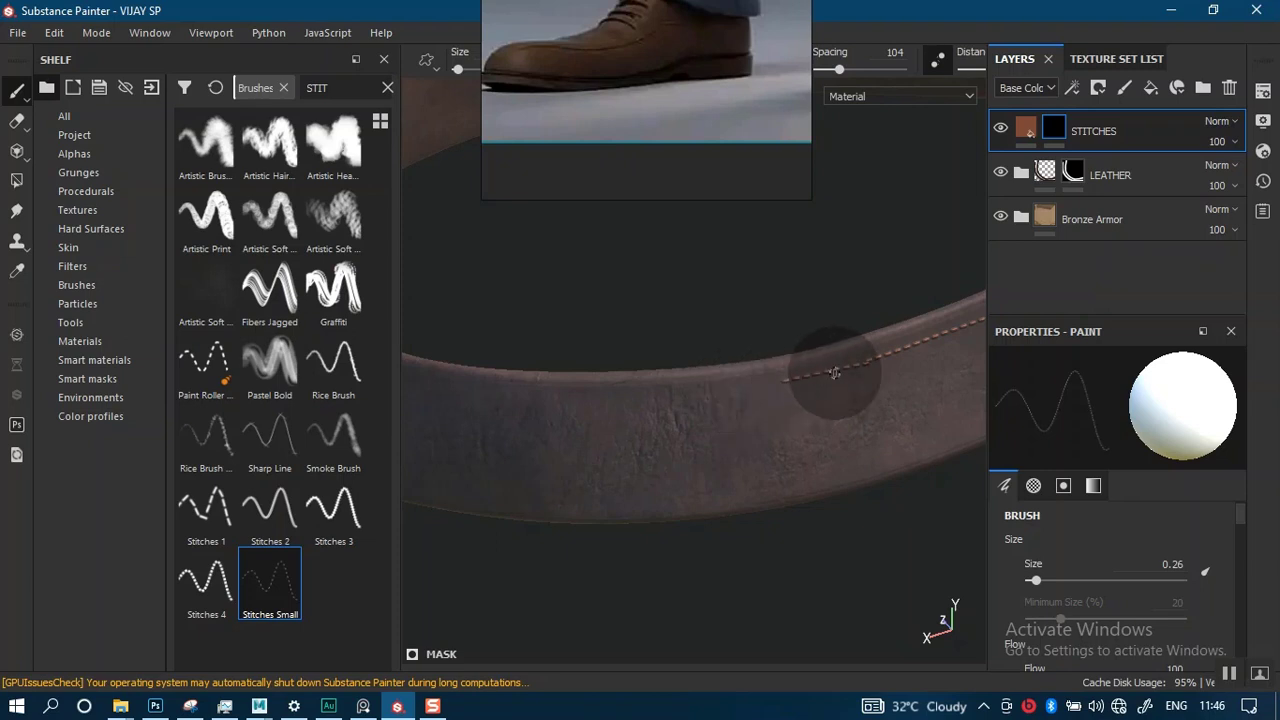
mouse_move(850, 365)
left_mouse_down()
mouse_move(674, 398)
mouse_move(491, 395)
left_mouse_up()
- Complete the upper-edge stitching around the belt's remaining side until it meets the overlapping strap tip
mouse_move(683, 386)
left_mouse_down("alt")
mouse_move(789, 354)
mouse_move(854, 403)
mouse_move(786, 400)
mouse_move(668, 432)
left_mouse_up("alt")
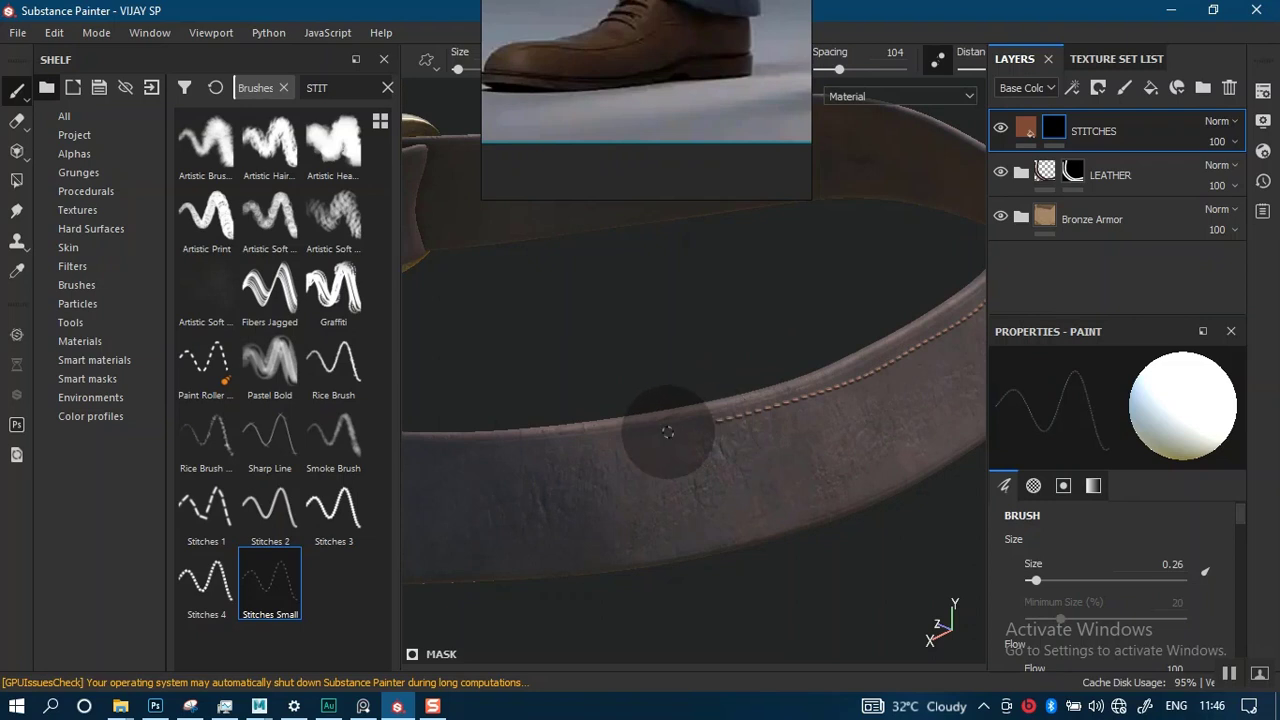
mouse_move(563, 443)
left_mouse_down("alt")
mouse_move(820, 406)
mouse_move(749, 460)
mouse_move(770, 414)
mouse_move(586, 460)
mouse_move(466, 463)
mouse_move(706, 386)
mouse_move(772, 403)
mouse_move(794, 429)
mouse_move(631, 451)
mouse_move(522, 448)
mouse_move(829, 366)
mouse_move(851, 424)
left_mouse_up("alt")
right_click_drag(848, 424, 626, 440, "shift")
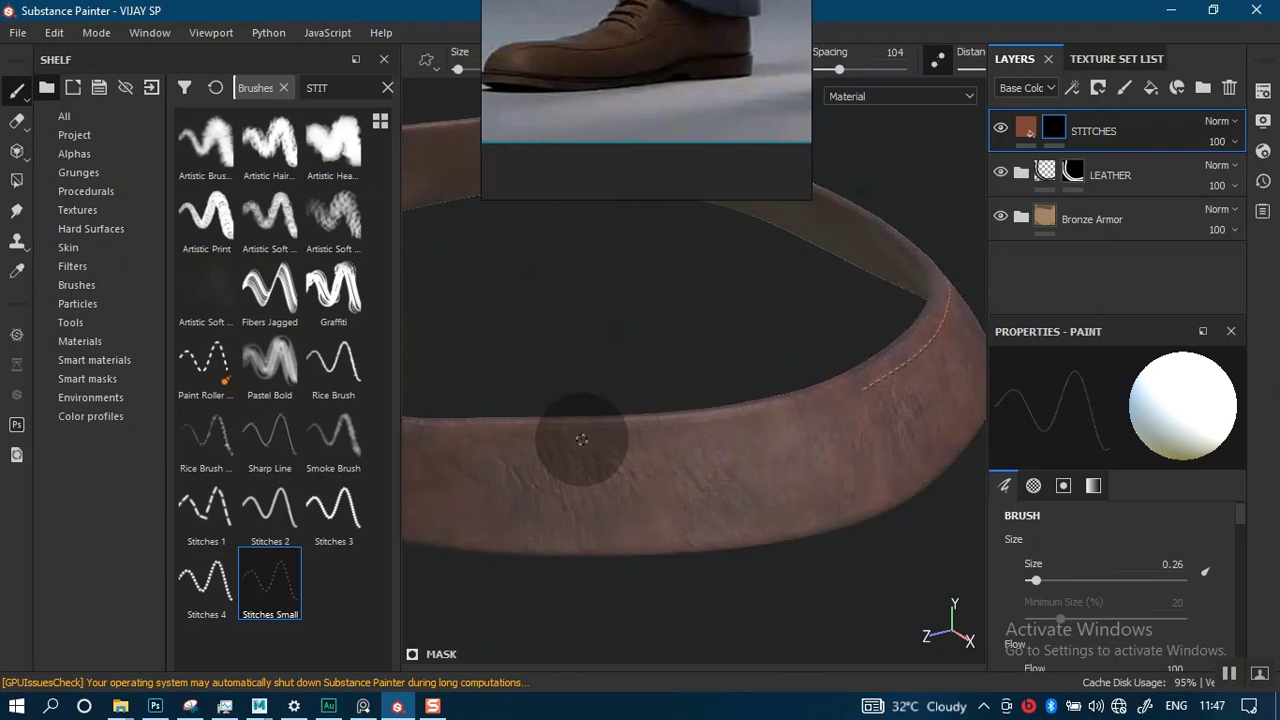
left_click_drag(580, 443, 824, 403)
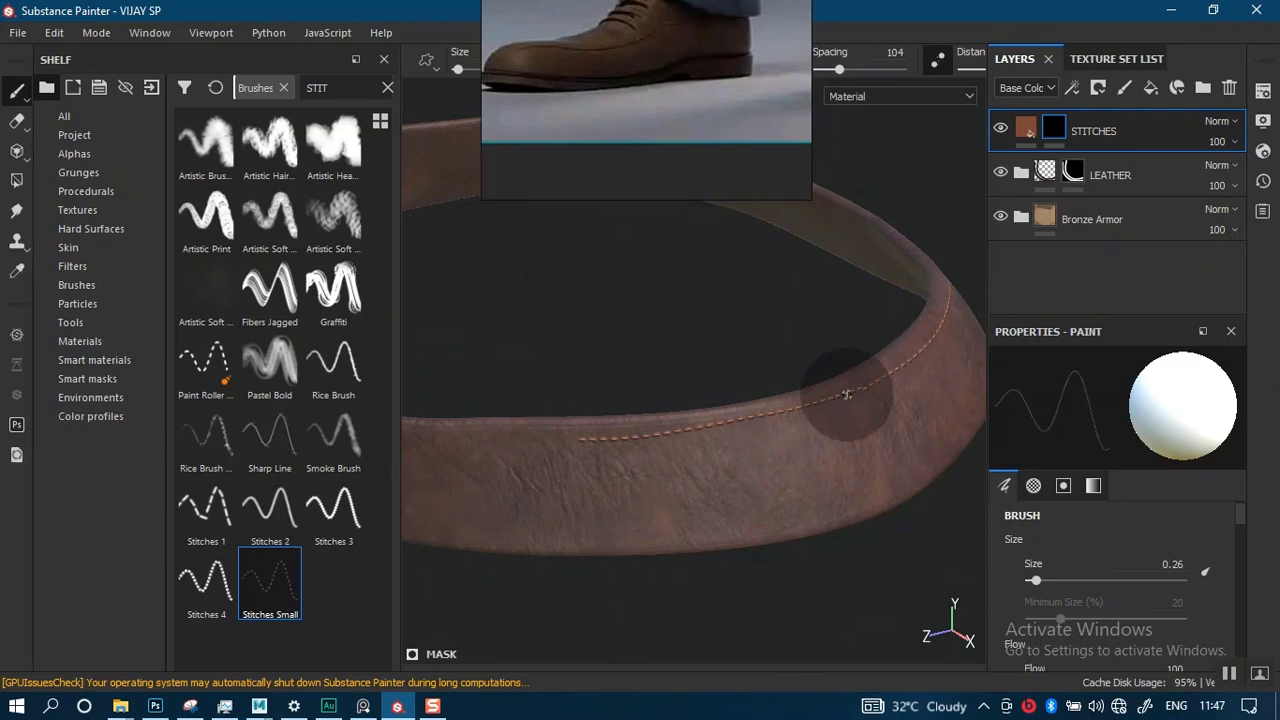
mouse_move(600, 440)
left_mouse_down("alt")
mouse_move(816, 420)
mouse_move(677, 440)
left_mouse_up("alt")
mouse_move(563, 412)
left_mouse_down()
mouse_move(739, 415)
mouse_move(900, 390)
mouse_move(666, 394)
mouse_move(642, 417)
left_mouse_up()
middle_click_drag(642, 417, 560, 395, "alt")
- Start a stitch row along the belt's lower edge beside the overlapping strap tip and extend it along the side
mouse_move(599, 423)
left_mouse_down("alt")
mouse_move(612, 366)
mouse_move(594, 423)
mouse_move(562, 459)
left_mouse_up("alt")
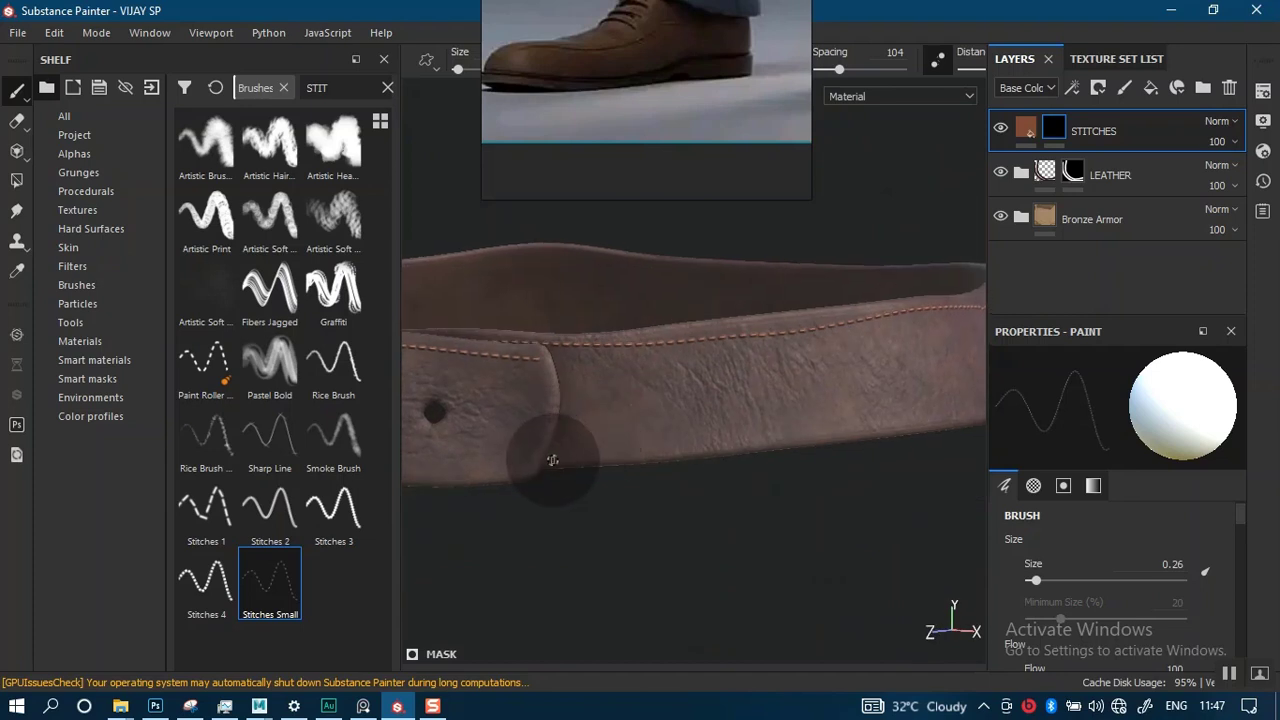
mouse_move(687, 446)
left_mouse_down()
mouse_move(860, 425)
mouse_move(666, 434)
mouse_move(592, 457)
left_mouse_up()
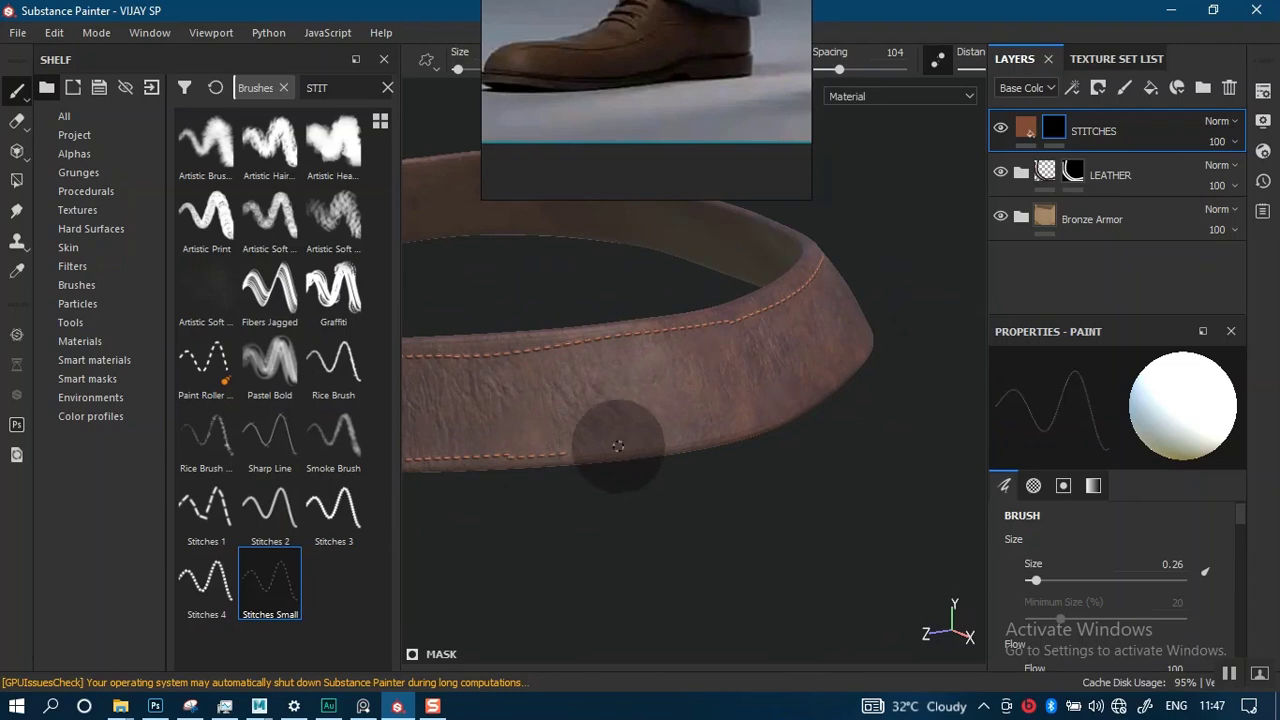
mouse_move(736, 430)
left_mouse_down("alt")
mouse_move(694, 414)
mouse_move(538, 446)
left_mouse_up("alt")
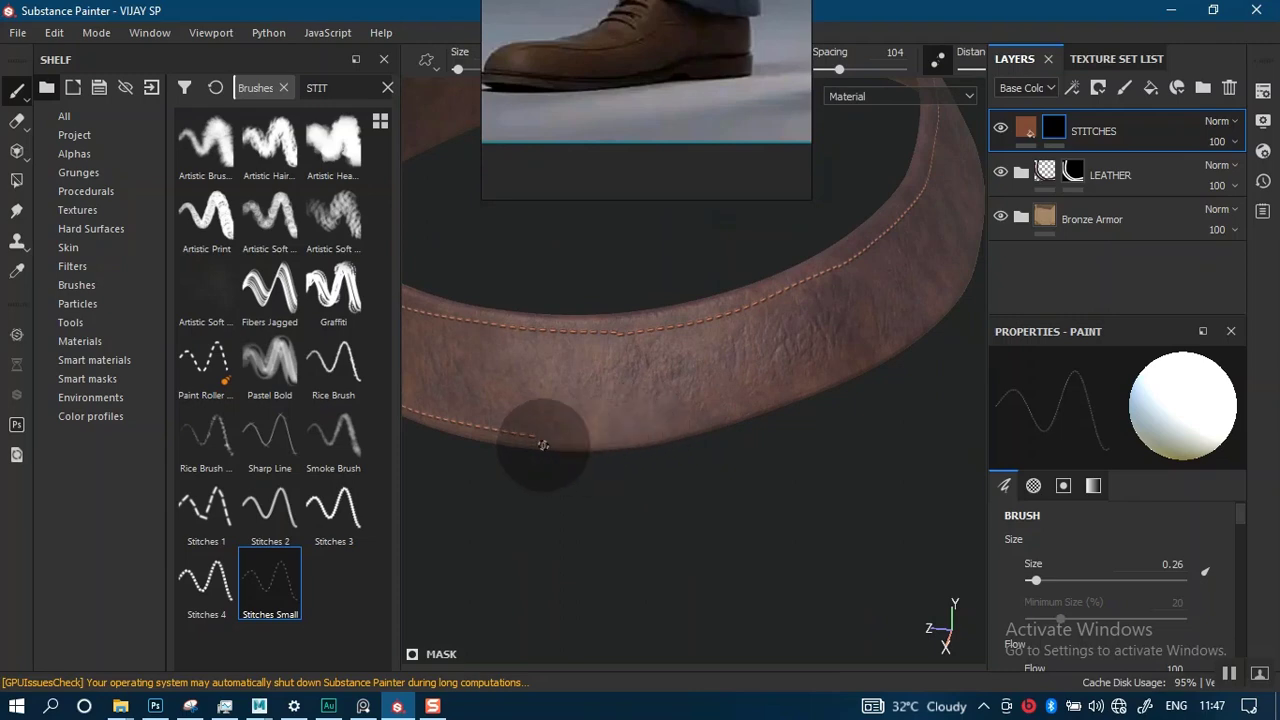
mouse_move(640, 428)
left_mouse_down()
mouse_move(789, 398)
mouse_move(870, 354)
left_mouse_up()
middle_click_drag(838, 373, 664, 468, "alt")
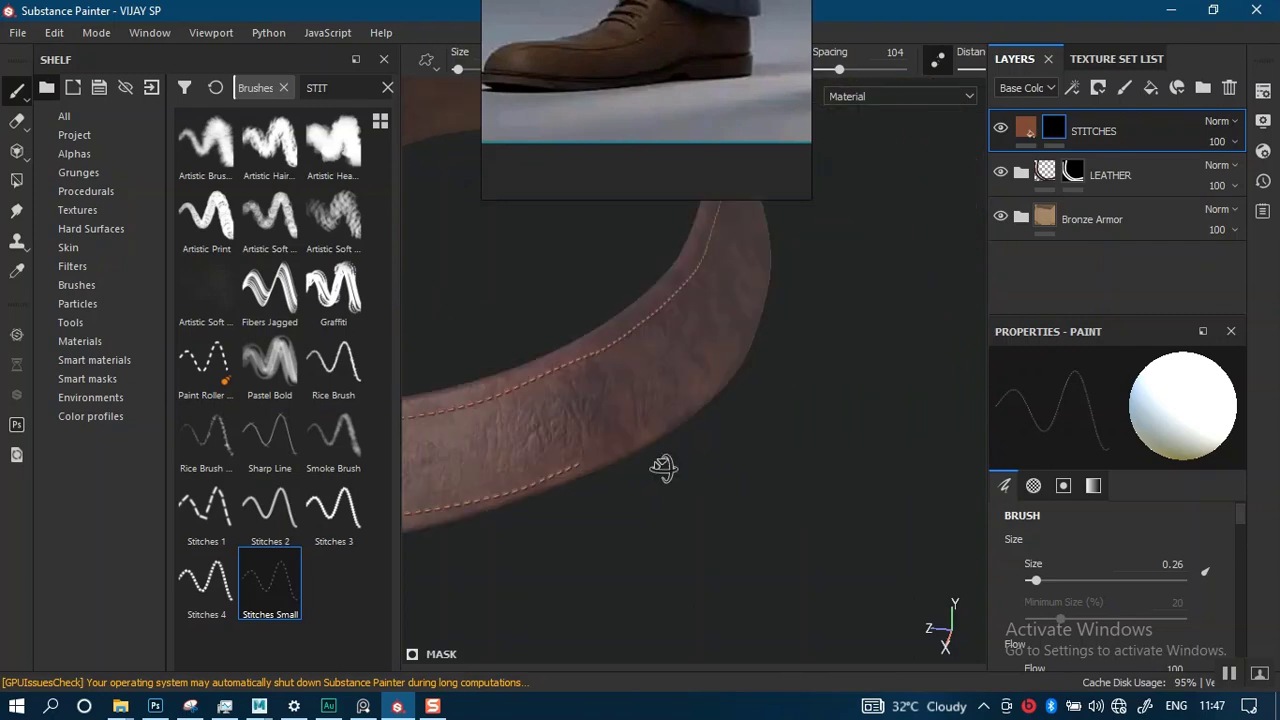
- Carry the lower-edge stitches around the belt's back section towards the buckle side, undoing one stroke and repainting it
left_click_drag(663, 467, 634, 457, "alt")
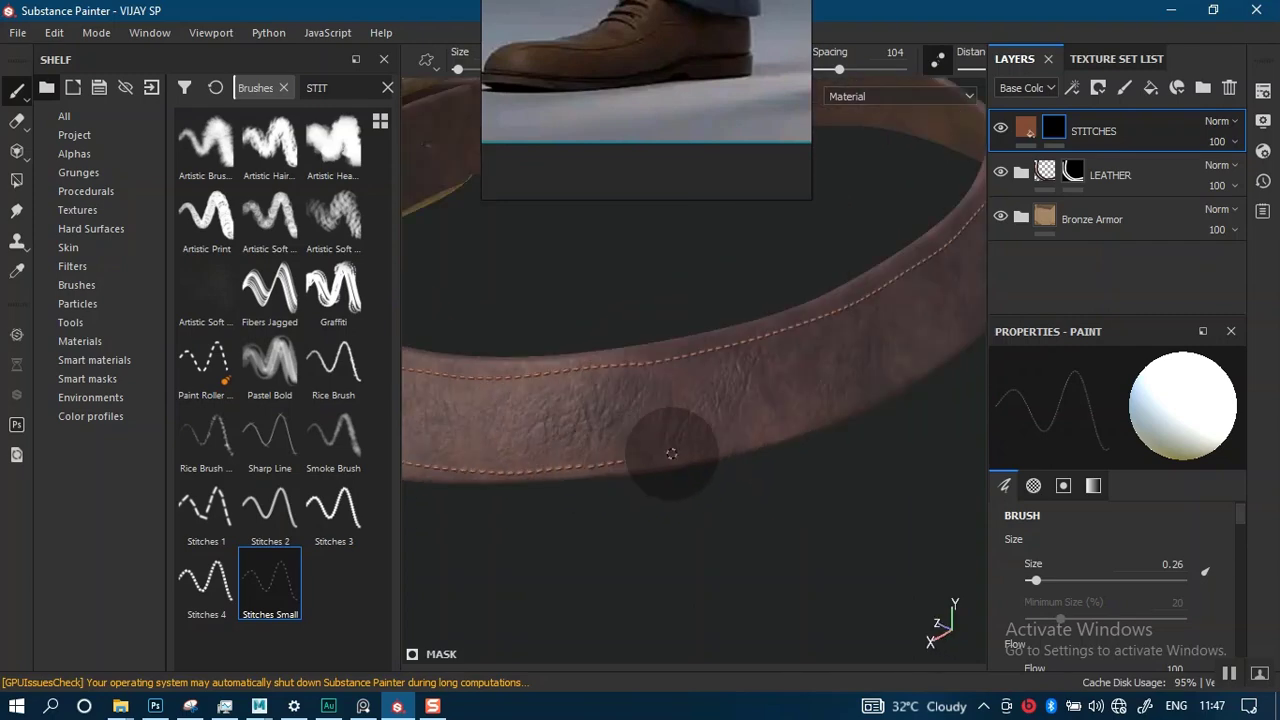
mouse_move(835, 412)
left_mouse_down("alt")
mouse_move(603, 461)
mouse_move(826, 409)
mouse_move(912, 370)
mouse_move(543, 429)
mouse_move(747, 425)
left_mouse_up("alt")
mouse_move(747, 425)
right_mouse_down("shift")
mouse_move(643, 434)
mouse_move(624, 459)
right_mouse_up("shift")
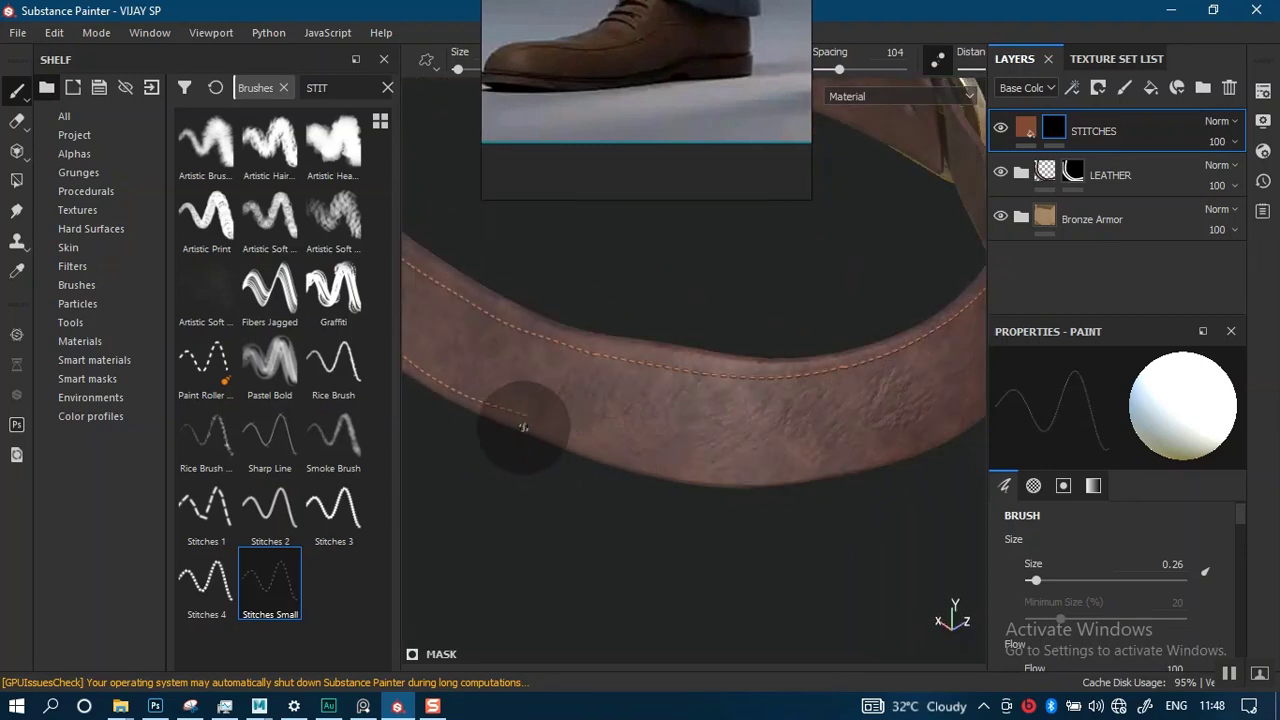
mouse_move(535, 419)
left_mouse_down()
mouse_move(714, 467)
mouse_move(881, 453)
mouse_move(643, 449)
mouse_move(606, 429)
mouse_move(721, 462)
mouse_move(857, 463)
left_mouse_up()
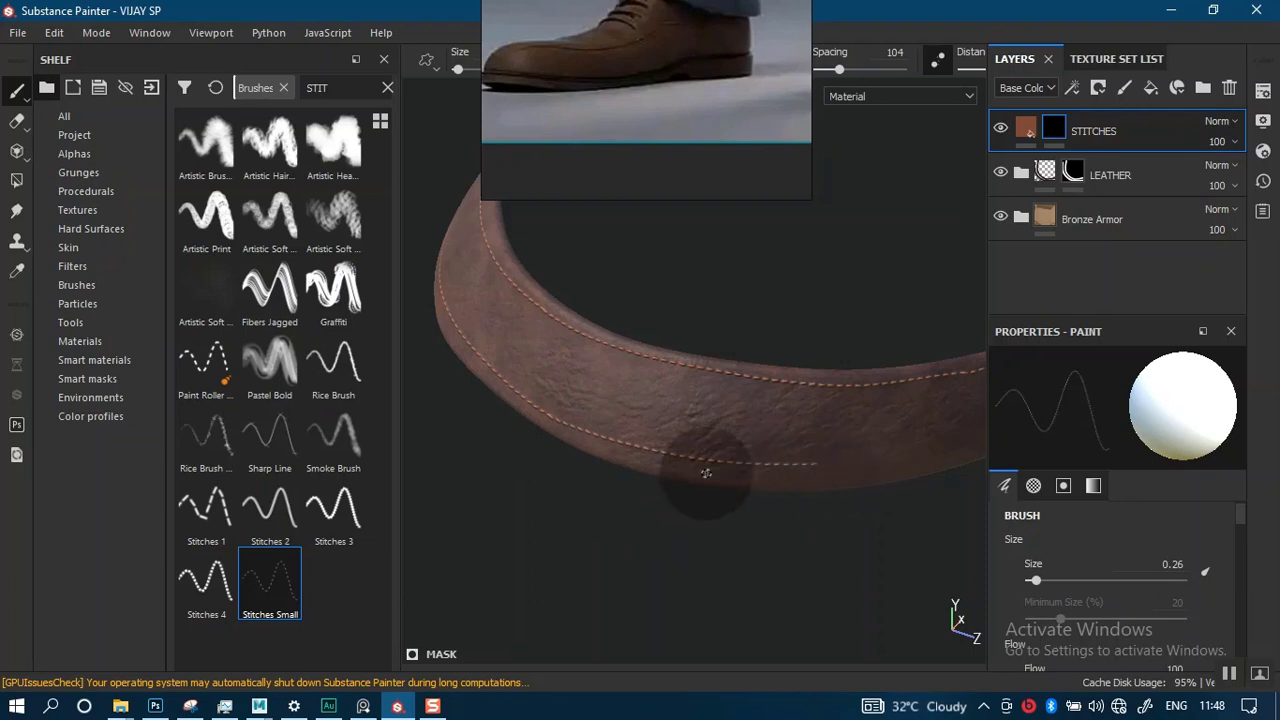
key("ctrl+z")
mouse_move(556, 424)
left_mouse_down()
mouse_move(719, 468)
mouse_move(868, 476)
mouse_move(665, 447)
mouse_move(698, 449)
left_mouse_up()
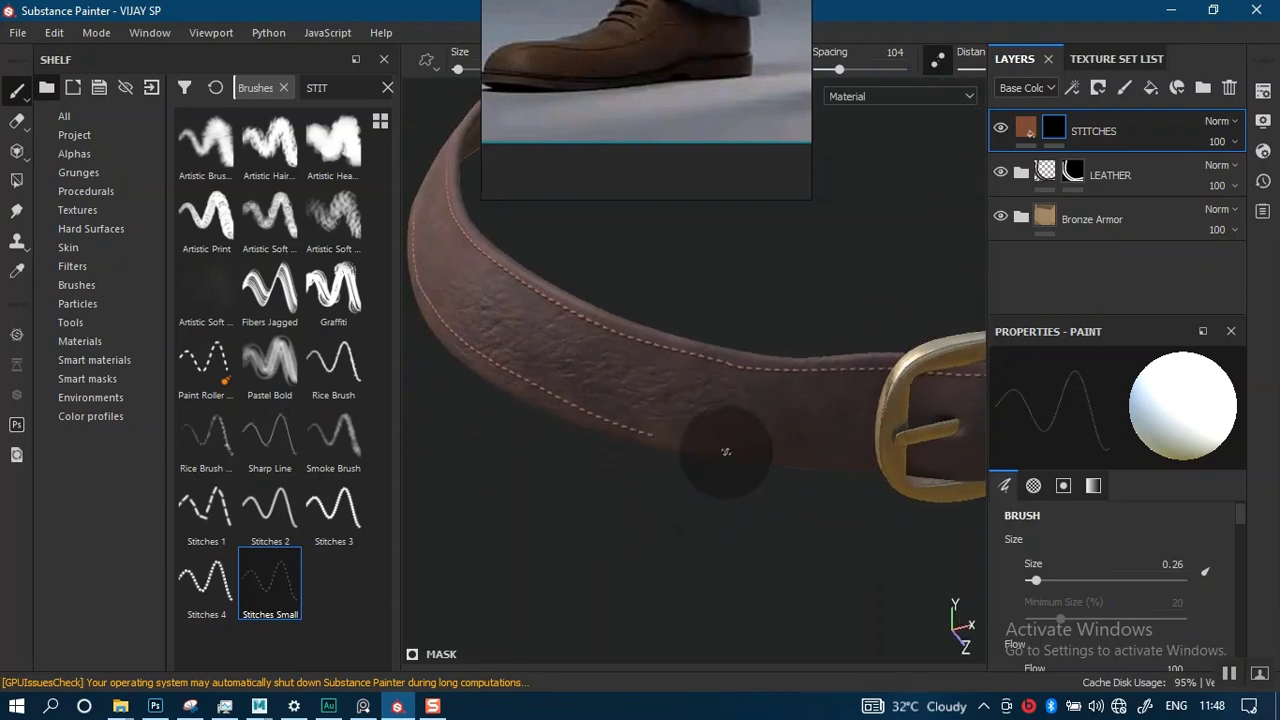
- Complete the lower-edge stitches up to the buckle and along the strap, closing the row around the strap tip
right_click_drag(763, 445, 712, 442, "shift")
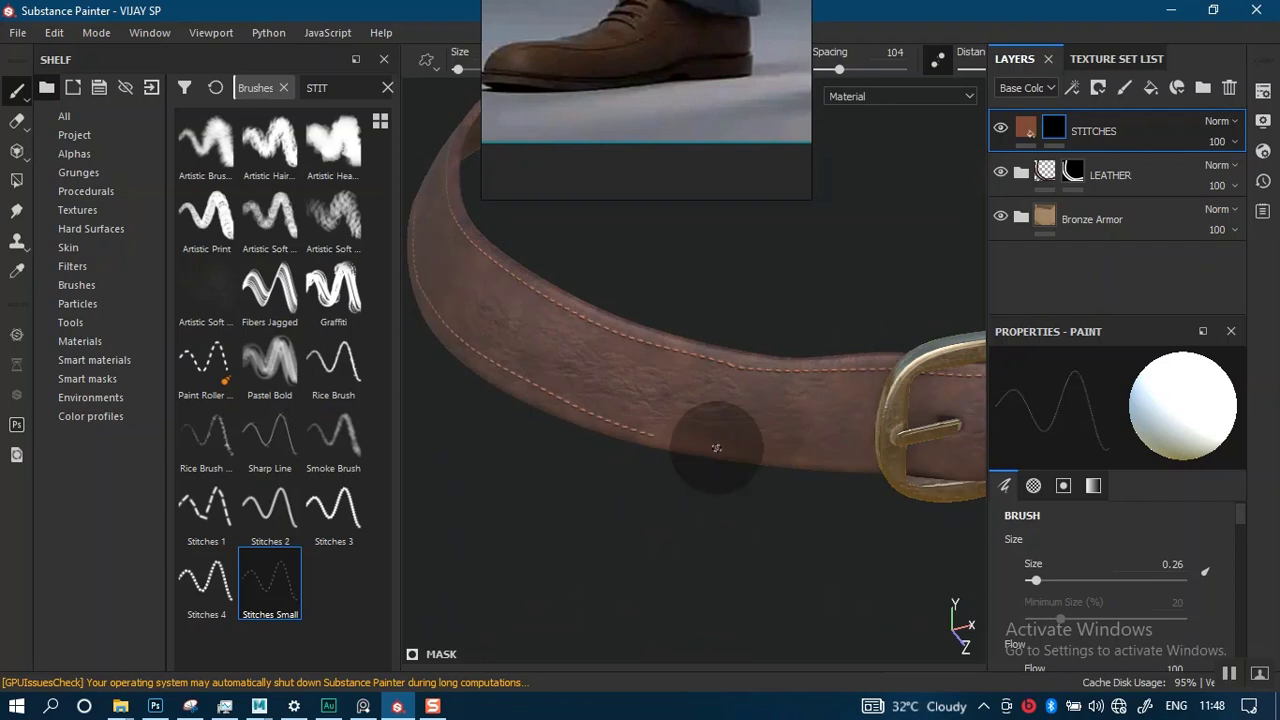
mouse_move(656, 447)
left_mouse_down()
mouse_move(904, 455)
mouse_move(634, 457)
left_mouse_up()
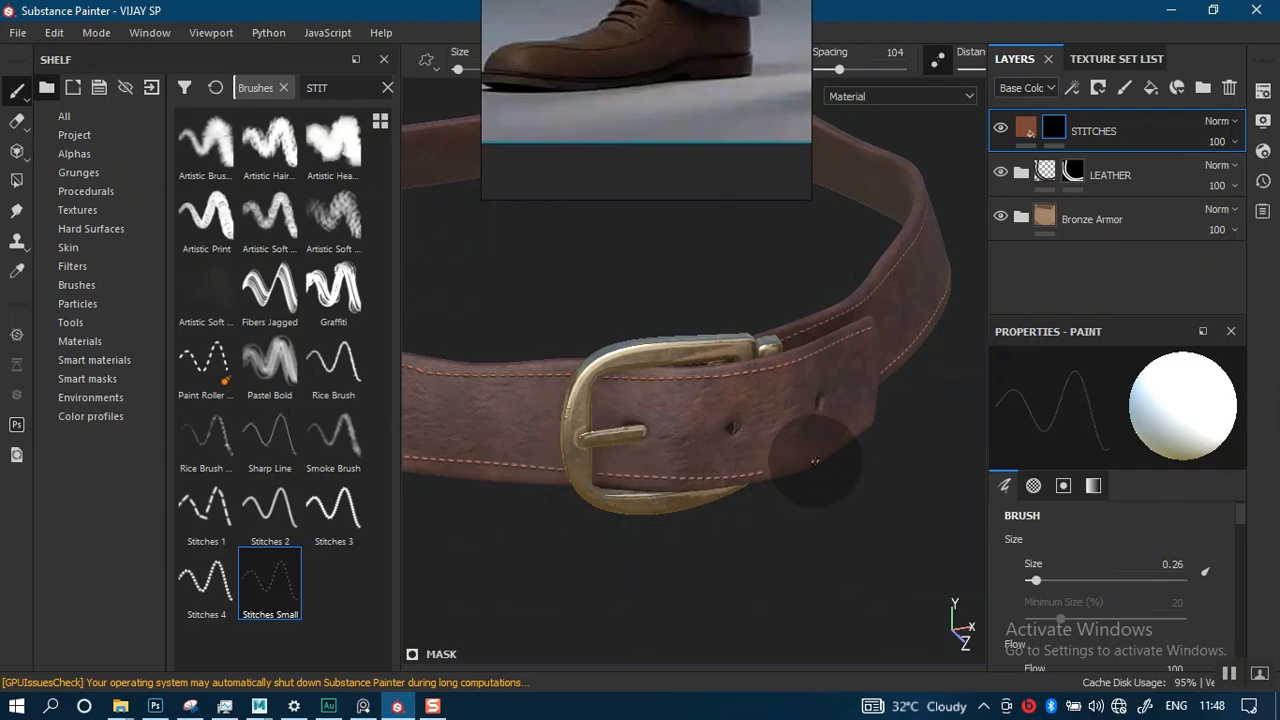
mouse_move(845, 444)
left_mouse_down("alt")
mouse_move(677, 423)
mouse_move(665, 450)
mouse_move(677, 480)
mouse_move(607, 473)
mouse_move(757, 483)
left_mouse_up("alt")
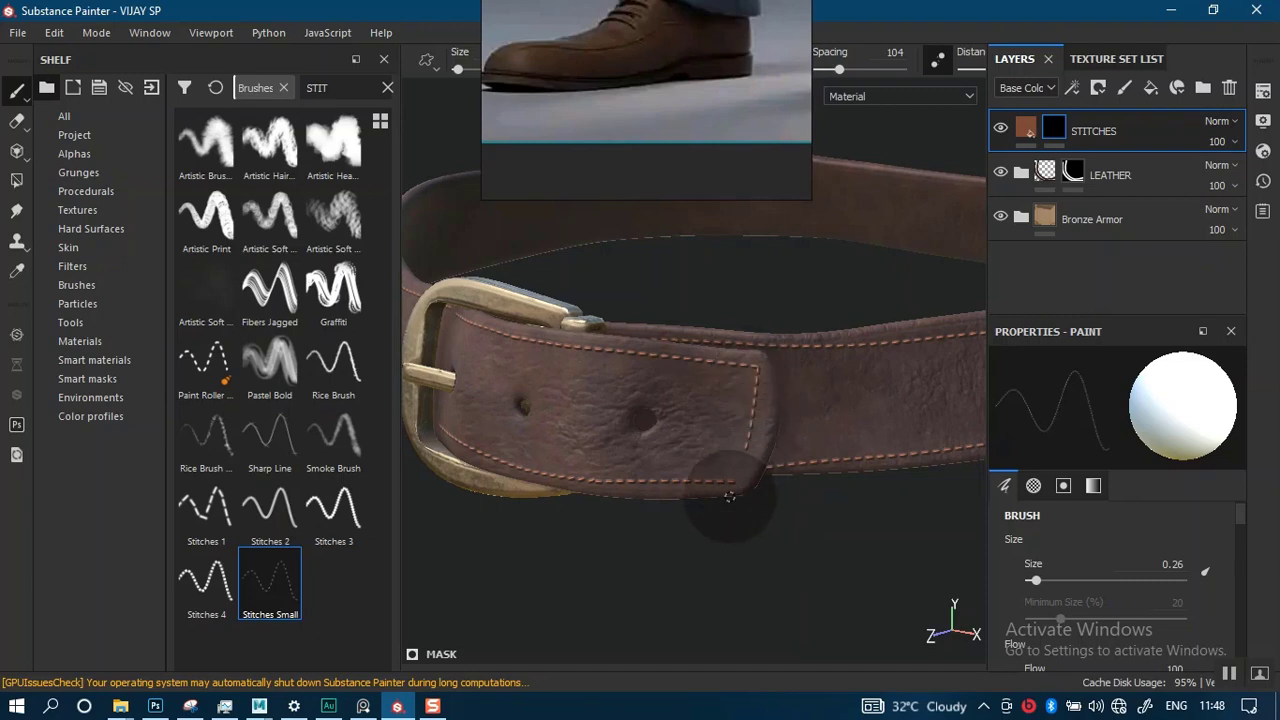
- Examine the finished belt stitching from several angles, including a close look at the strap tip
right_click_drag(740, 521, 708, 350, "alt")
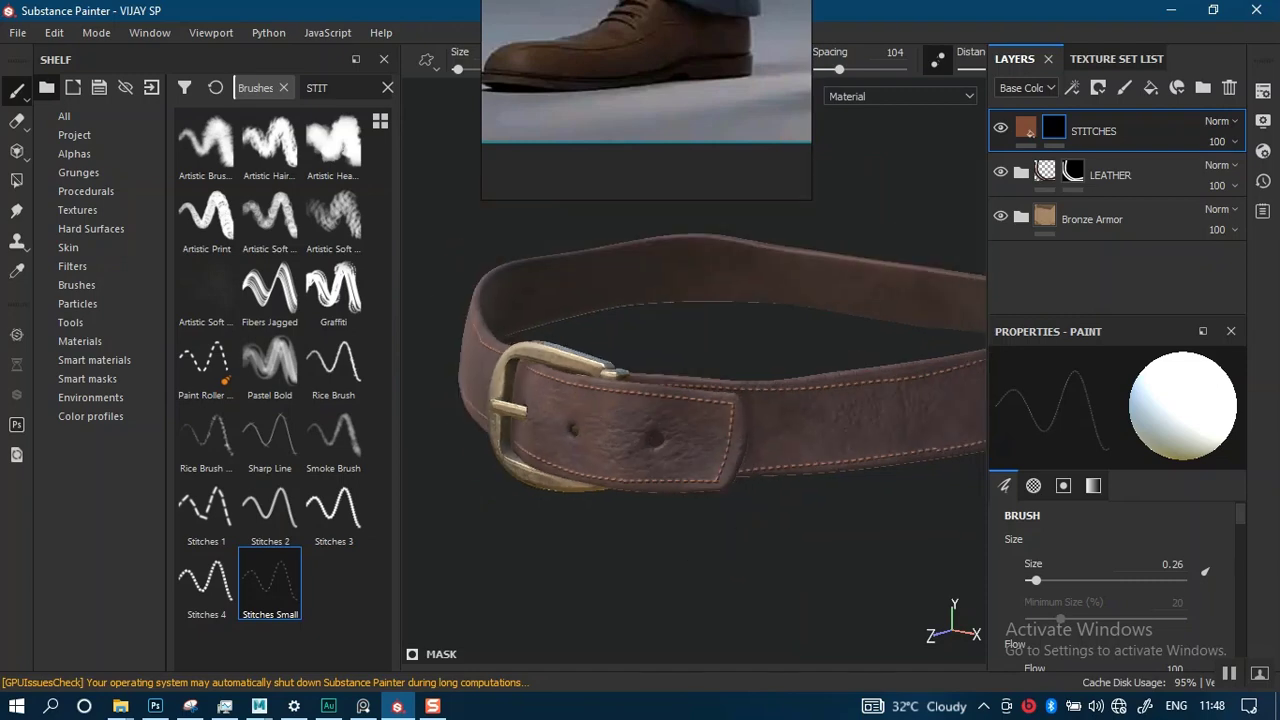
left_click_drag(690, 482, 700, 443, "alt")
right_click_drag(693, 468, 660, 246, "alt")
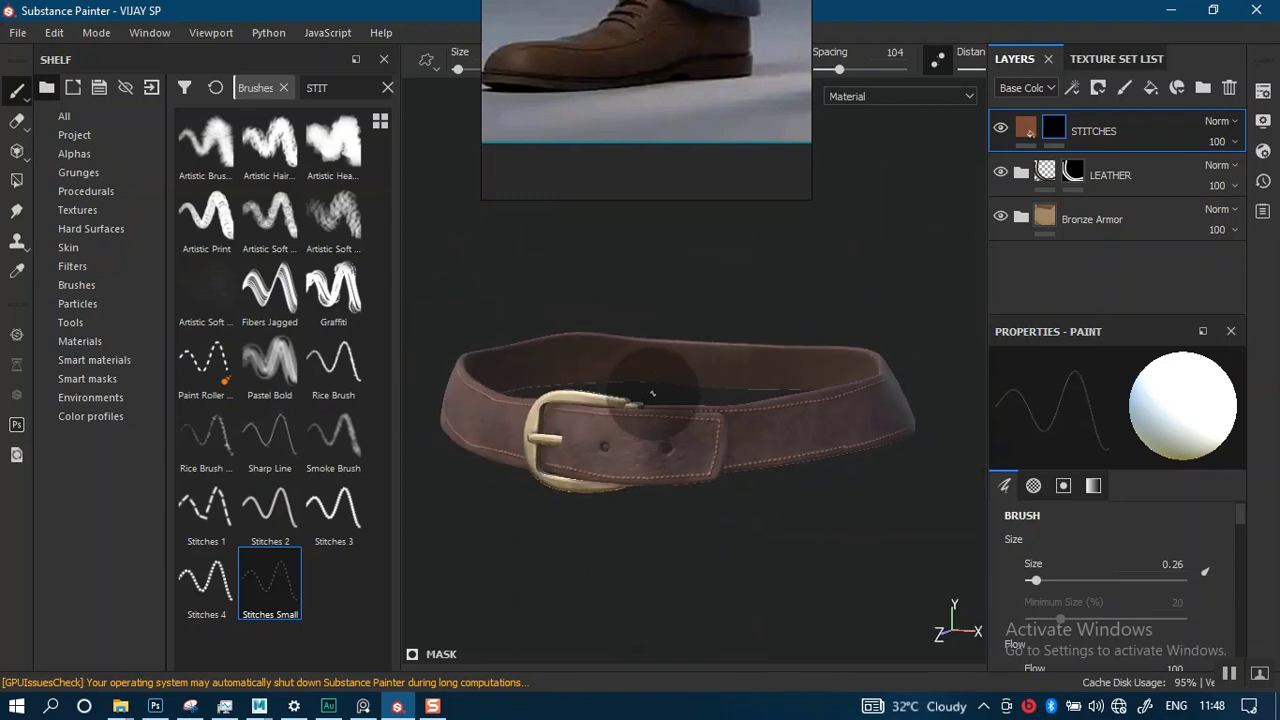
right_click_drag(634, 448, 638, 553, "alt")
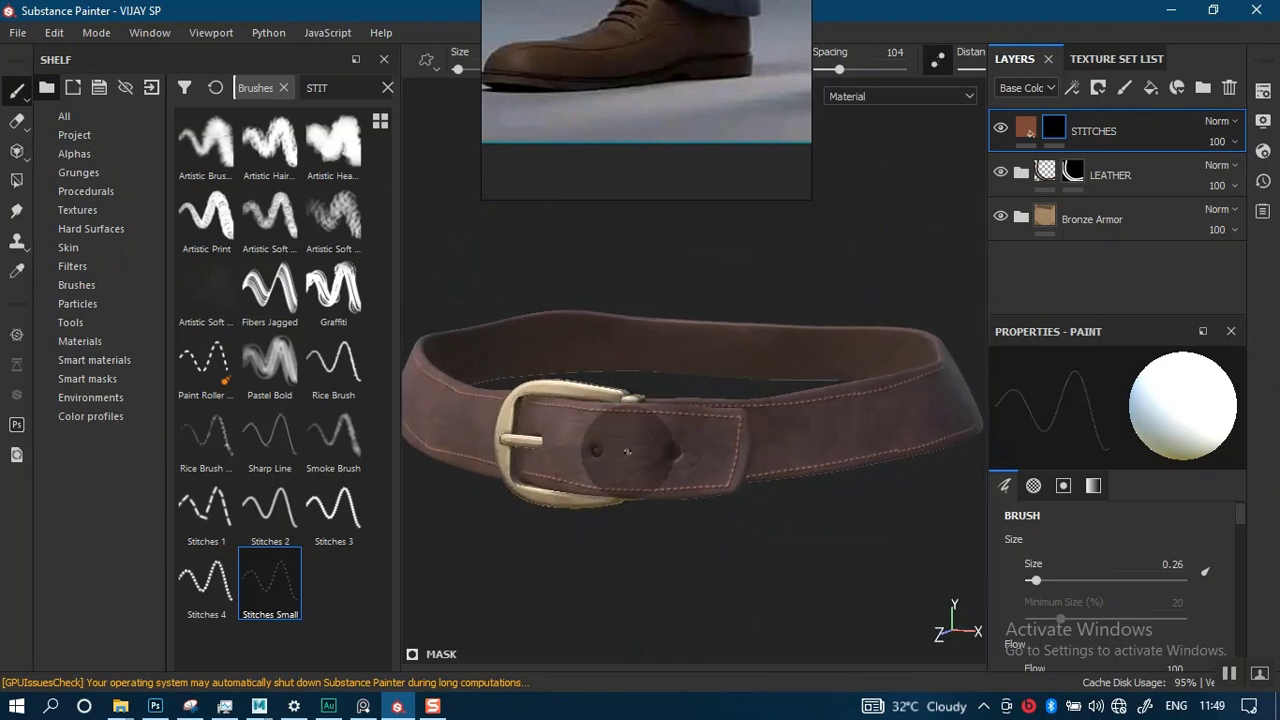
left_click_drag(625, 404, 732, 405, "alt")
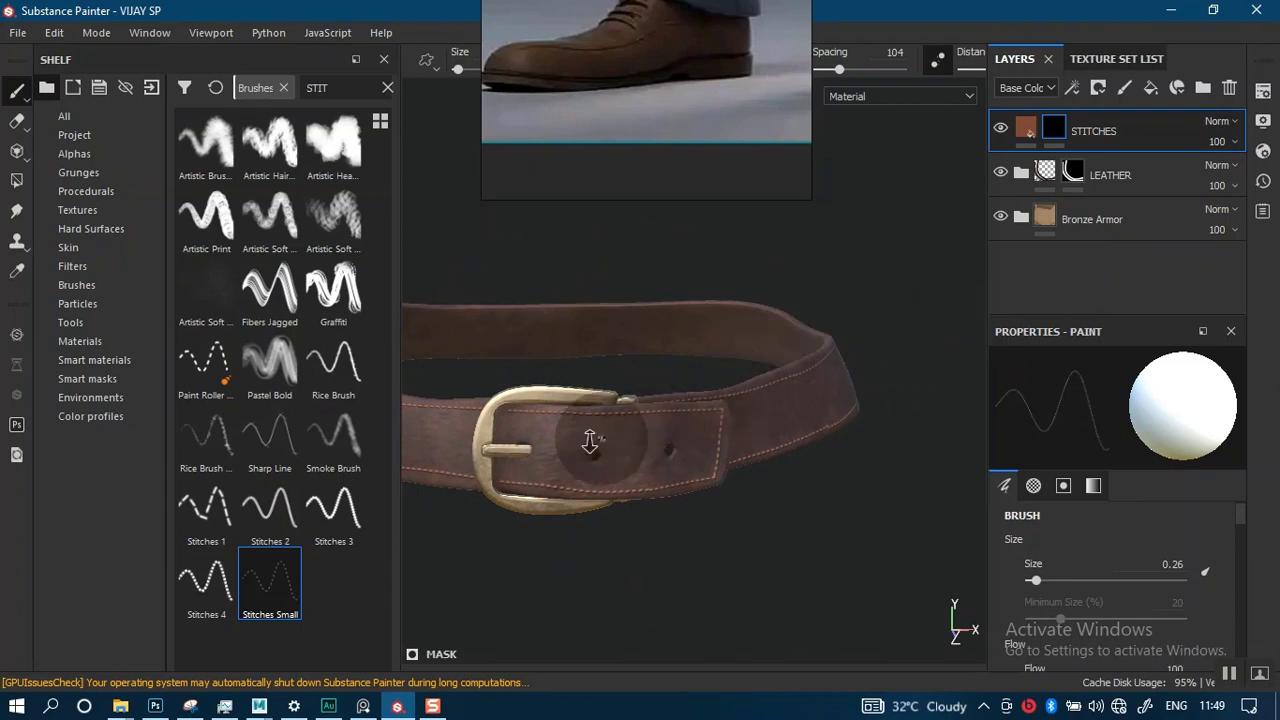
right_click_drag(593, 442, 607, 477, "alt")
middle_click_drag(607, 477, 624, 469, "alt")
right_click_drag(757, 500, 770, 625, "alt")
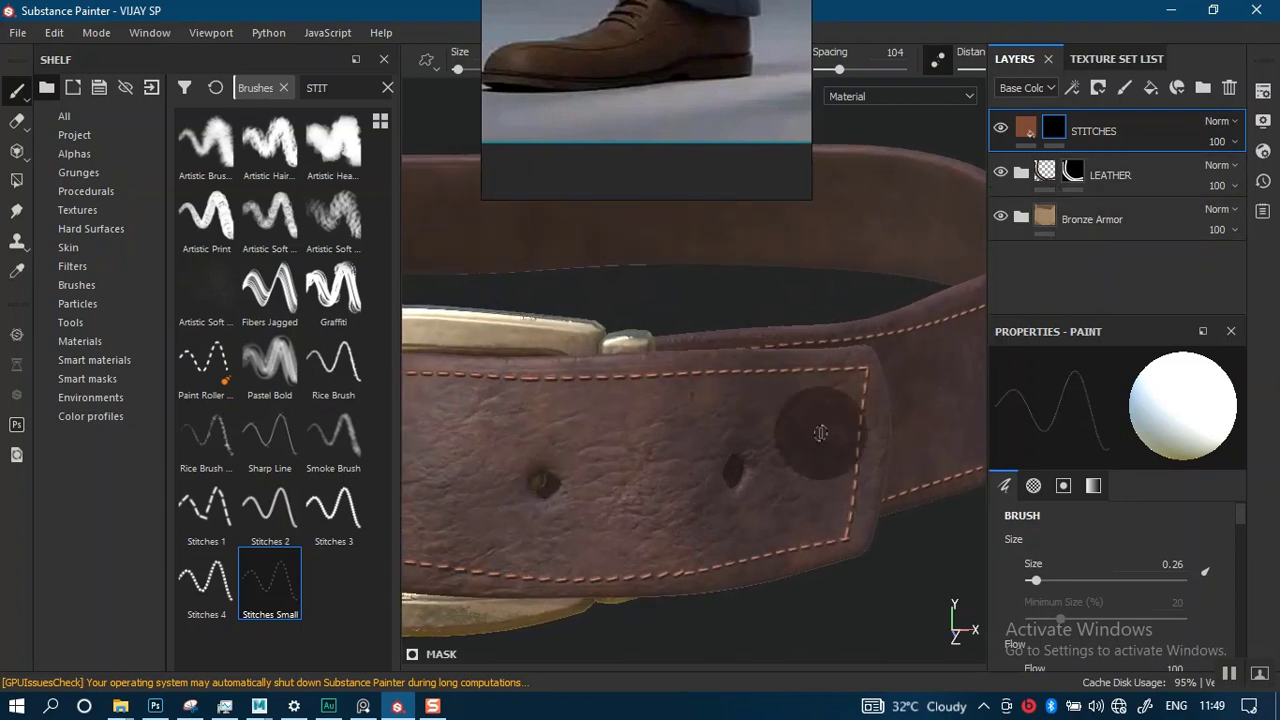
left_click_drag(820, 431, 785, 430, "alt")
middle_click_drag(803, 409, 814, 383, "alt")
left_click_drag(814, 383, 803, 377, "alt")
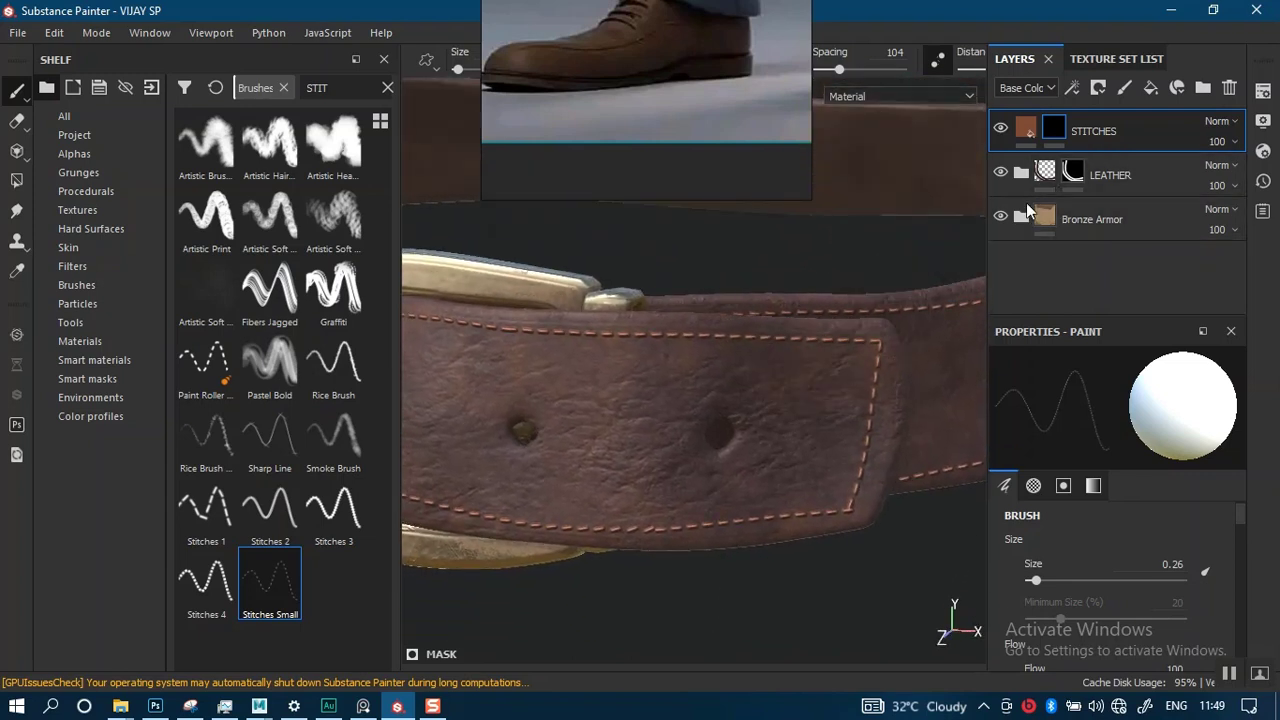
right_click_drag(795, 351, 799, 556, "alt")
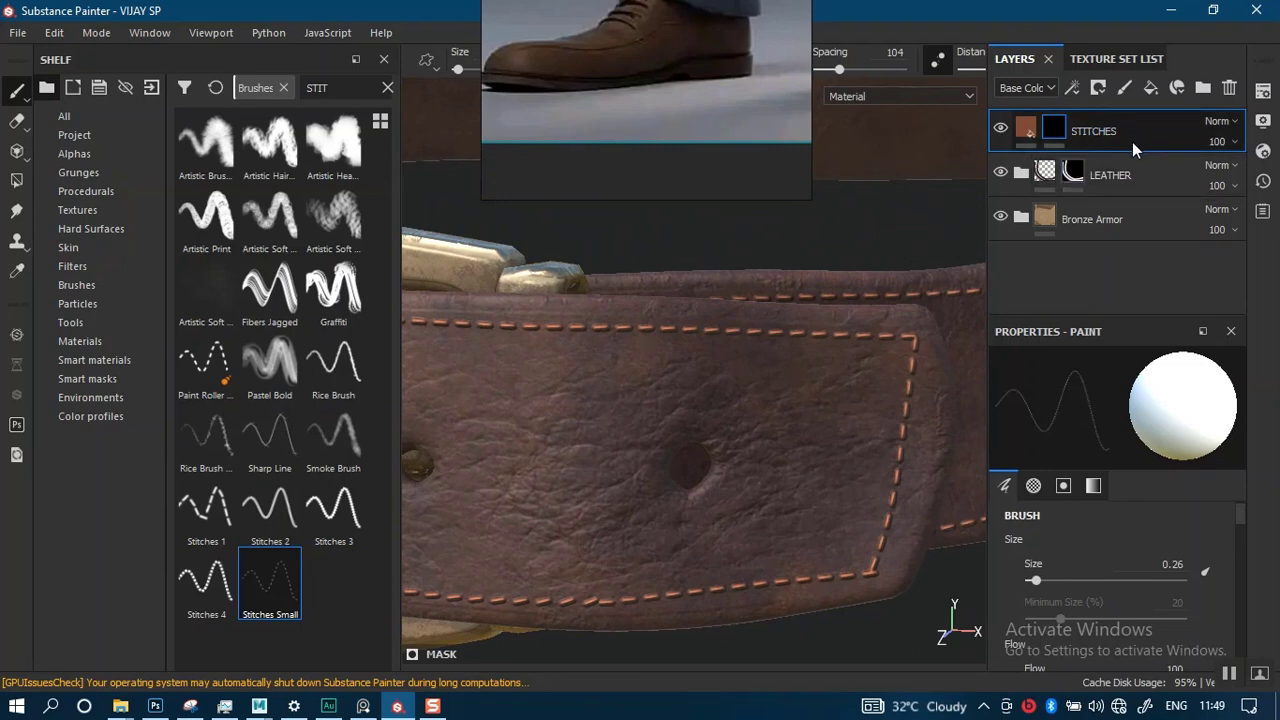
- Duplicate the STITCHES layer, name the copy STITCHES INVERTED, and turn off its color channel
key("ctrl+d")
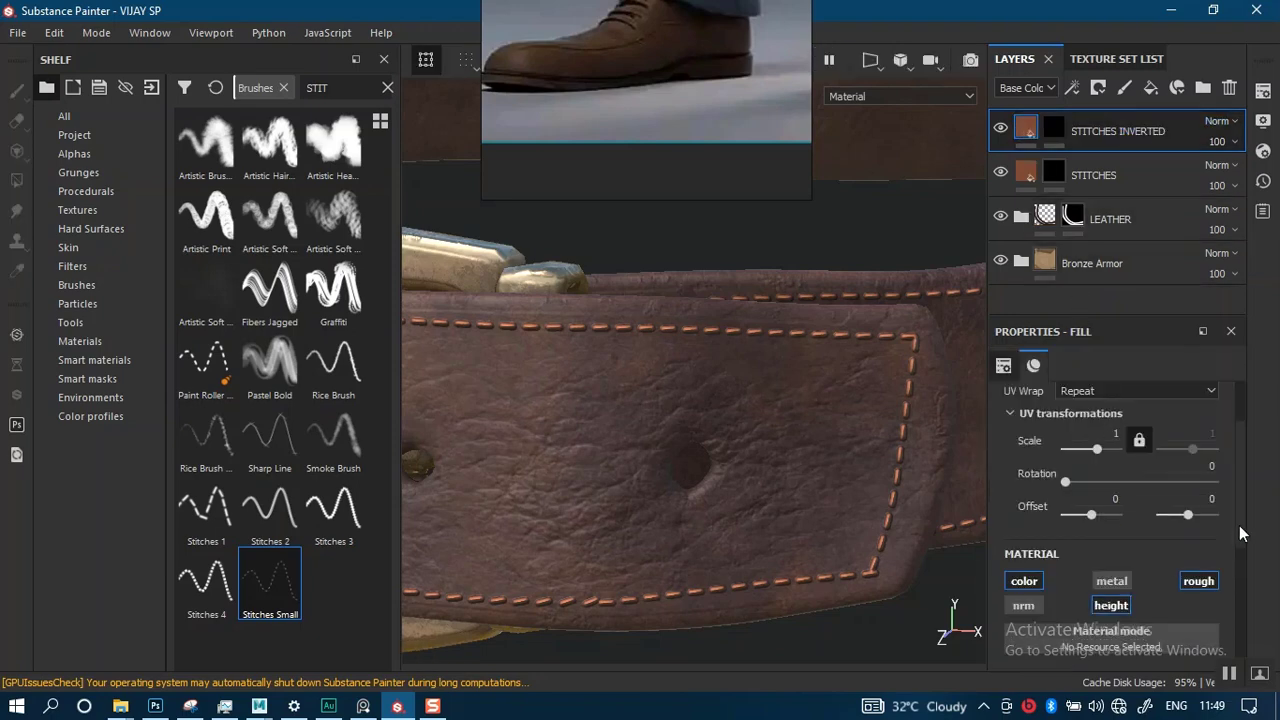
scroll(1240, 534, "down", 5)
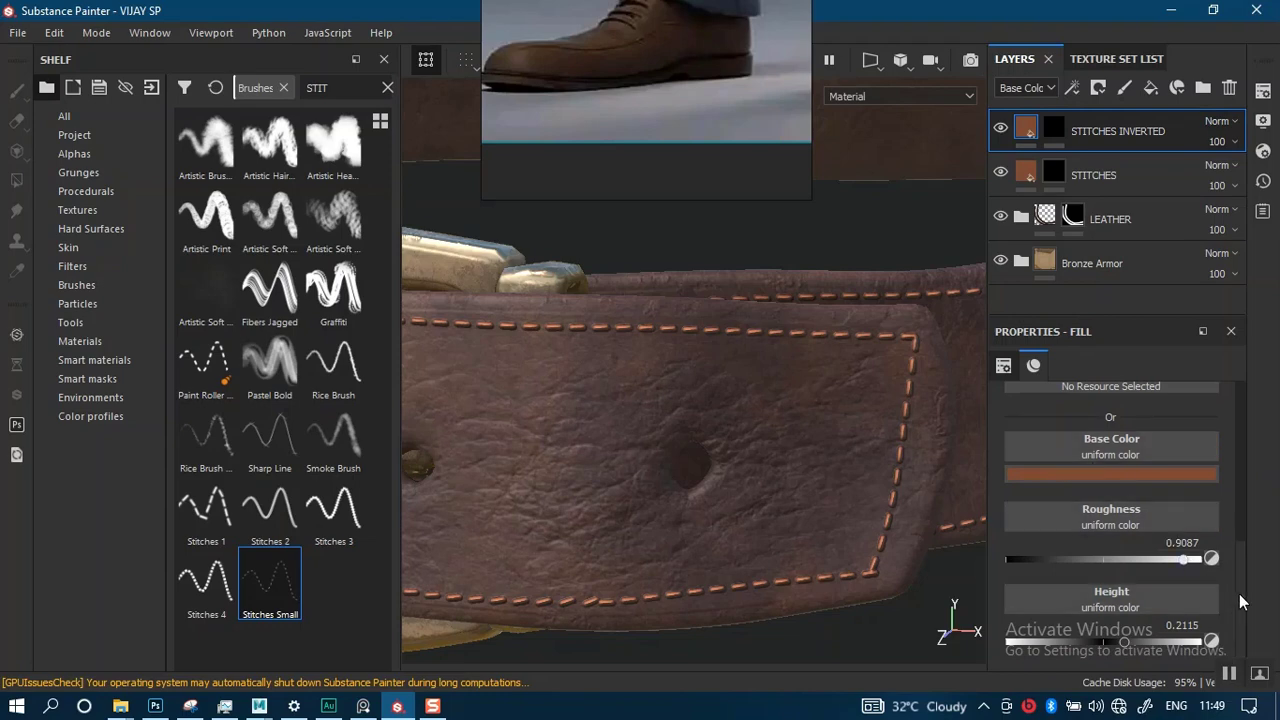
scroll(1238, 560, "up", 4)
left_click(1026, 485)
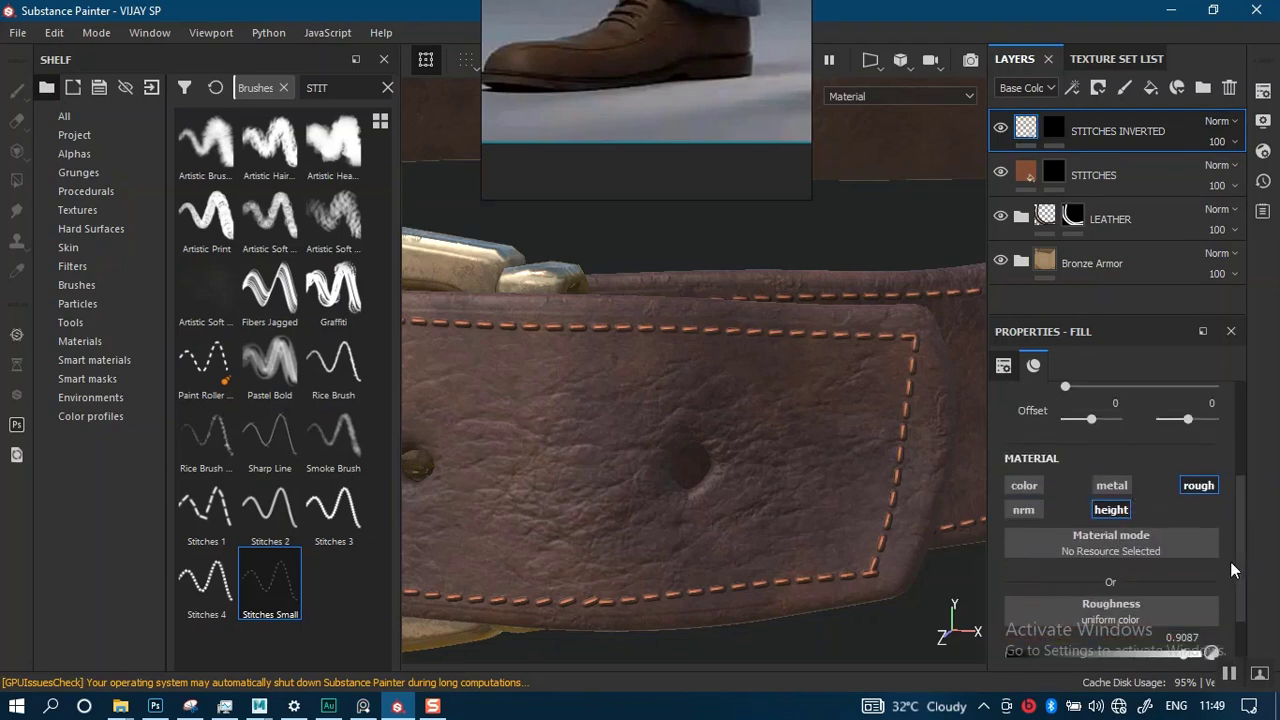
- Lower the STITCHES INVERTED layer's height to -1, check the recess up close, and ease it back to a weaker negative height
scroll(1232, 600, "down", 2)
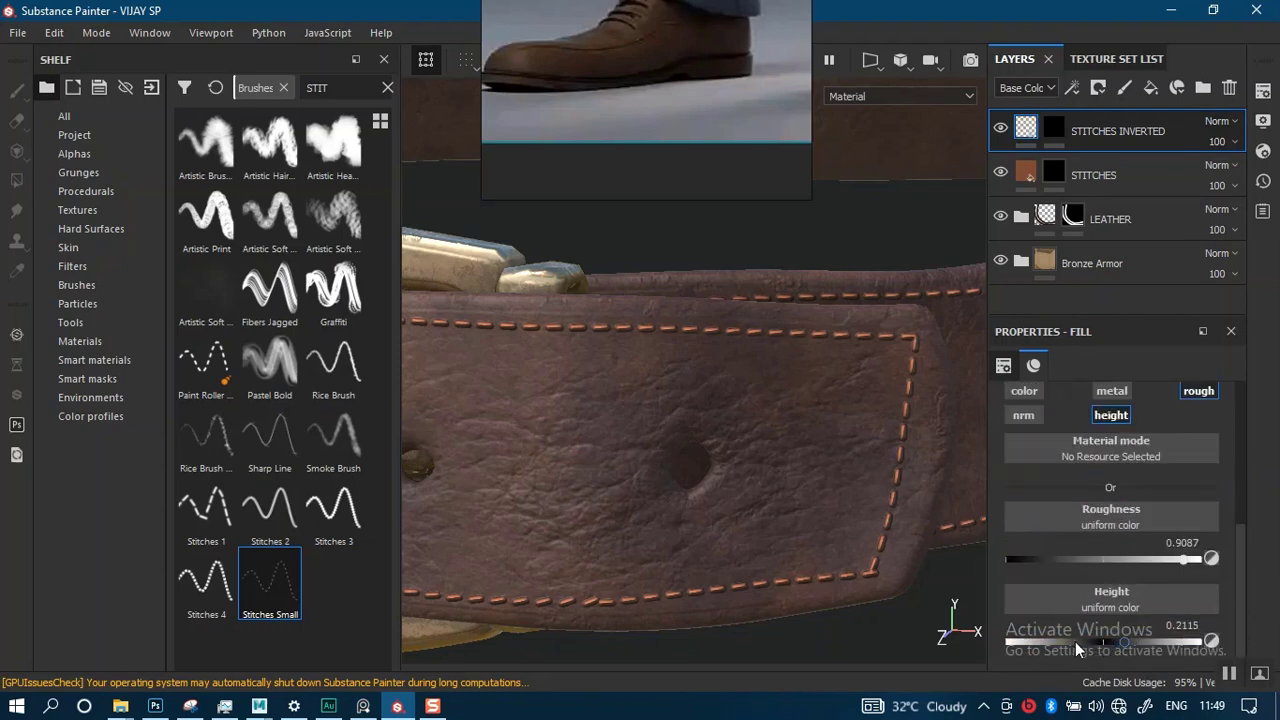
left_click_drag(1076, 643, 1005, 645)
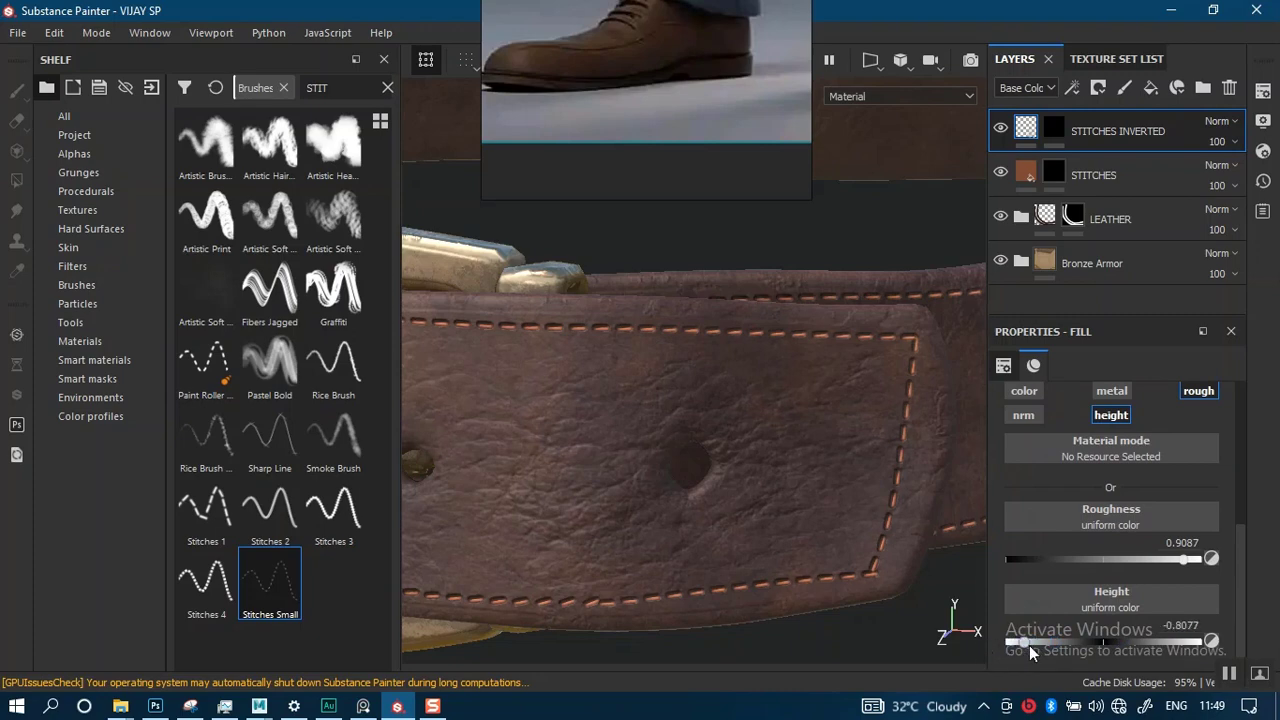
left_click_drag(1029, 645, 995, 643)
right_click_drag(687, 452, 745, 558, "alt")
middle_click_drag(745, 558, 743, 379, "alt")
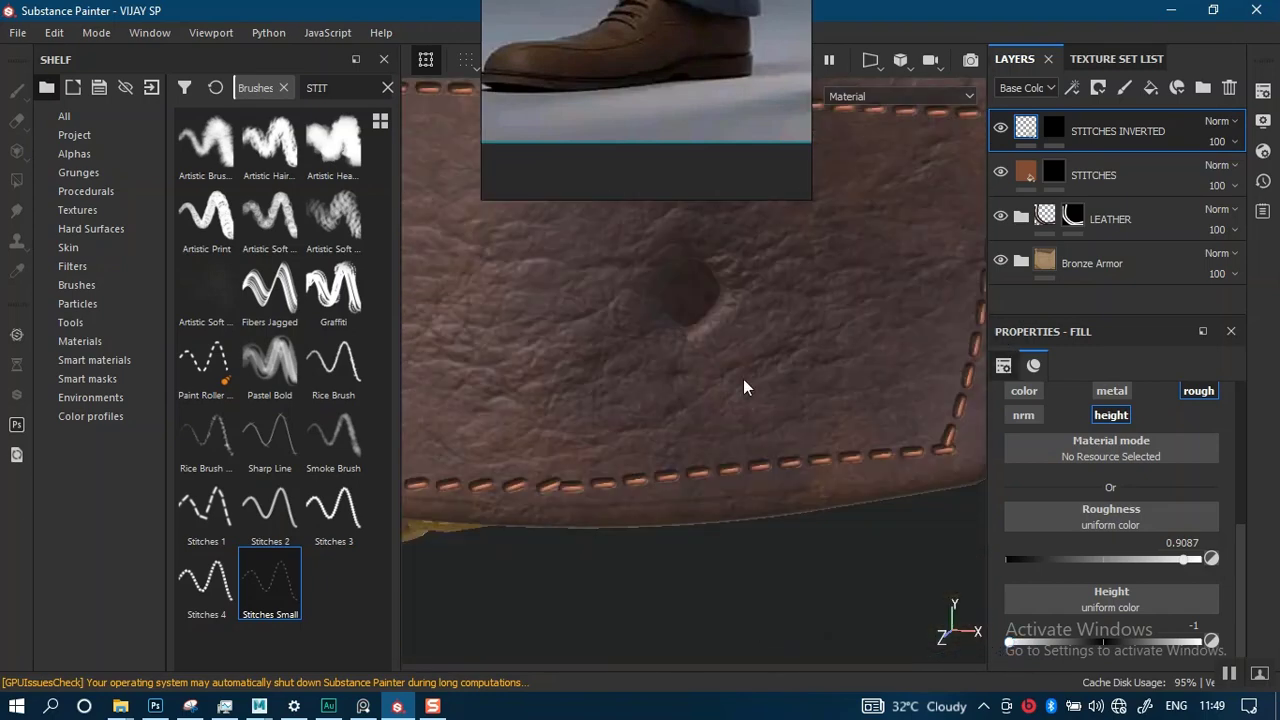
right_click_drag(743, 379, 763, 487, "alt")
left_click_drag(763, 487, 780, 385, "alt")
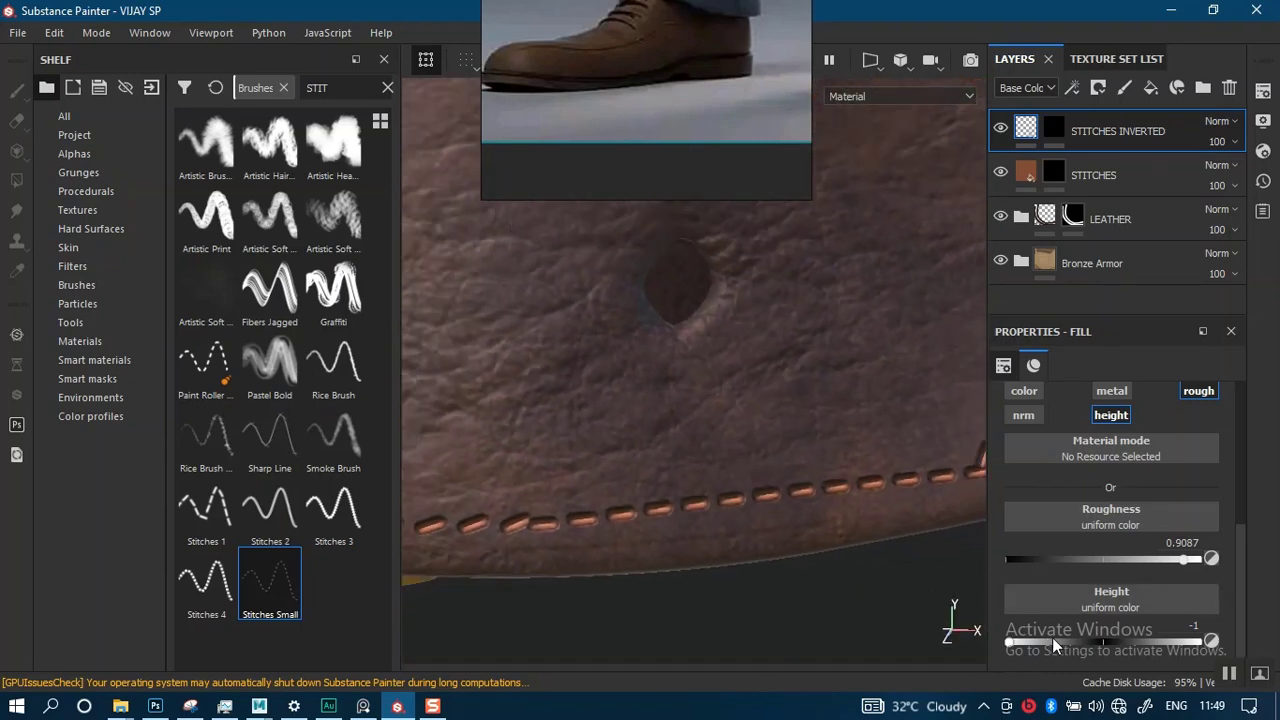
left_click_drag(1052, 637, 1074, 641)
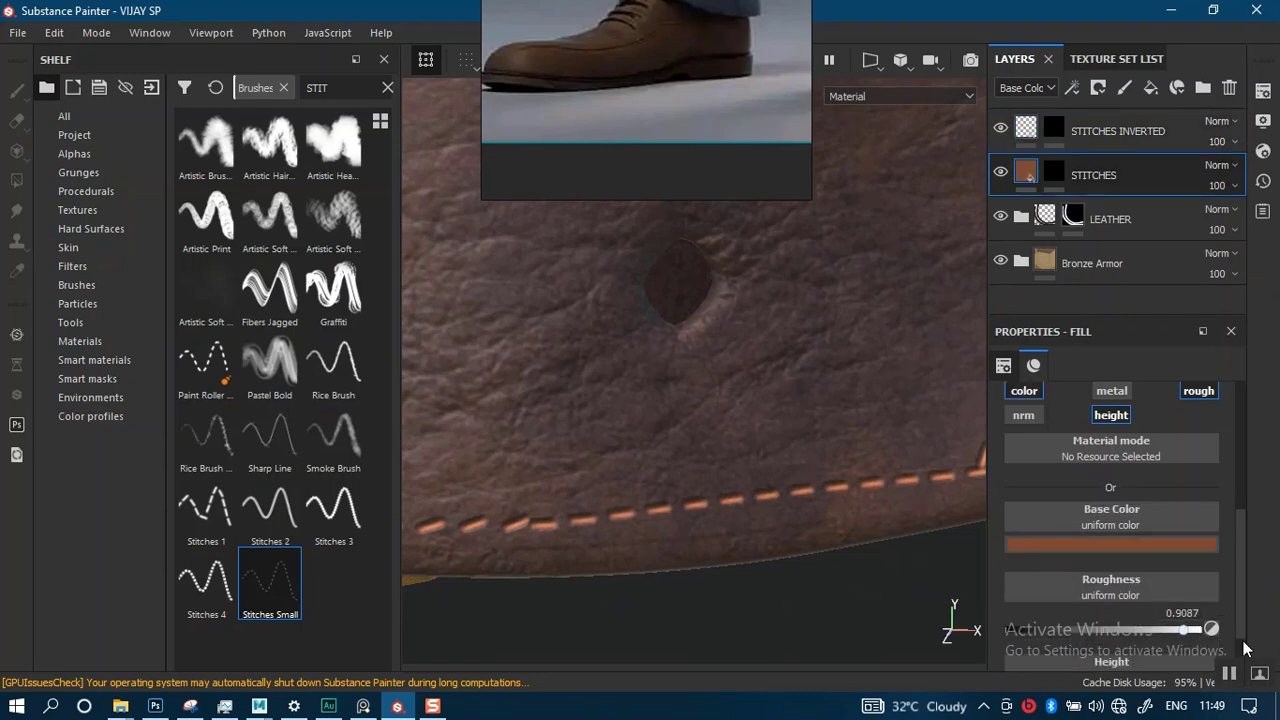
- Raise the original STITCHES layer's height to 0.6731
scroll(1245, 648, "down", 2)
left_click_drag(1157, 650, 1179, 650)
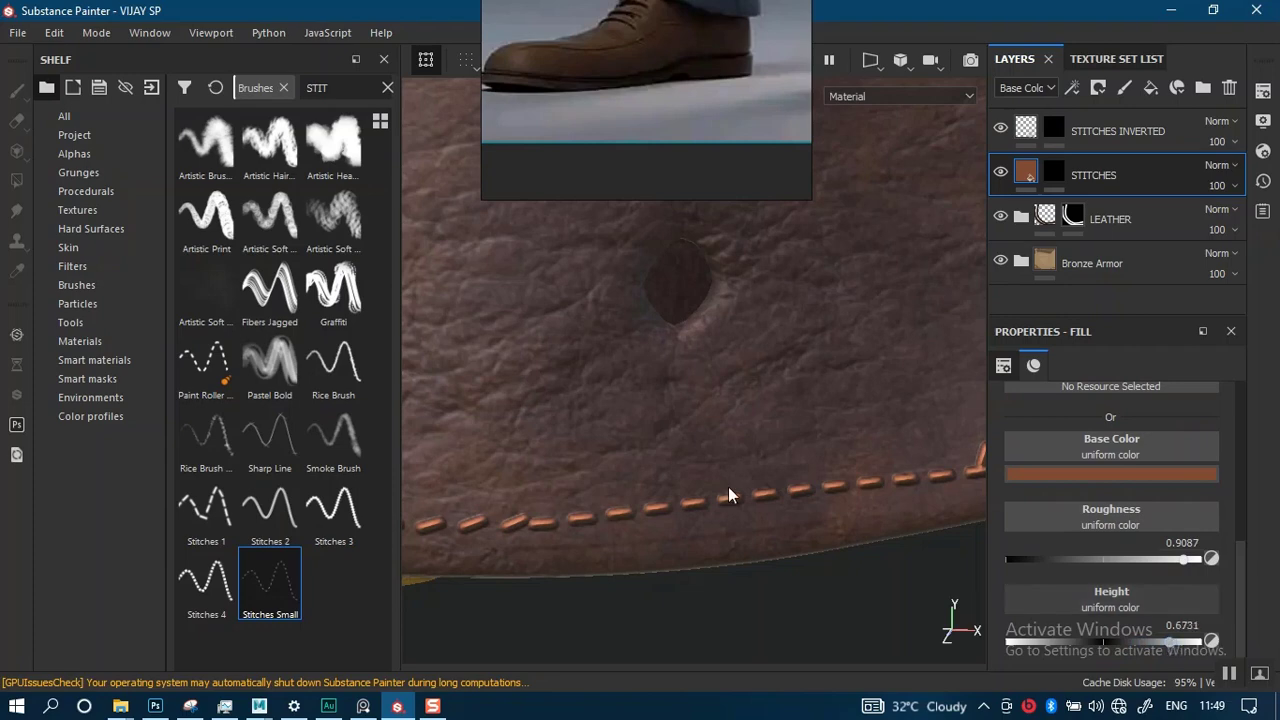
scroll(731, 489, "down", 5)
scroll(757, 230, "down", 1)
- Examine the raised stitches on the strap tip, around the buckle and across the whole belt
left_click_drag(759, 350, 800, 391, "alt")
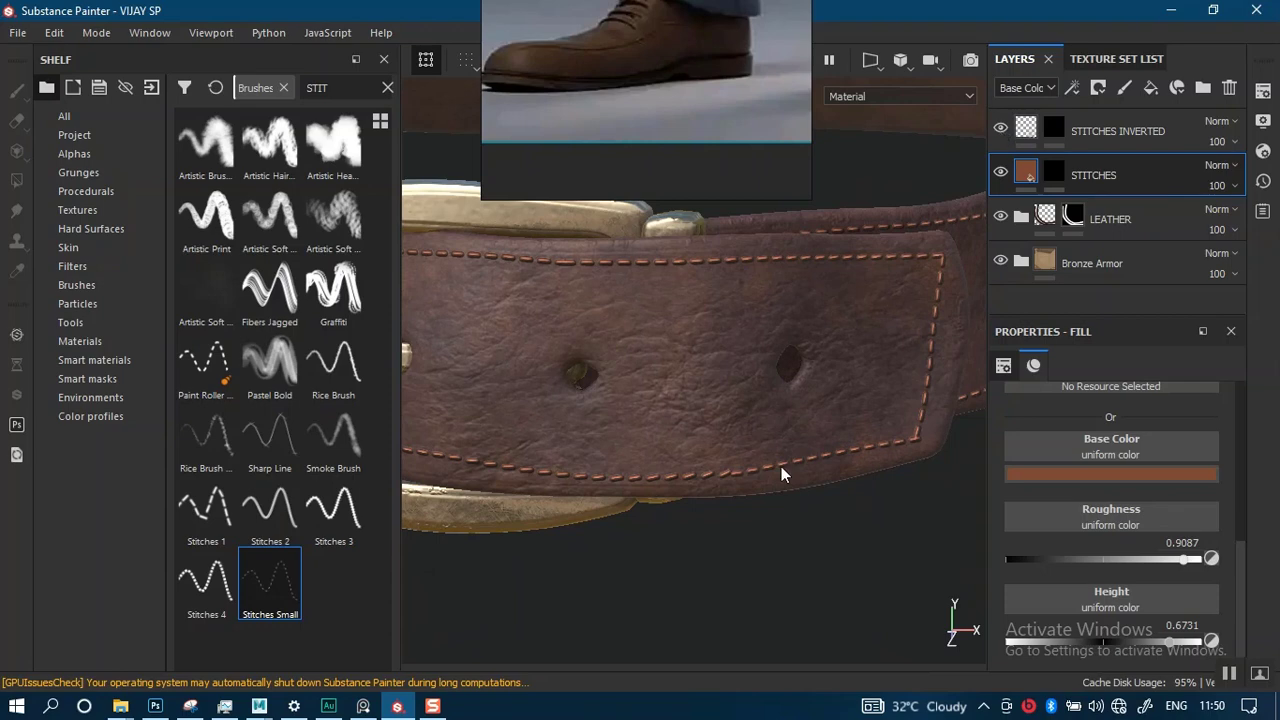
scroll(729, 334, "down", 3)
left_click_drag(729, 334, 775, 401, "alt")
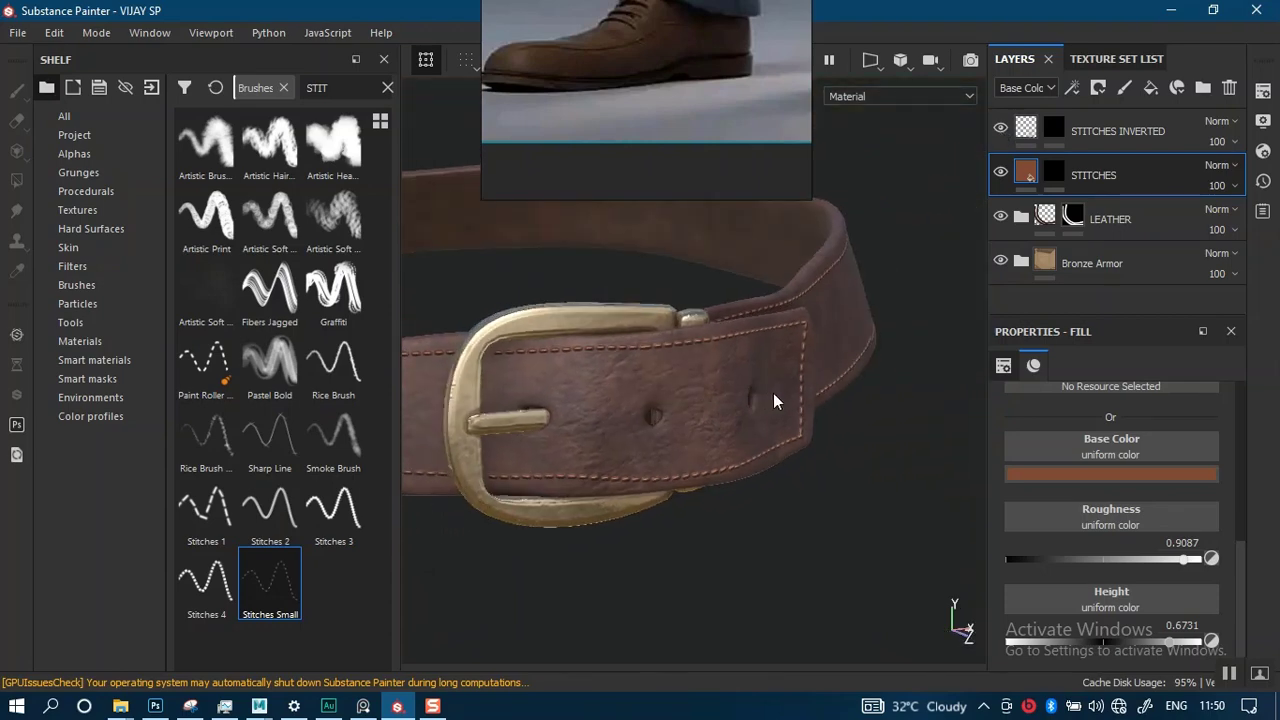
right_click_drag(775, 401, 803, 309, "alt")
left_click_drag(803, 309, 786, 380, "alt")
right_click_drag(786, 380, 848, 316, "alt")
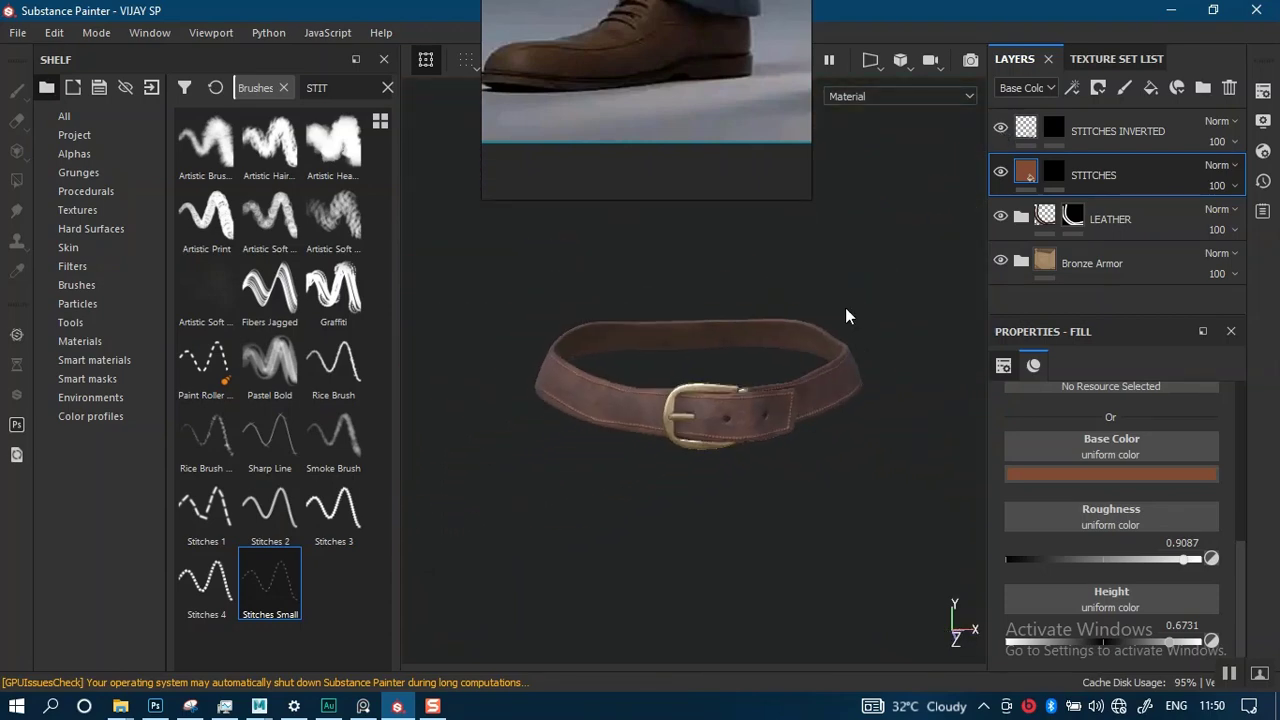
middle_click_drag(830, 340, 791, 361, "alt")
right_click_drag(791, 361, 801, 474, "alt")
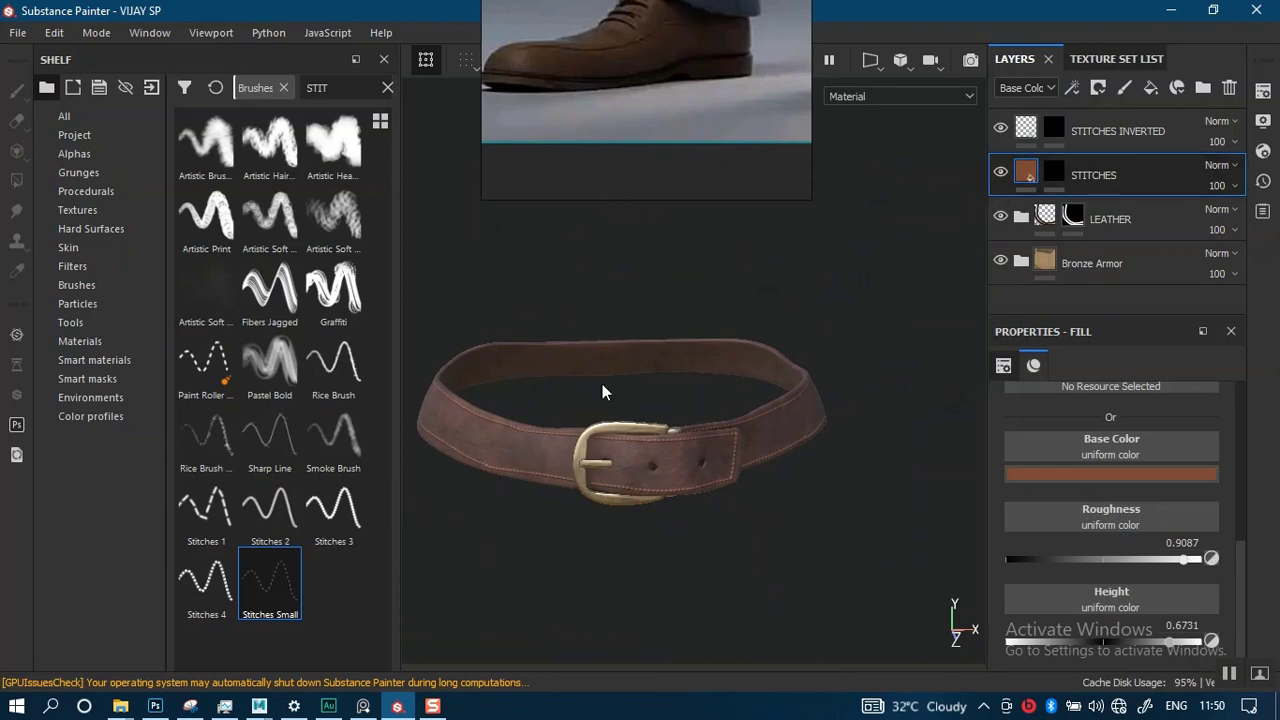
right_click_drag(668, 467, 674, 500, "alt")
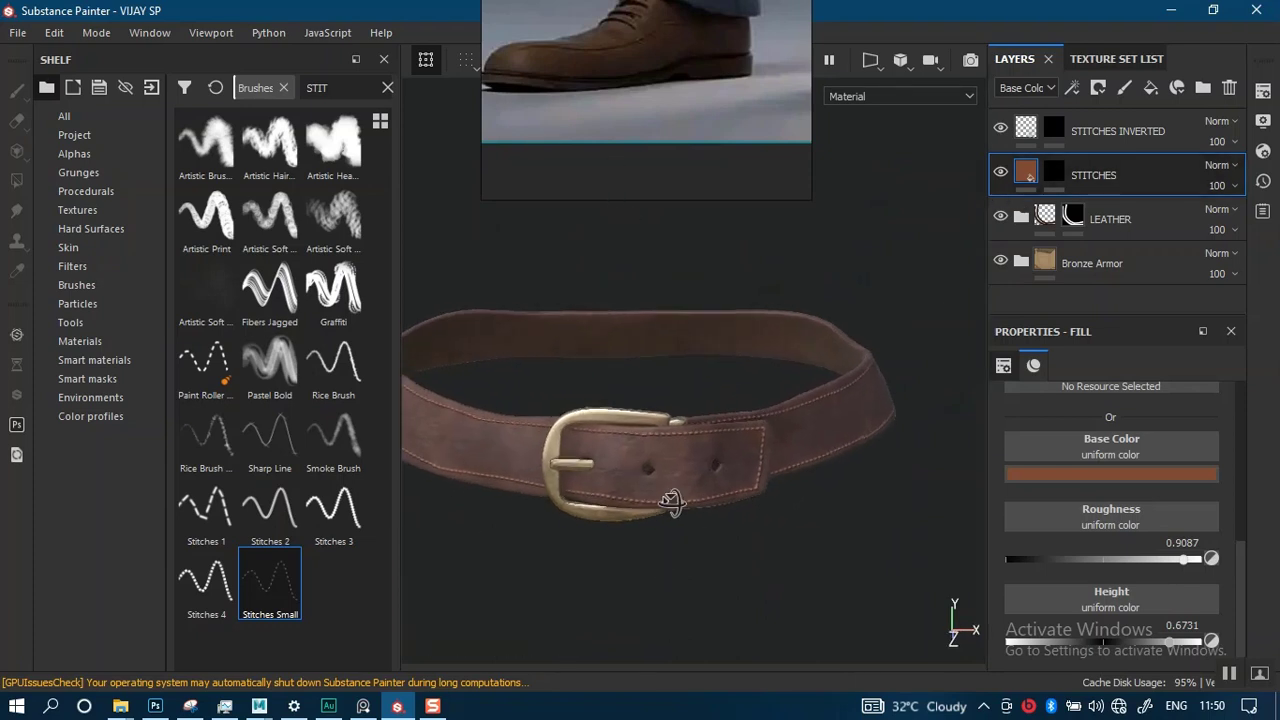
- Show all texture sets so the complete character is displayed with the belt
left_click(1110, 60)
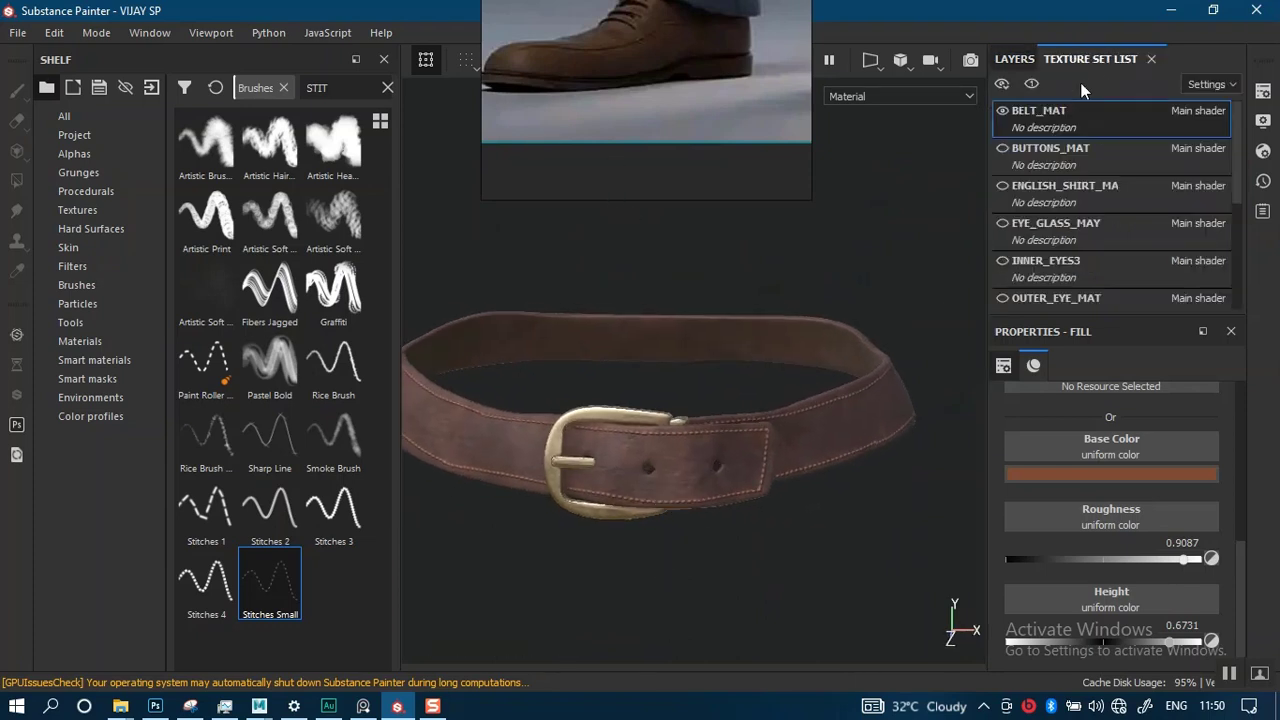
left_click(1005, 85)
left_click(1020, 119)
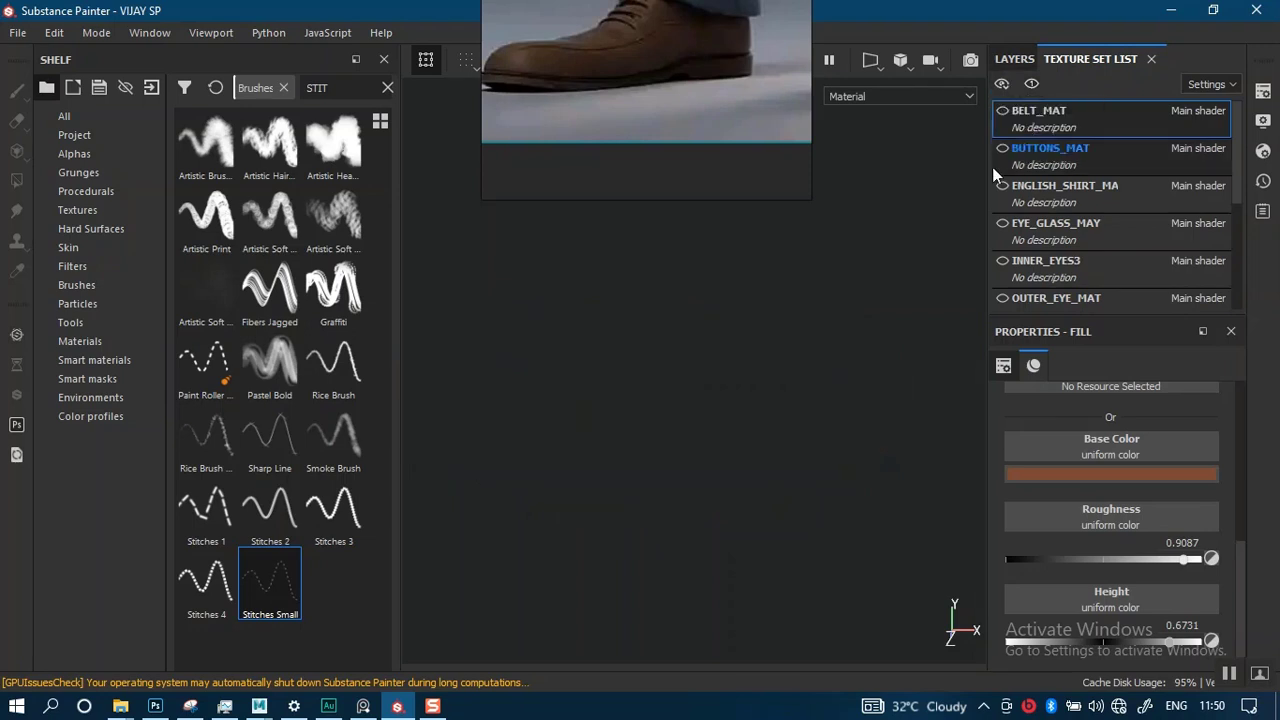
left_click(1006, 85)
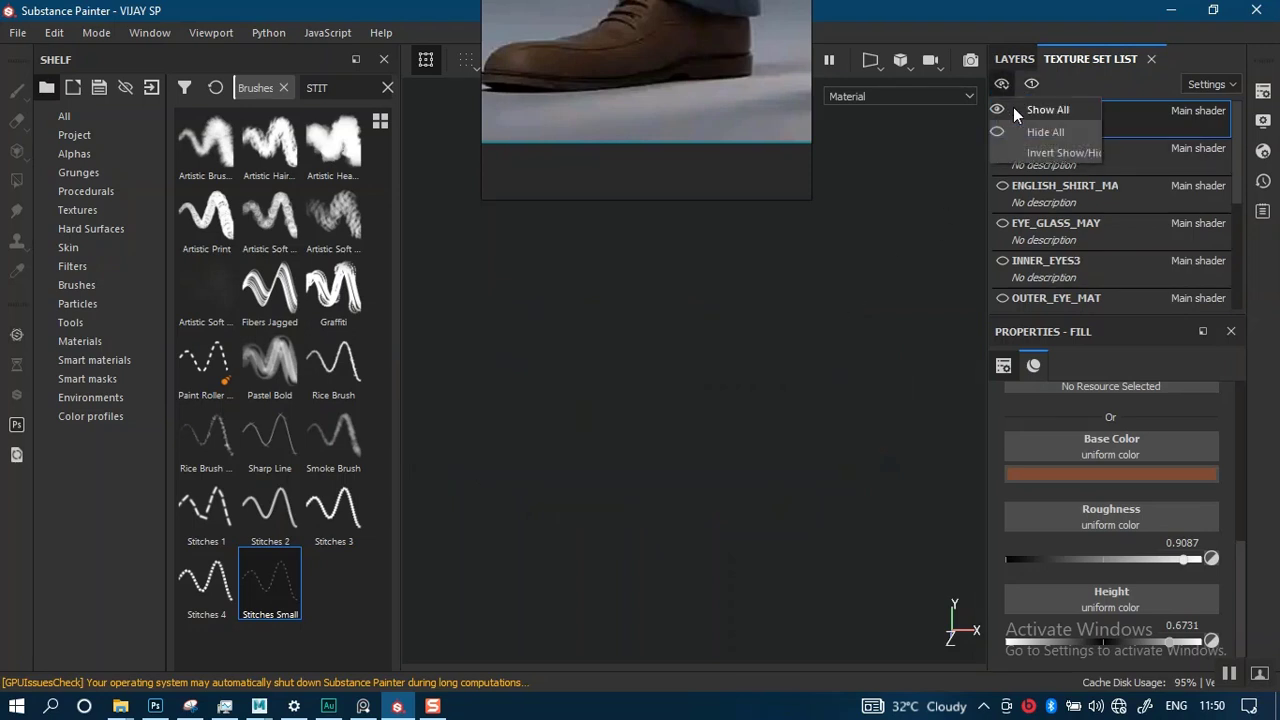
left_click(1020, 110)
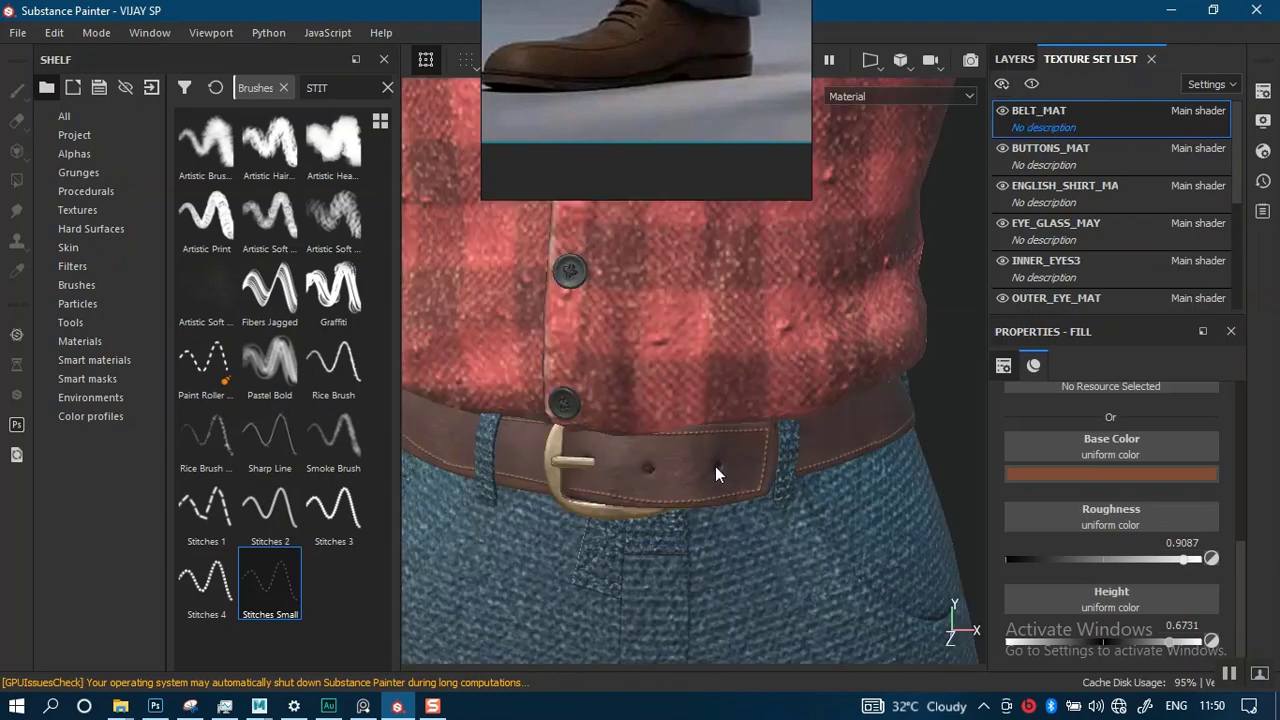
- Examine the belt in context with the shirt and jeans on the full character
right_click_drag(734, 535, 730, 216, "alt")
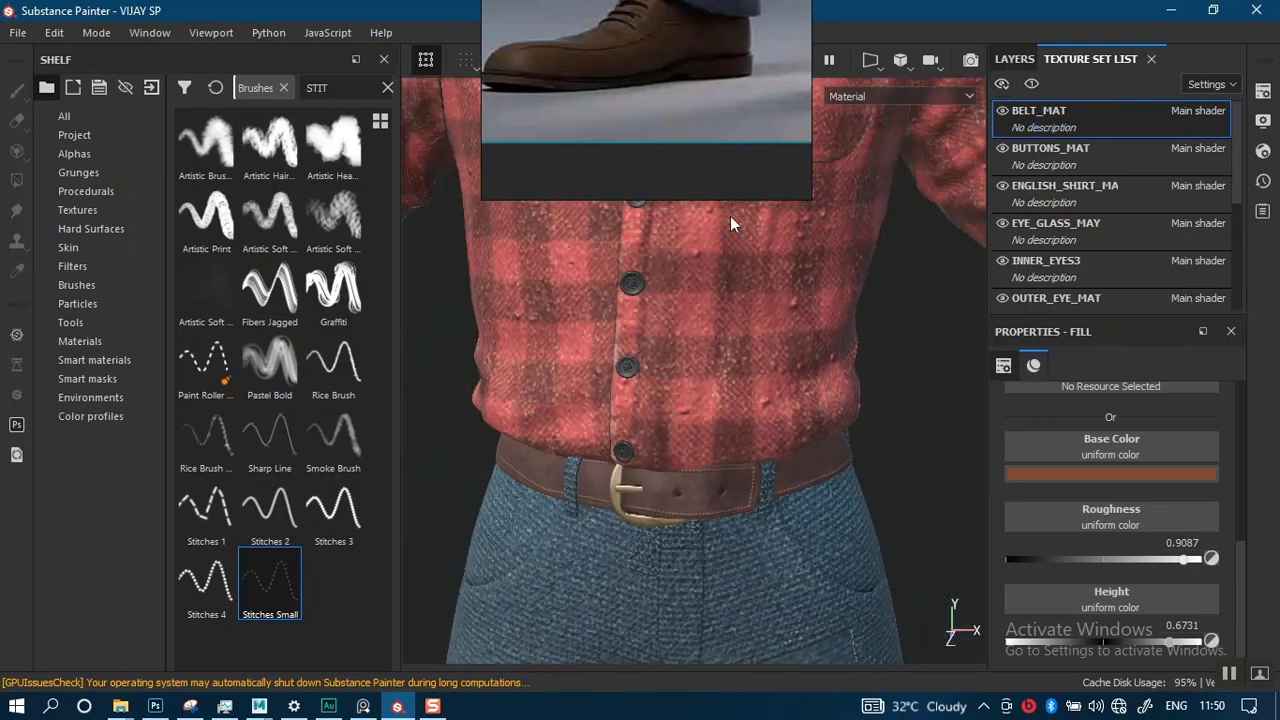
right_click_drag(724, 520, 734, 482, "alt")
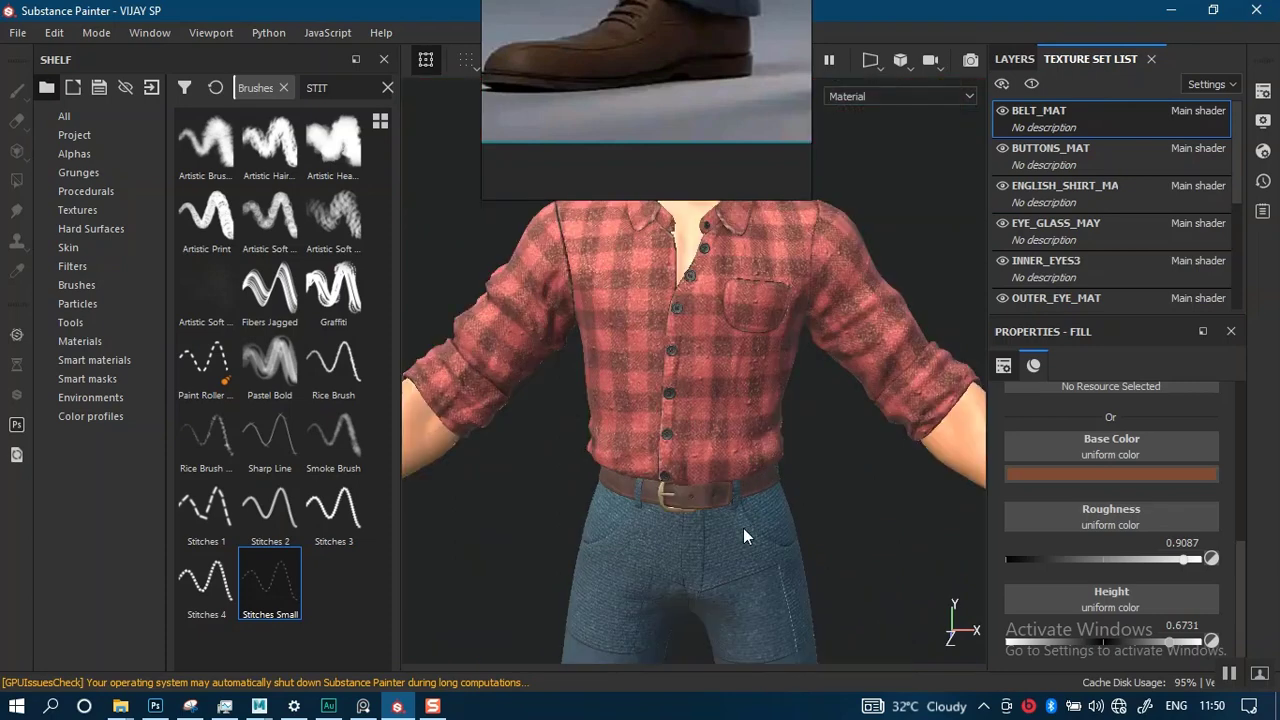
right_click_drag(744, 528, 715, 406, "alt")
right_click_drag(718, 499, 702, 290, "alt")
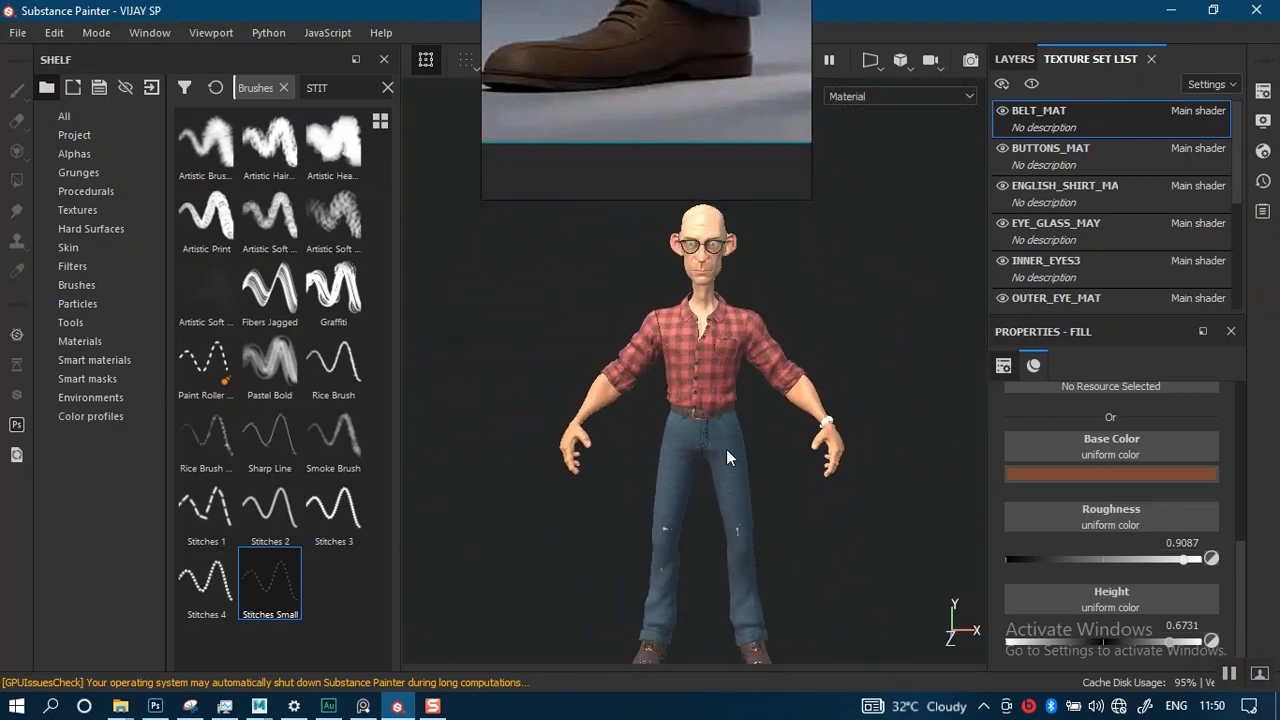
left_click_drag(726, 449, 689, 410, "alt")
right_click_drag(689, 410, 706, 510, "alt")
left_click_drag(706, 510, 757, 403, "alt")
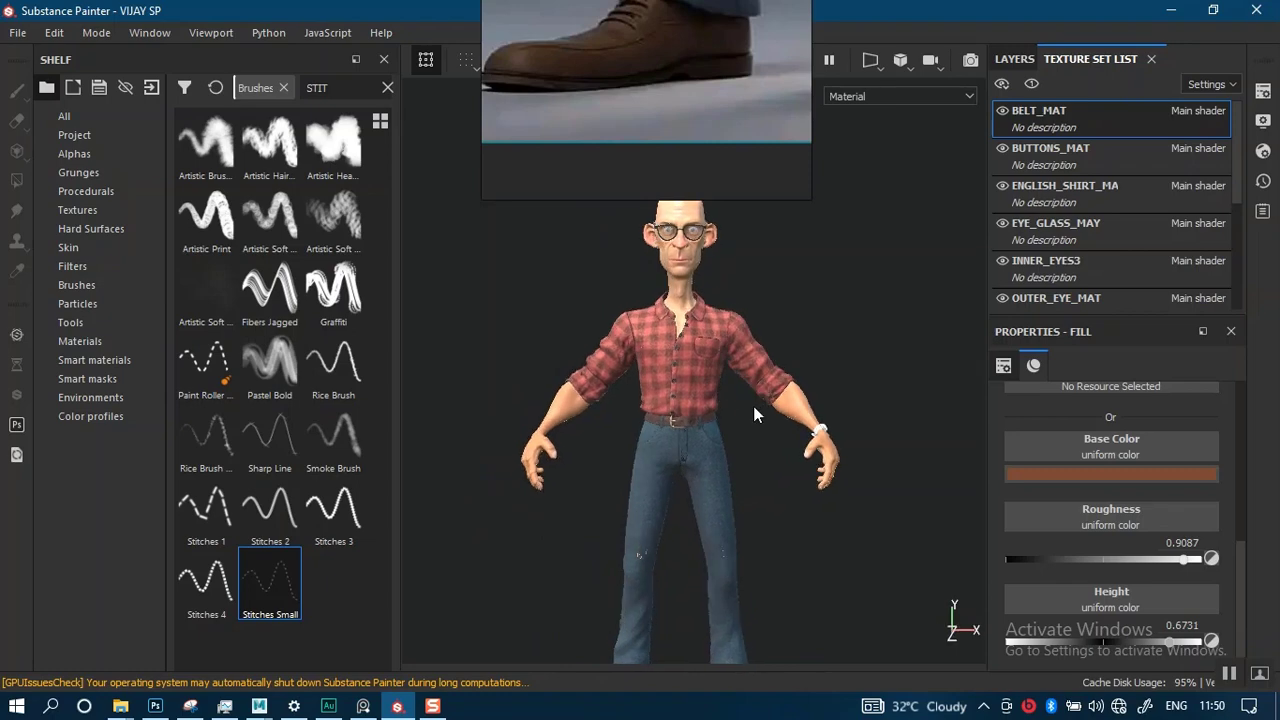